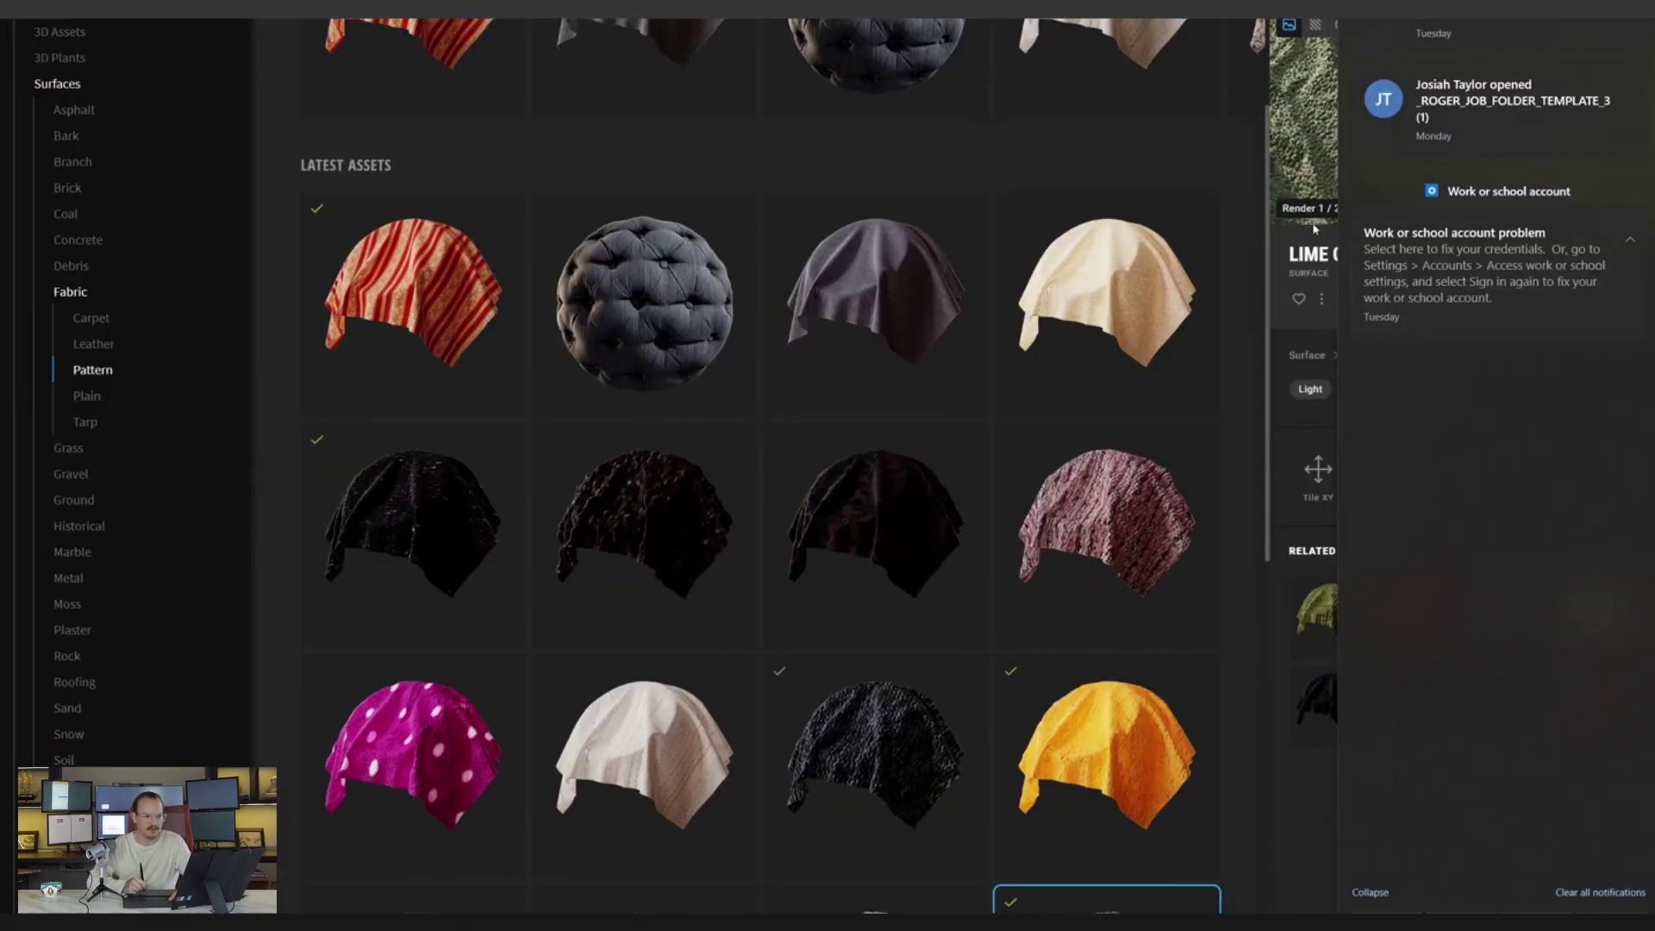
Dismiss the Bridge notifications and cloth details panel, then scroll the Pattern grid.
left_click(1256, 242)
left_click(1256, 242)
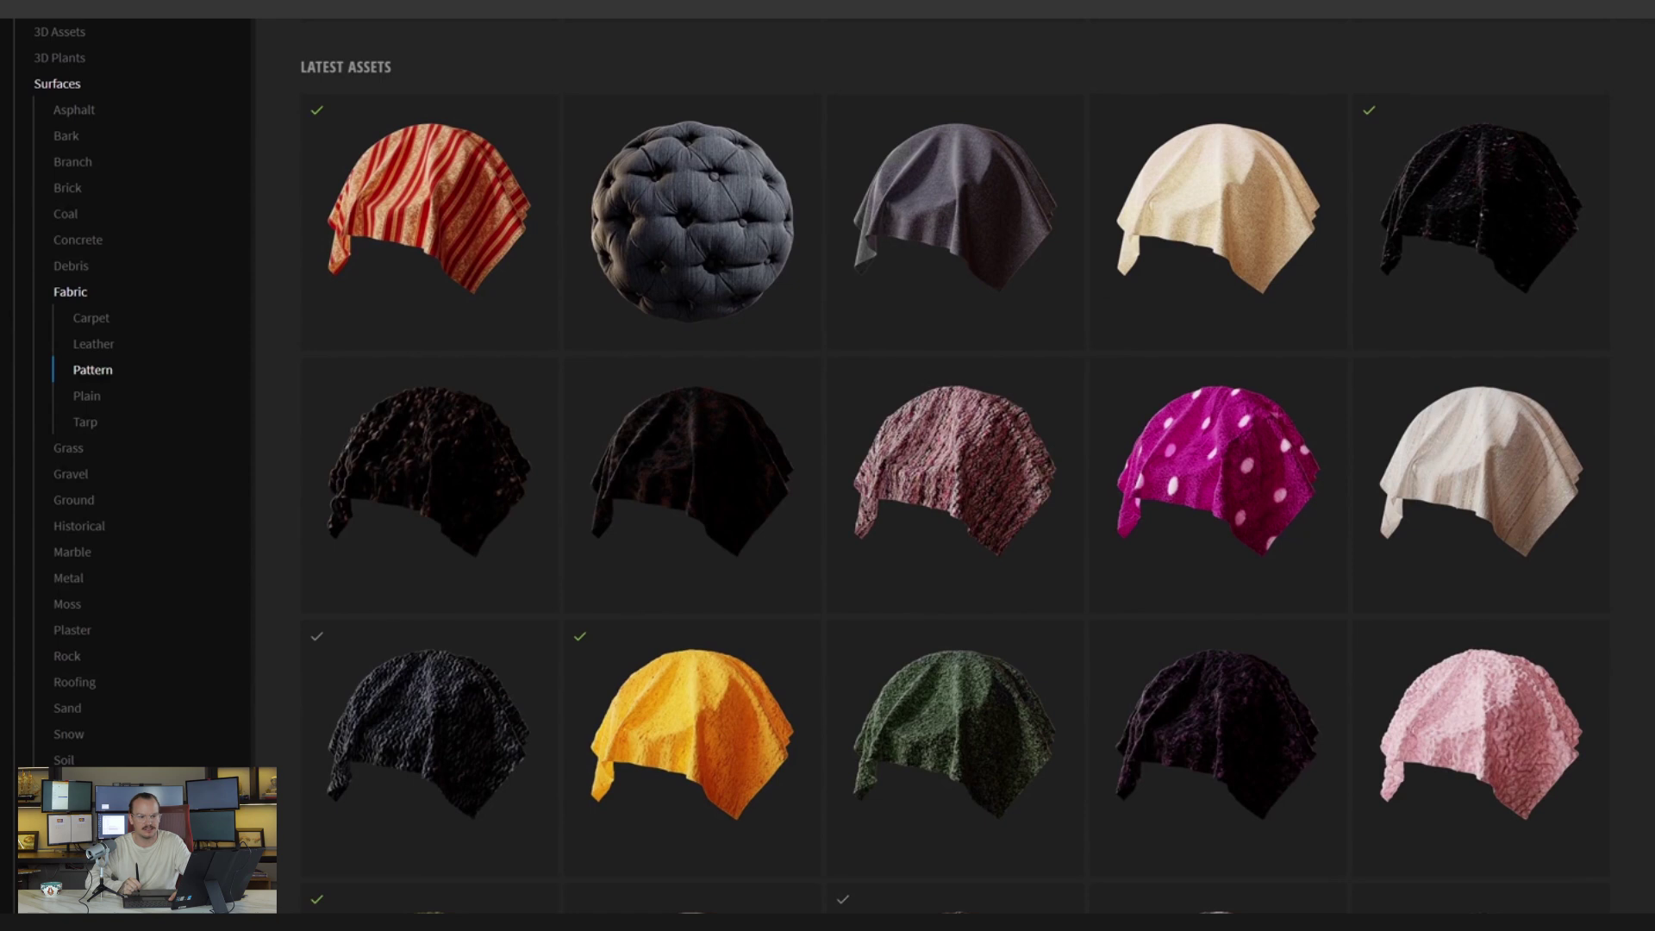
scroll(1652, 401, "down", 4)
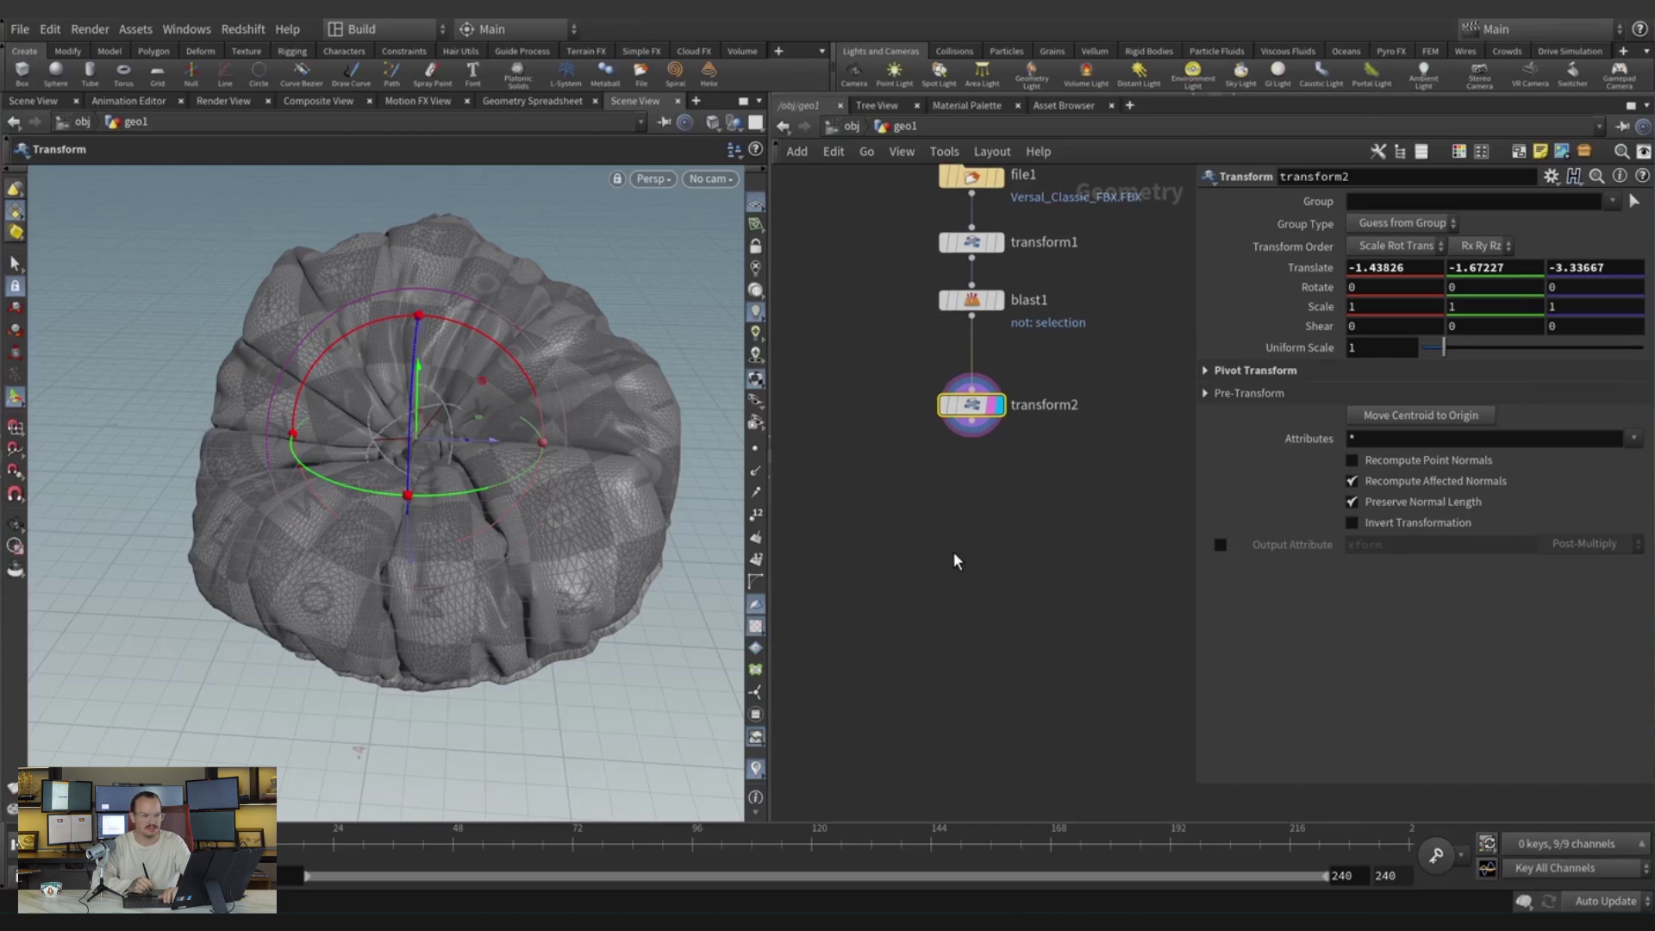
Add an explodedview1 node fed by transform2 and display its result.
key("Tab")
type("es")
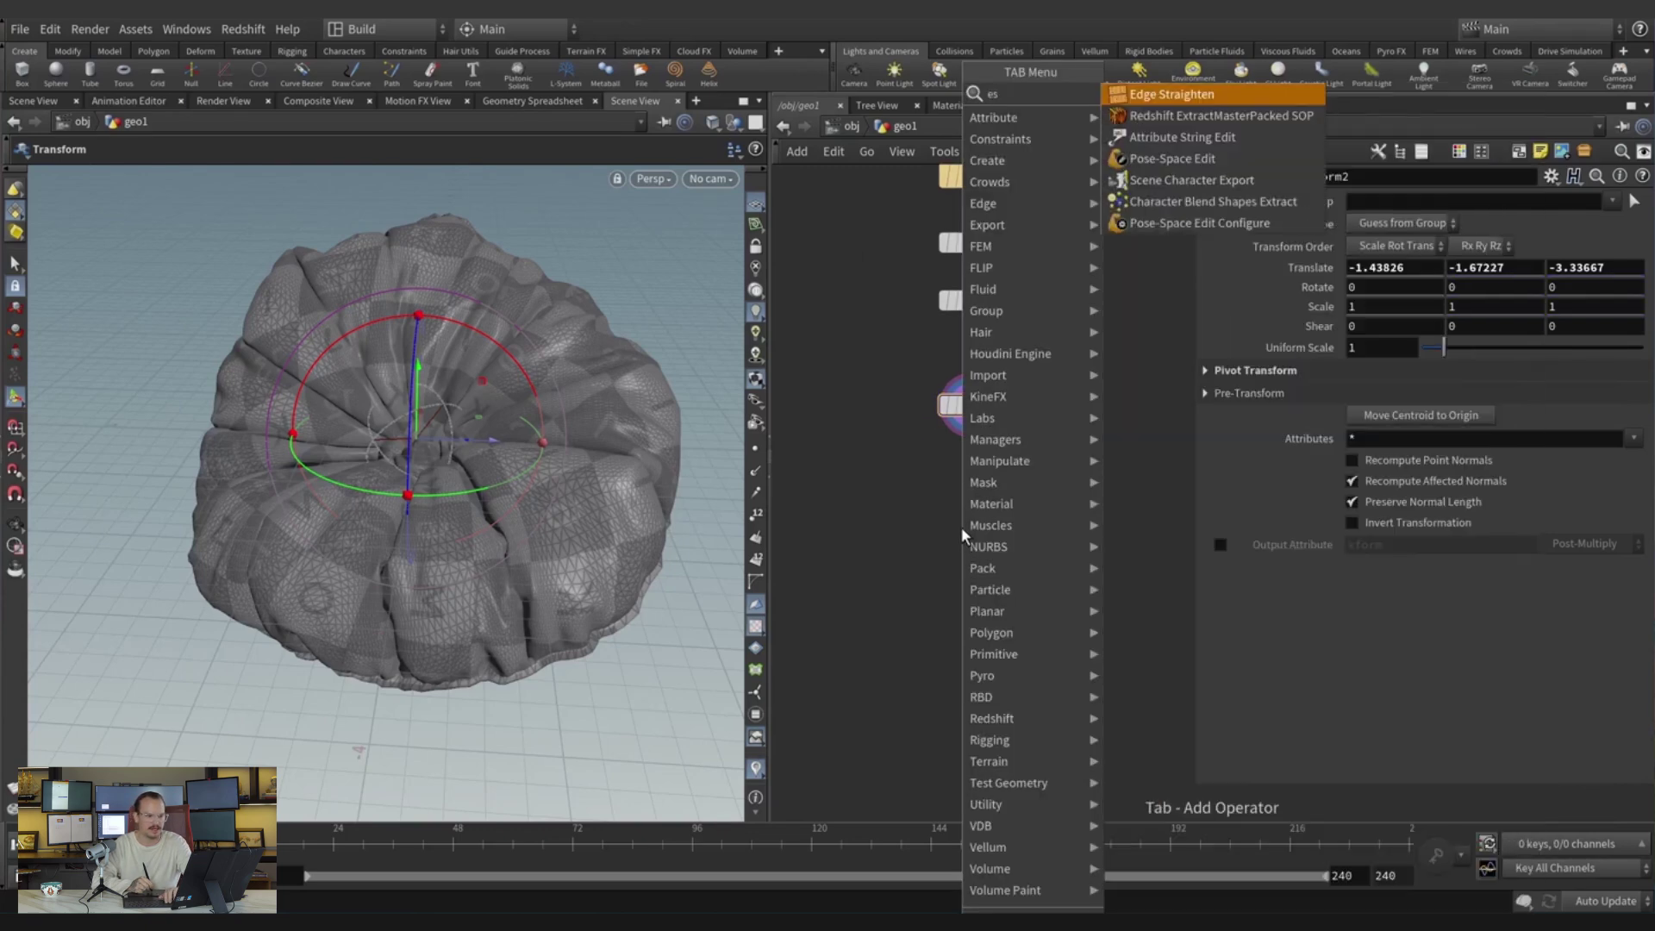
key("Escape")
key("Tab")
type("ex")
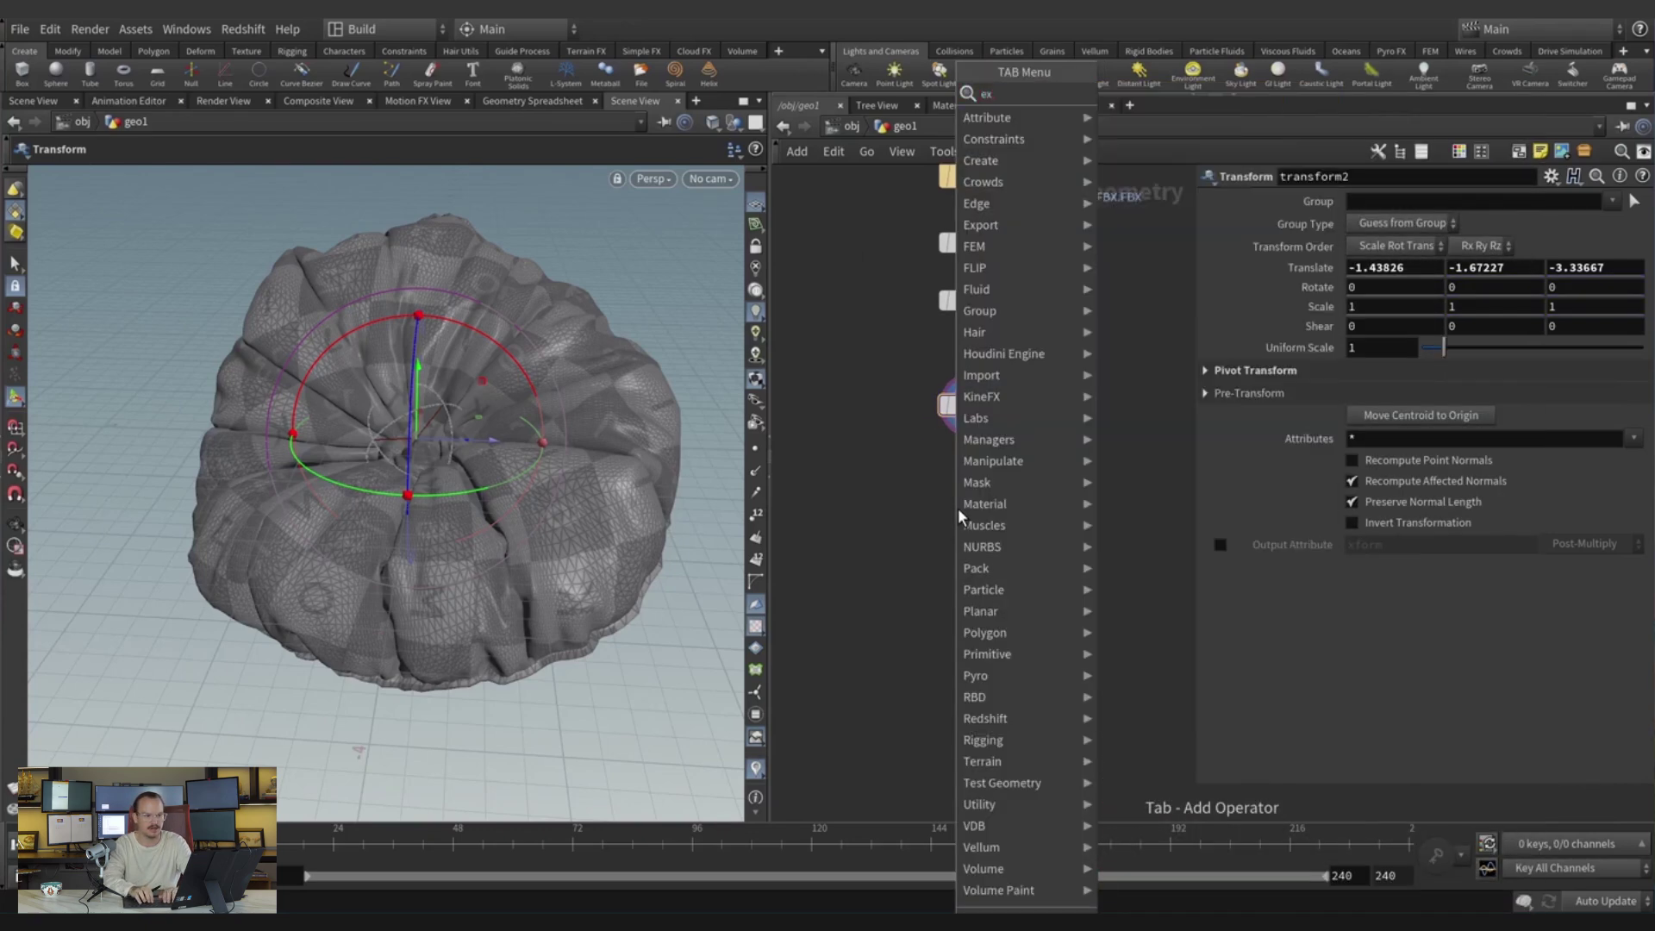
key("Return")
left_click(959, 509)
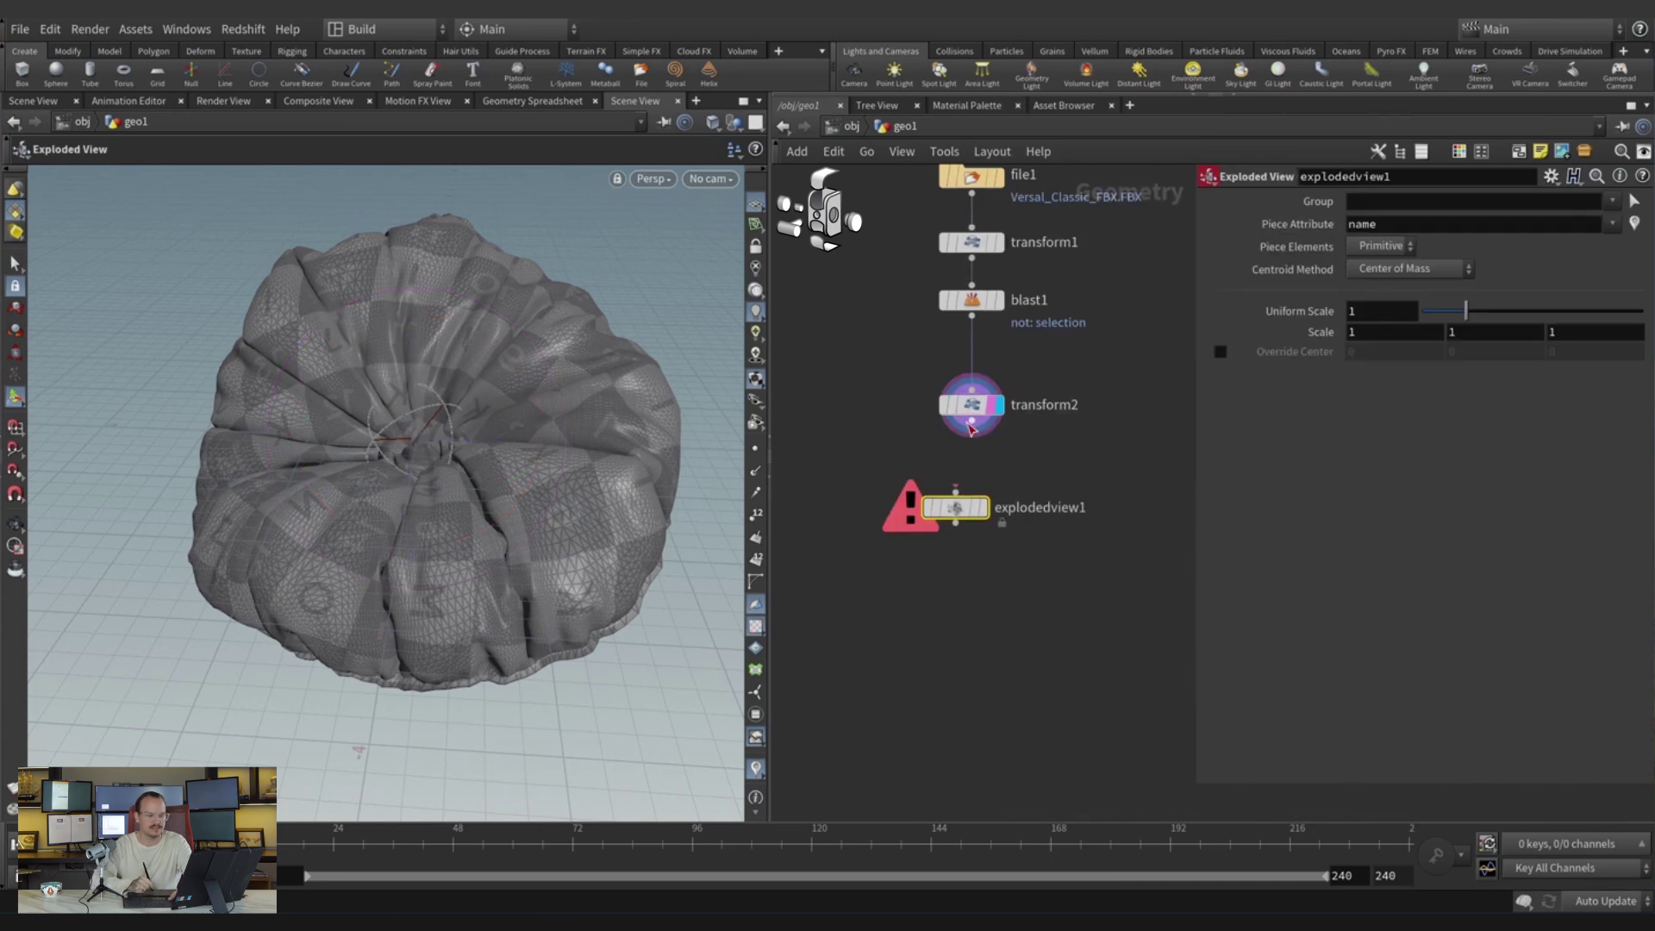
left_click_drag(971, 424, 956, 492)
left_click(983, 508)
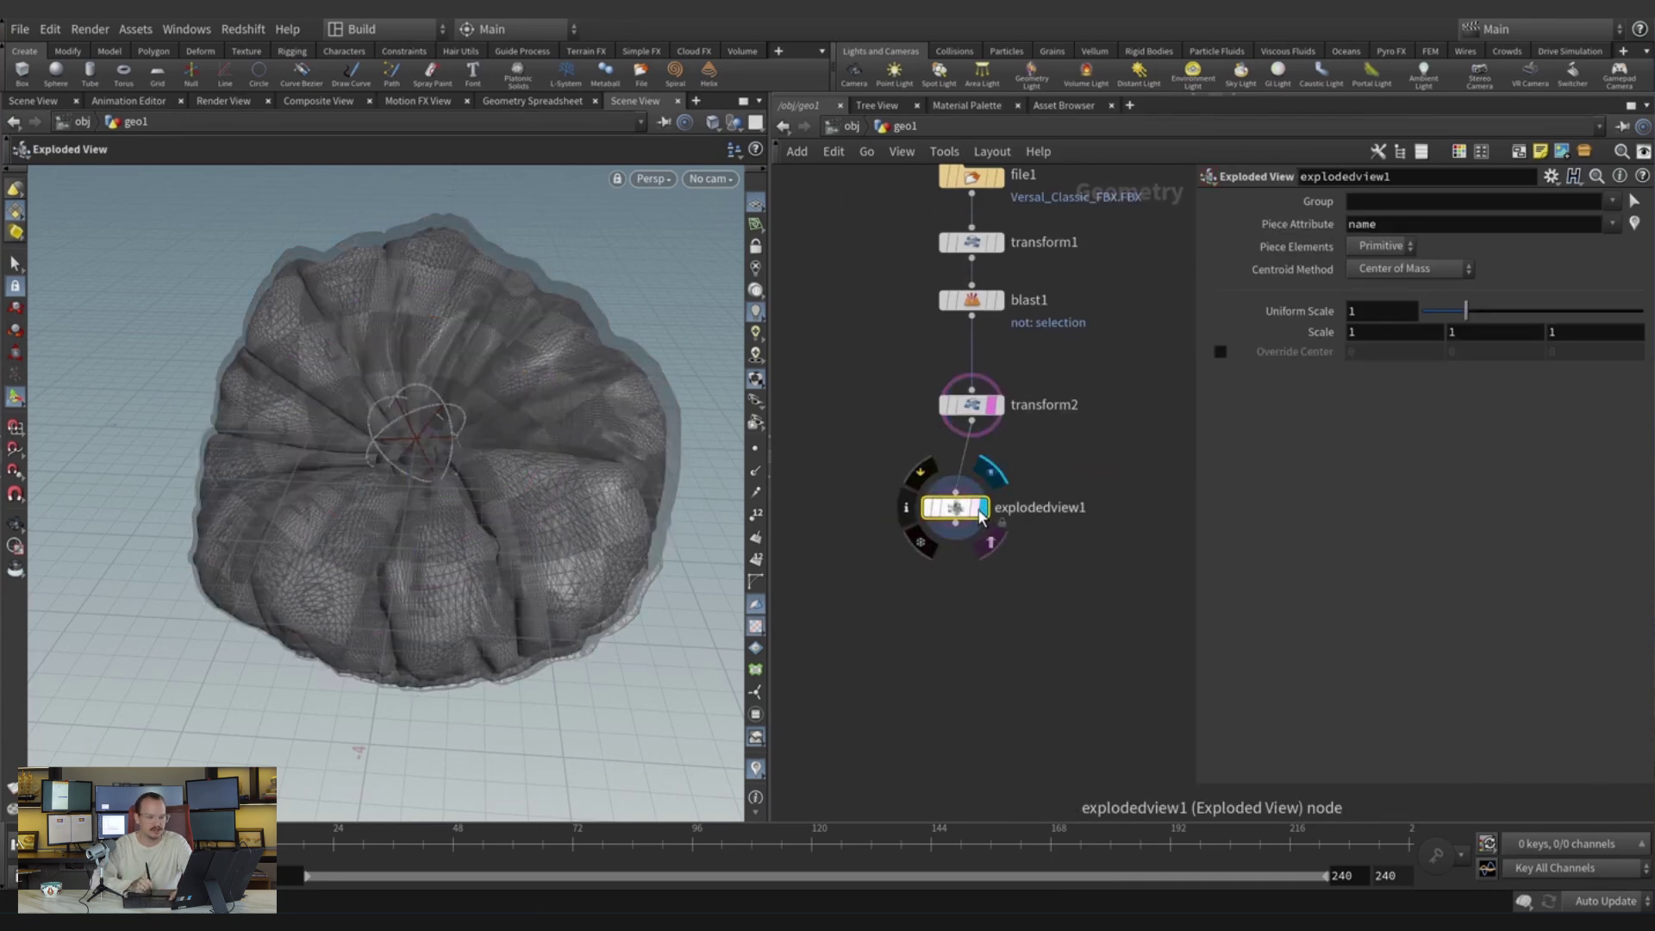
Orbit to inspect the exploded cushion, then restore transform2's display and render flags.
key("Escape")
left_click_drag(621, 573, 552, 509)
left_click_drag(955, 507, 891, 491)
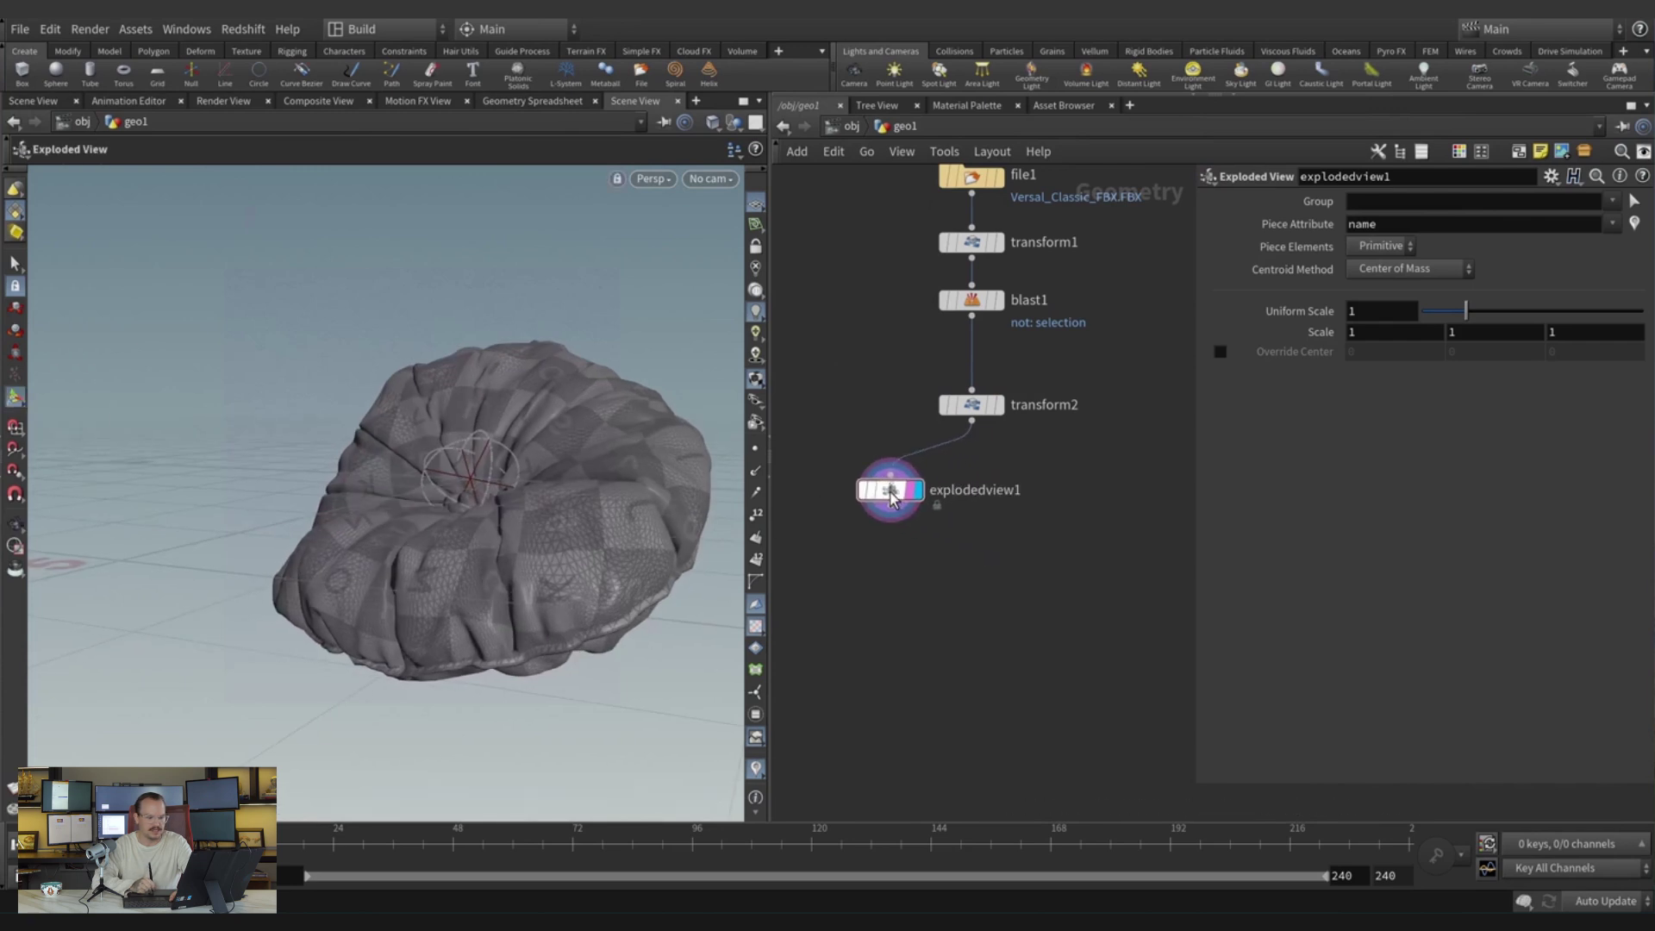
left_click_drag(899, 429, 865, 524)
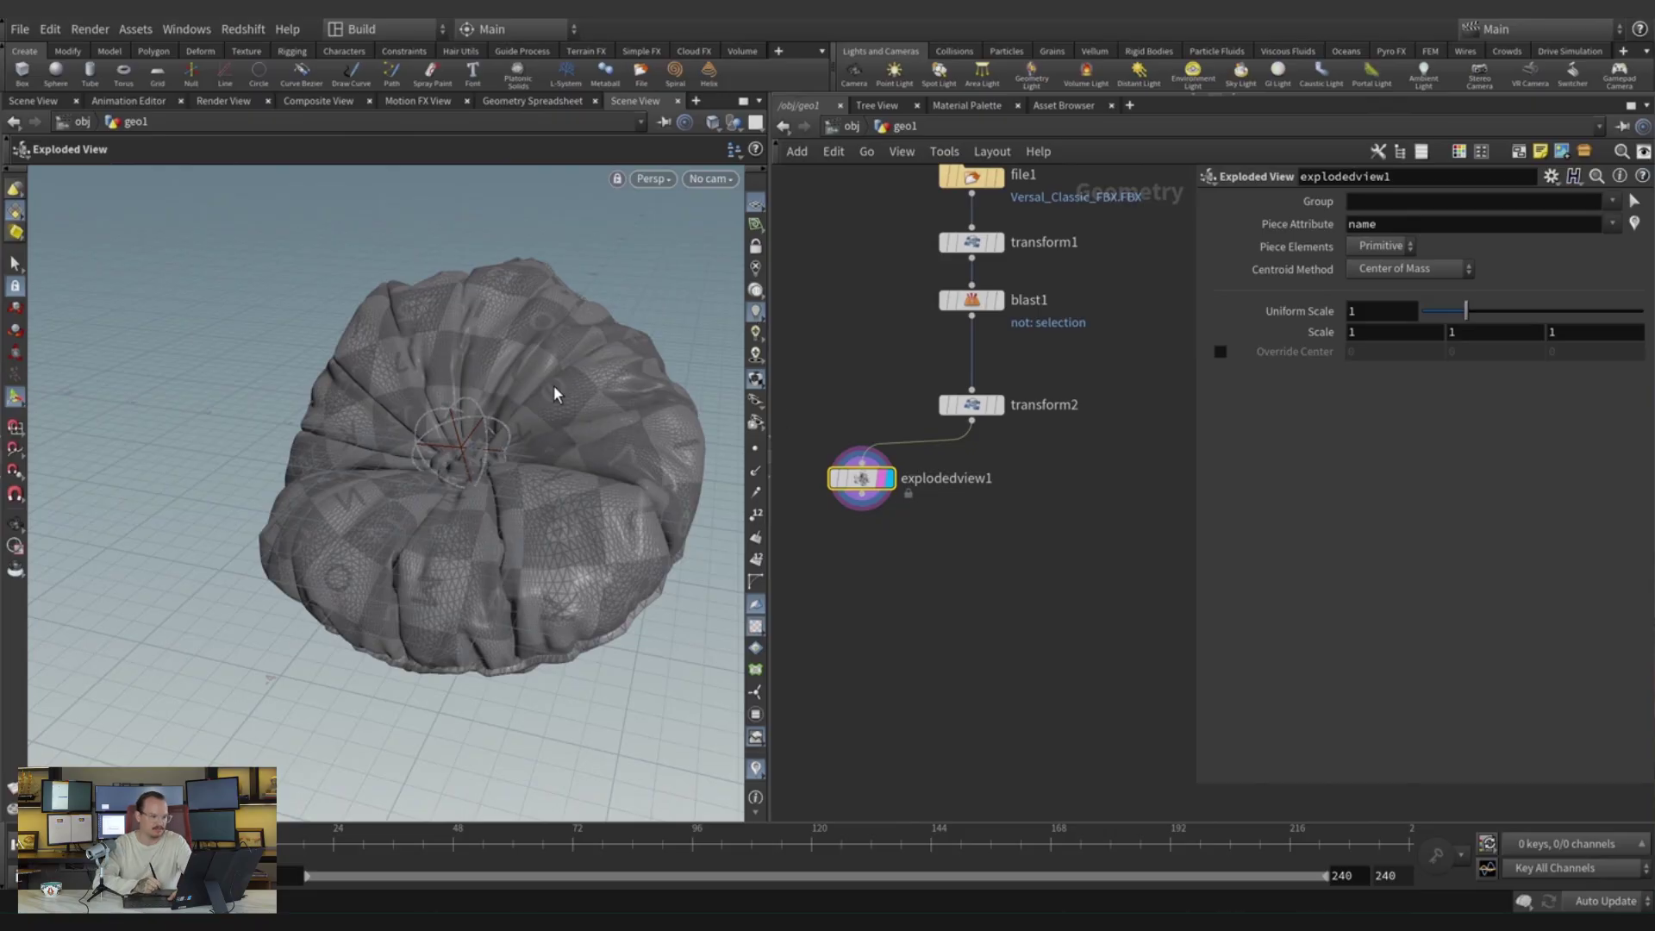
middle_click_drag(969, 516, 936, 458)
left_click_drag(955, 353, 1032, 362)
mouse_move(1025, 406)
middle_mouse_down()
mouse_move(995, 405)
mouse_move(1014, 414)
middle_mouse_up()
left_click(1017, 353)
left_click(1024, 386)
Abandon a Fuse search and delete an accidentally added attribvop1 node.
key("Tab")
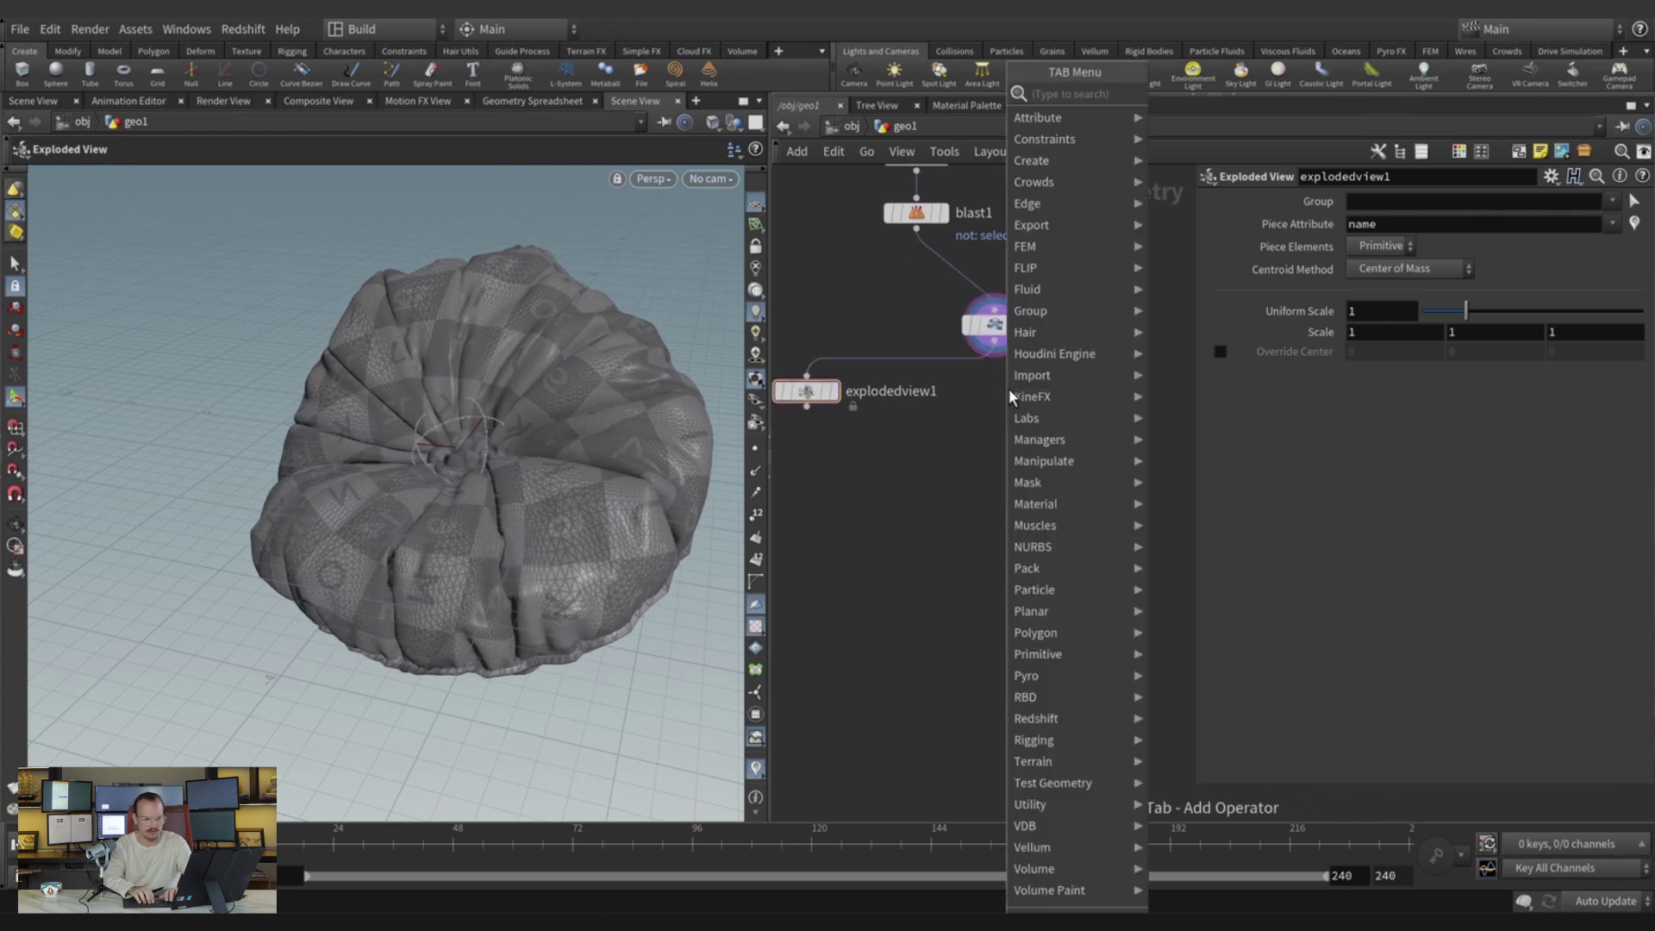
type("fus")
key("Escape")
key("Tab")
type("atv")
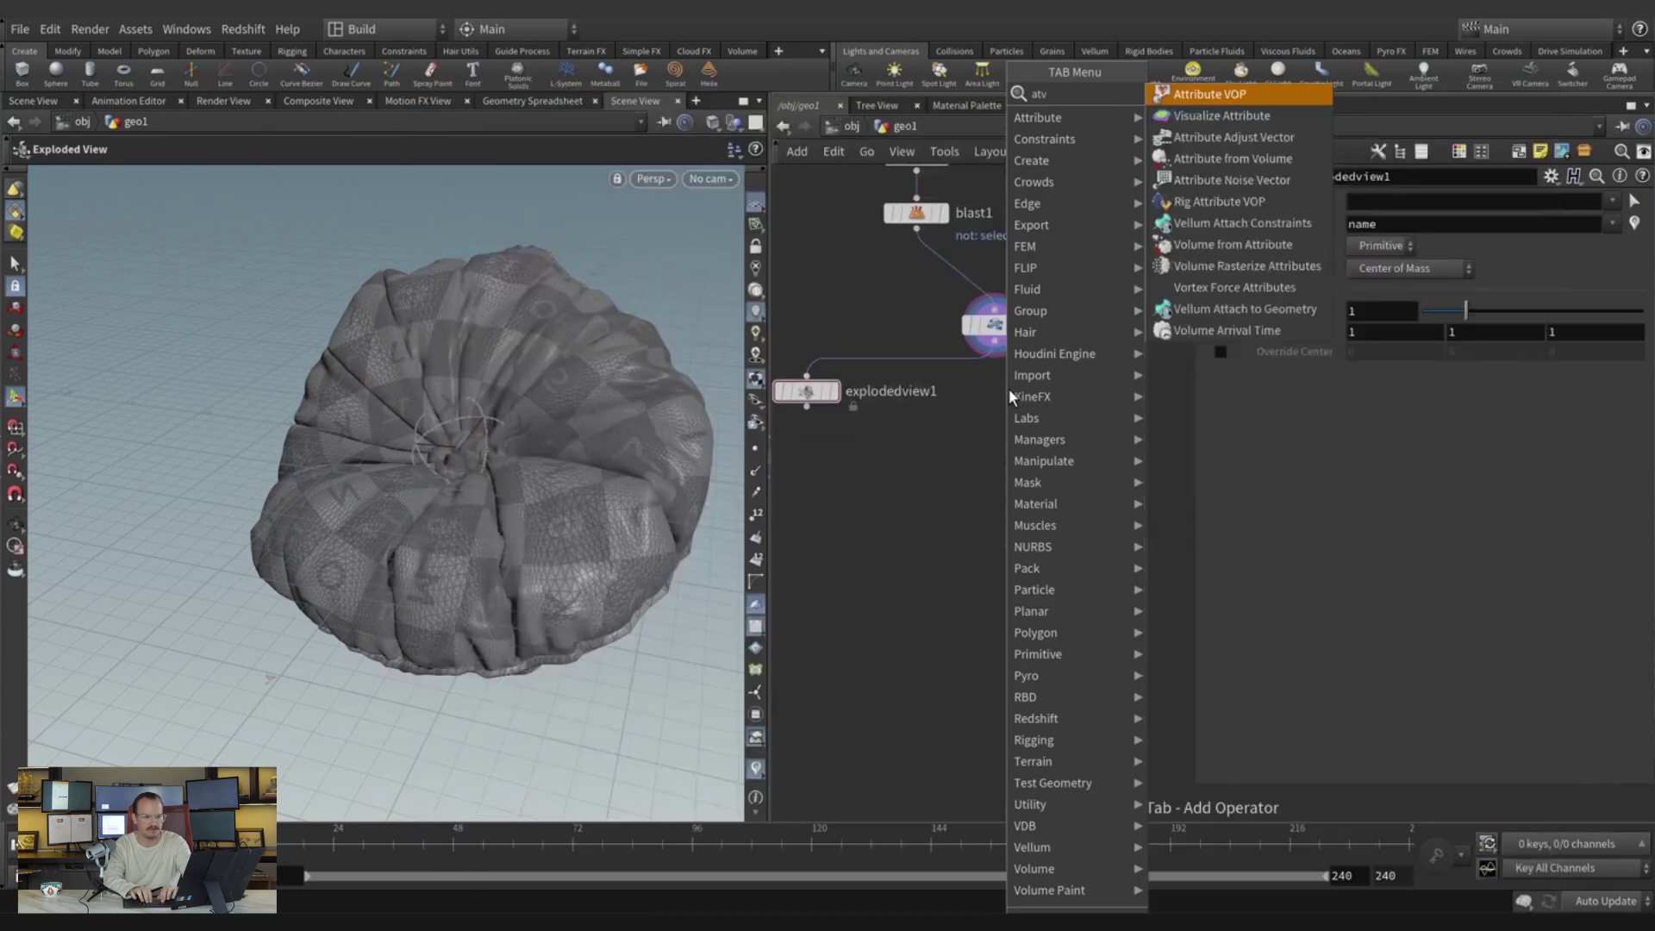
key("Return")
left_click(1012, 397)
key("Delete")
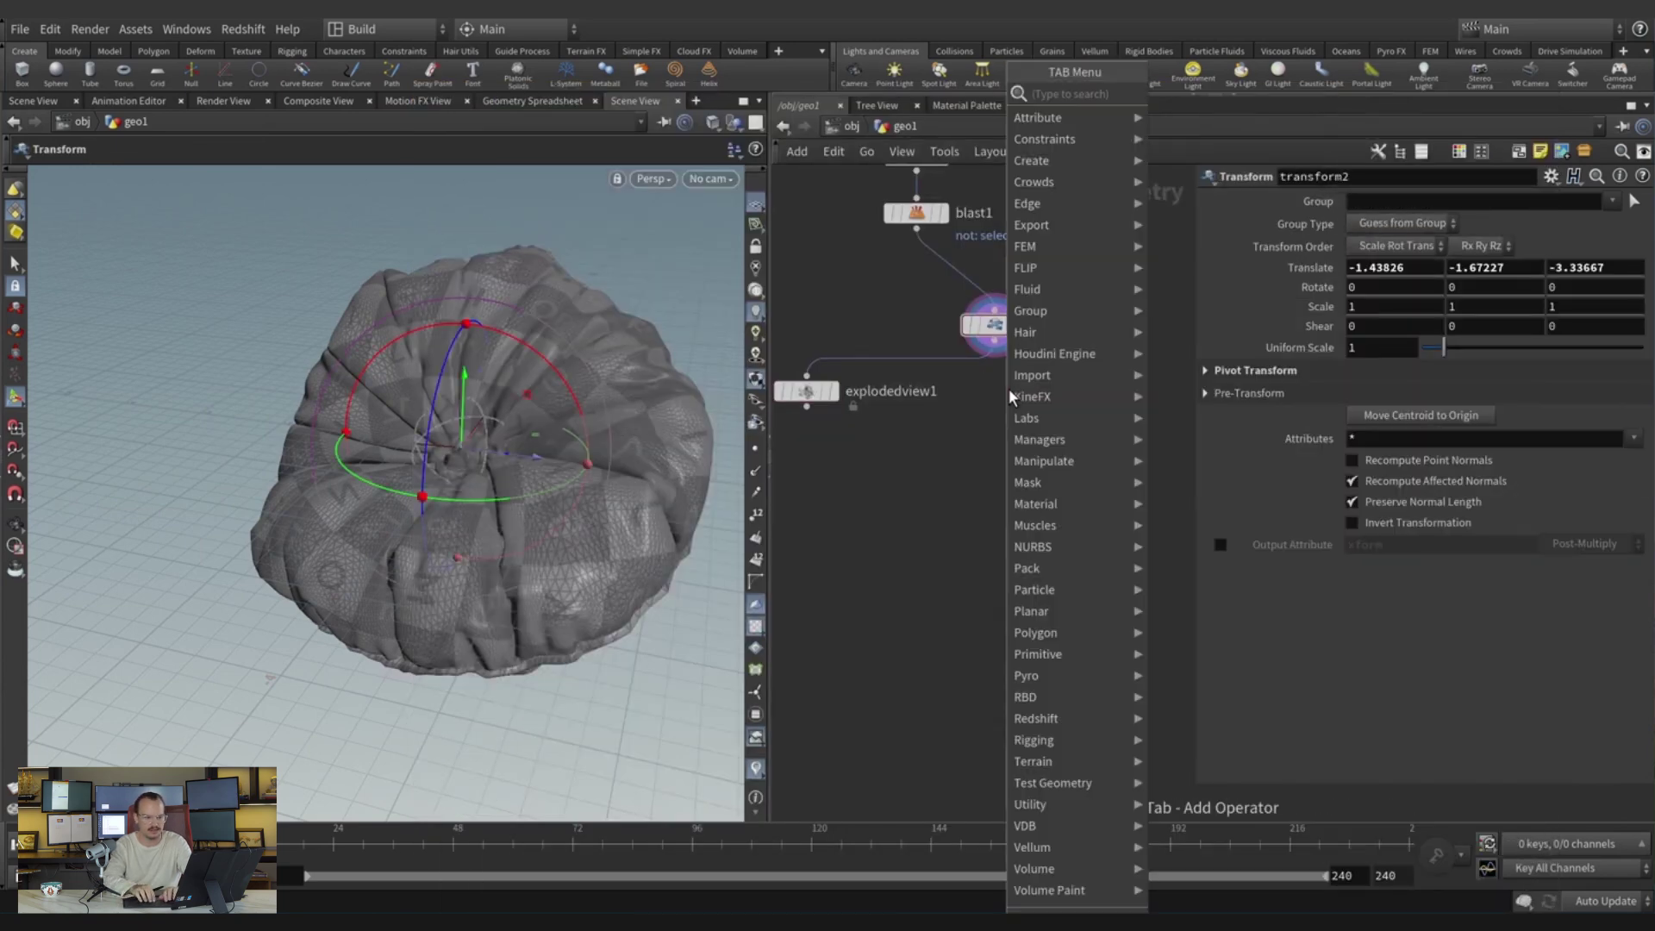
Add an attribdelete1 node wired from transform2 and display it.
key("Tab")
type("atd")
key("Return")
key("Return")
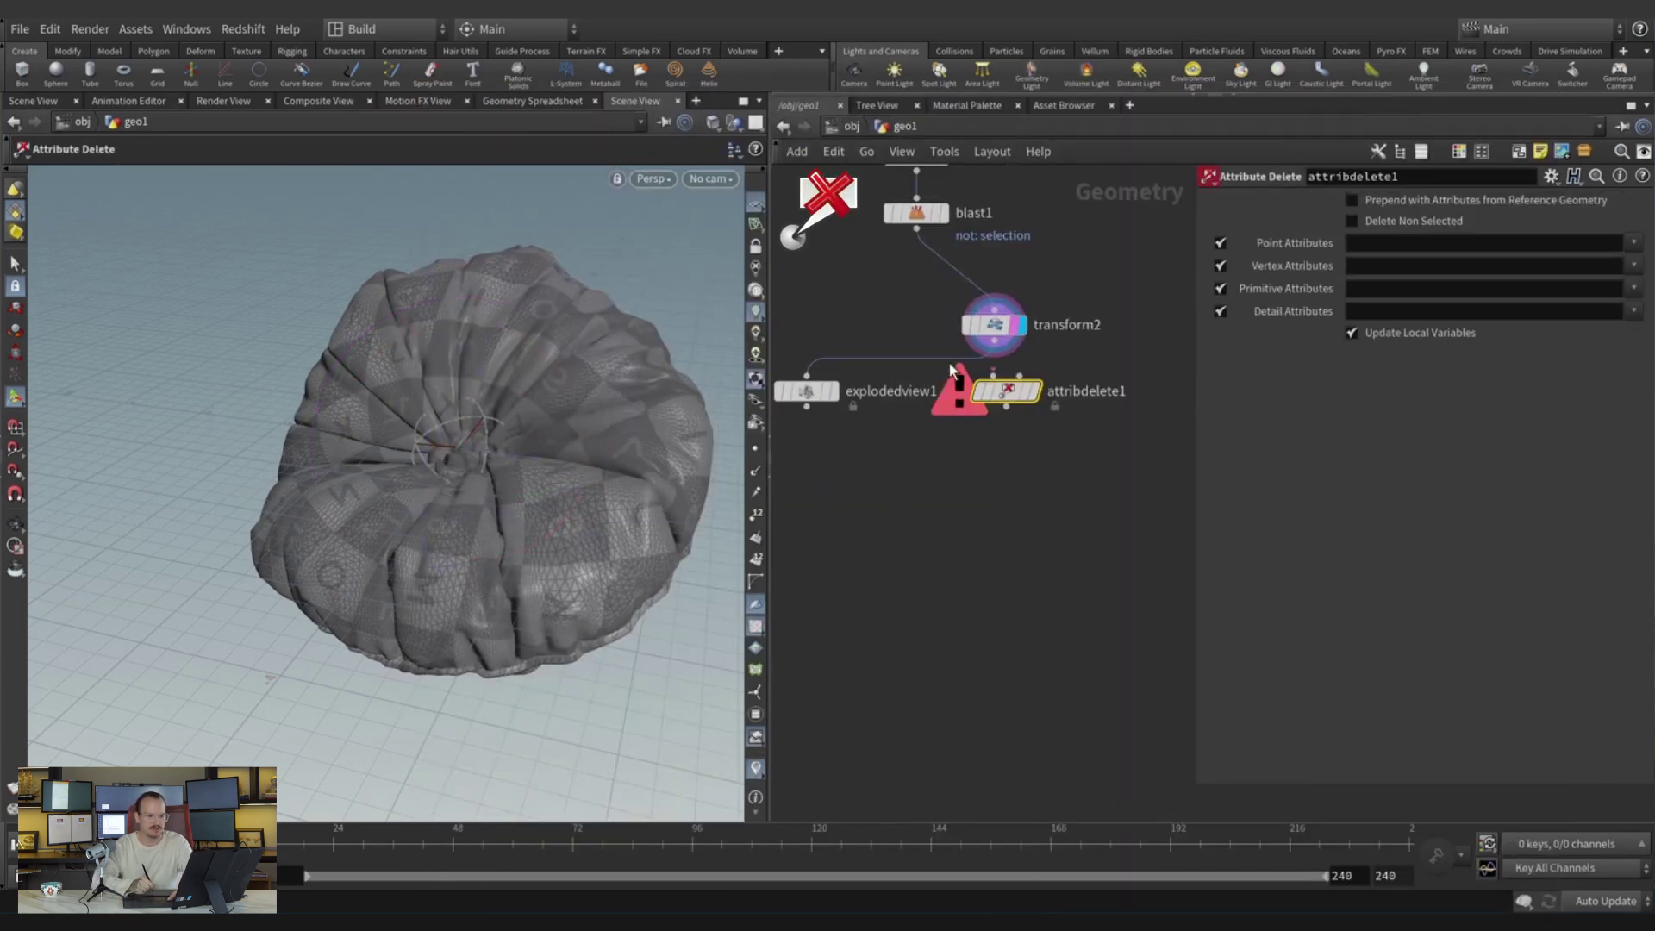
left_click_drag(995, 342, 993, 375)
left_click(1035, 392)
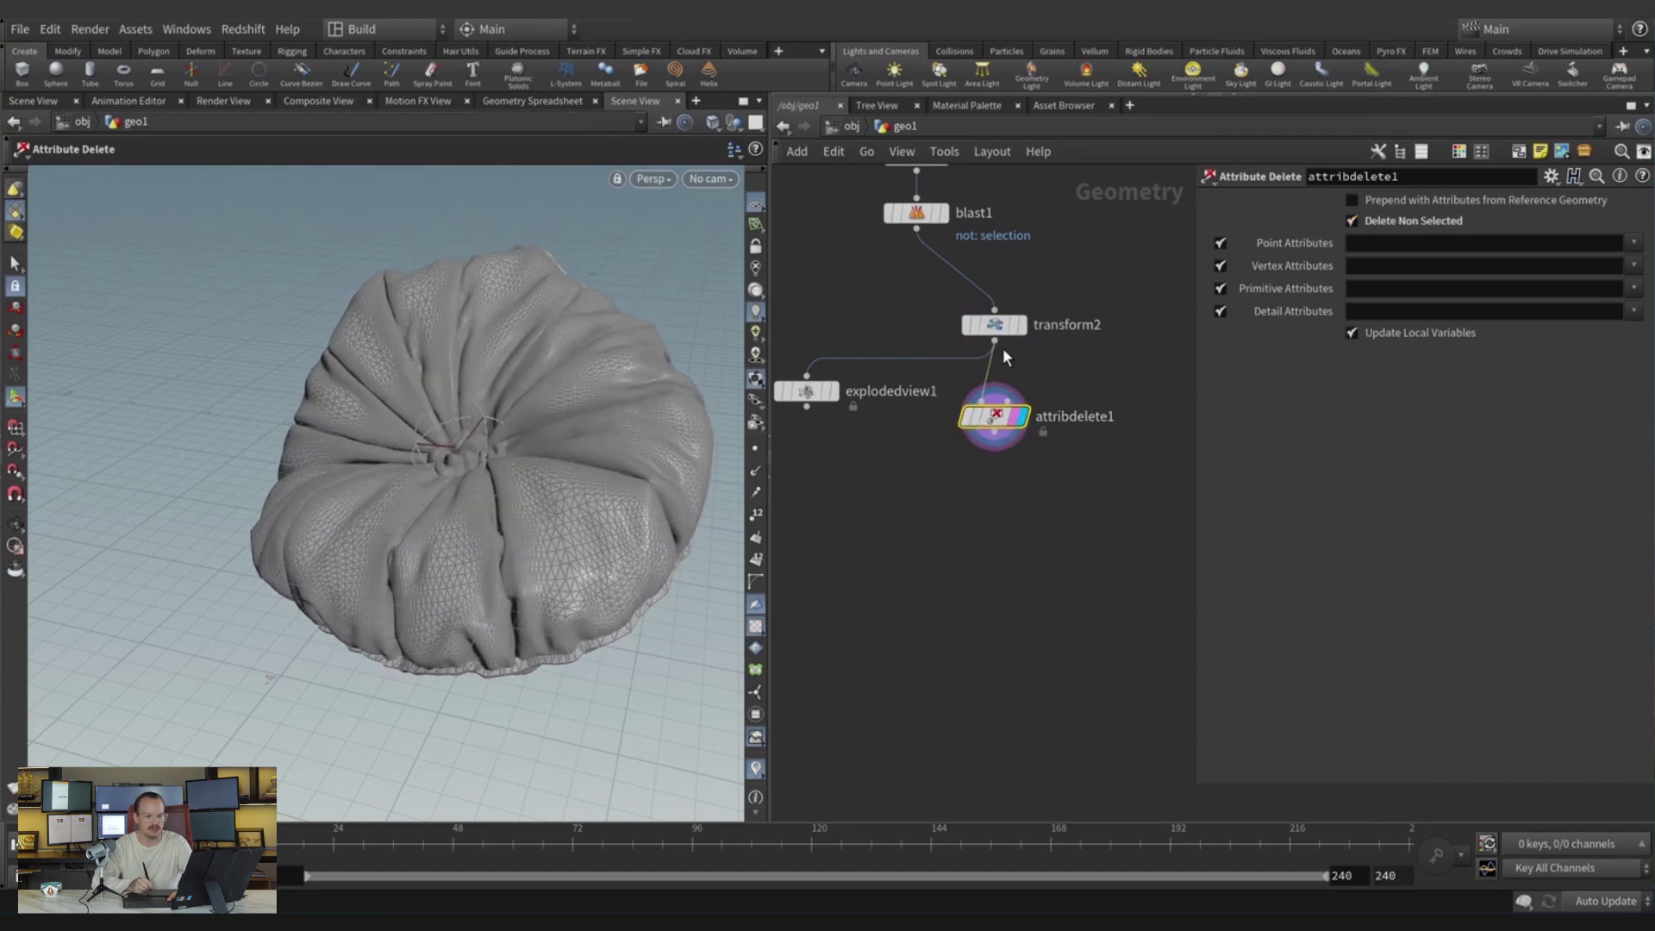
Compare transform2's and attribdelete1's attribute info to confirm only P remains.
middle_click(1001, 324)
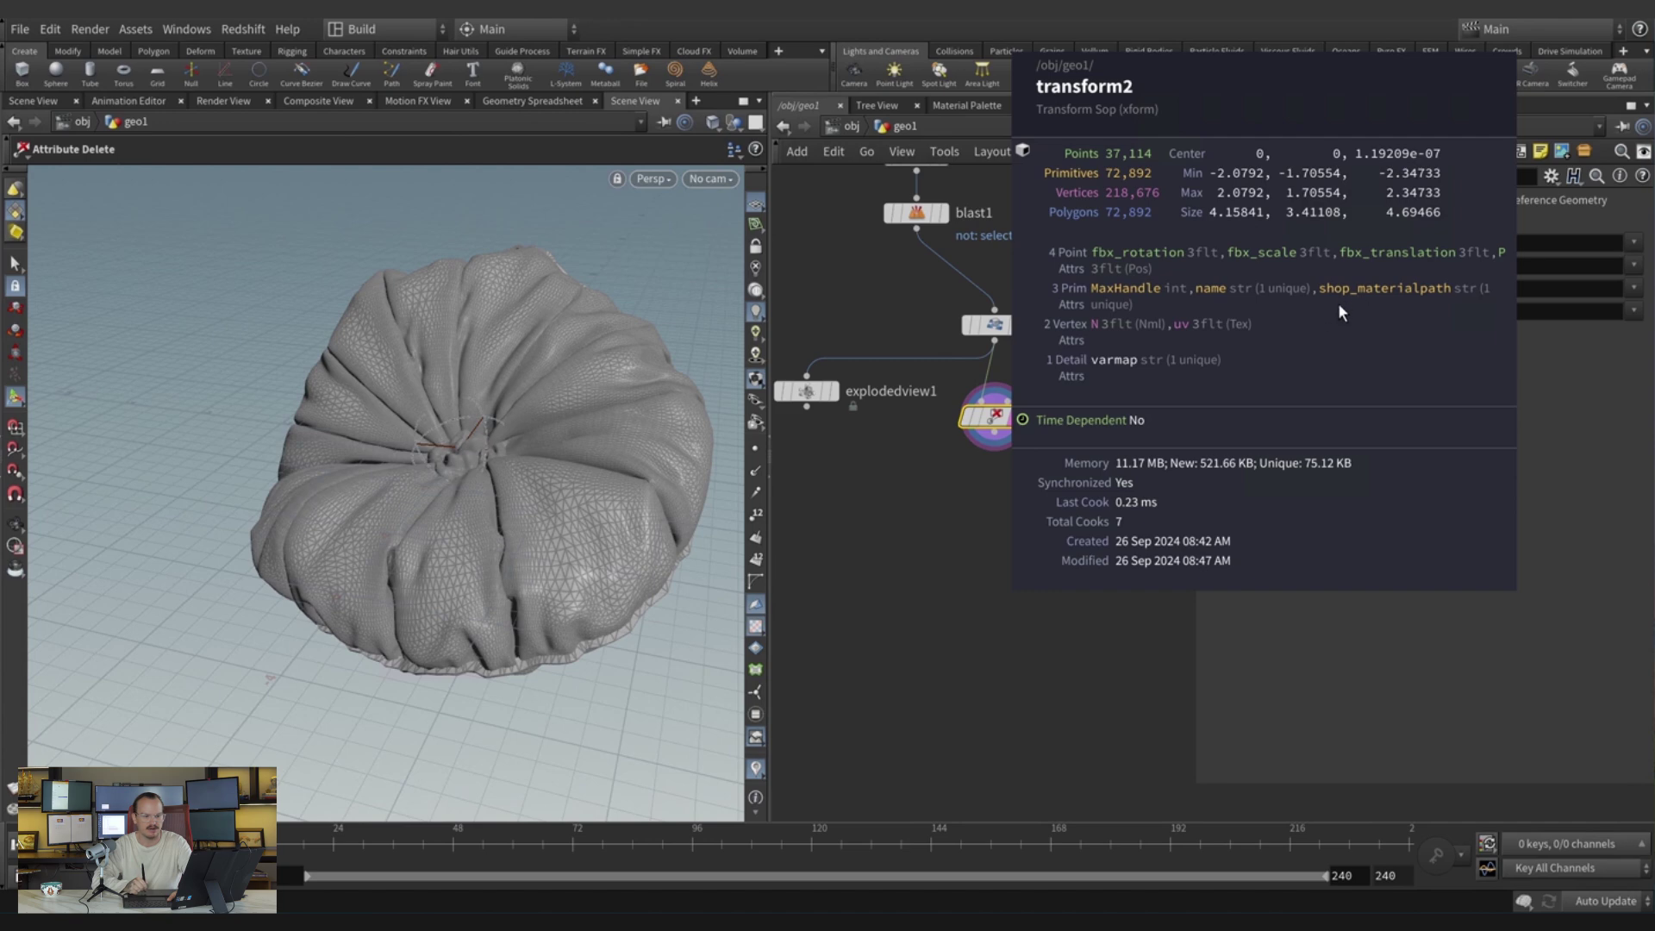
middle_click(1020, 437)
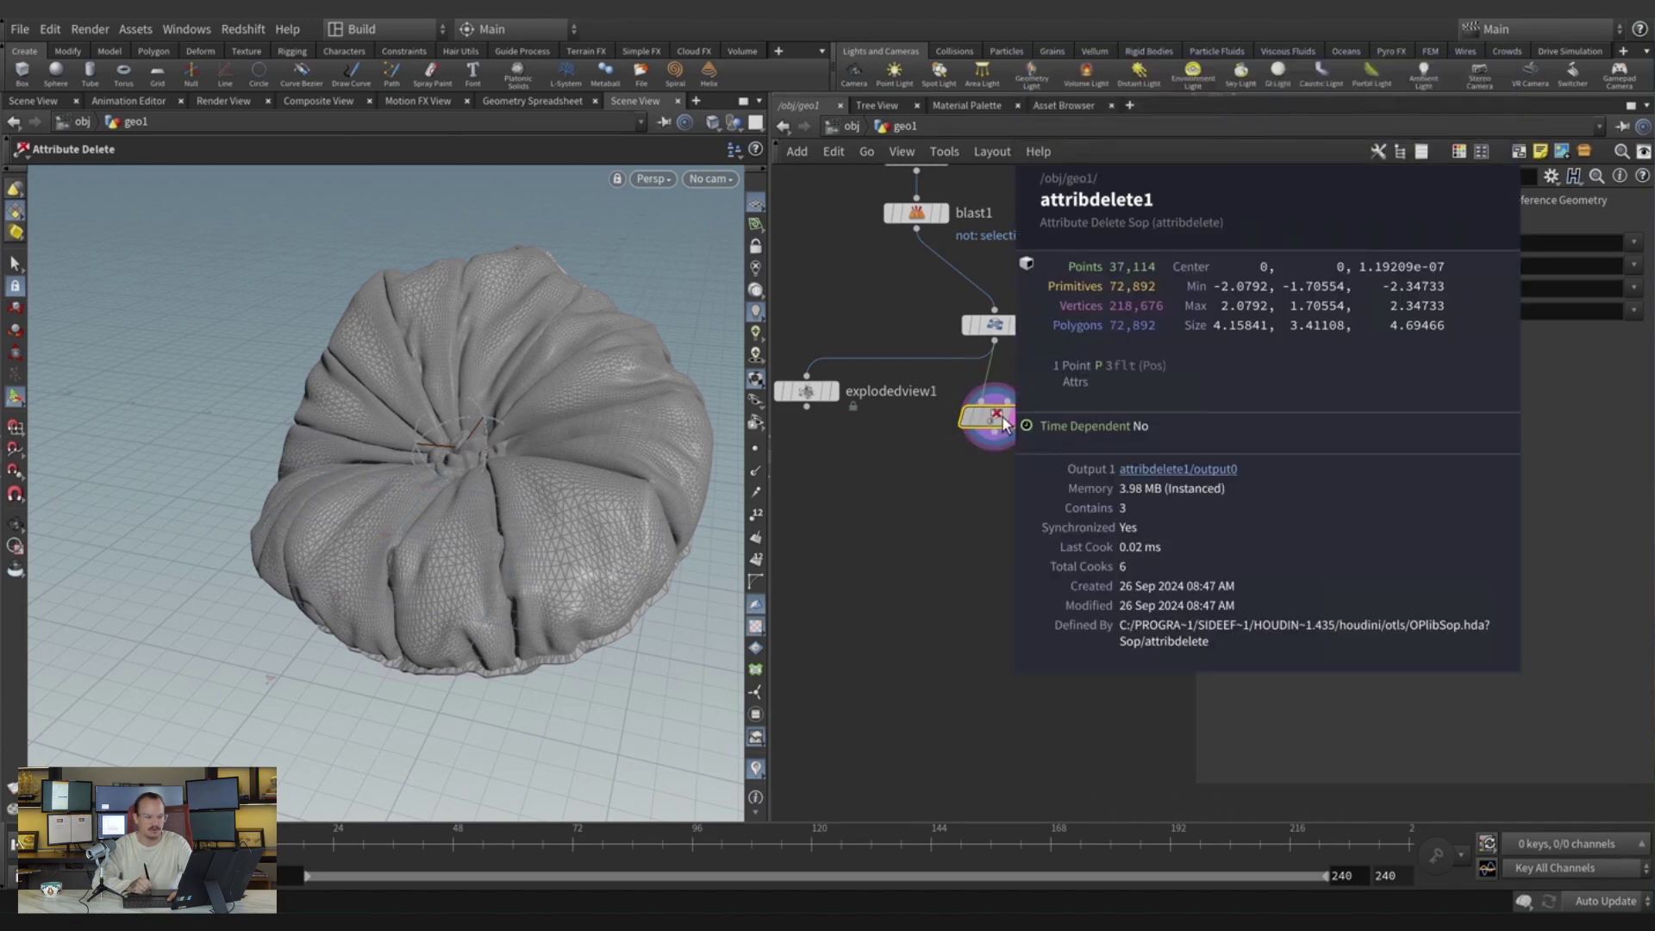
middle_click_drag(986, 494, 1011, 484)
left_click(1002, 487)
key("Tab")
Wire fuse1 (0.001 snap distance) below attribdelete1 and make it the displayed and rendered output.
type("null")
key("Return")
left_click(1002, 486)
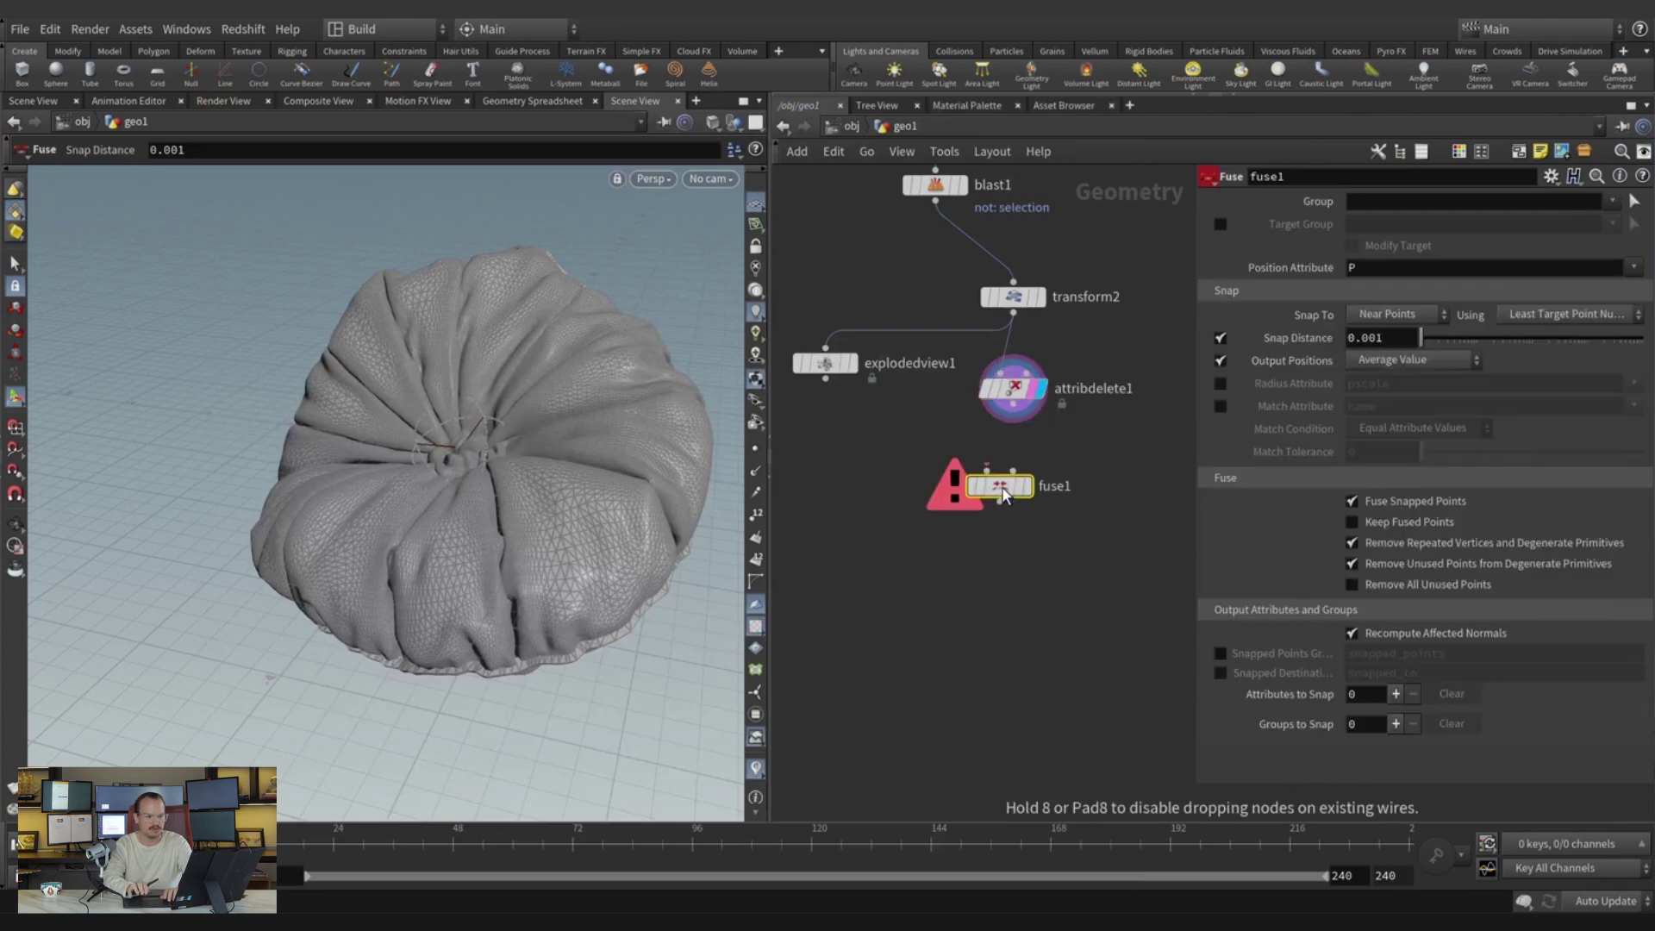
left_click_drag(1015, 409, 988, 471)
left_click(1035, 451)
left_click(1036, 521)
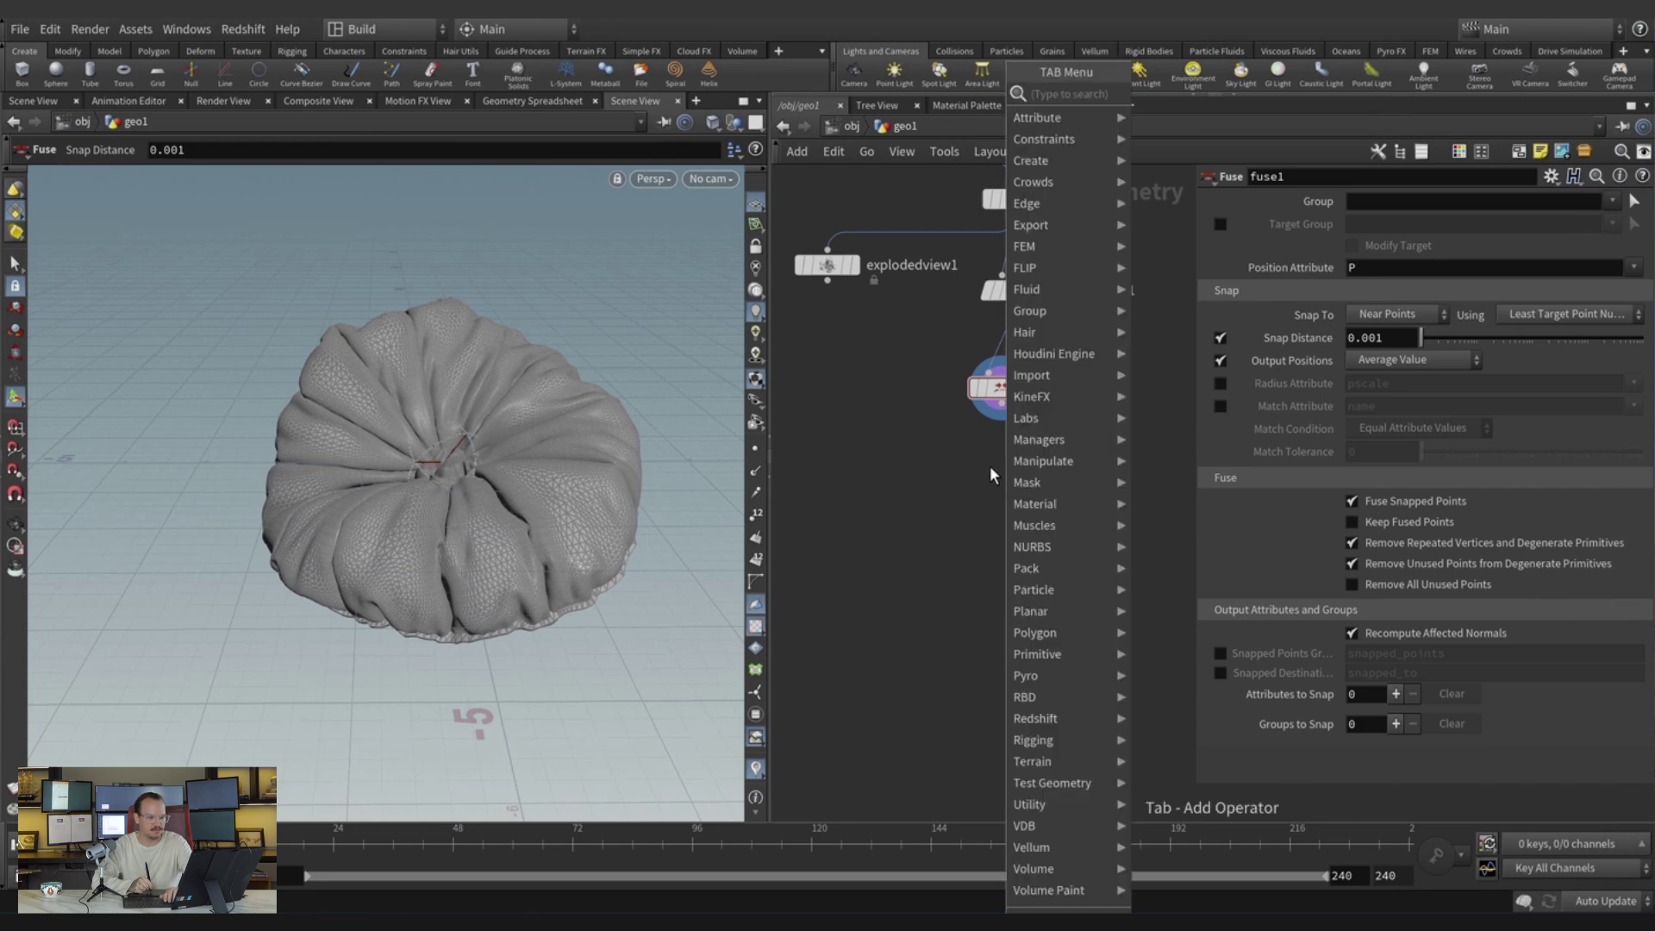
Add a remesh1 node below fuse1, wire it in, and display it.
type("re")
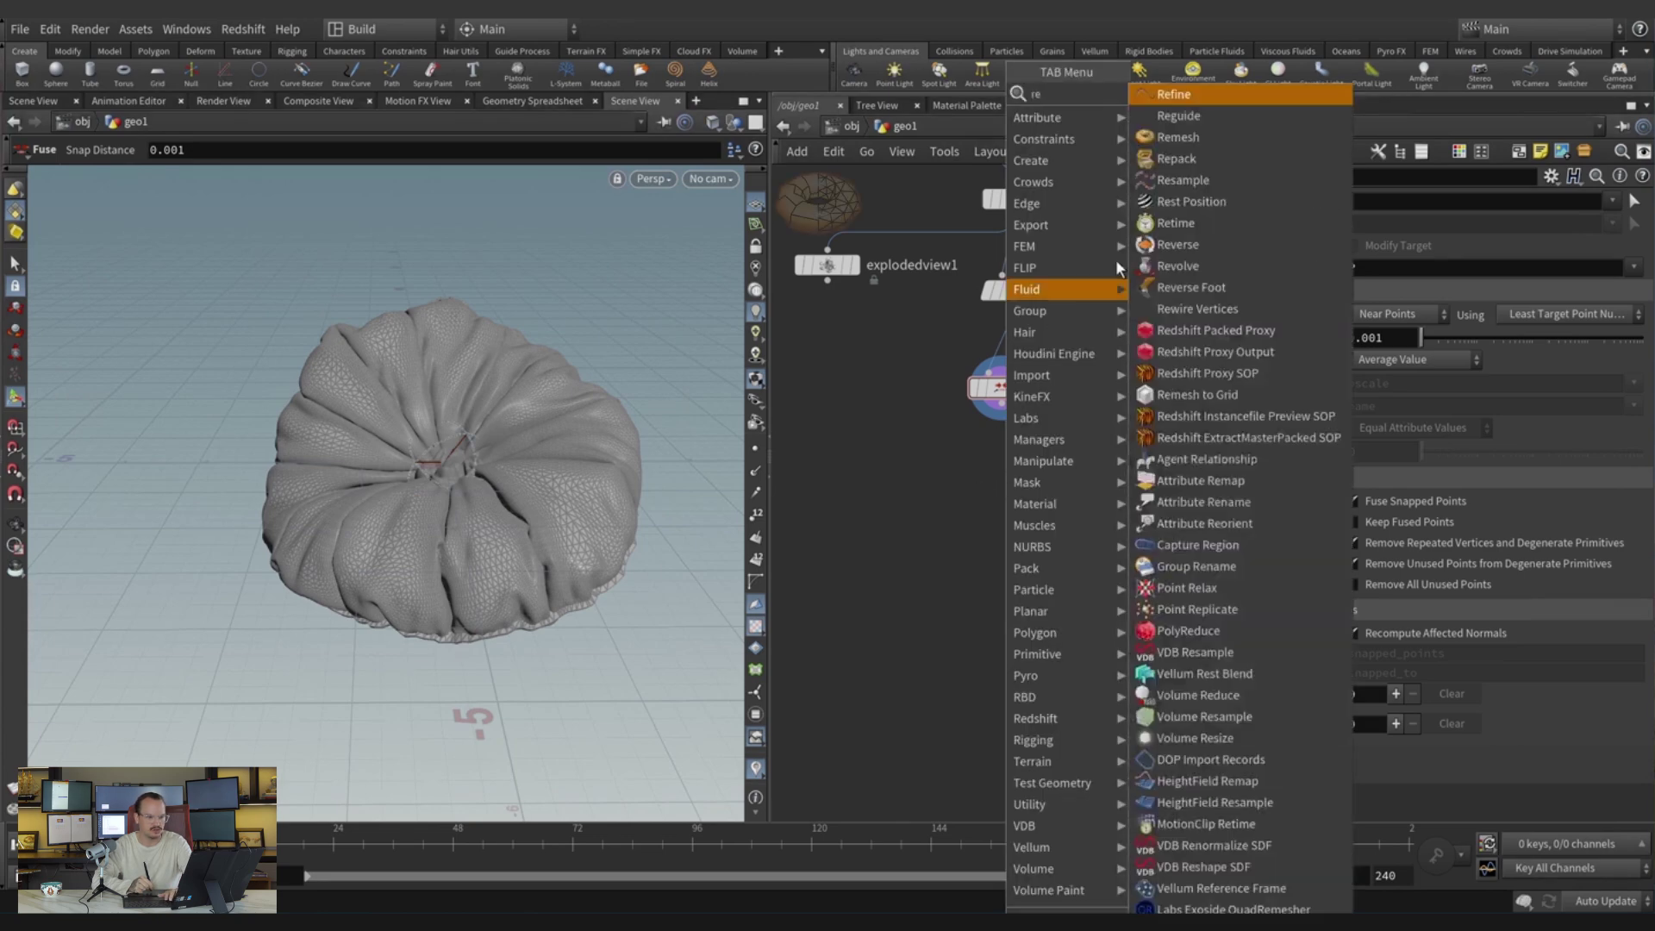
left_click(1202, 138)
left_click(1019, 447)
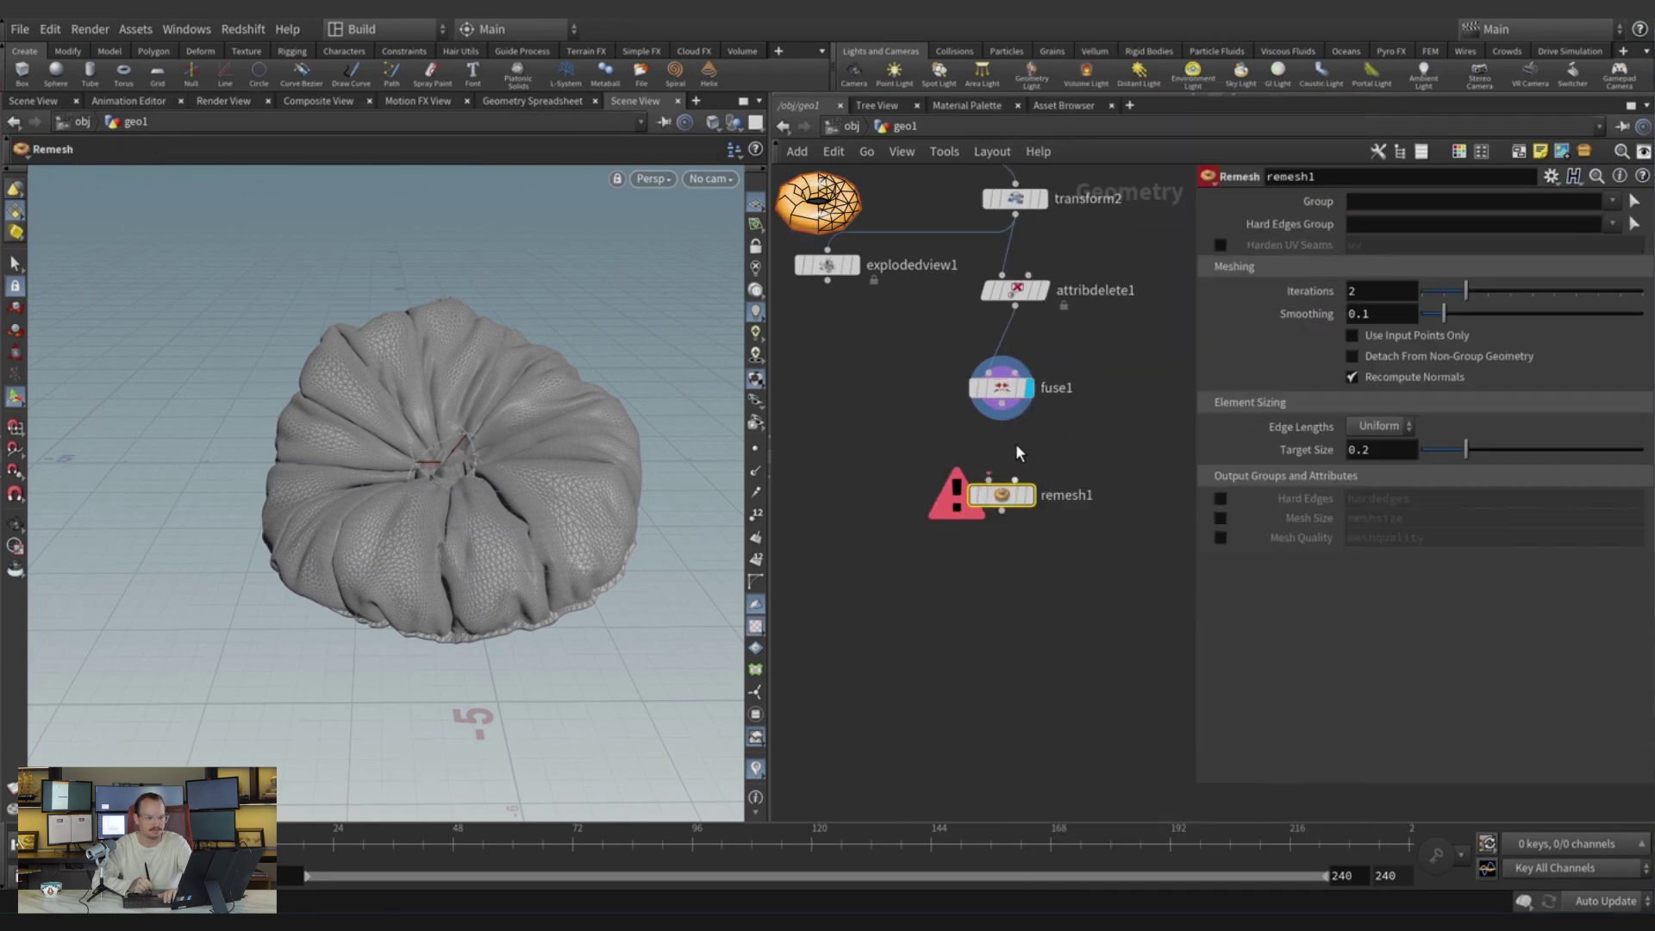
left_click(1002, 418)
left_click(1002, 480)
left_click(1029, 495)
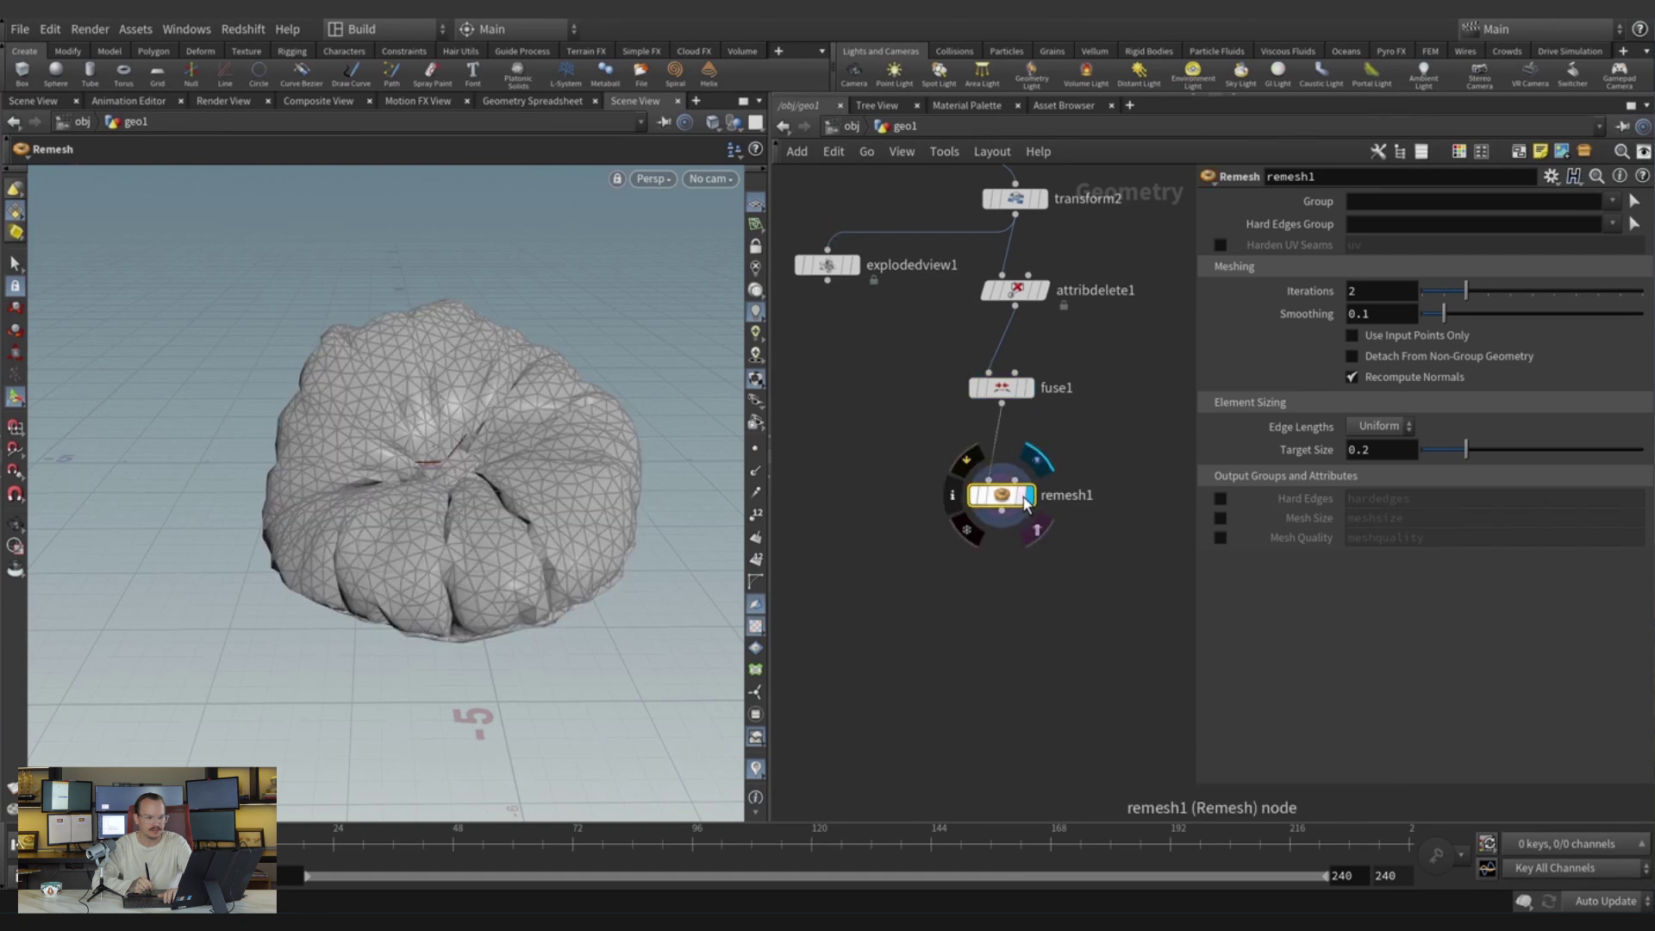
Set remesh1's Target Size to 0.05 and orbit to inspect the finer mesh.
double_click(1366, 449)
type("05")
key("Return")
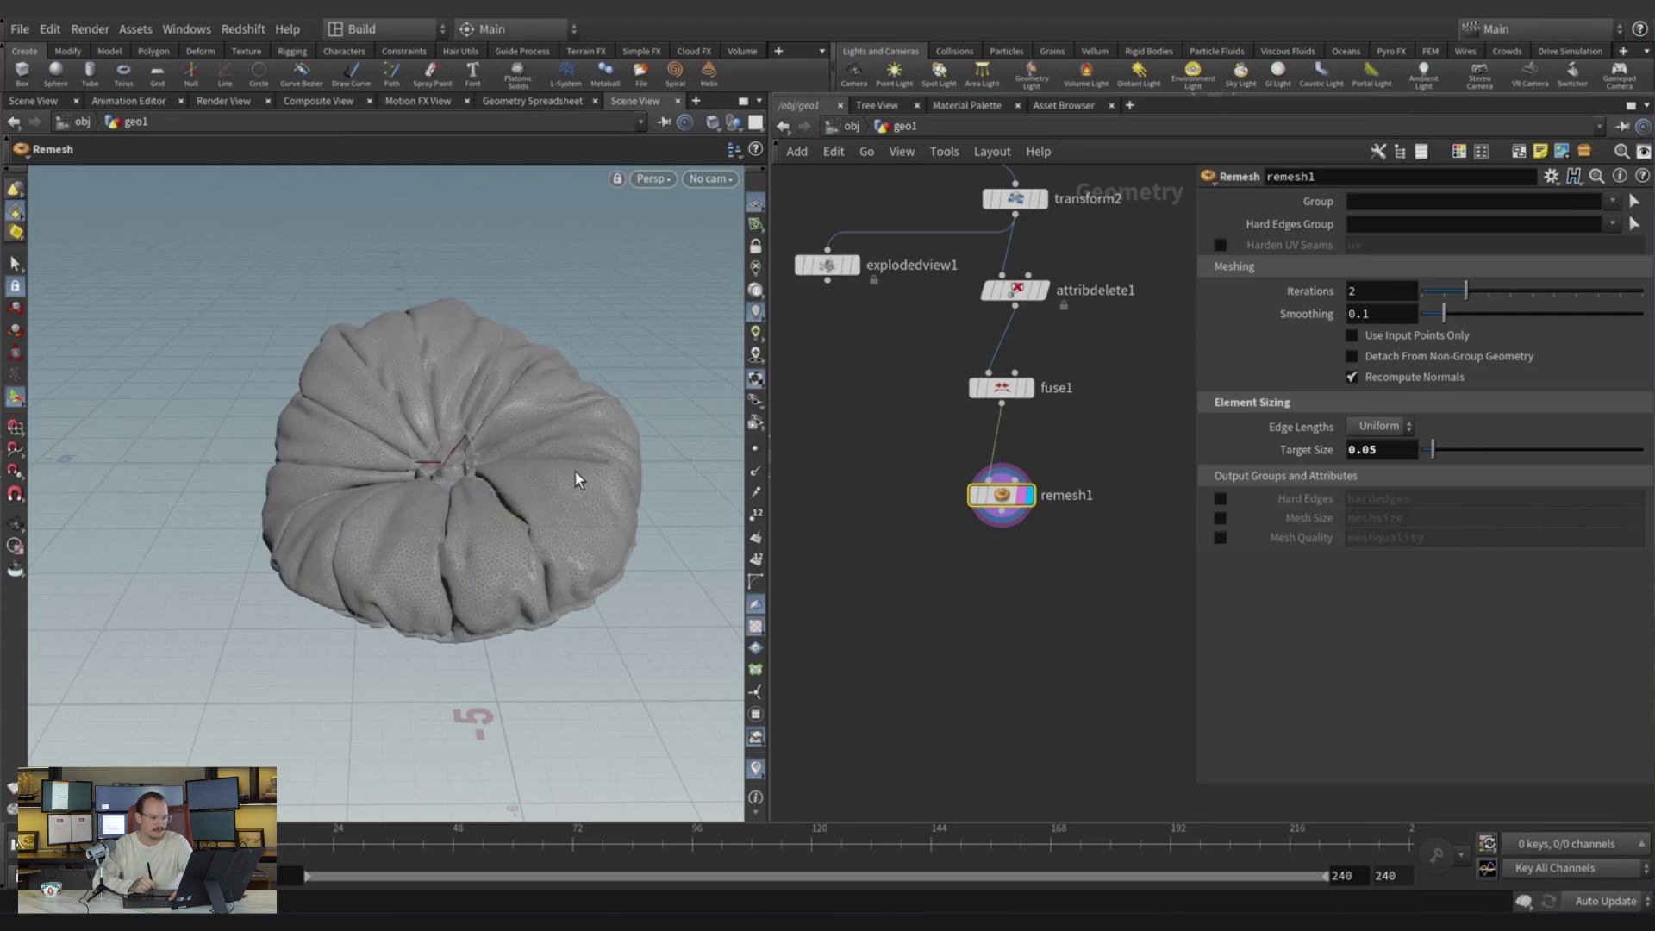
key("Escape")
left_click_drag(580, 432, 560, 496)
key("Return")
Add a uvtexture1 node after remesh1 and display it.
key("Tab")
type("uvtex")
key("Return")
key("Return")
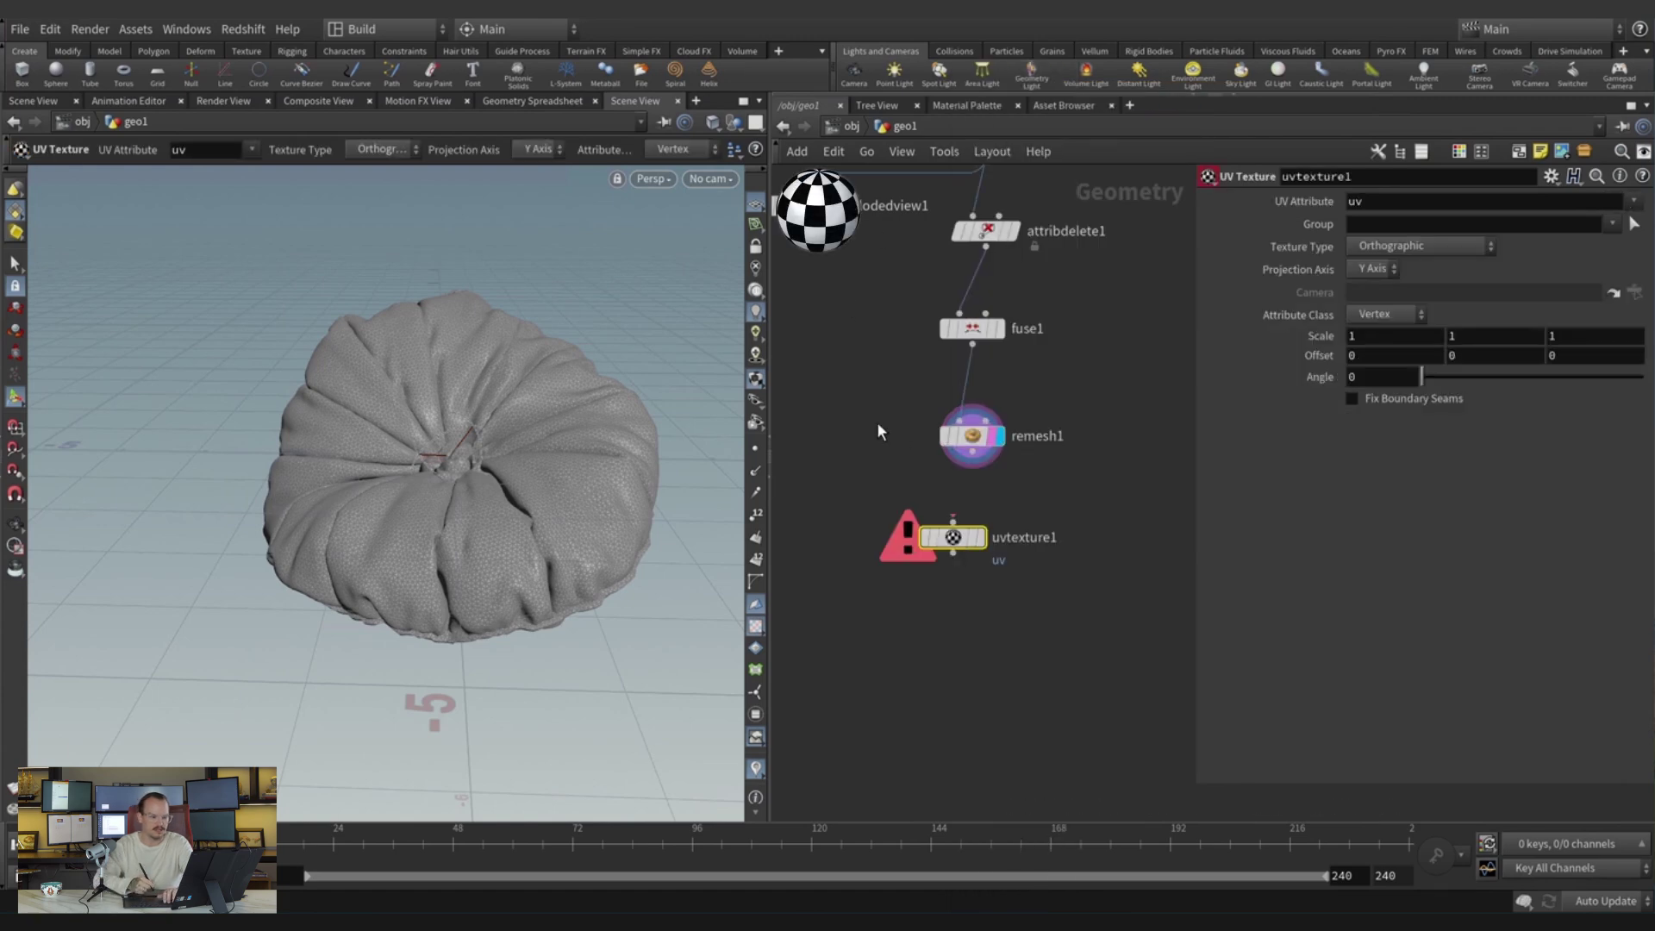
left_click(972, 454)
left_click(953, 519)
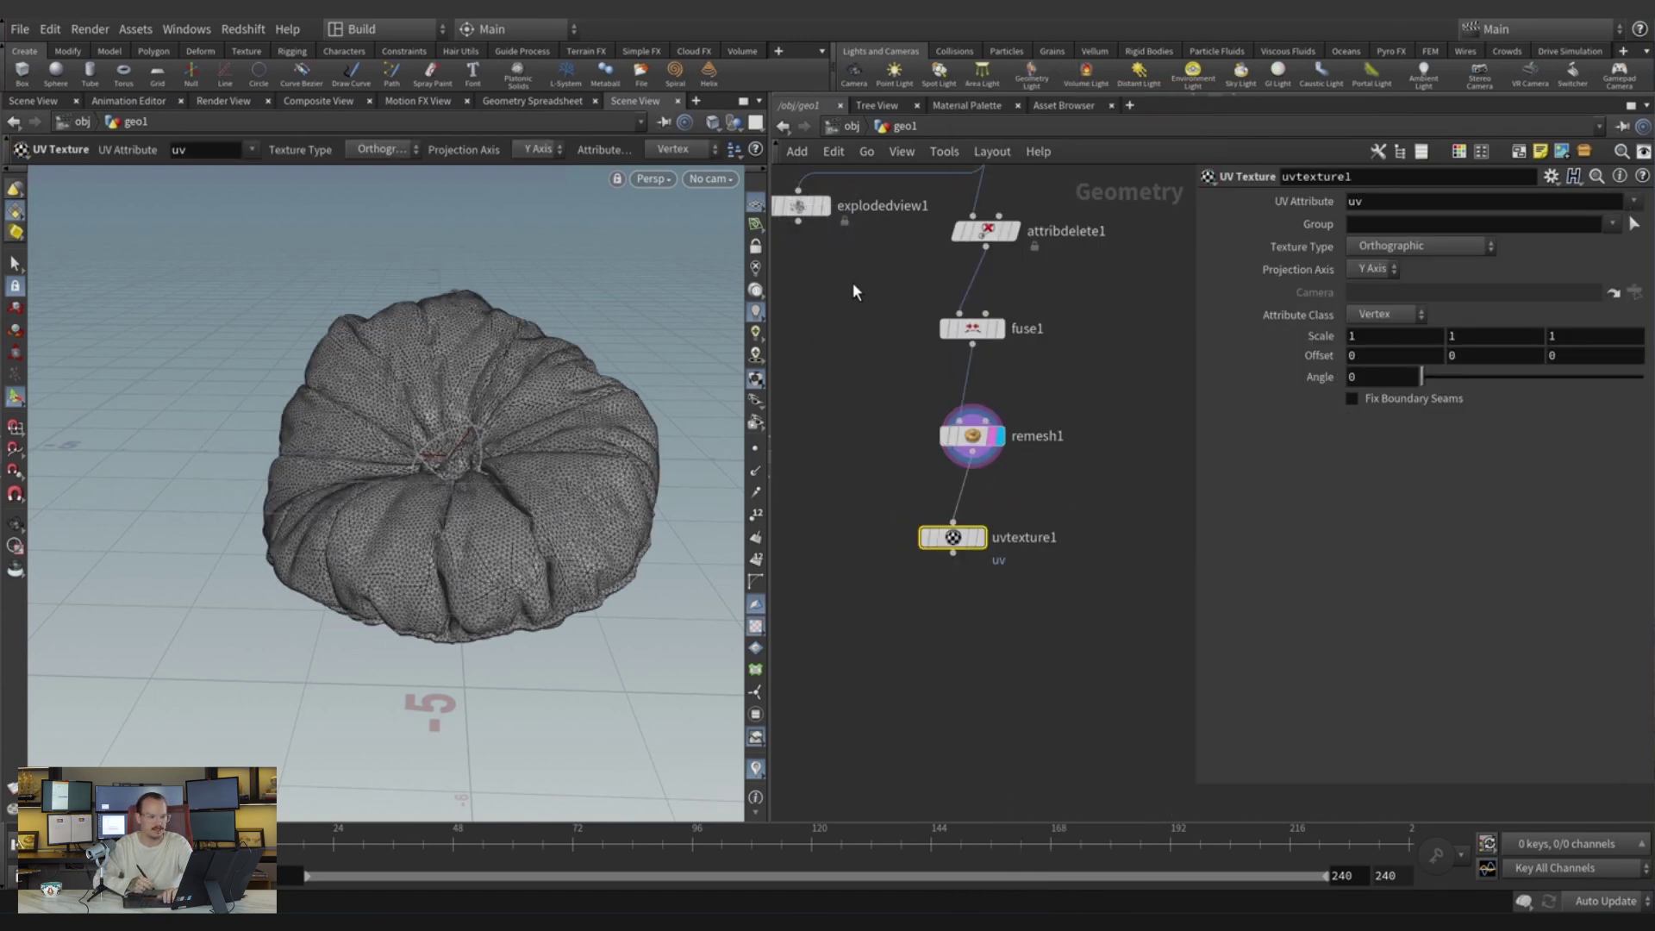
Add uvquickshade1 under uvtexture1 to preview the checker texture on the cushion.
key("Tab")
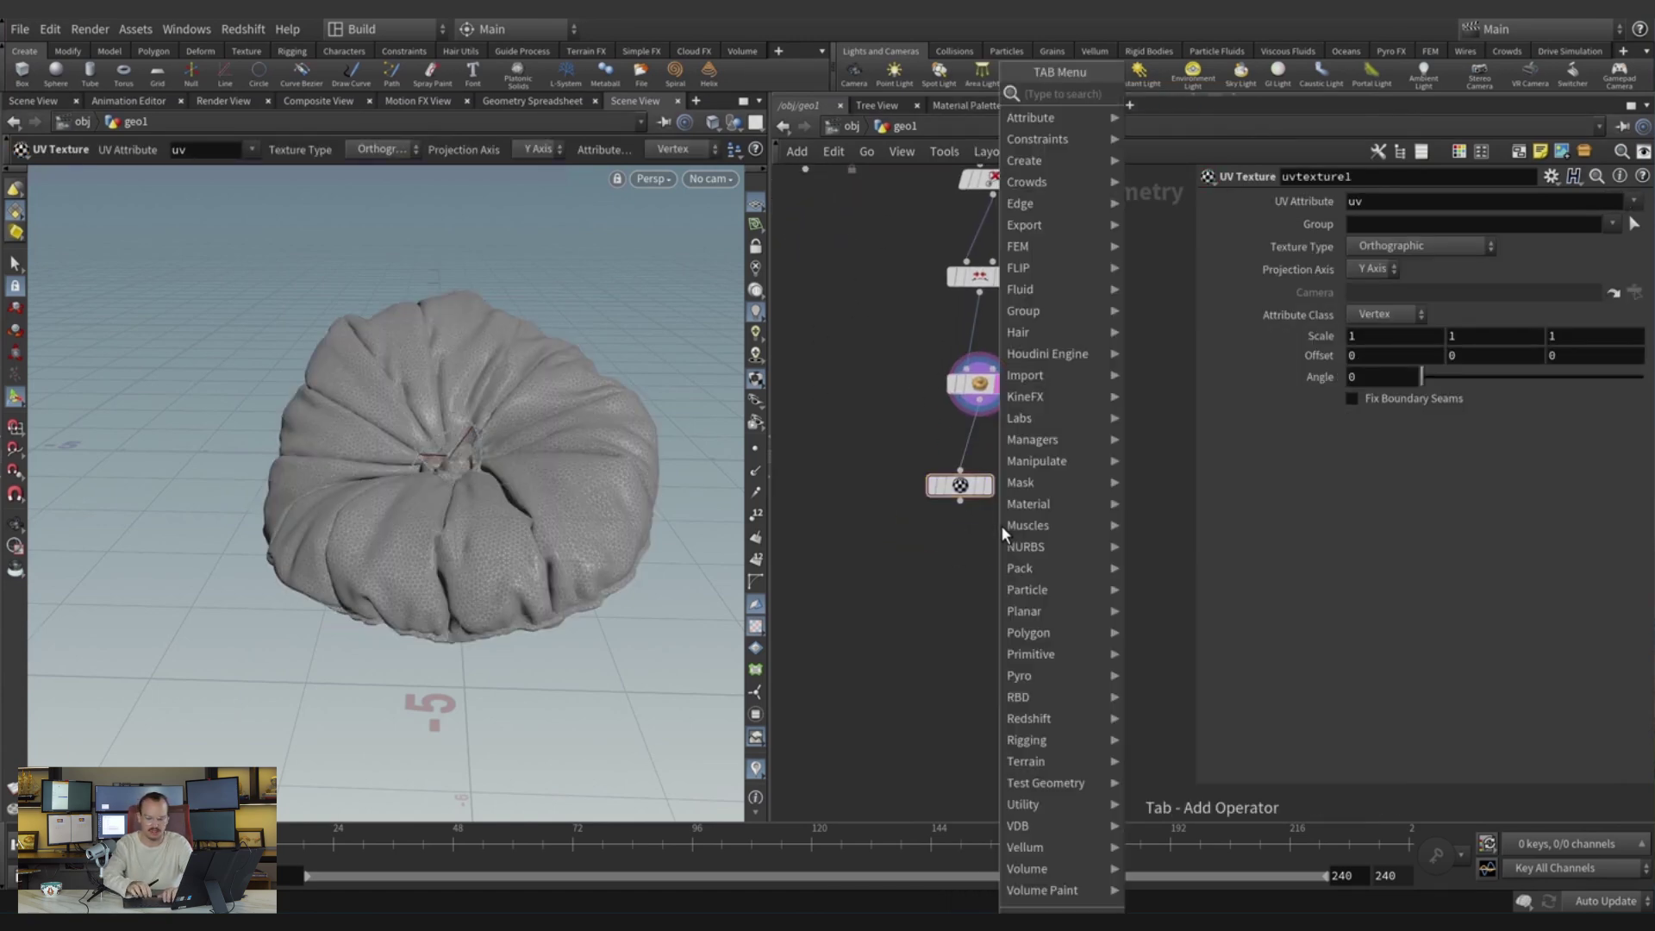
type("uvqu")
key("Return")
left_click(993, 531)
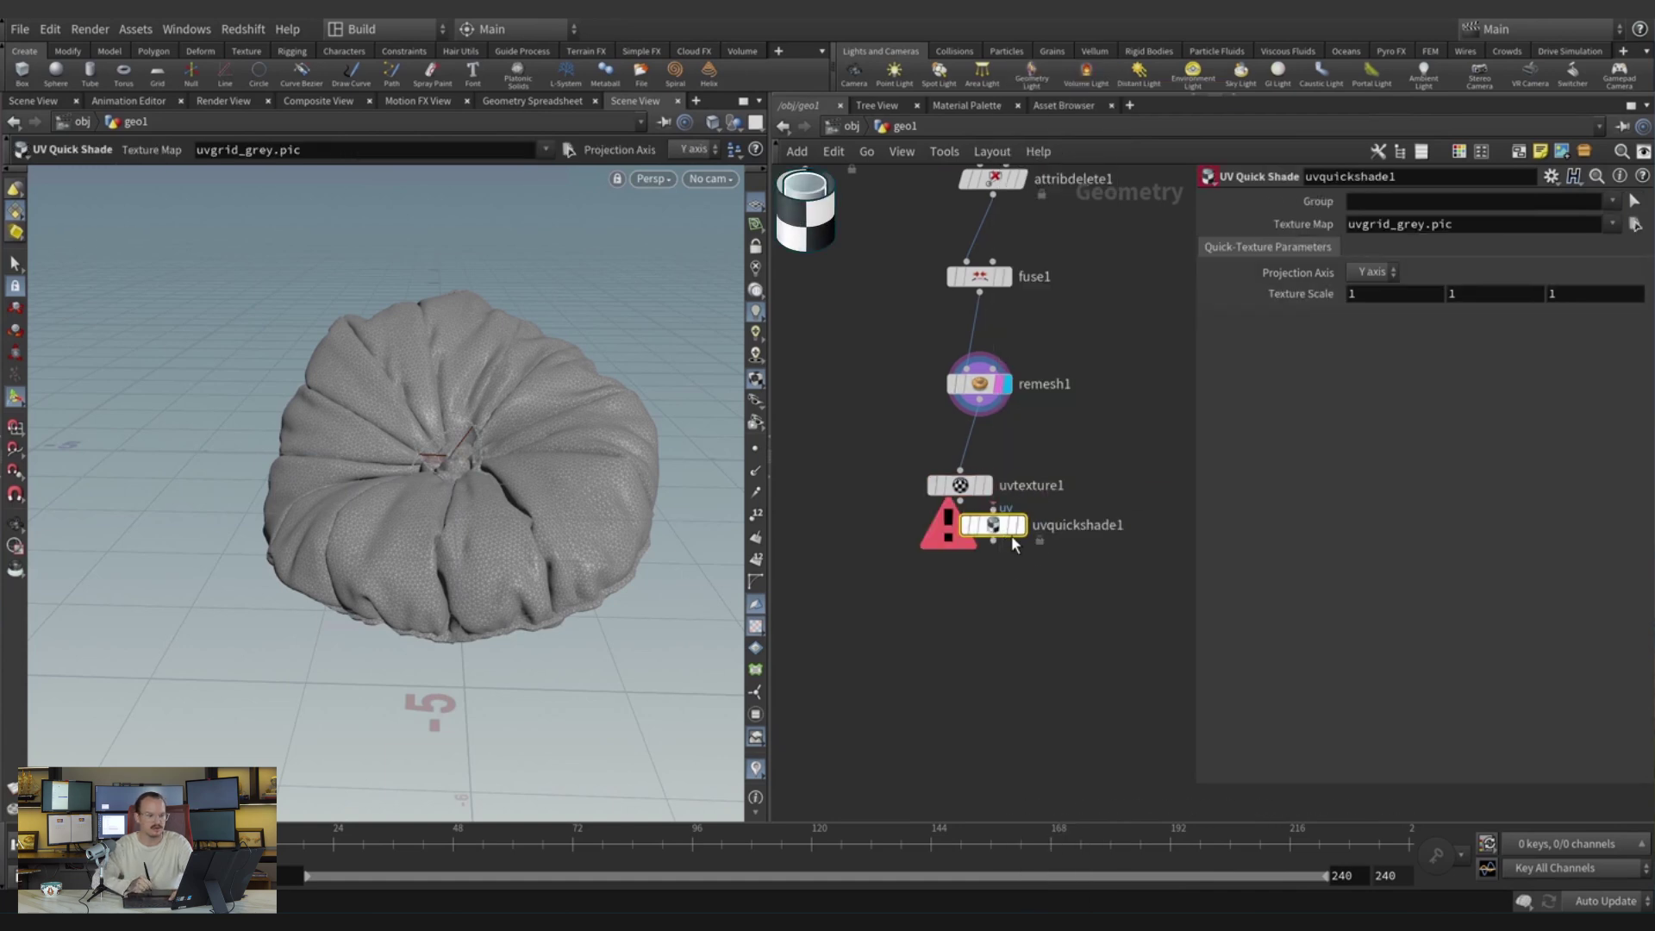
left_click_drag(977, 571, 967, 581)
left_click_drag(961, 501, 962, 566)
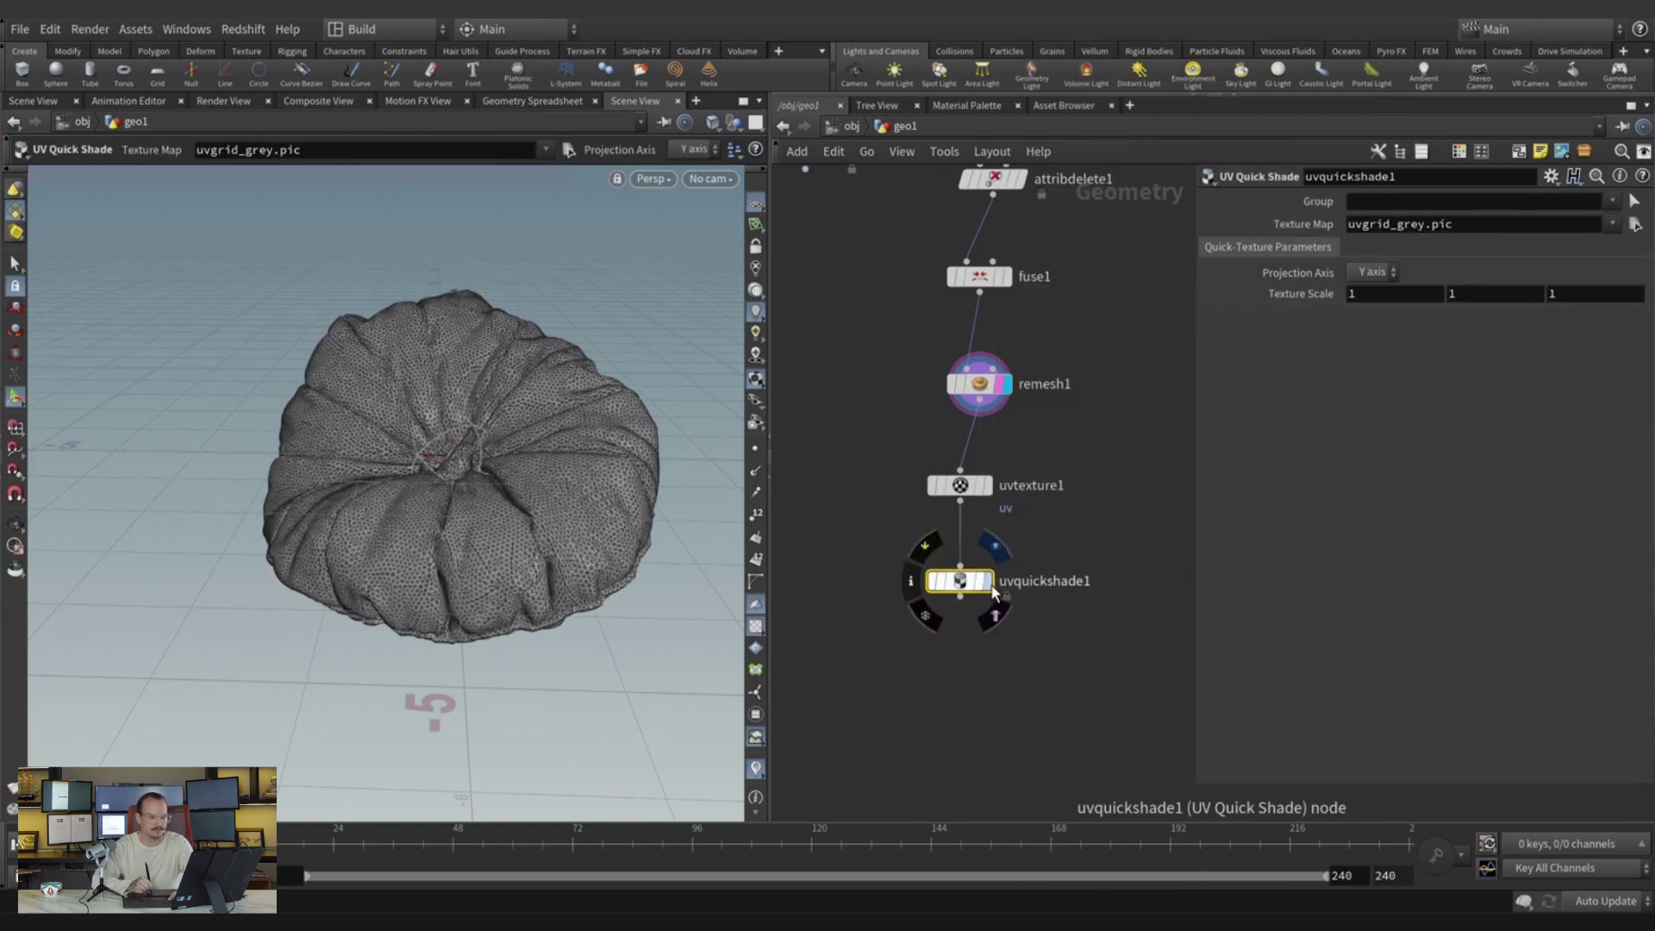
left_click(988, 582)
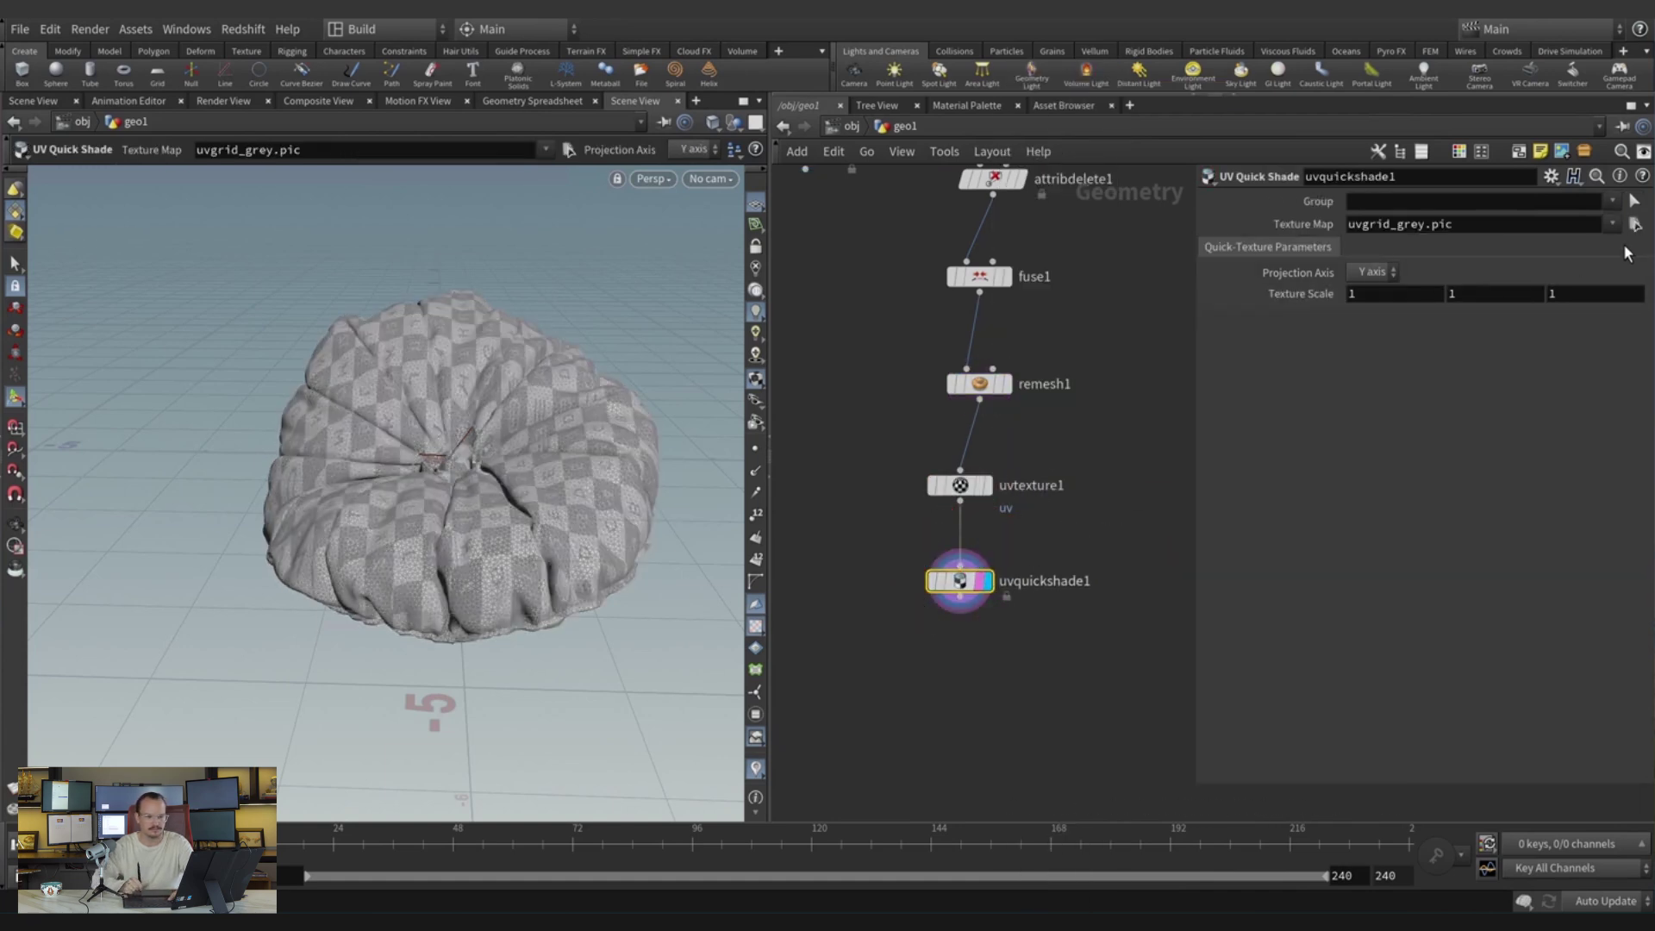
Set uvquickshade1's texture map to the fabric_plain Albedo image instead of the orange fabric.
left_click(1635, 225)
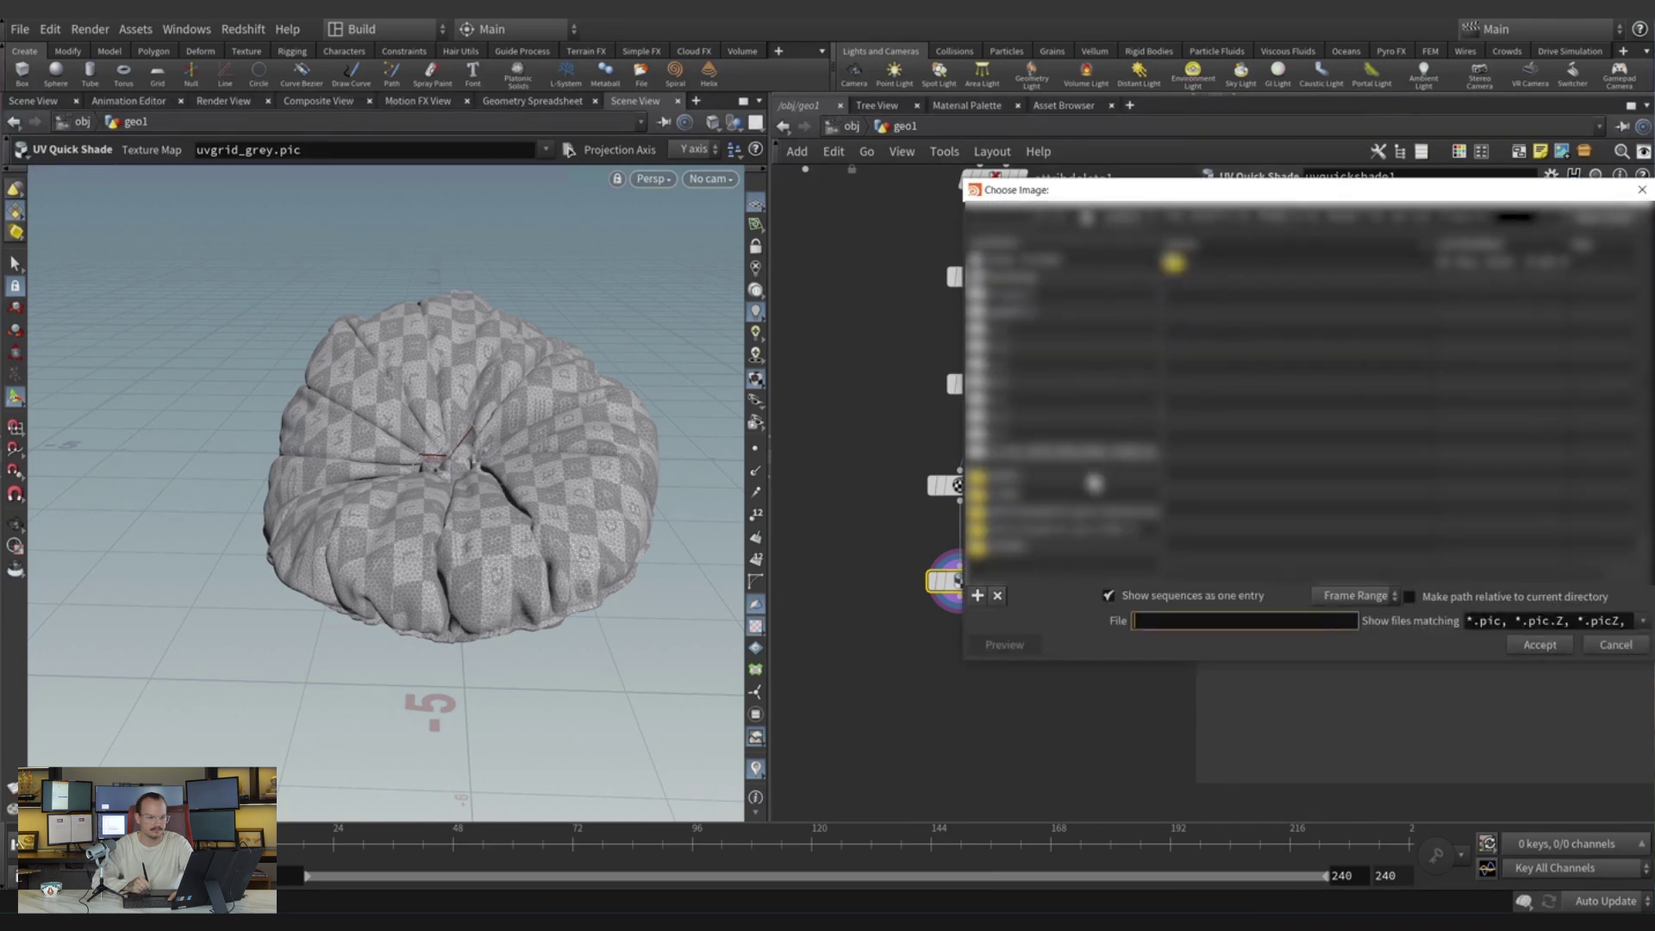
left_click(1217, 286)
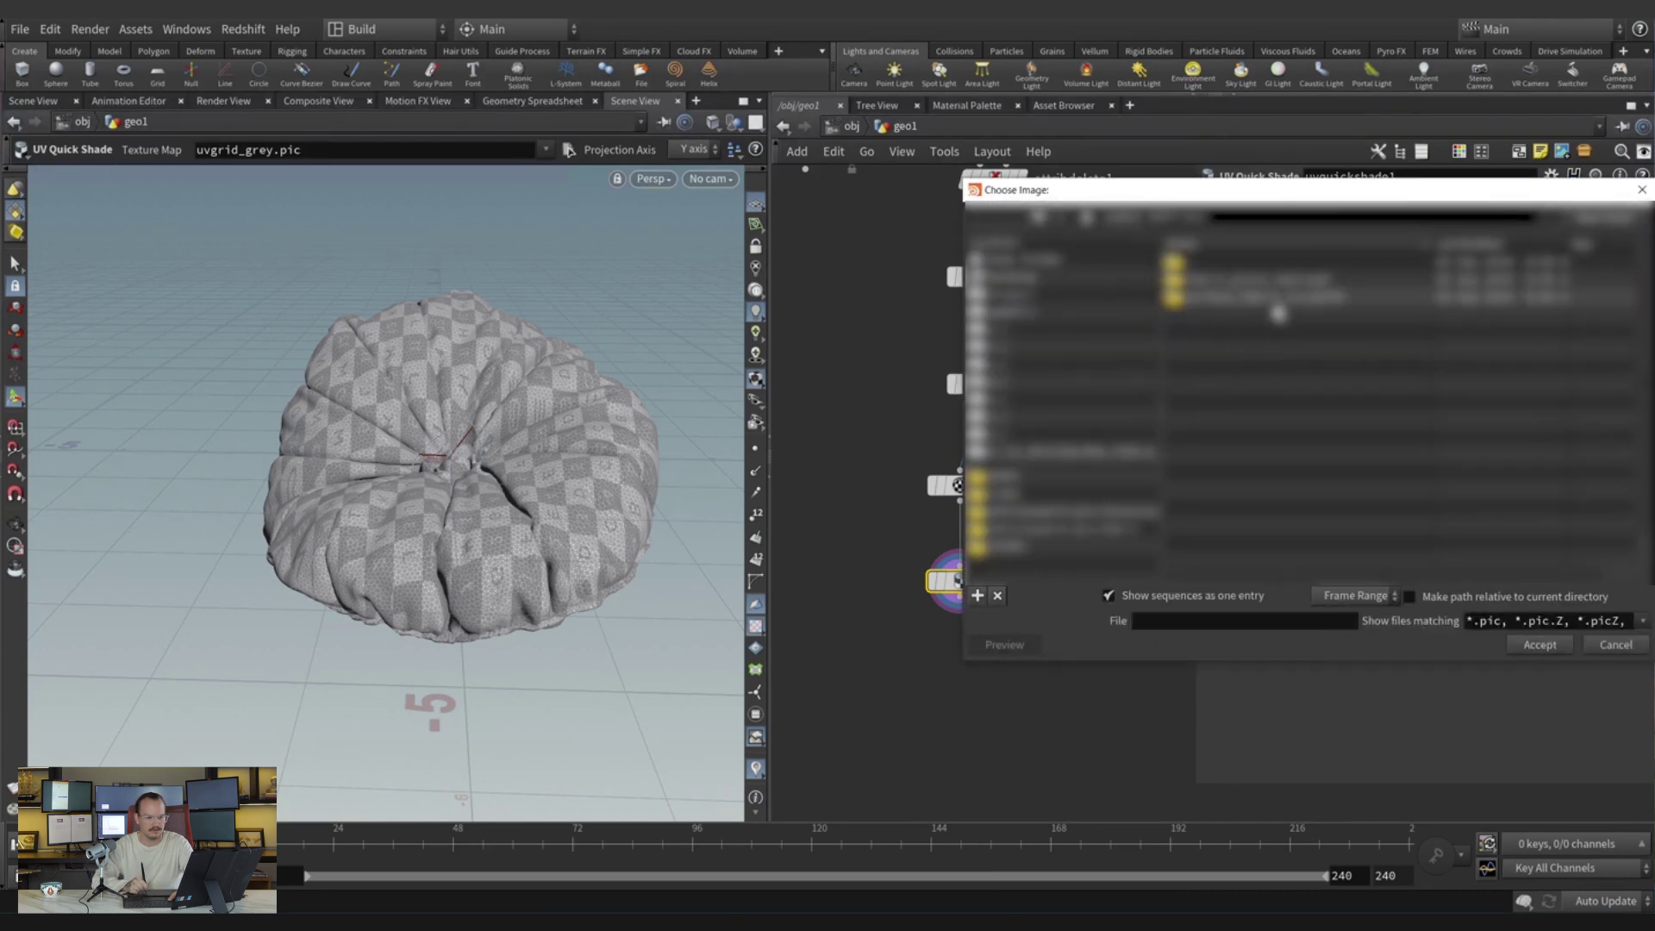
double_click(1282, 302)
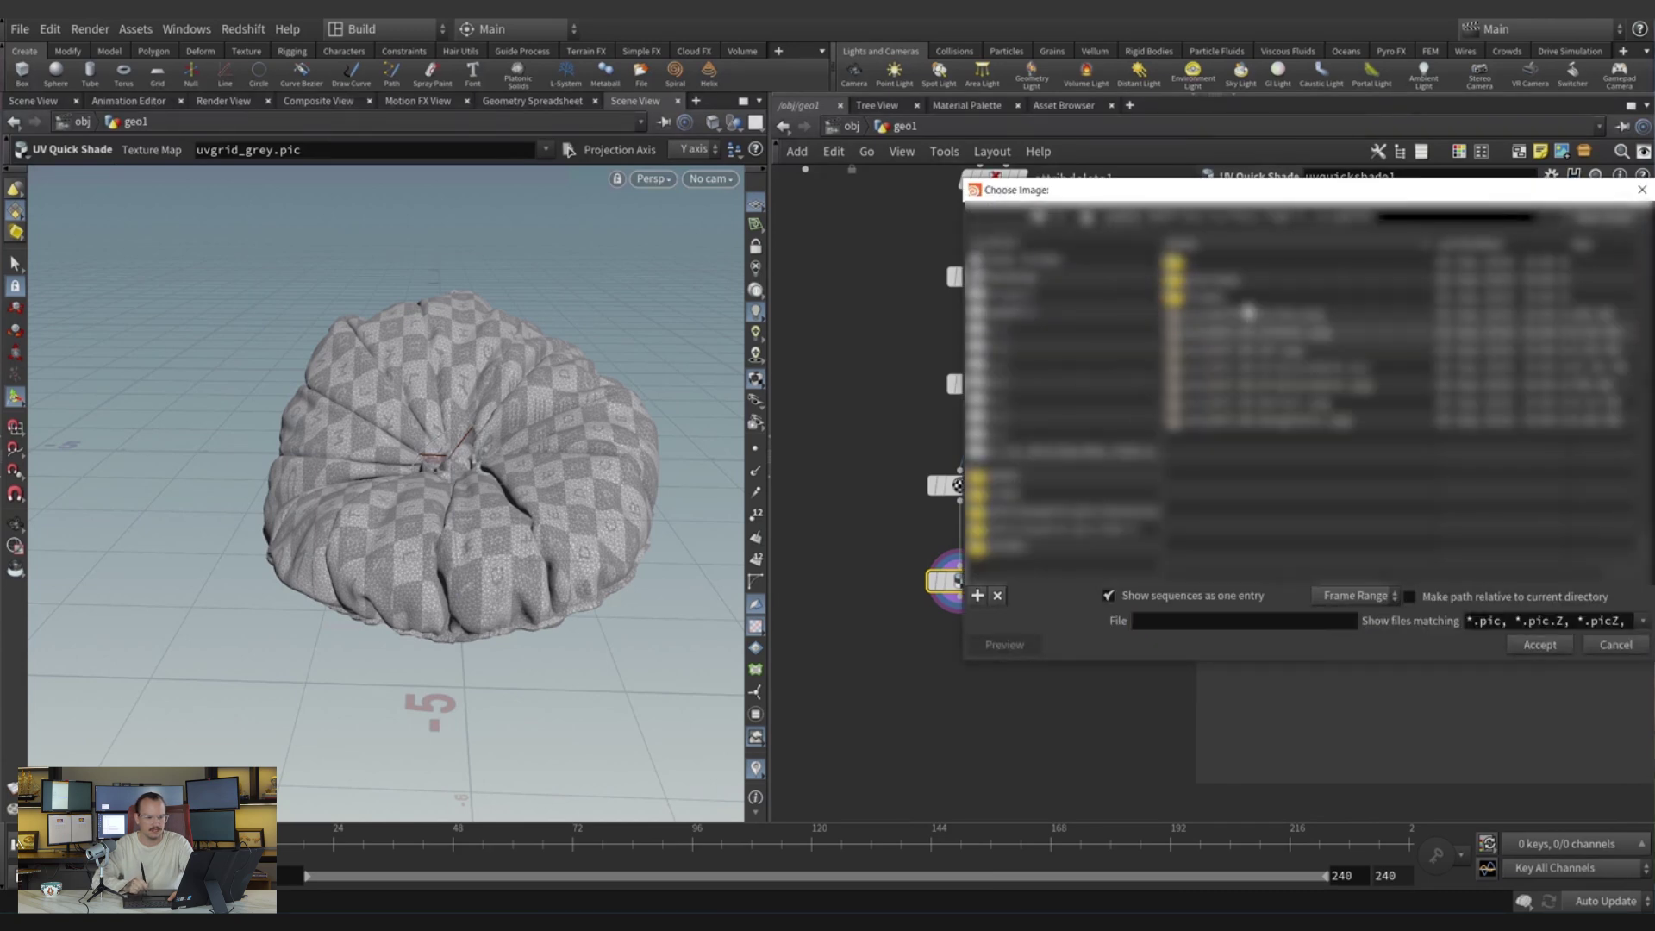
double_click(1282, 342)
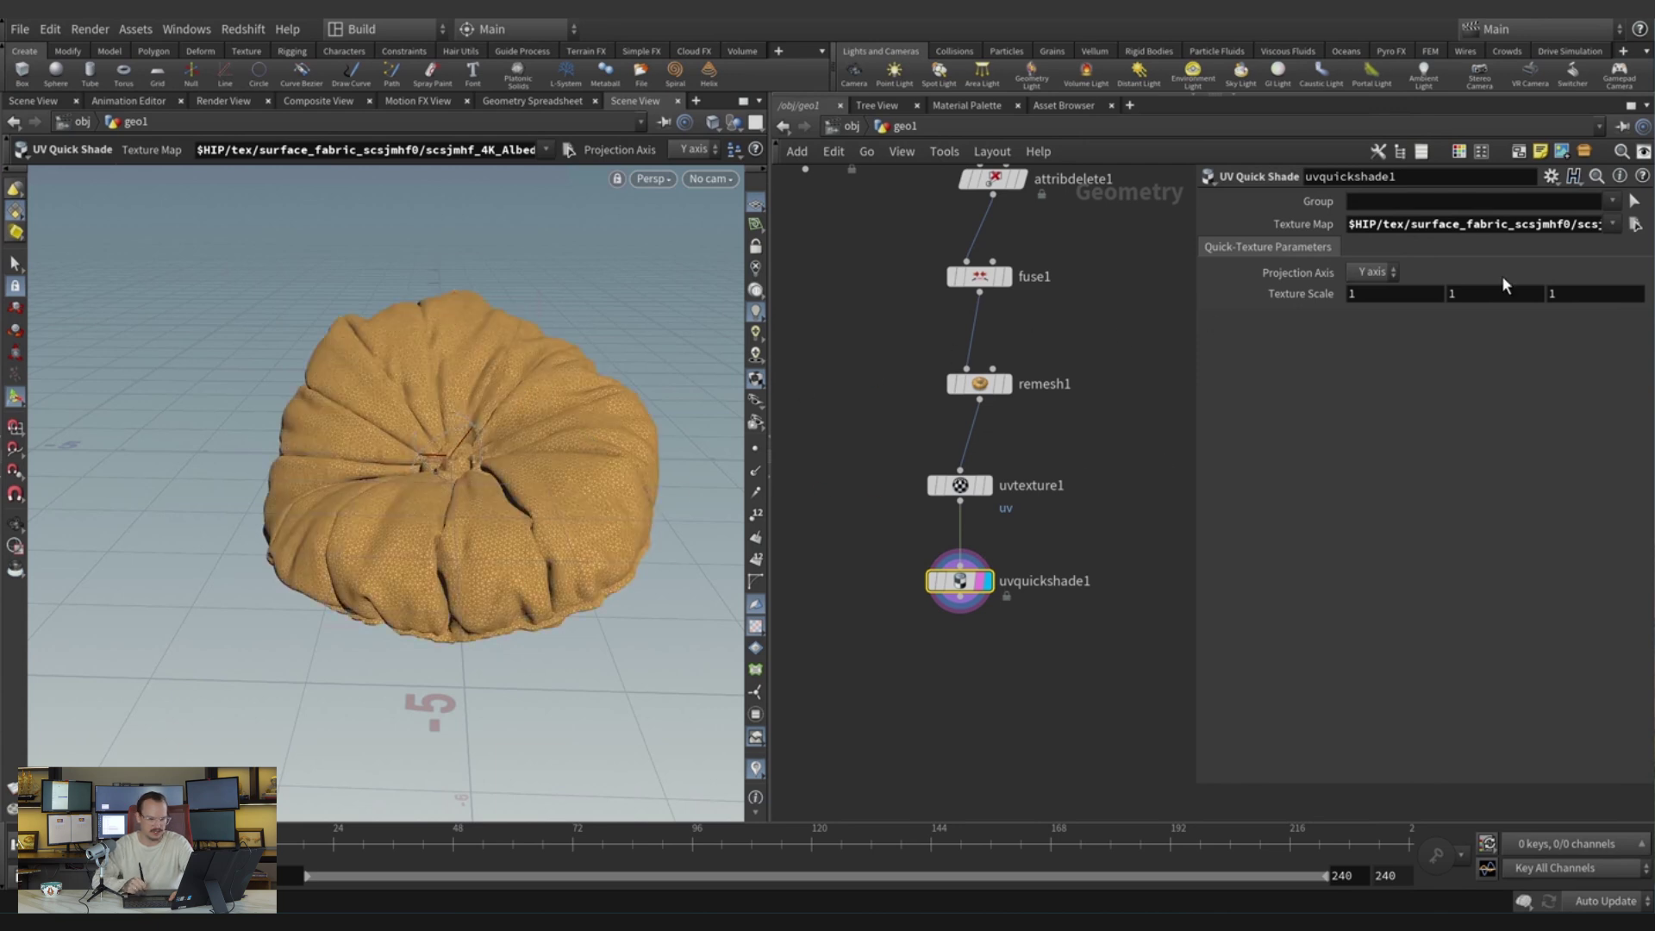
left_click(1634, 225)
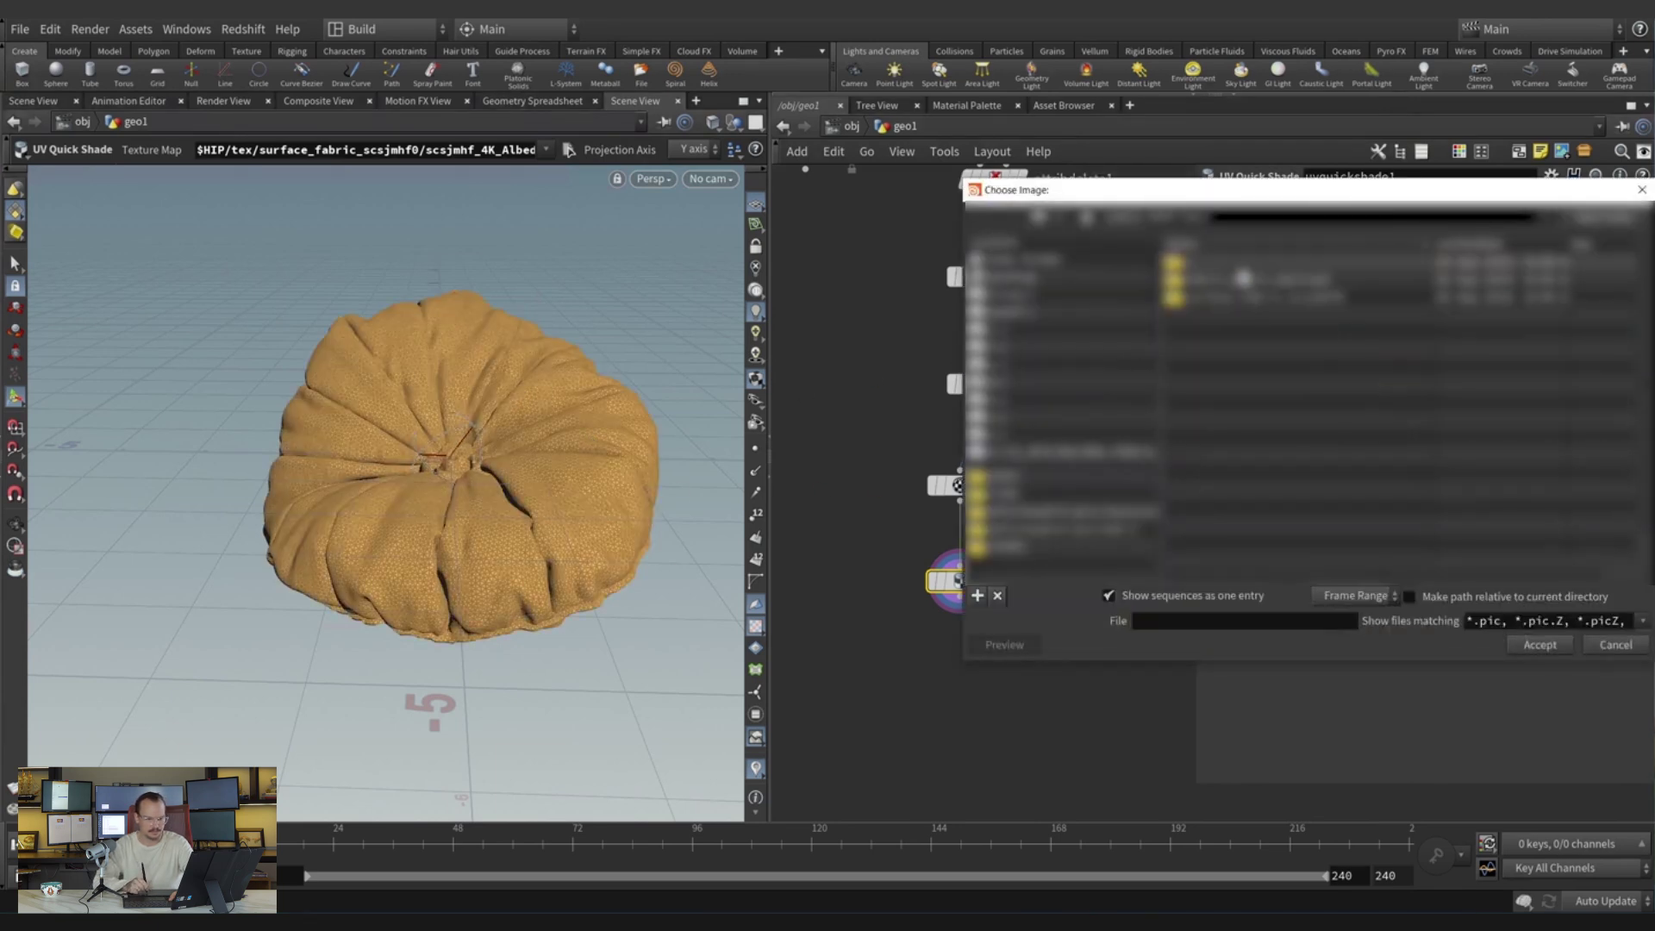
double_click(1254, 296)
double_click(1282, 343)
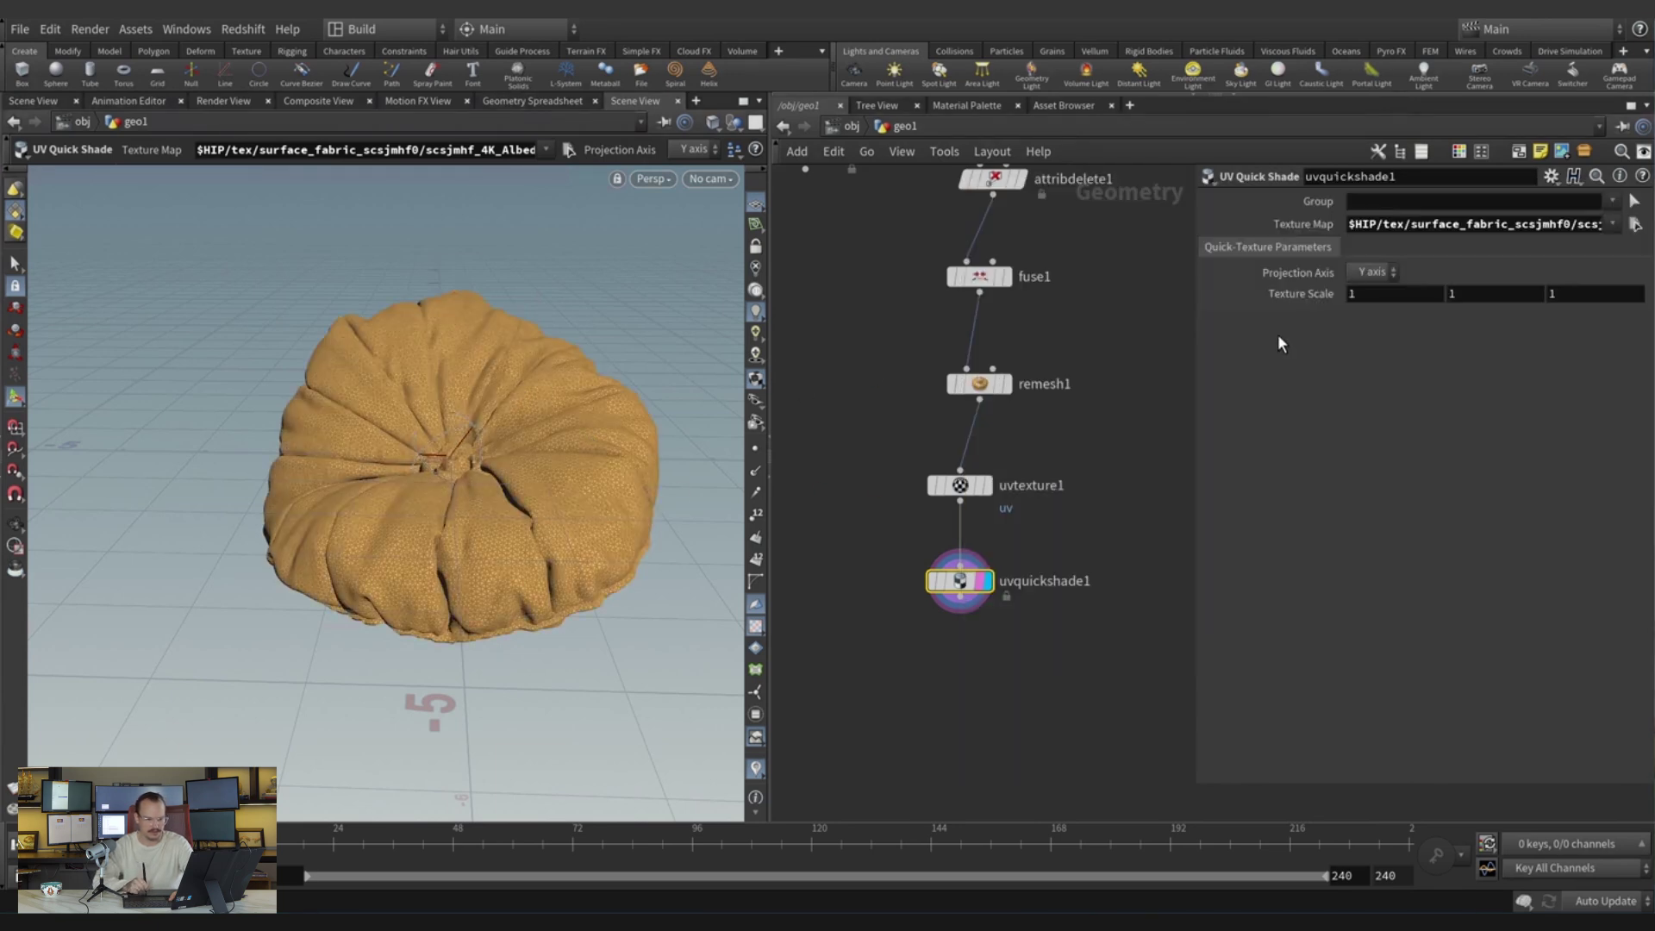
right_click_drag(502, 484, 558, 422, "alt")
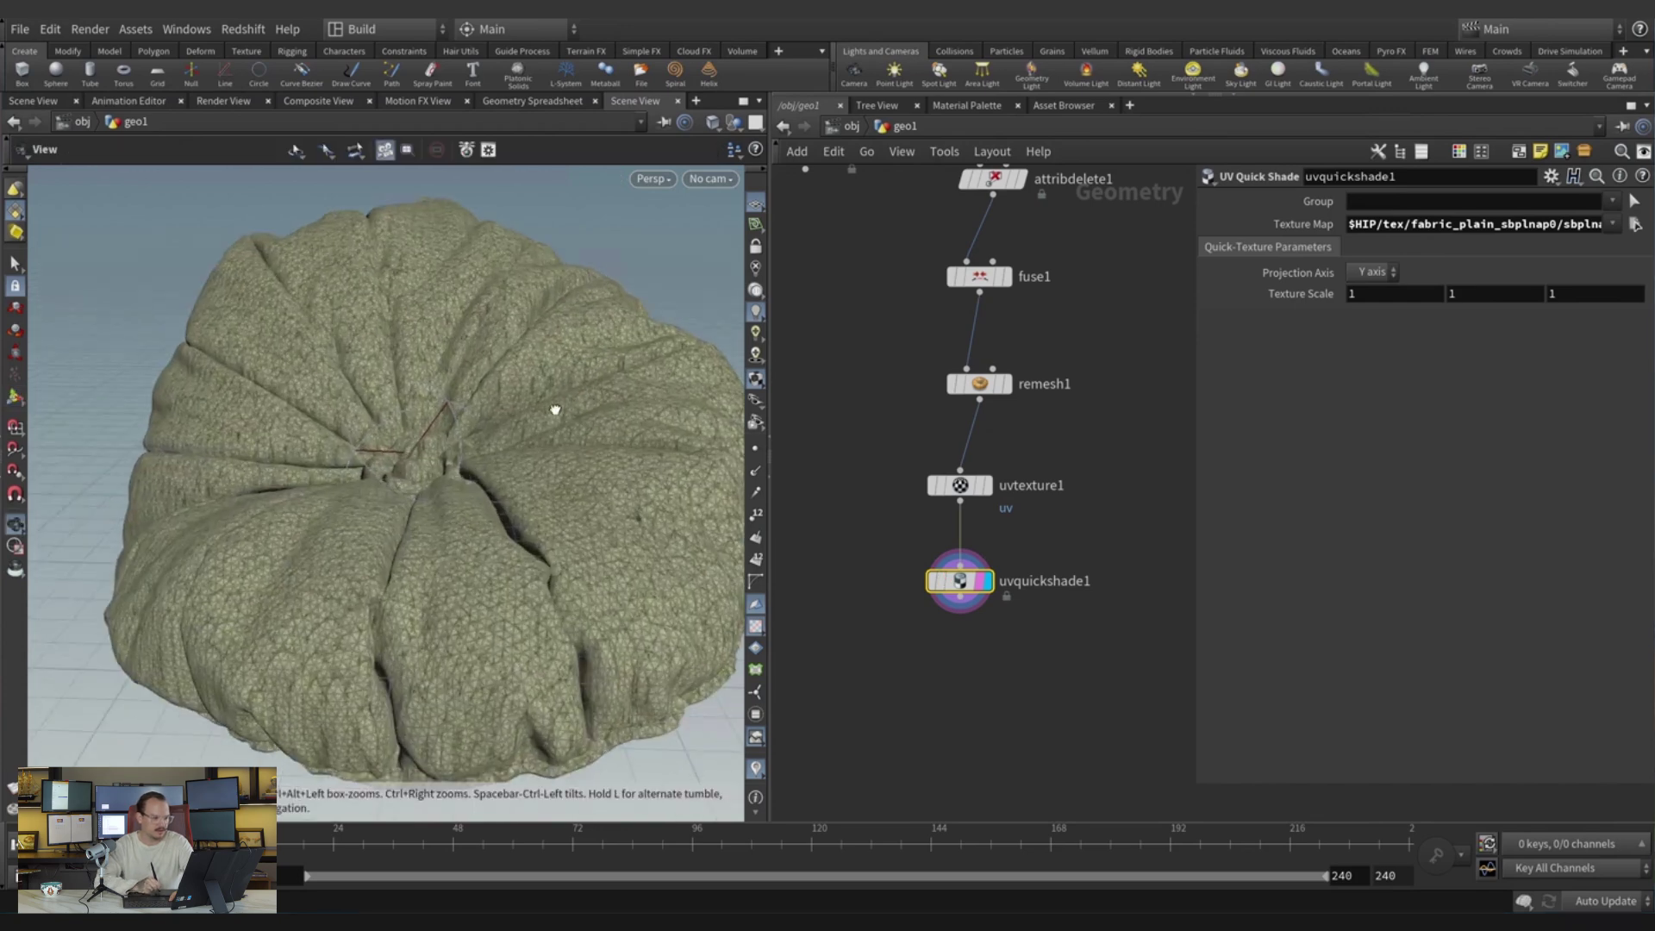
left_click_drag(558, 422, 595, 559, "alt")
right_click_drag(602, 538, 681, 354, "alt")
left_click_drag(581, 510, 604, 498, "alt")
right_click_drag(604, 498, 483, 629, "alt")
left_click_drag(565, 435, 543, 473, "alt")
left_click(960, 484)
left_click(1415, 245)
left_click(1416, 264)
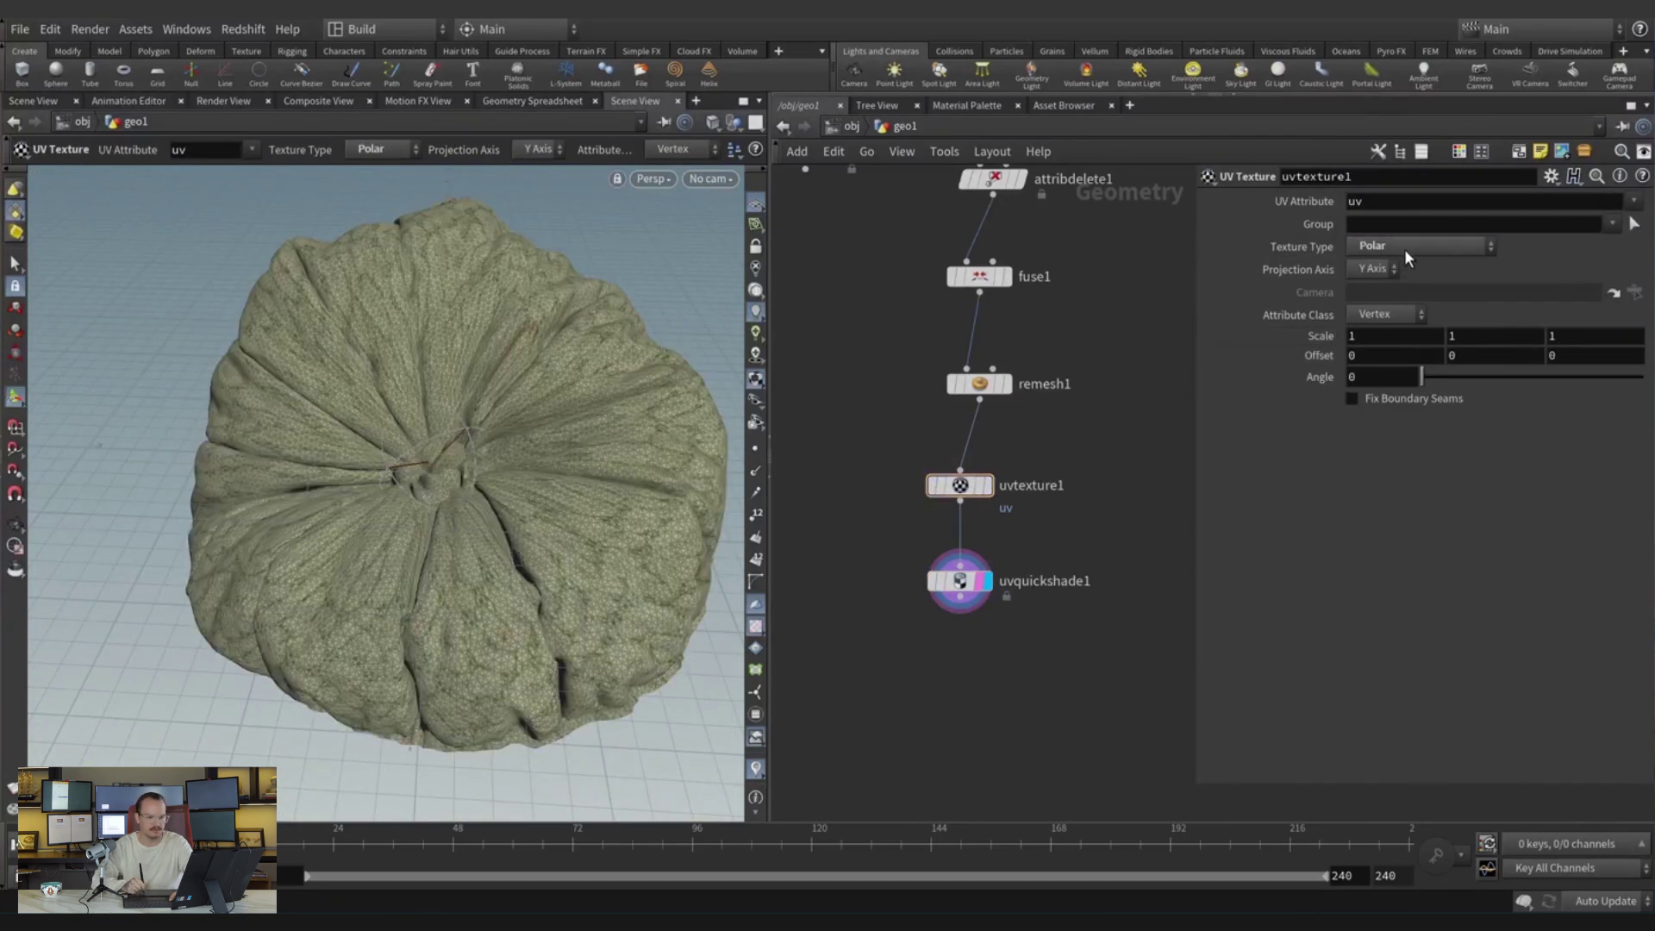
left_click(1405, 246)
left_click(1409, 347)
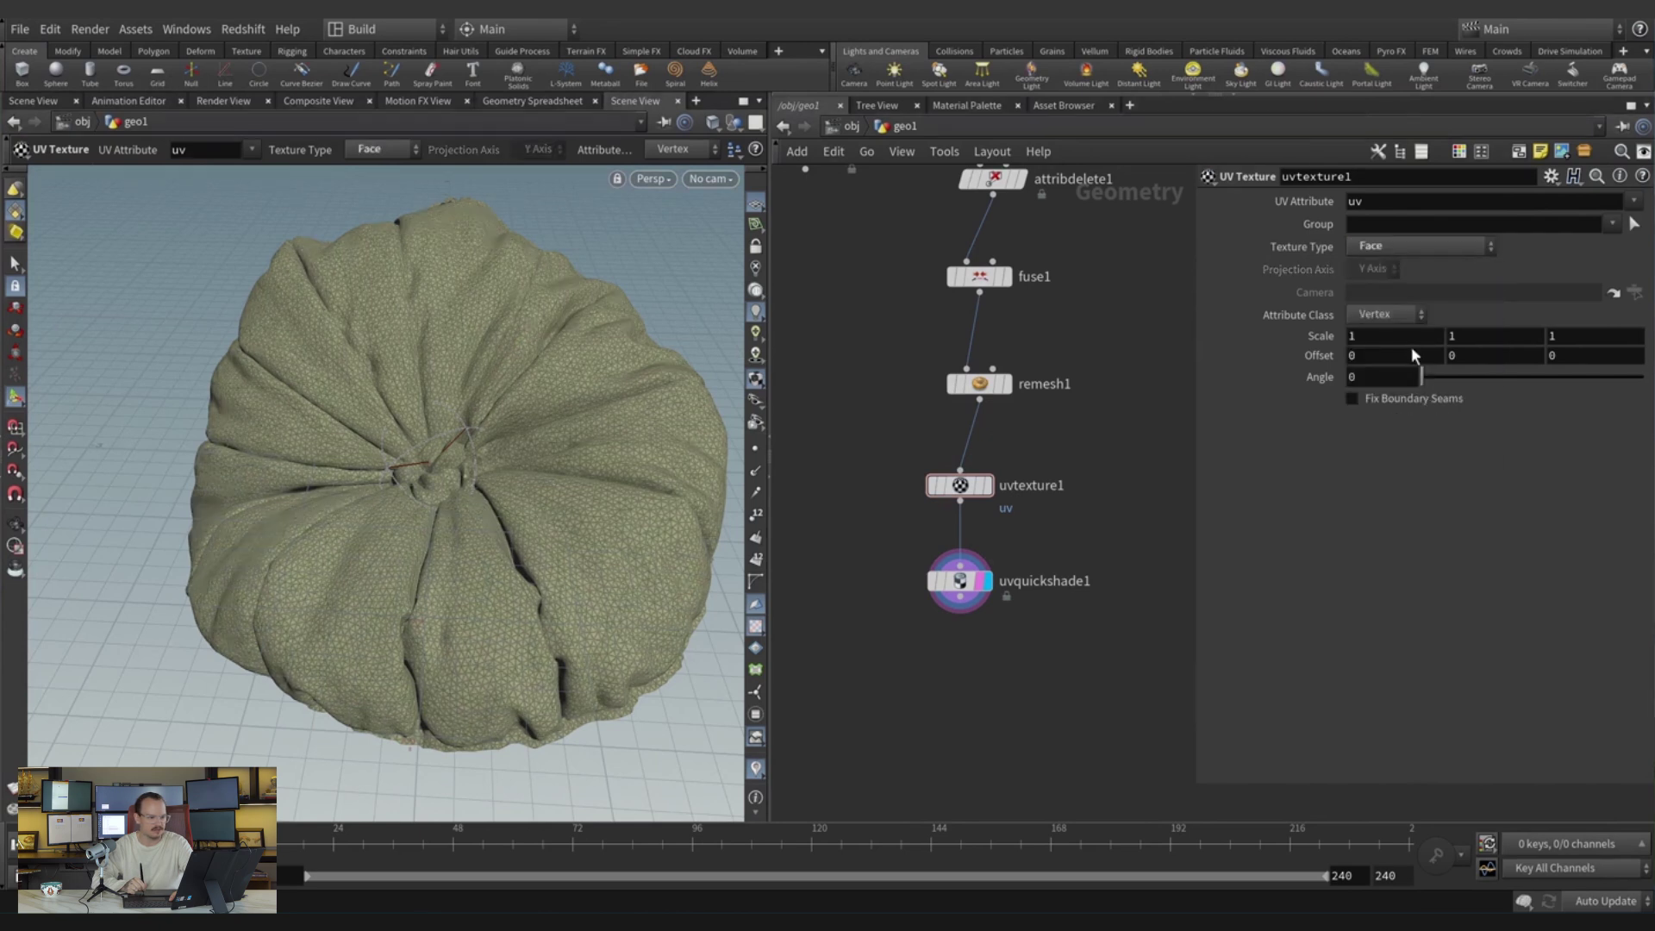
left_click(1371, 248)
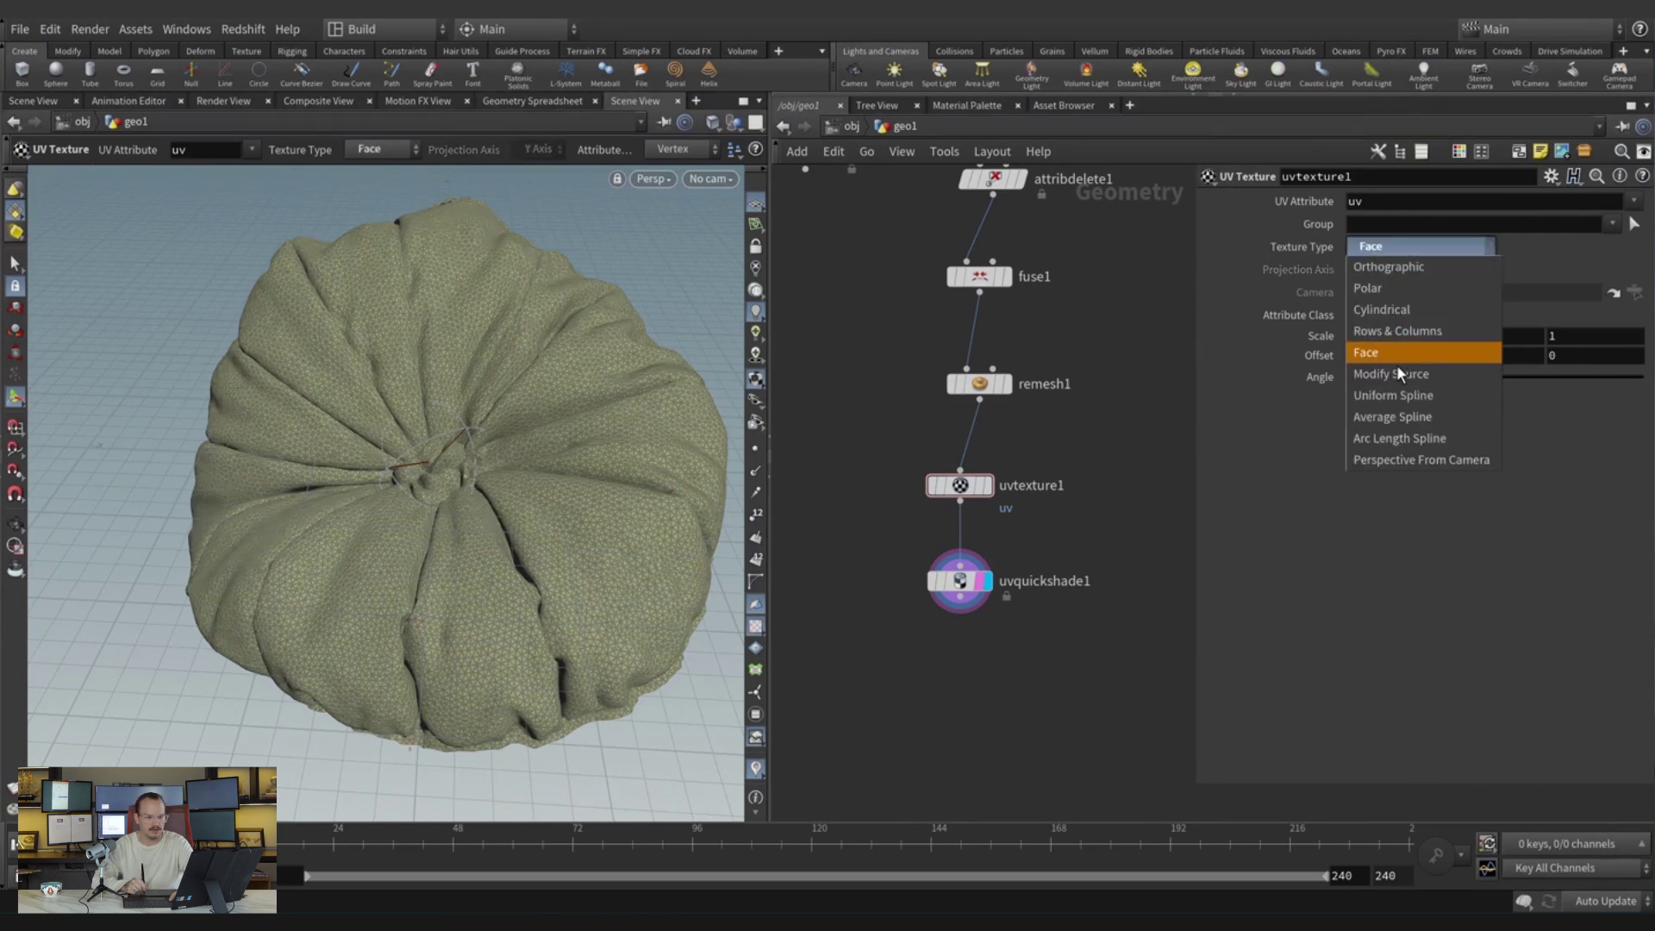
left_click(1399, 372)
left_click(1419, 247)
left_click(1415, 267)
left_click(1371, 250)
left_click(1379, 274)
left_click(1402, 248)
left_click(1384, 266)
middle_click_drag(1142, 544, 1107, 451)
Add uvproject1 between remesh1 and uvquickshade1.
key("Tab")
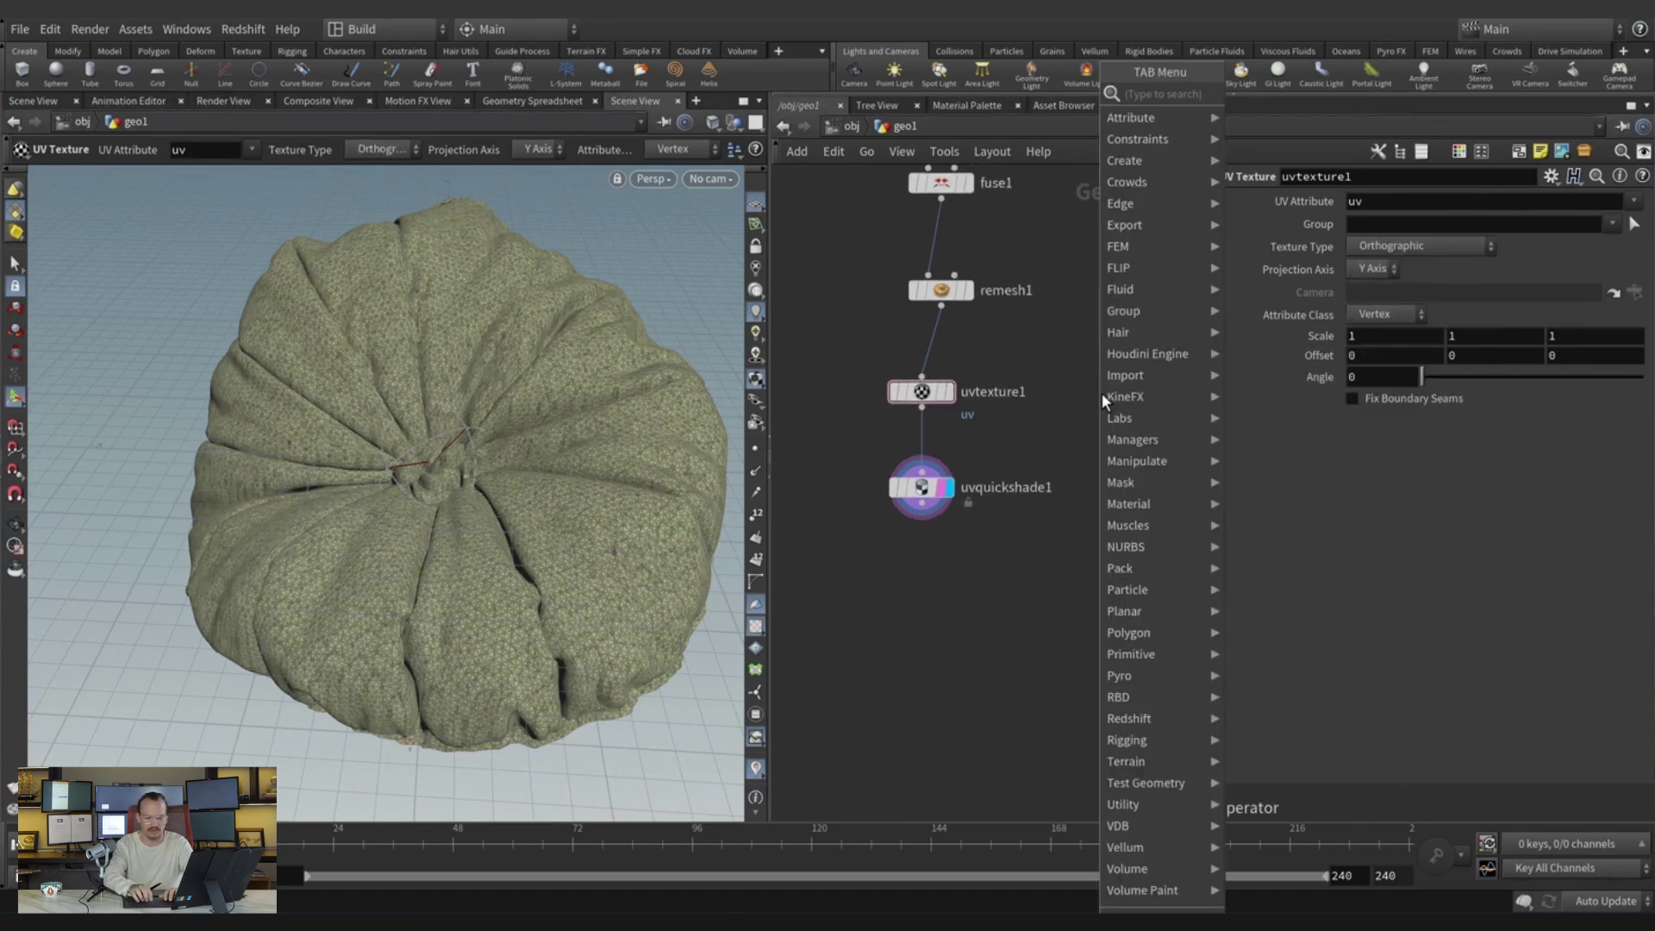
type("uvpro")
key("Return")
left_click(1103, 394)
left_click(1102, 391)
left_click(941, 307)
left_click(1099, 377)
left_click(921, 471)
left_click(1082, 478)
Initialize uvproject1 so the projection plane fits the cushion.
left_click(1100, 393)
left_click(1319, 315)
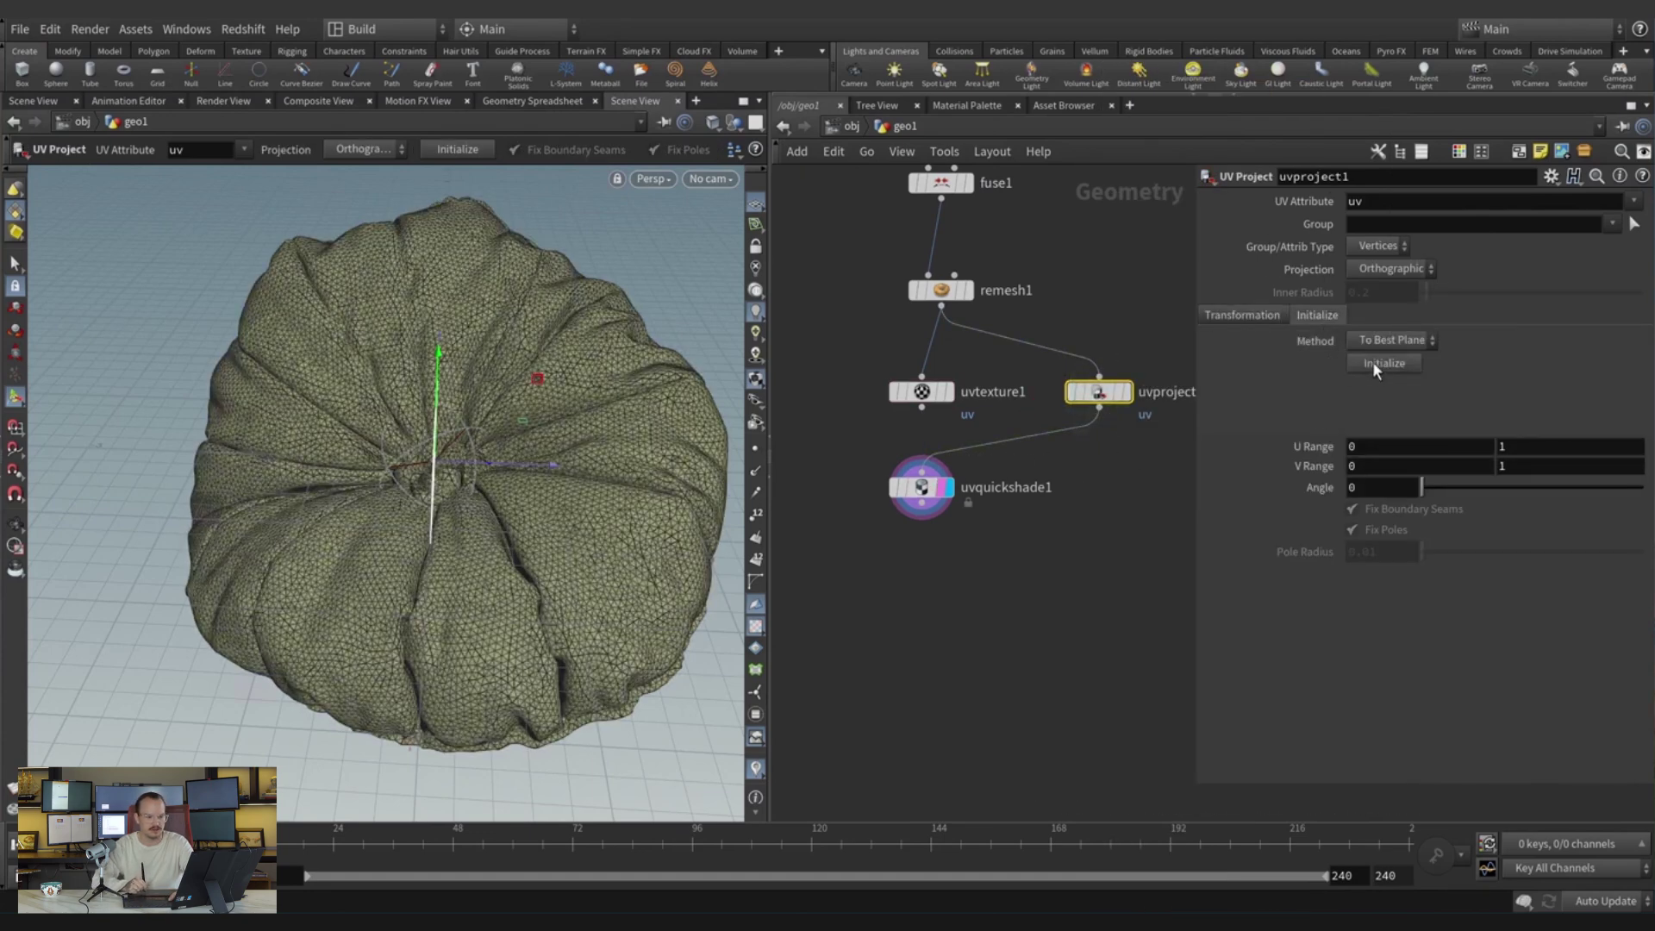
left_click(1374, 363)
left_click_drag(663, 389, 517, 628, "alt")
right_click_drag(517, 628, 621, 469, "alt")
left_click_drag(620, 469, 647, 437, "alt")
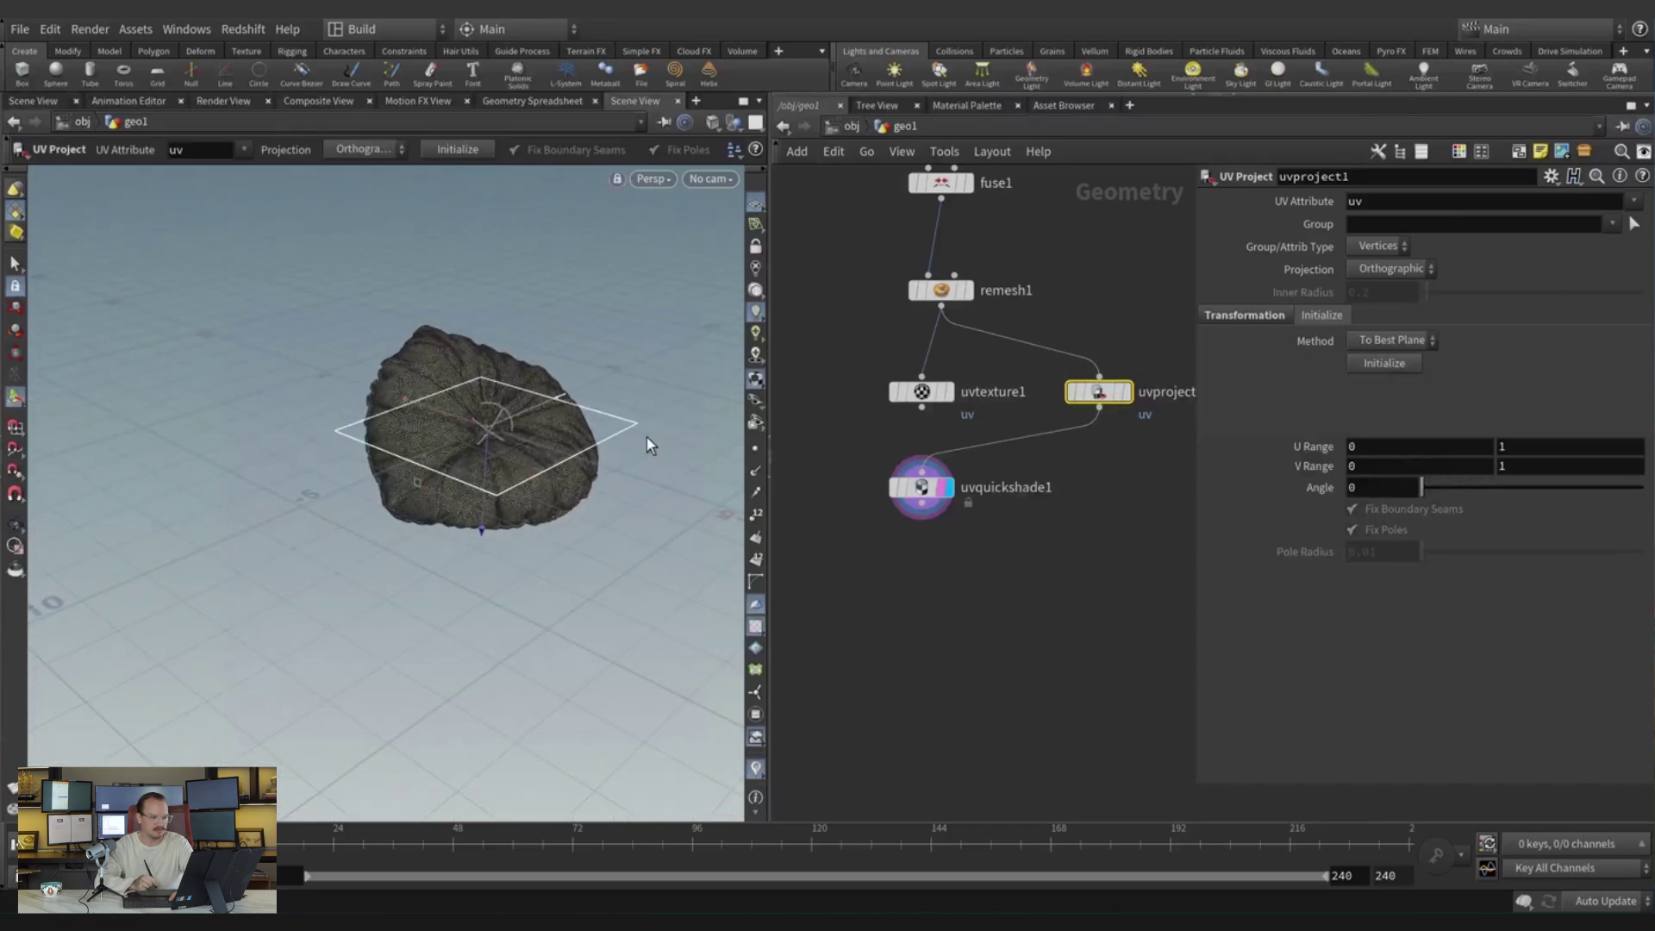
Rotate the projection plane and scale it up about 1.38x over the cushion.
key("r")
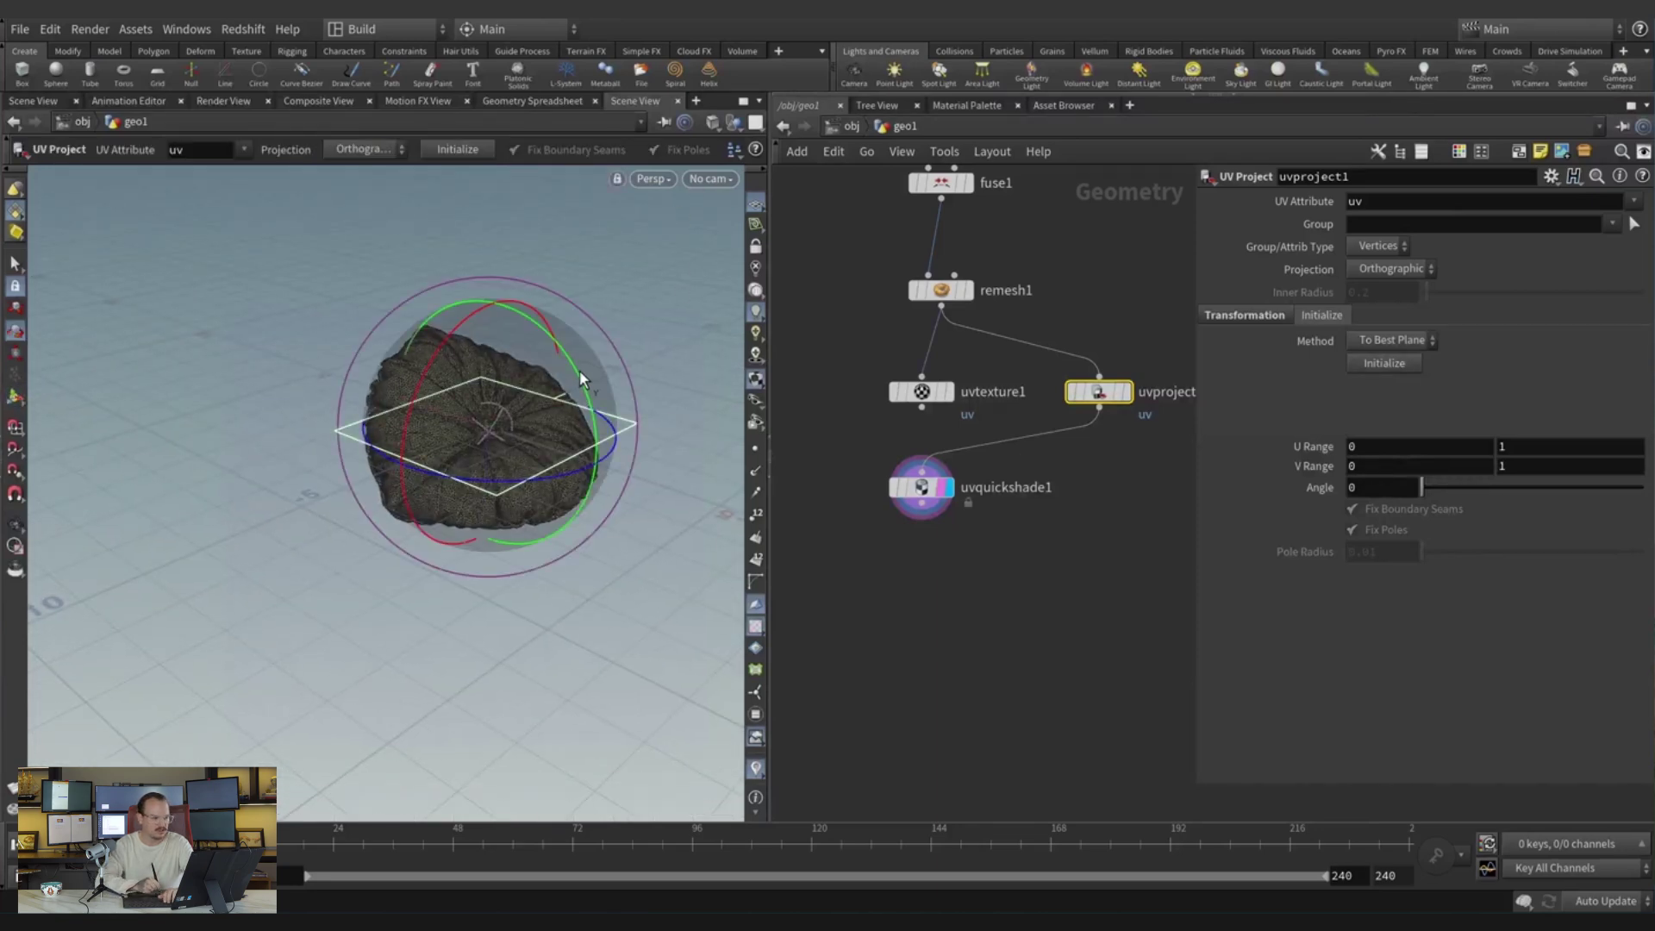
left_click_drag(581, 373, 841, 565)
key("e")
right_click_drag(574, 447, 592, 354, "alt")
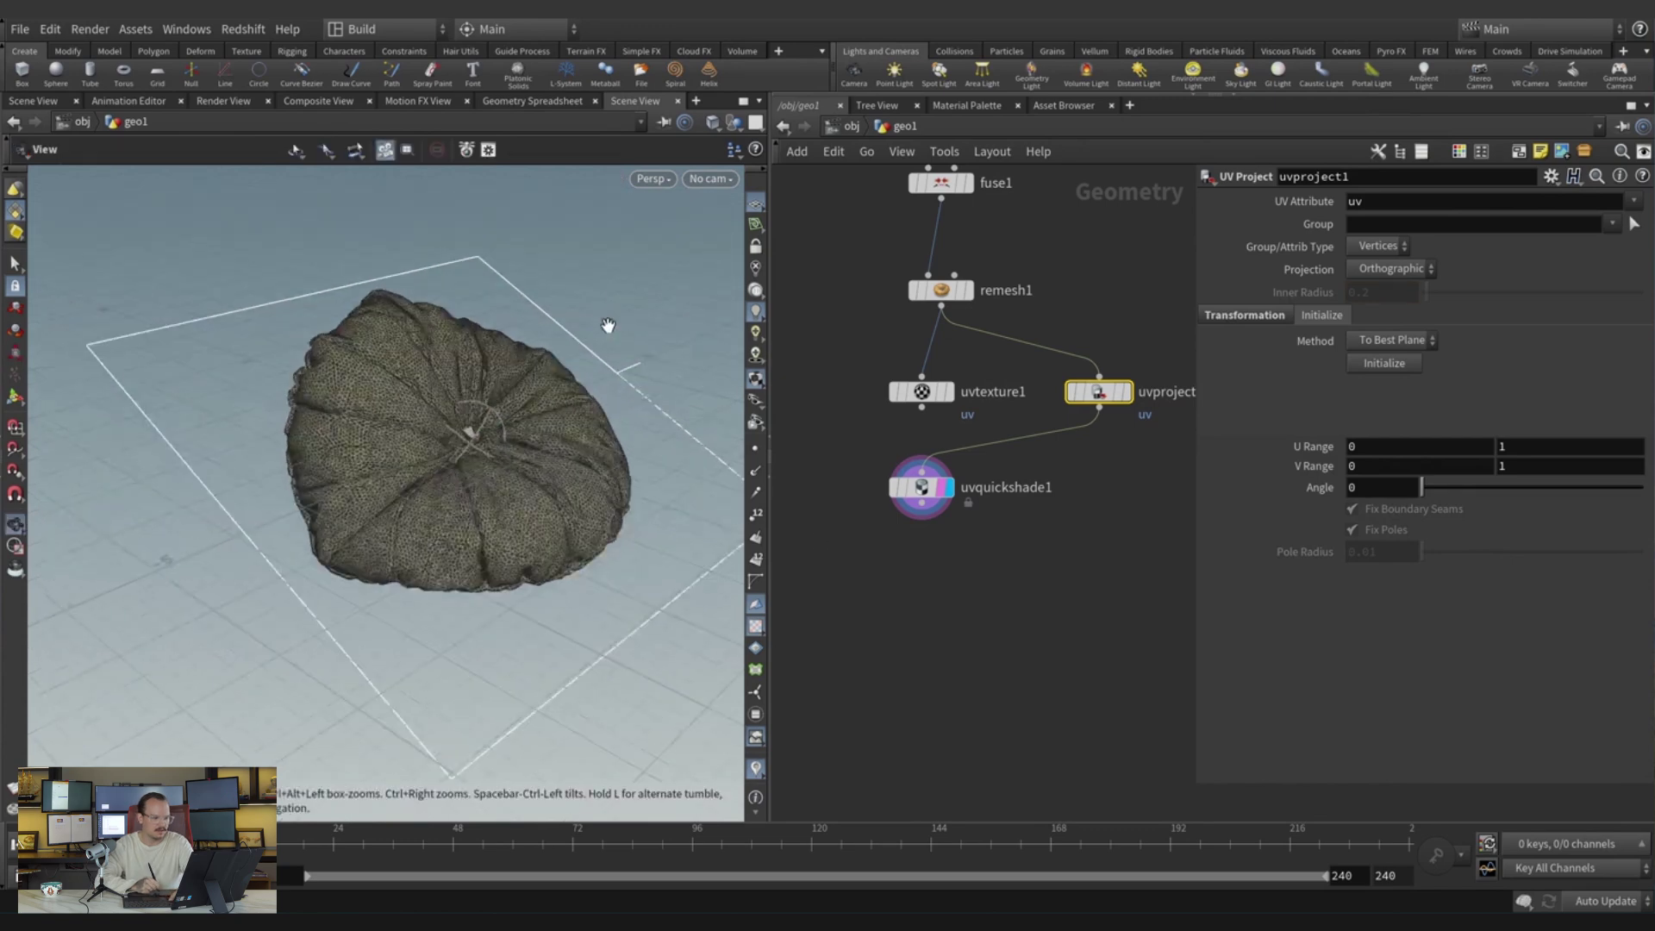
left_click_drag(591, 354, 508, 509, "alt")
left_click(831, 581)
key("shift+w")
right_click_drag(519, 448, 493, 369, "alt")
left_click_drag(444, 420, 418, 442)
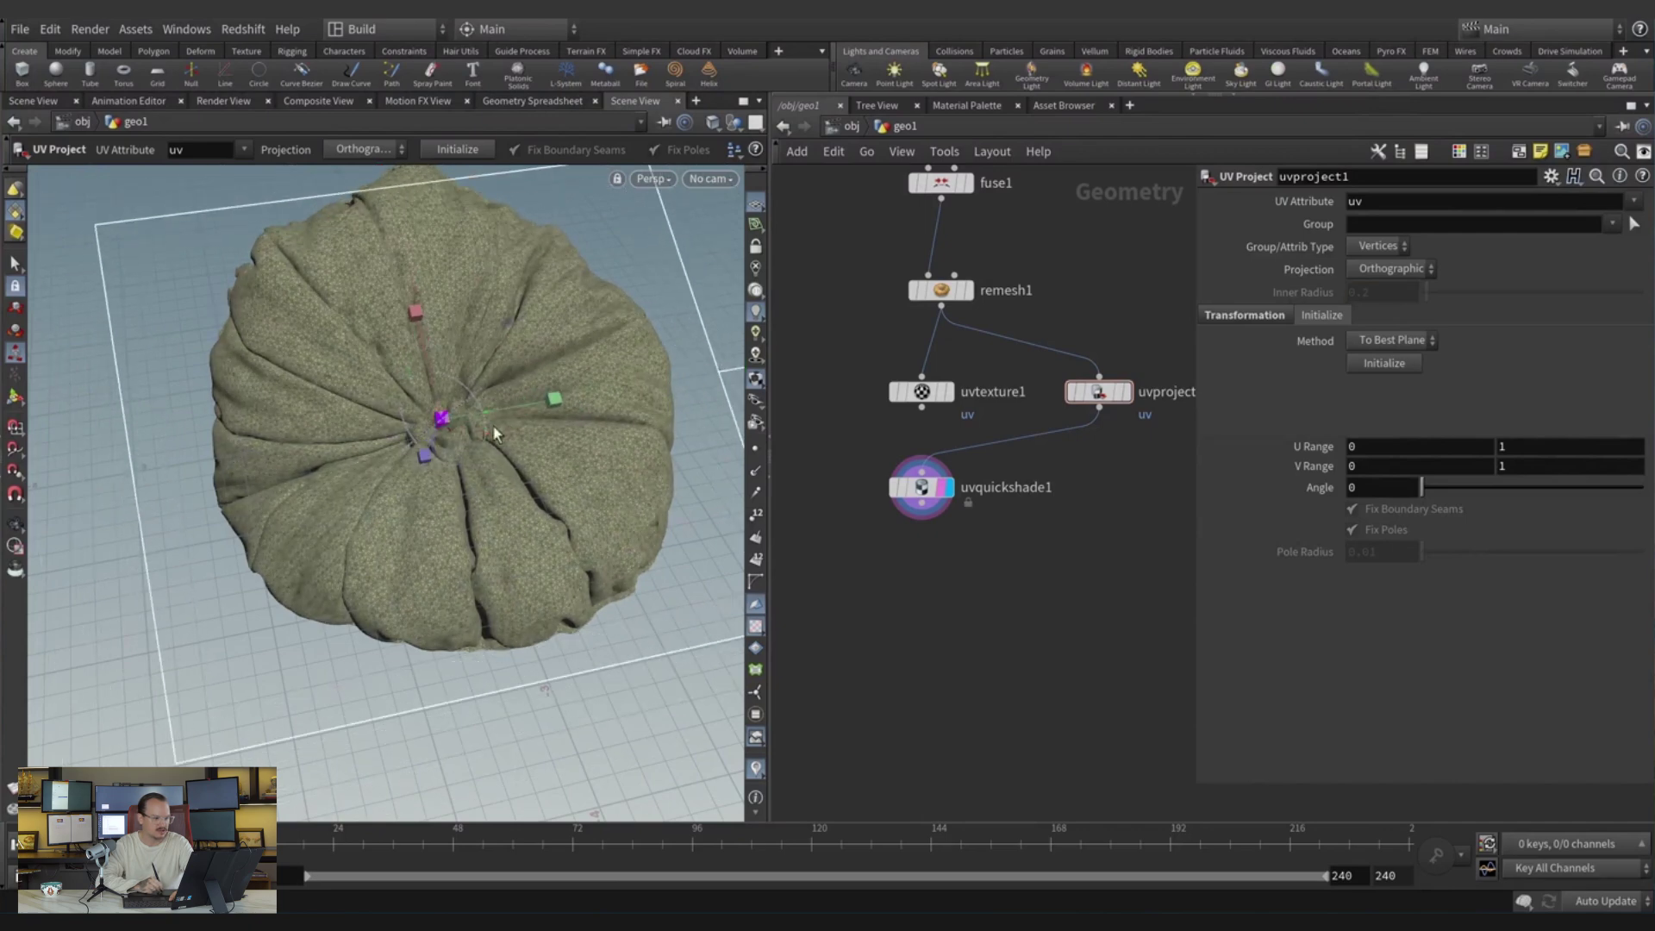
key("Escape")
left_click_drag(481, 374, 368, 348)
key("Return")
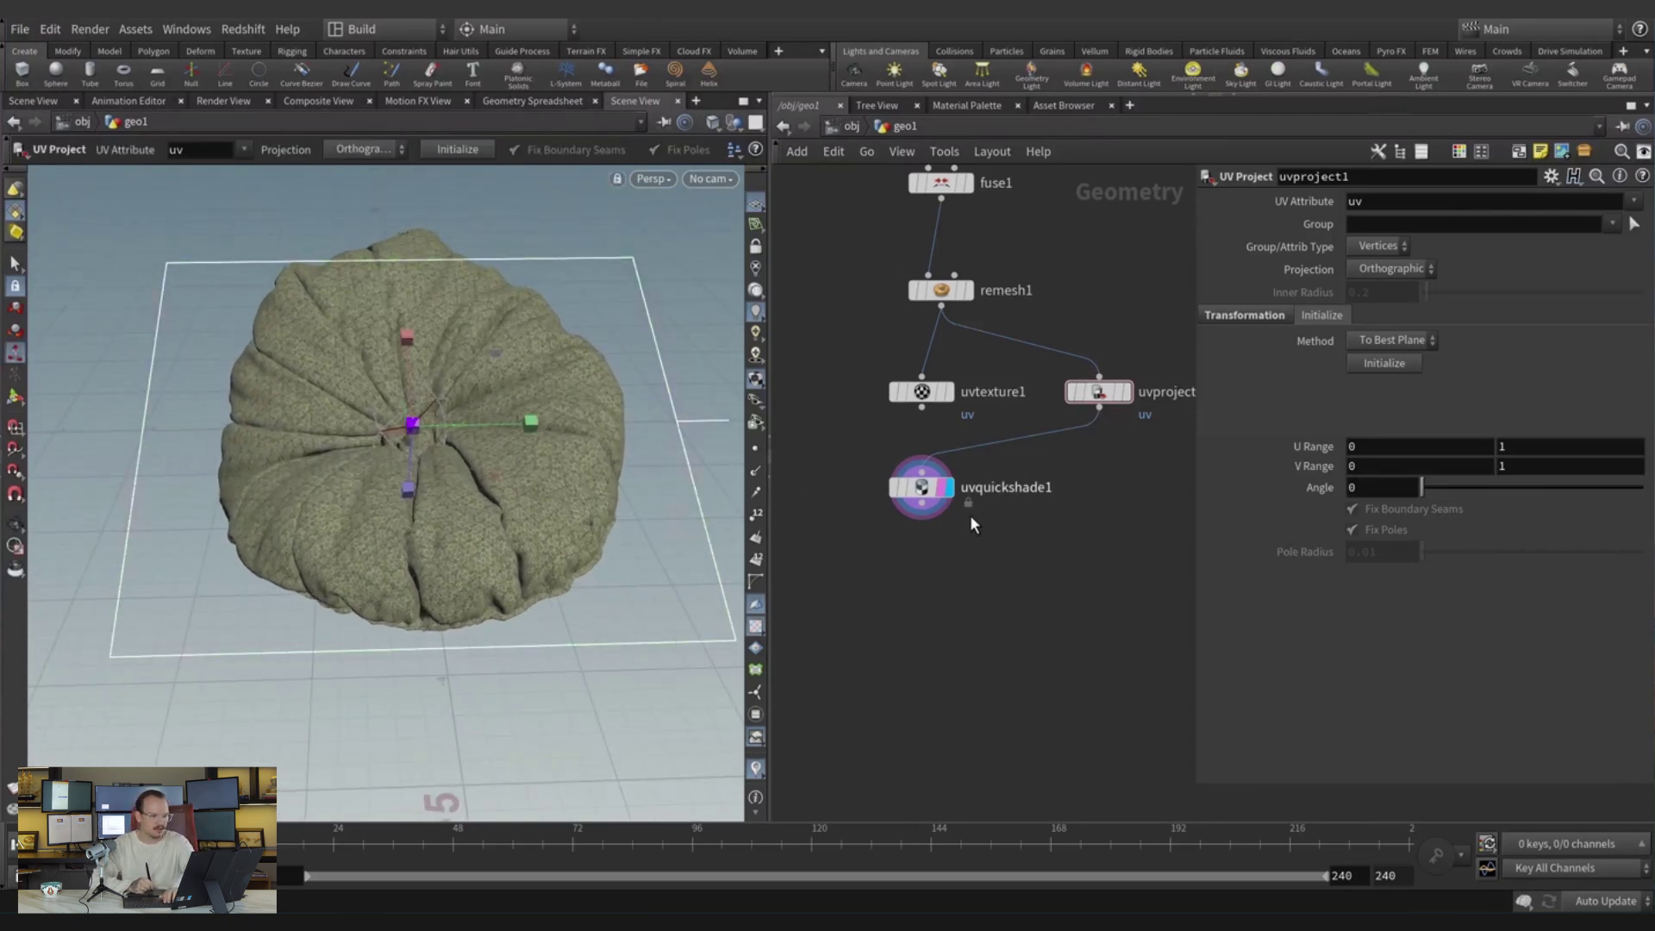
Select uvquickshade1's texture map path for editing.
left_click(909, 495)
left_click(1379, 226)
key("ctrl+a")
Move uvquickshade1 to sit beside uvproject1 in the network.
left_click(1038, 555)
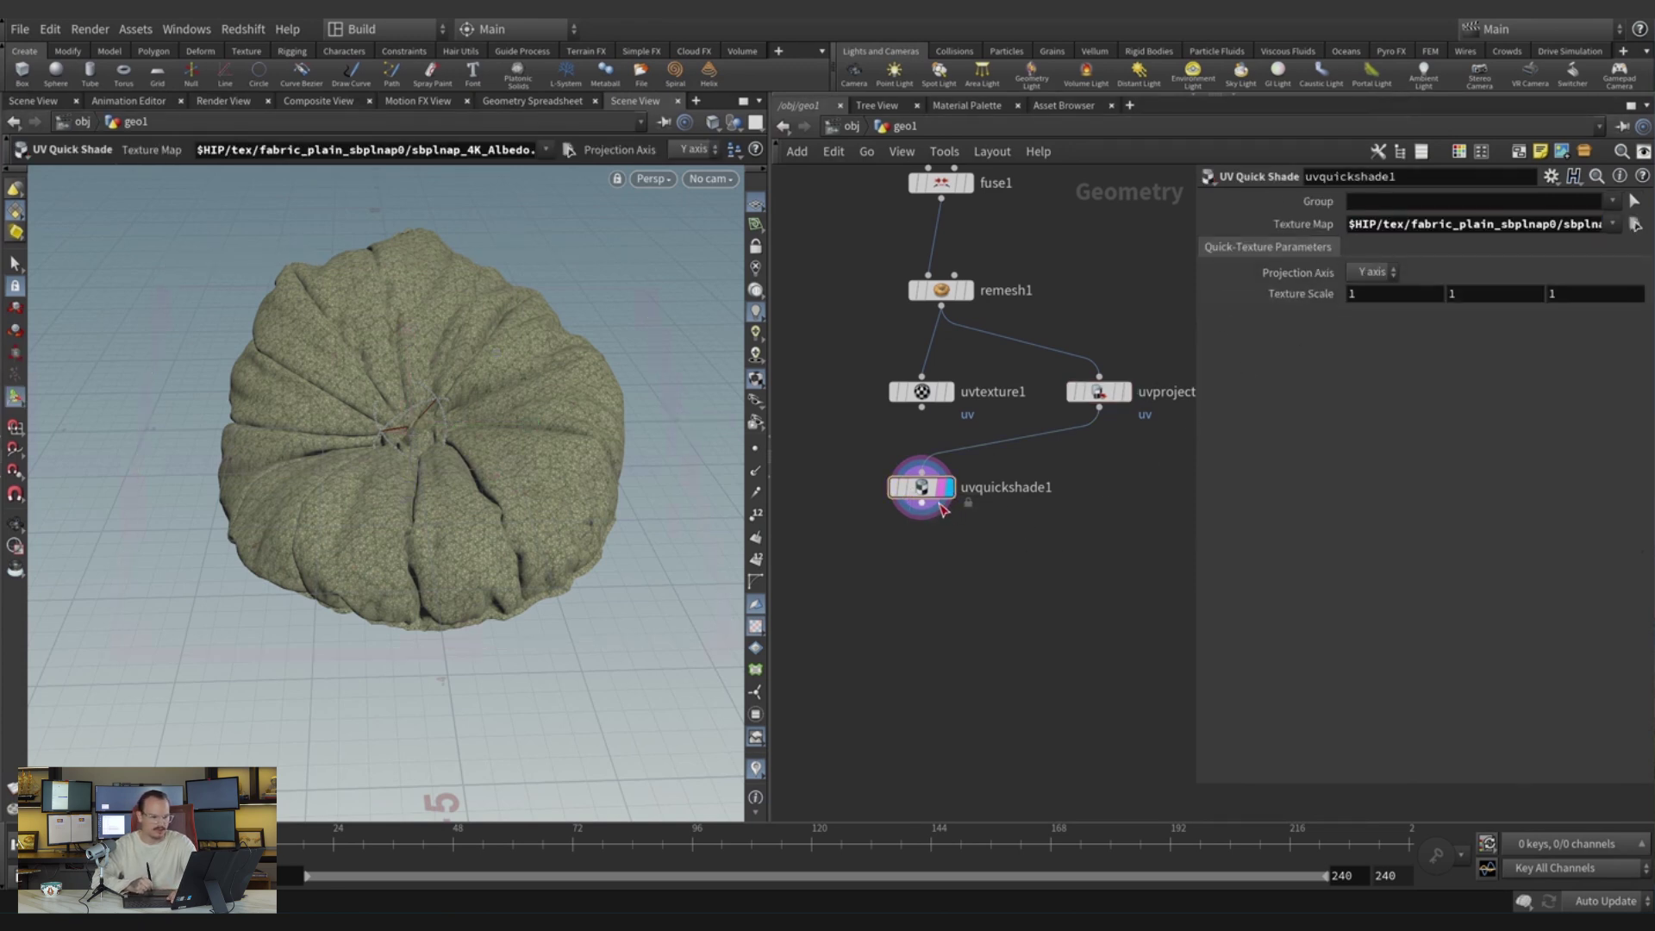
left_click_drag(917, 494, 1128, 497)
middle_click_drag(1098, 475, 1023, 462)
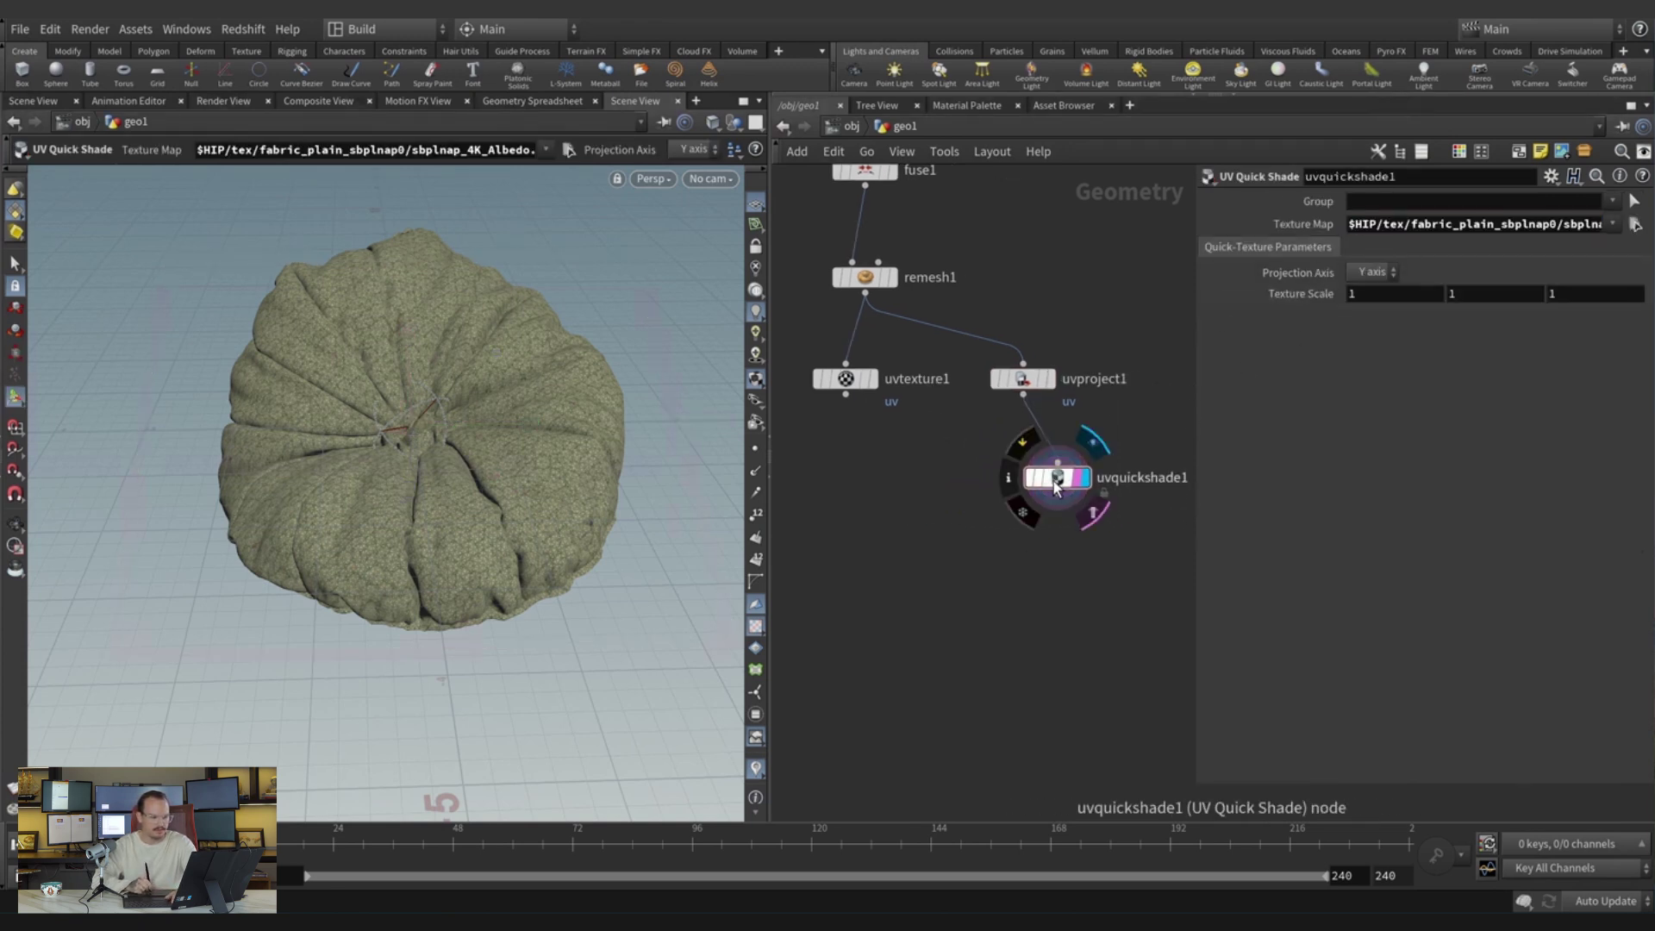
left_click_drag(1054, 483, 1132, 458)
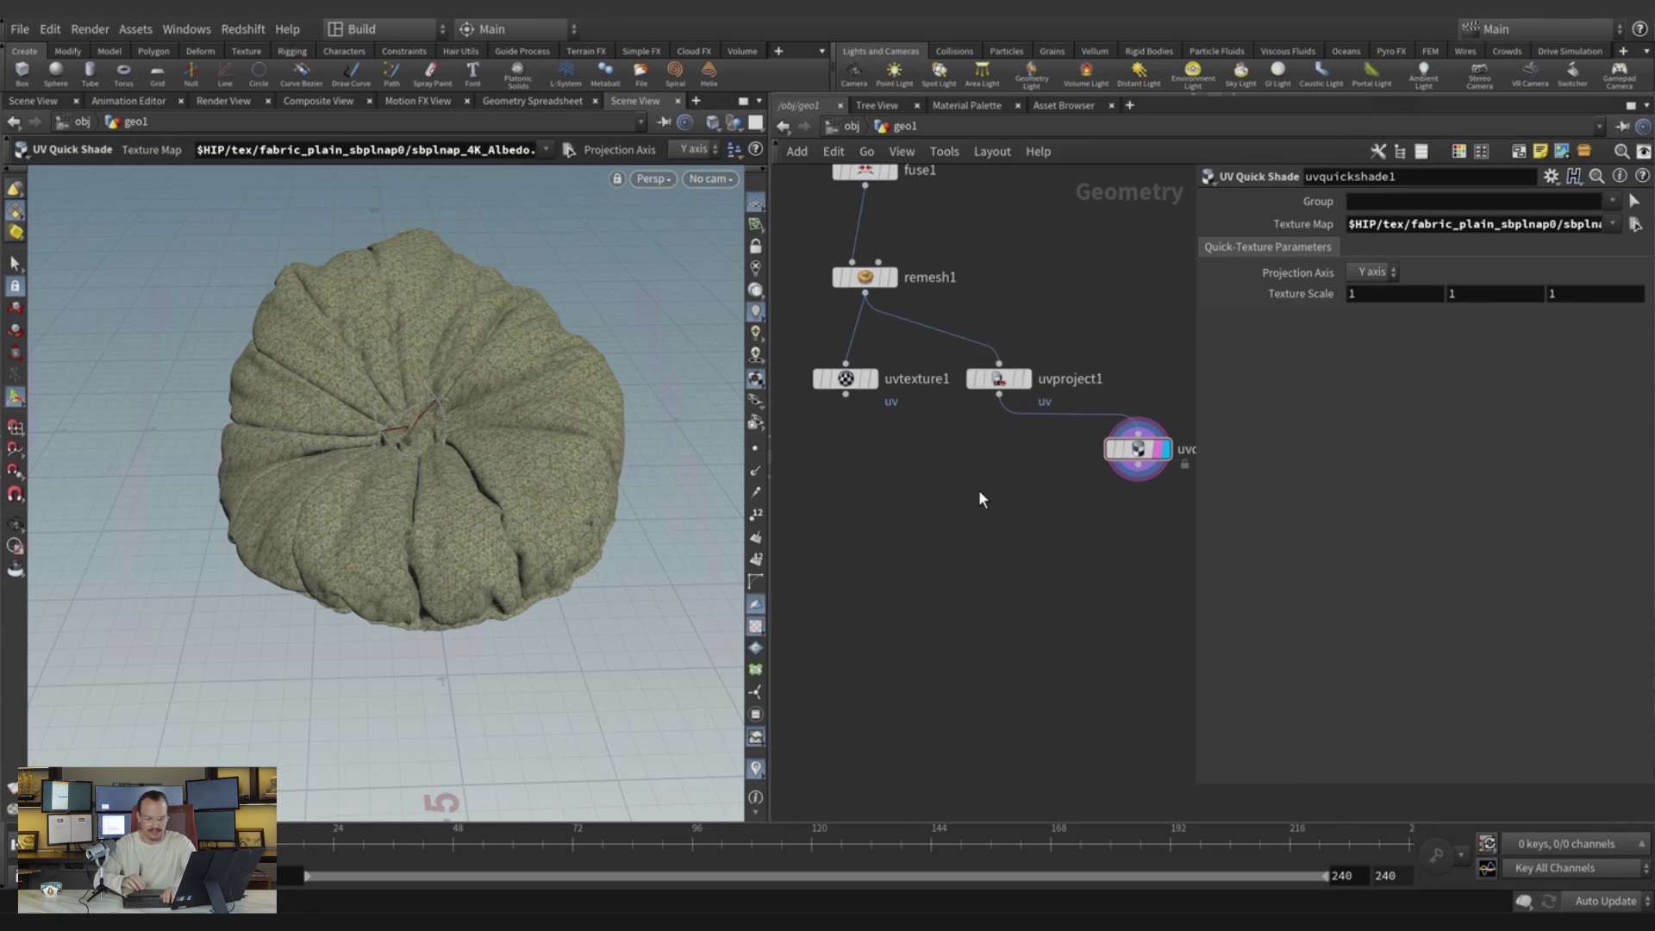
Add a displayed material1 node under uvproject1, then go up to /obj.
key("Tab")
type("mat")
key("Return")
key("Return")
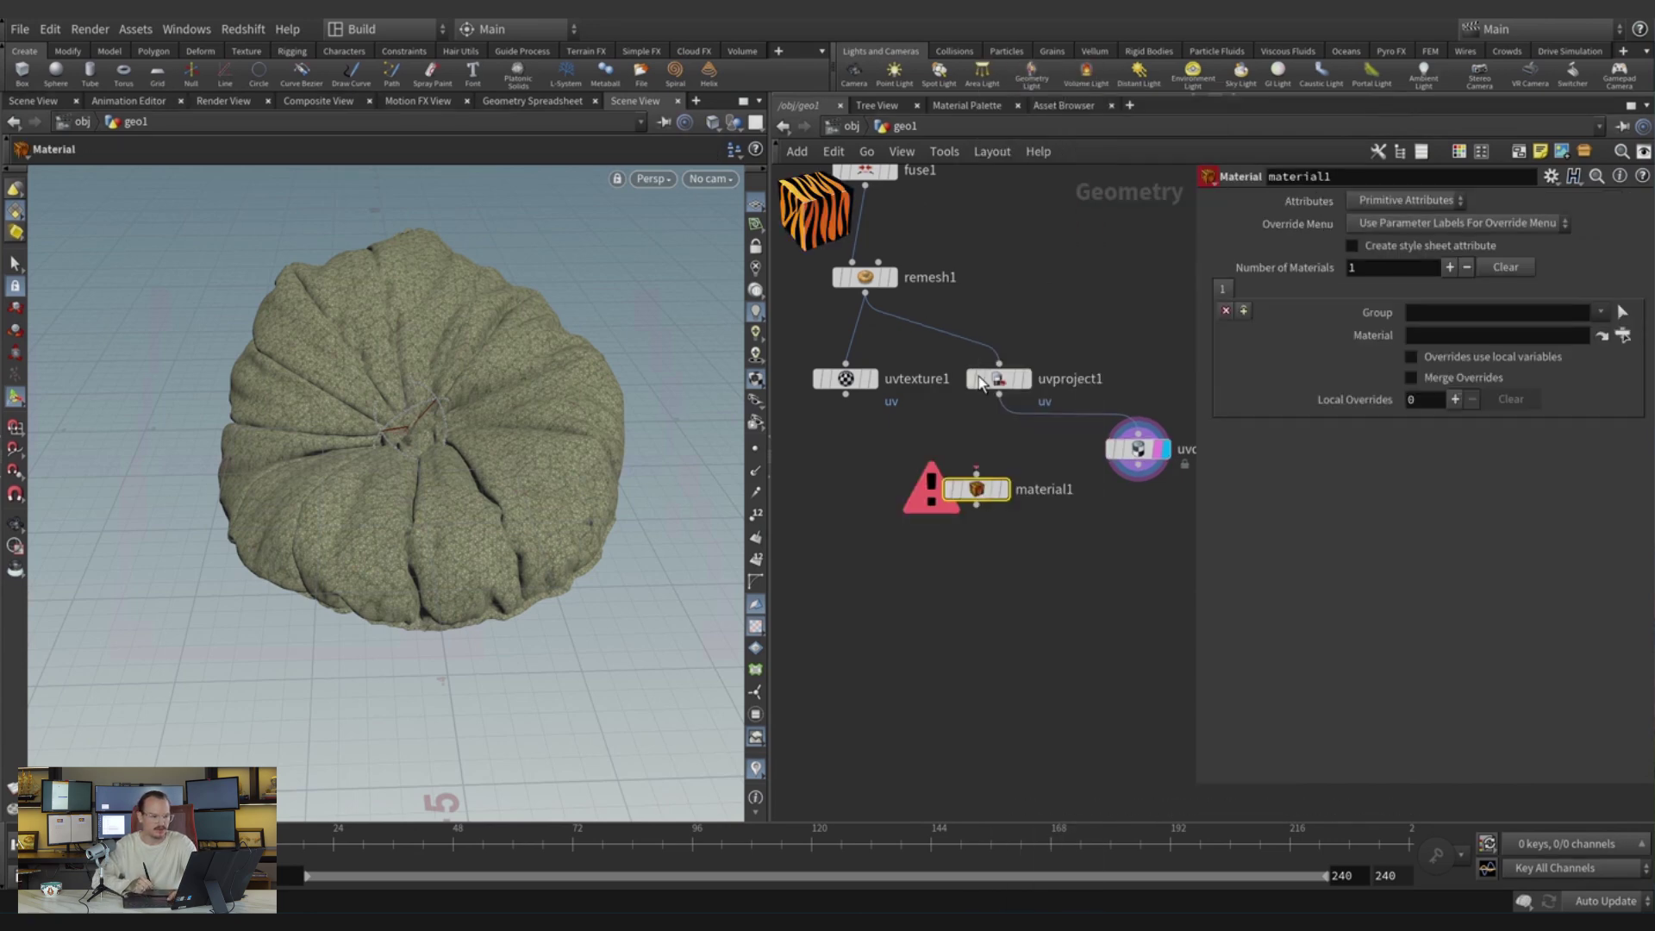
left_click_drag(998, 395, 976, 474)
left_click(1014, 454)
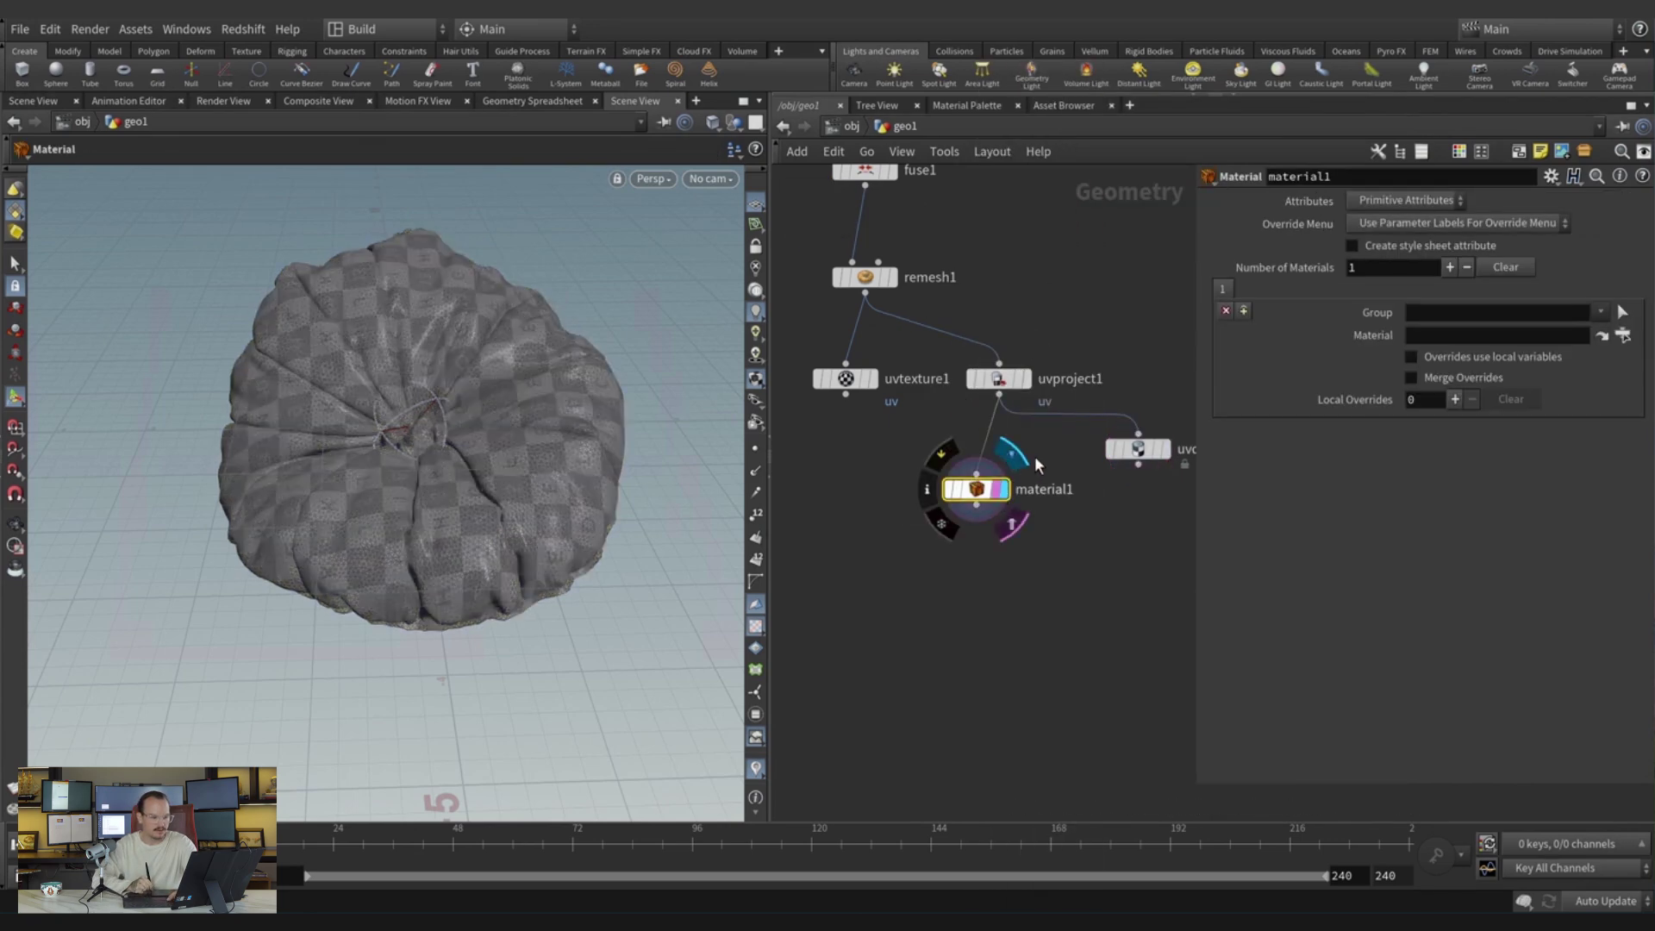
left_click(1624, 336)
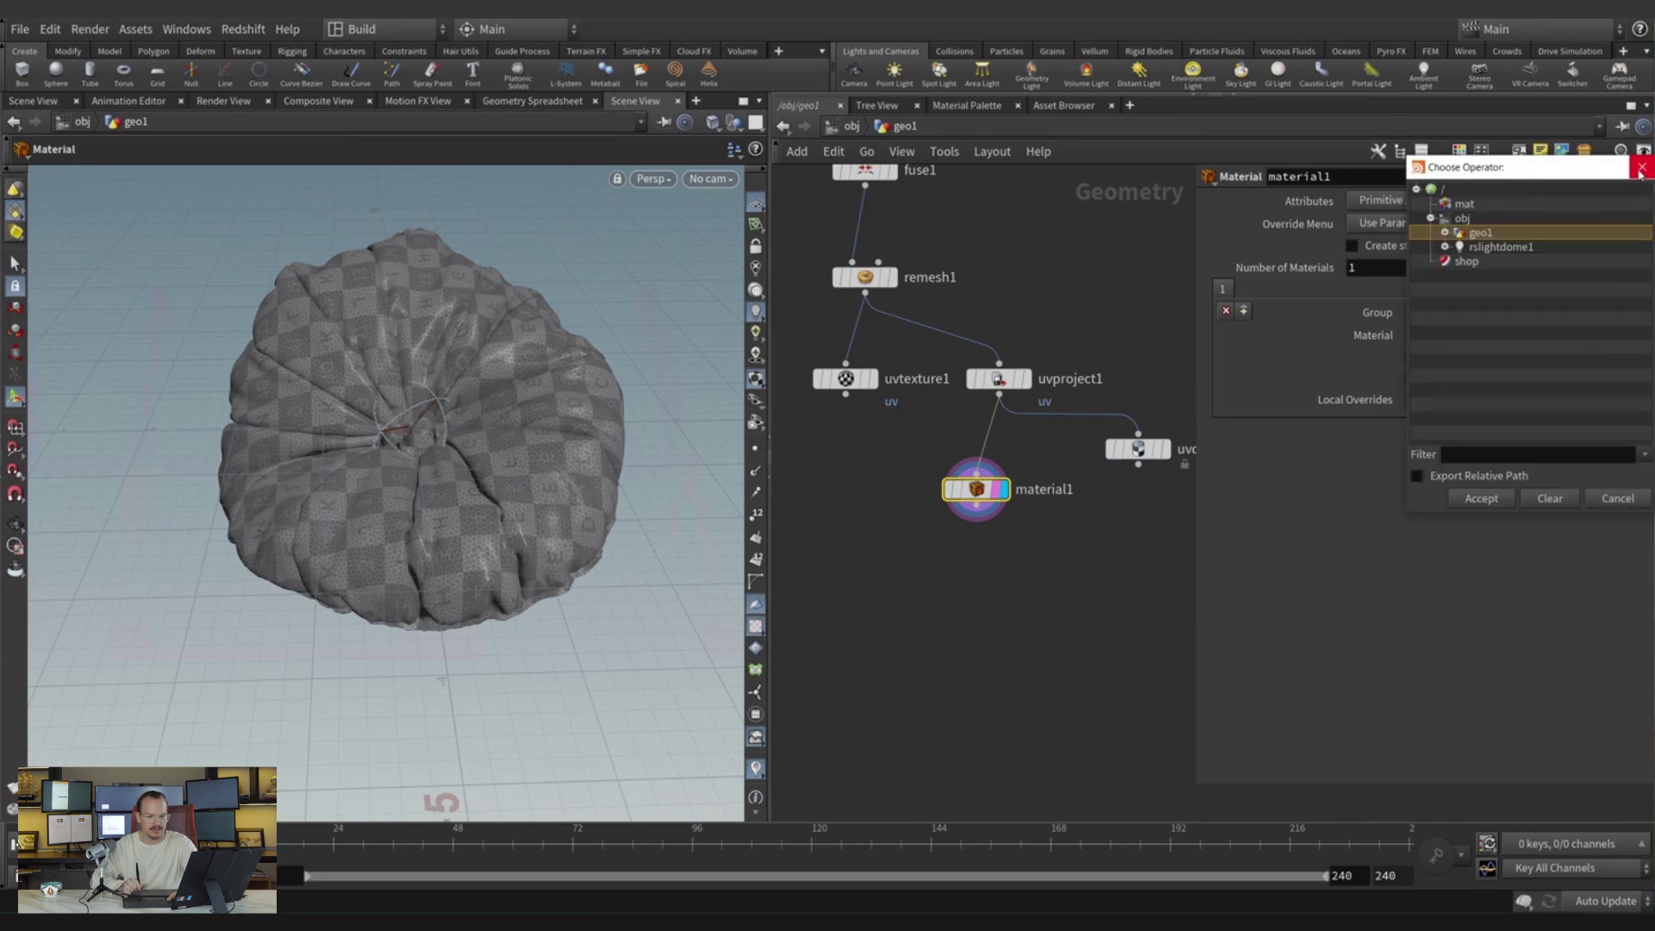
key("Escape")
left_click(851, 127)
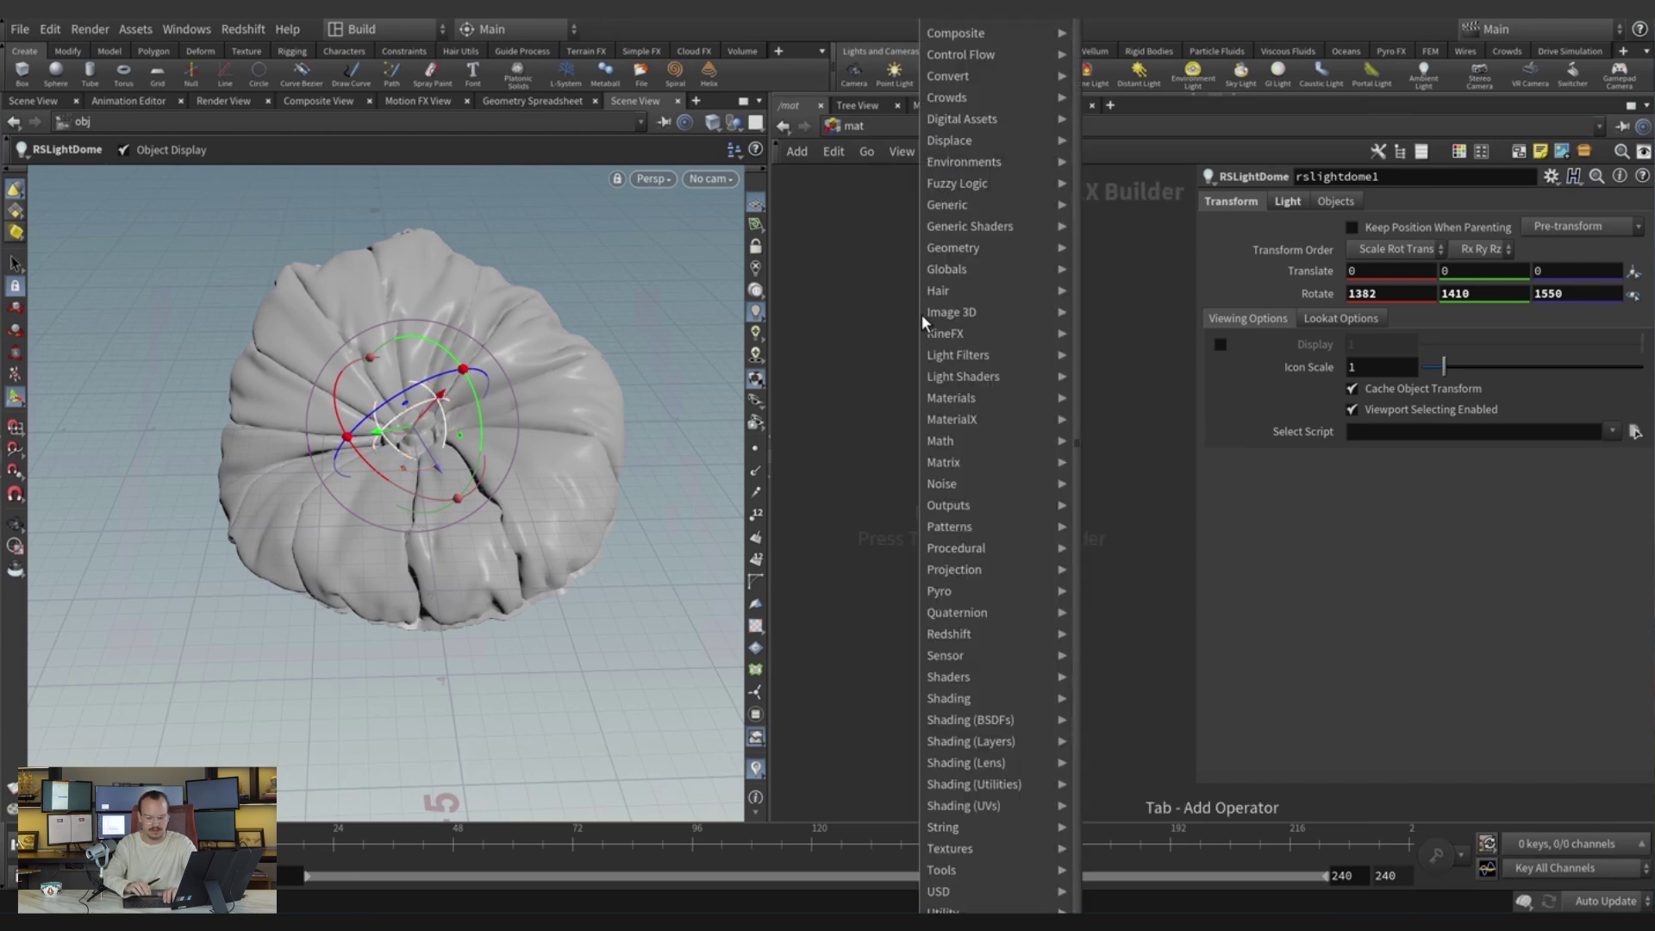
Add an RS Standard Material and a Redshift Material, wiring outColor into Surface.
mouse_move(922, 327)
type("s stan")
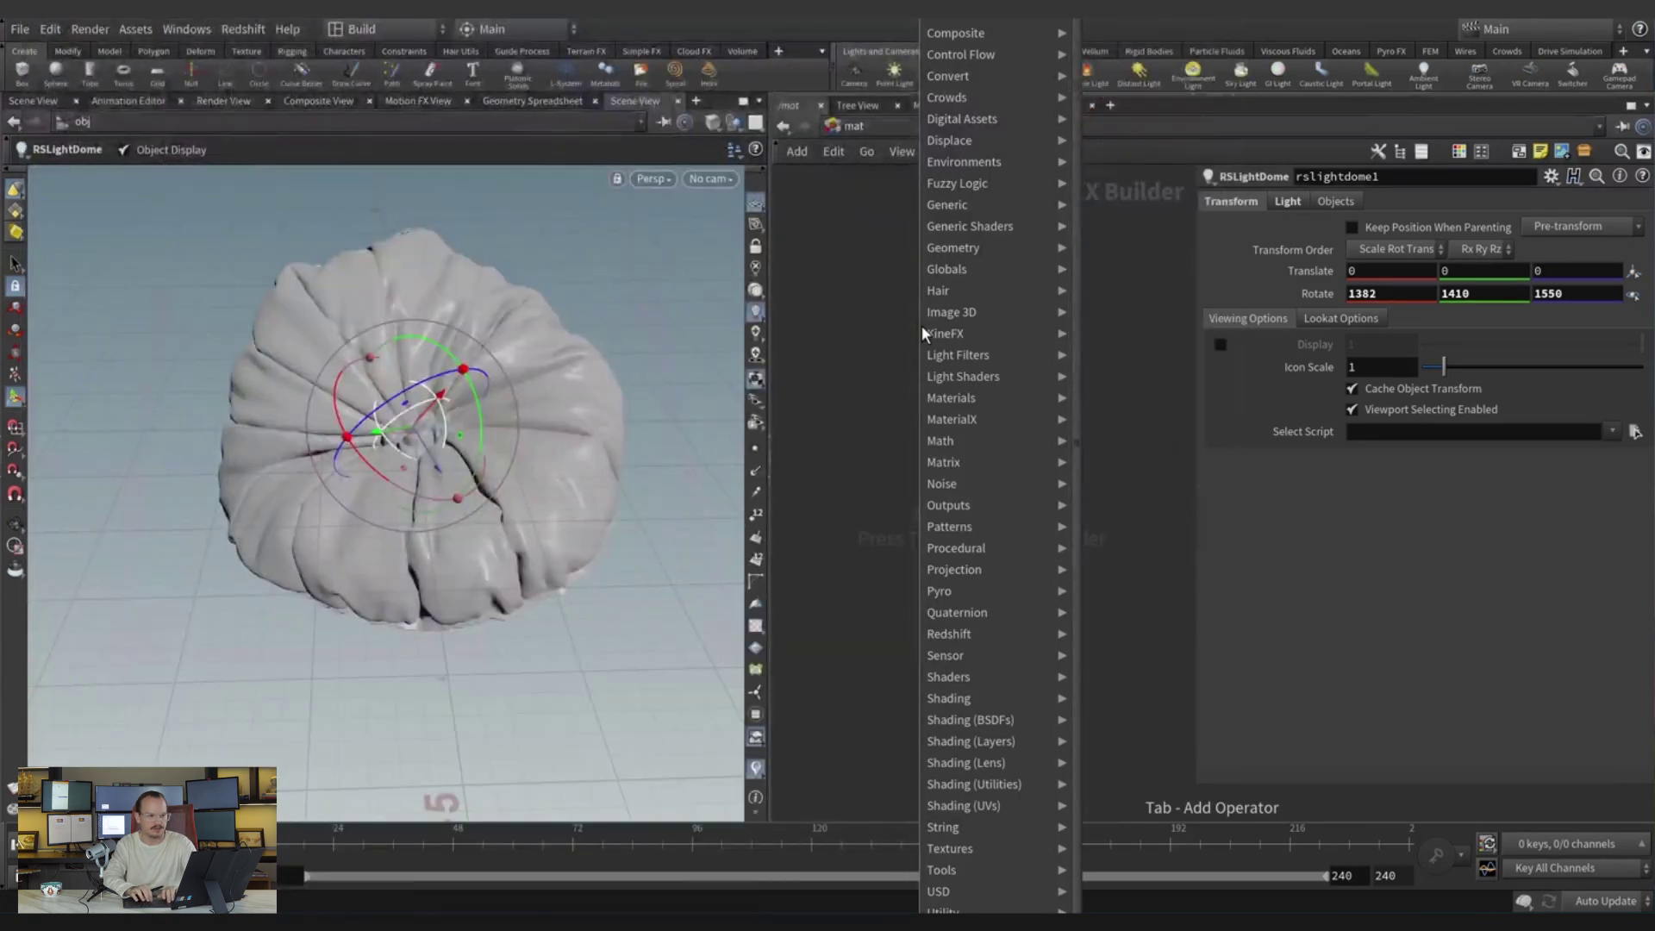
key("Return")
key("Return")
key("Tab")
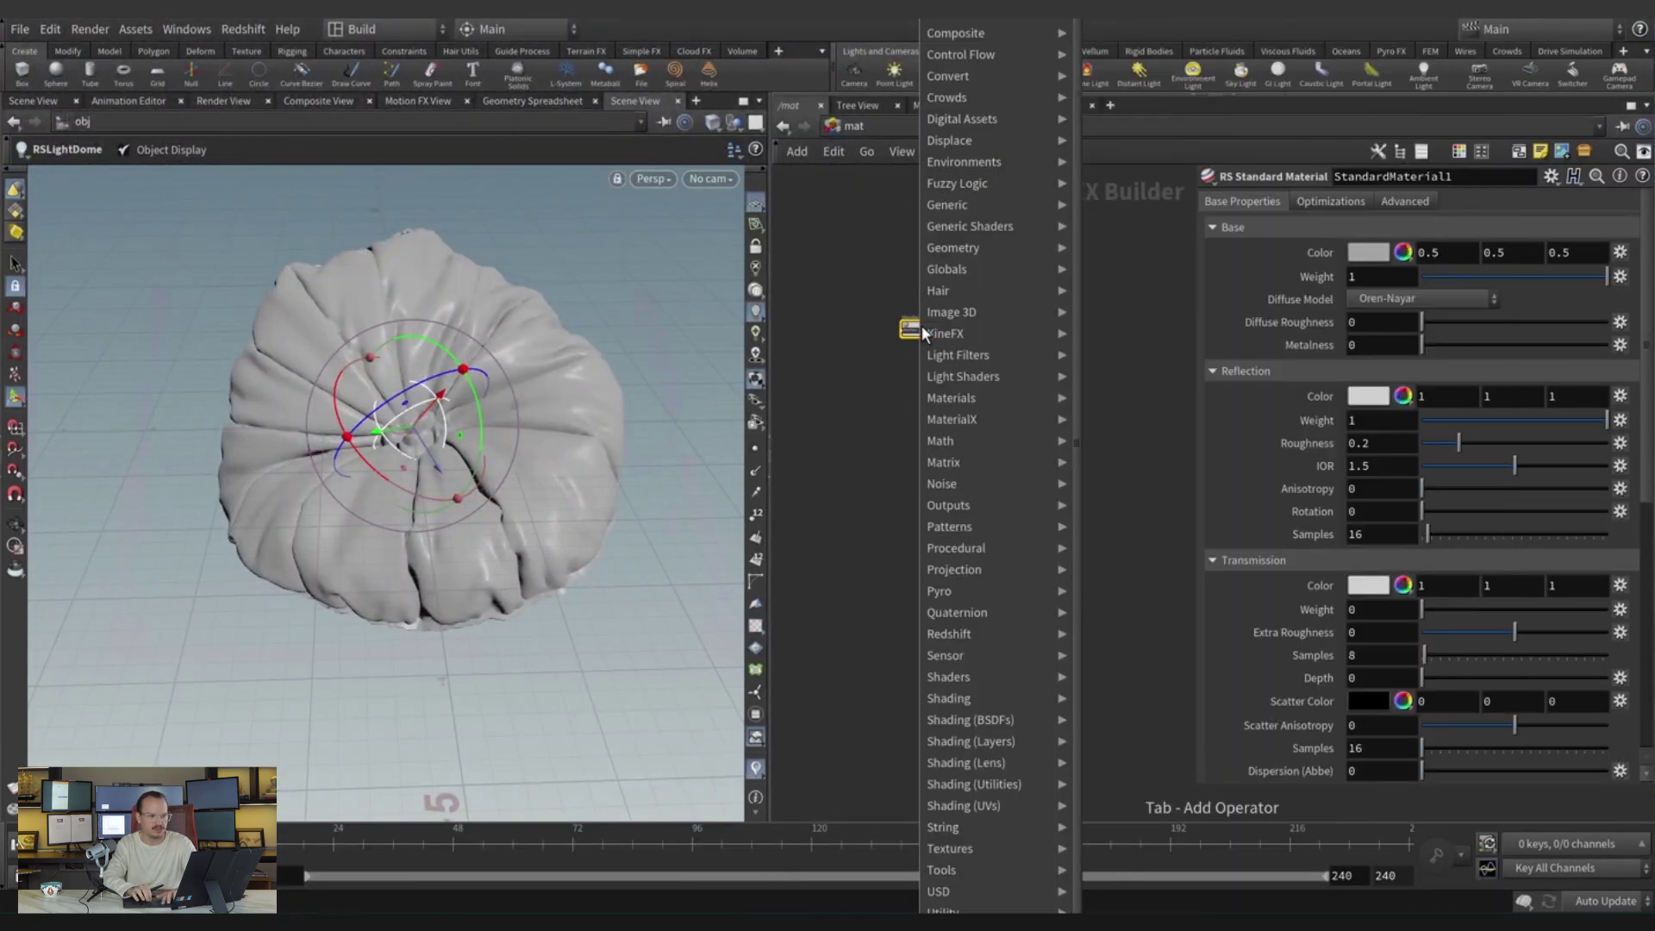
key("Escape")
left_click(998, 326)
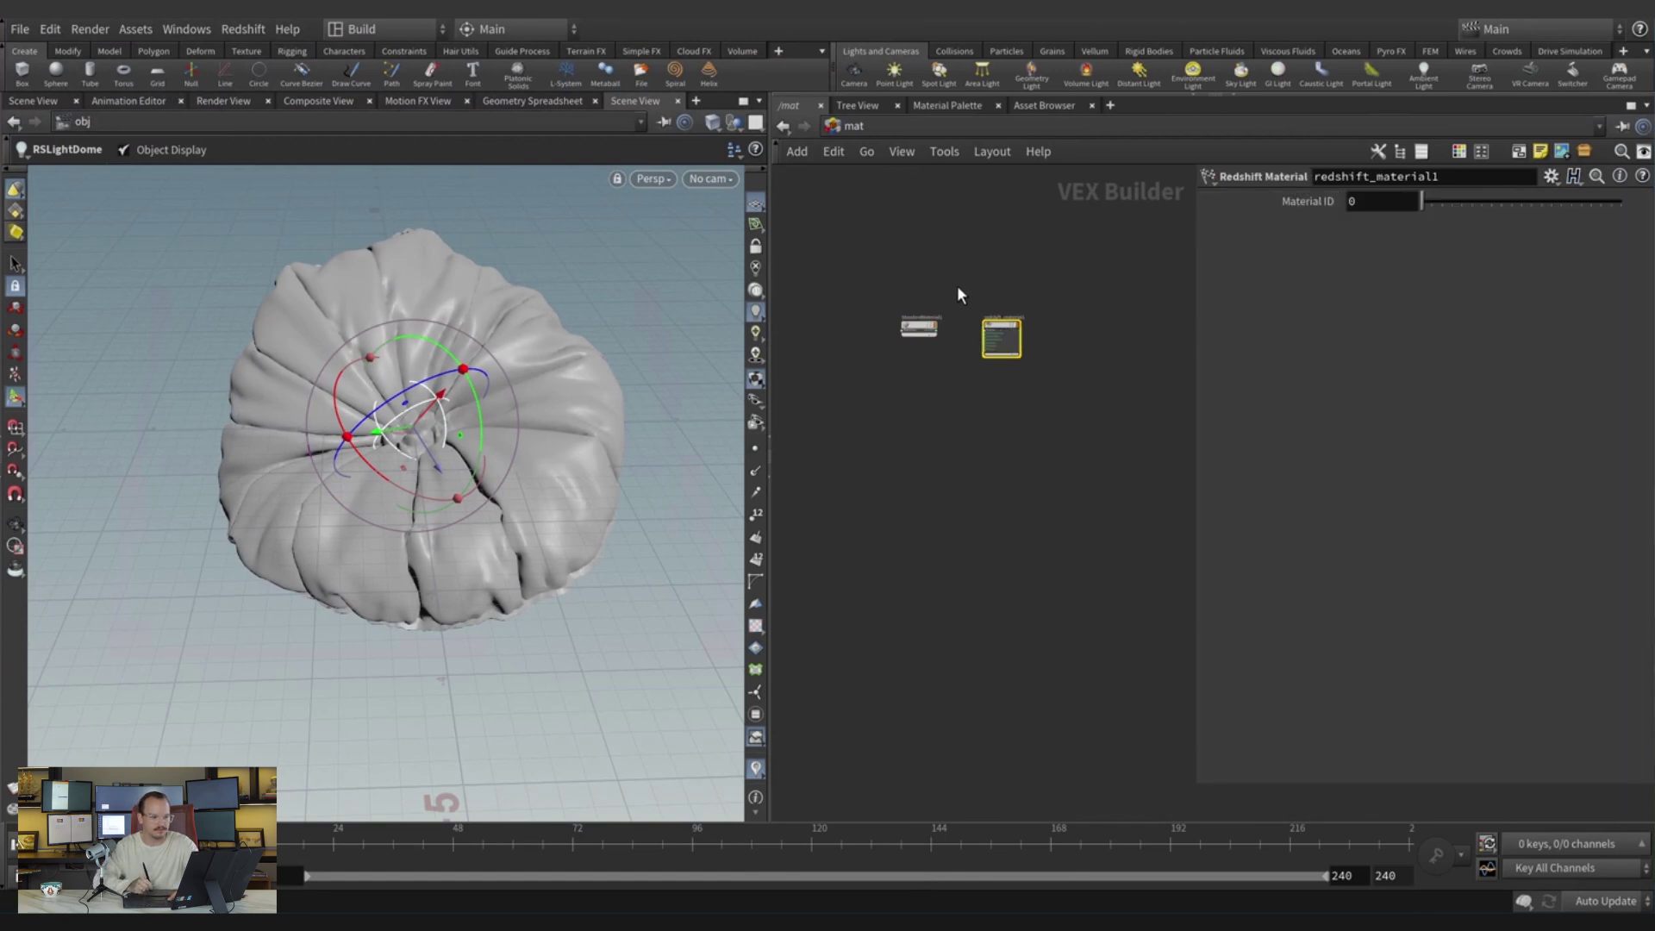
scroll(954, 286, "up", 5)
left_click(900, 436)
left_click(1052, 433)
Move the Redshift Material node left and rename it cloth_base.
left_click_drag(1100, 417, 1027, 408)
left_click(1034, 387)
key("ctrl+a")
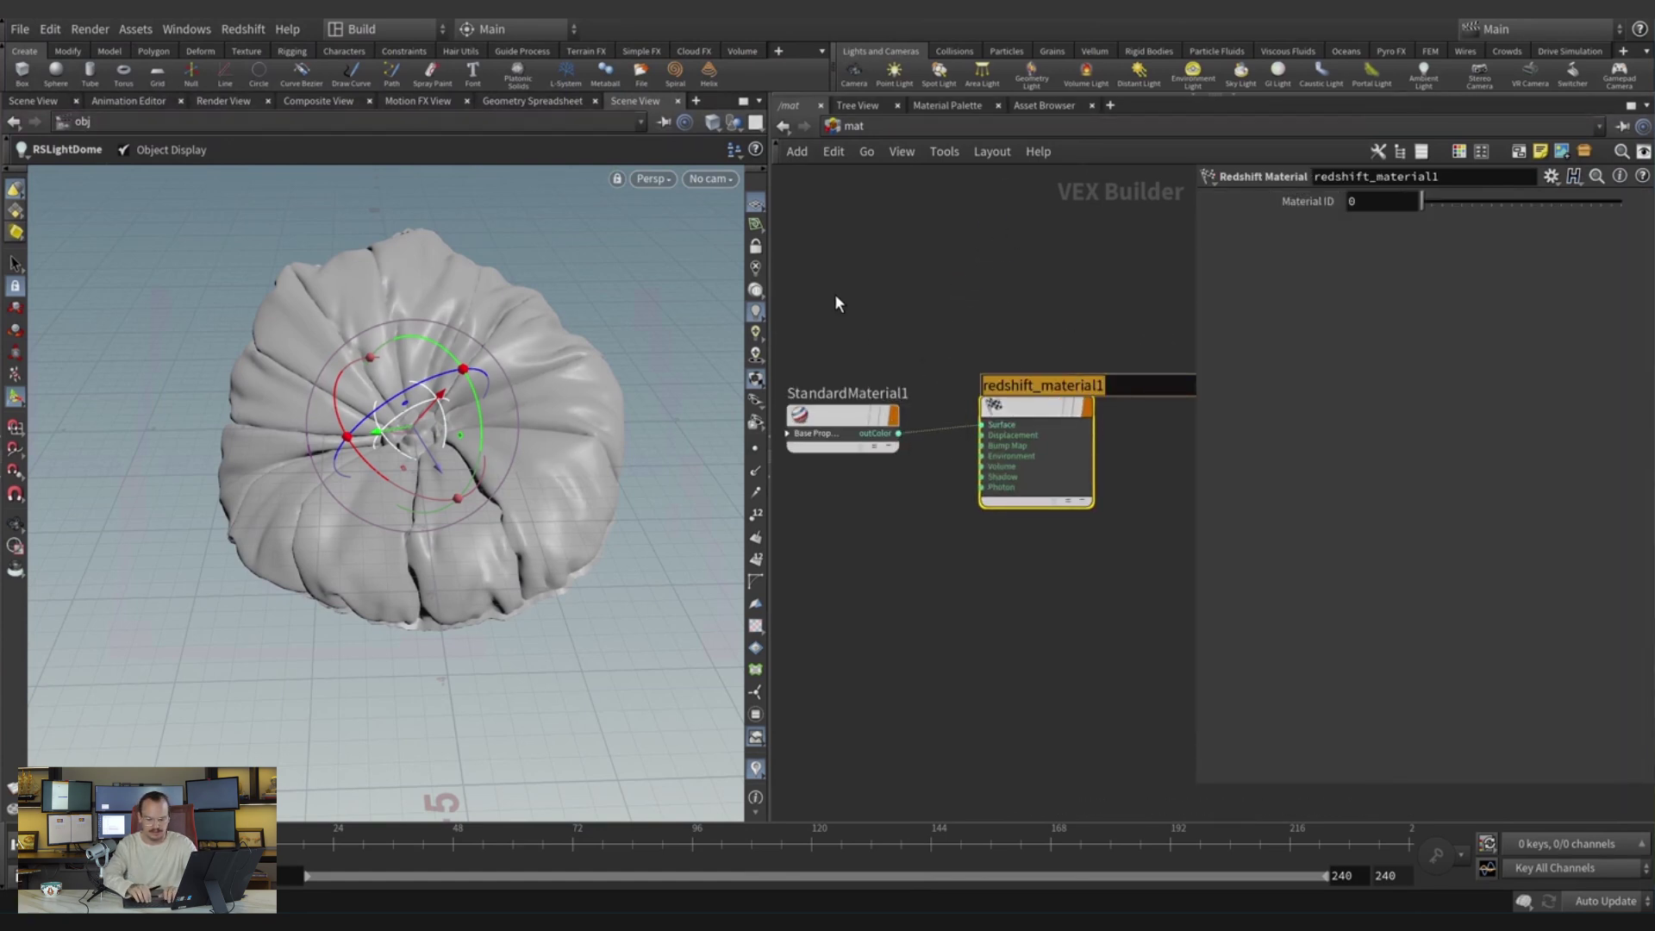
type("cloth_base")
key("Return")
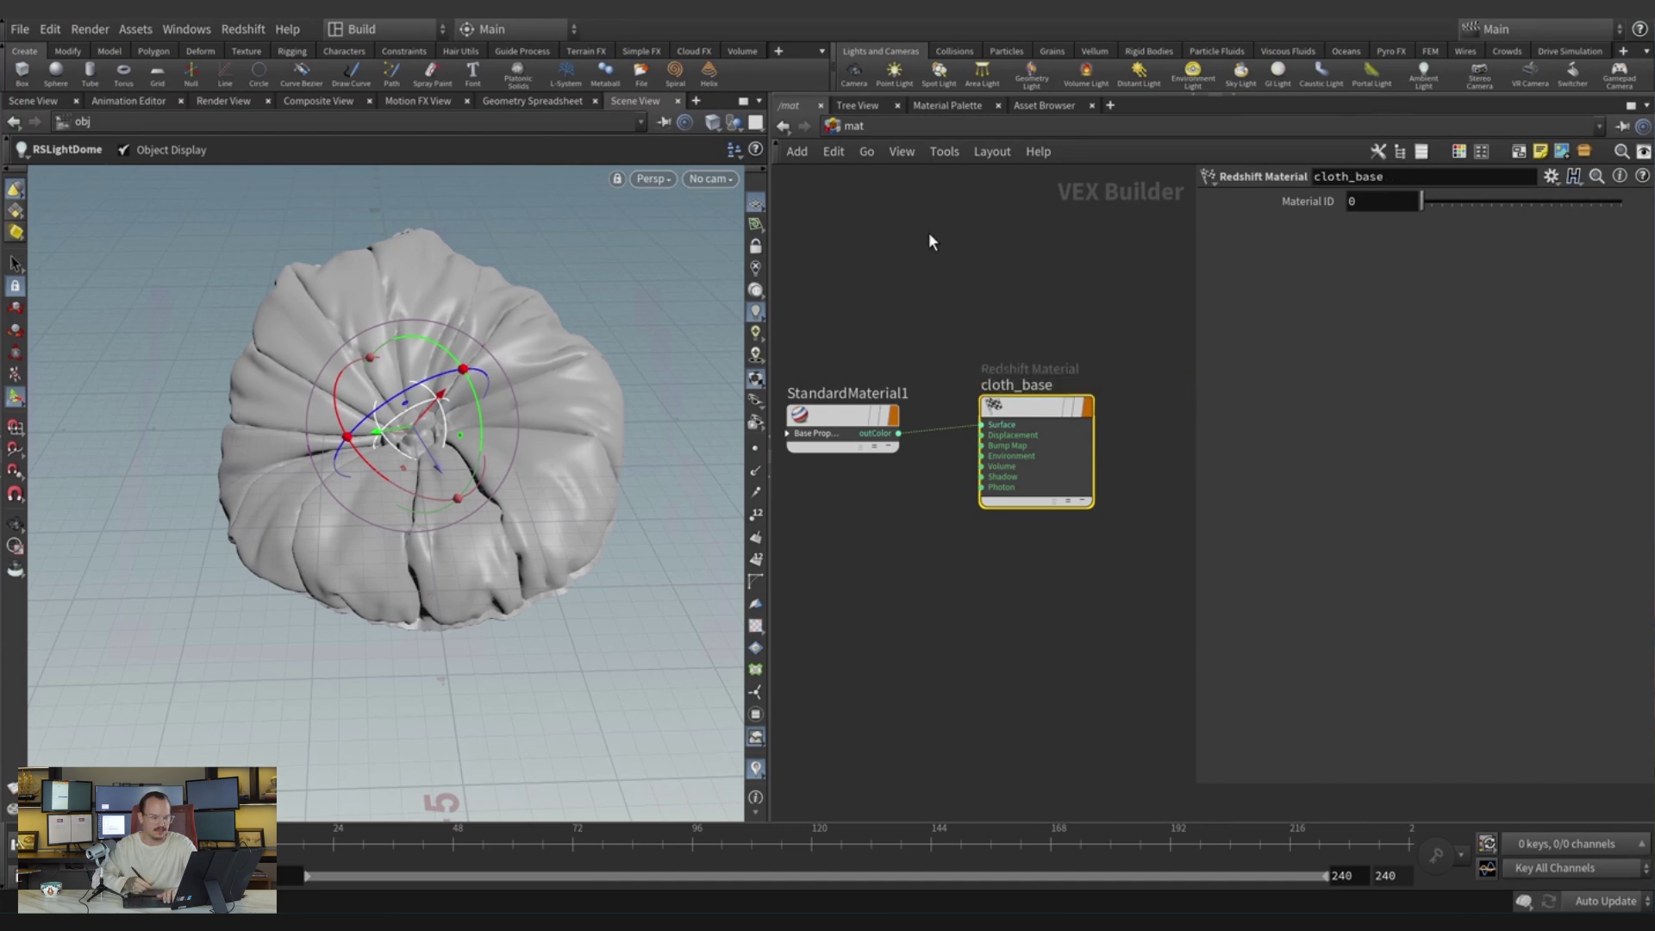
Add a Texture Sampler and paste in the plain fabric albedo texture path.
middle_click_drag(893, 308, 984, 236)
left_click(881, 362)
middle_click_drag(790, 405, 917, 426)
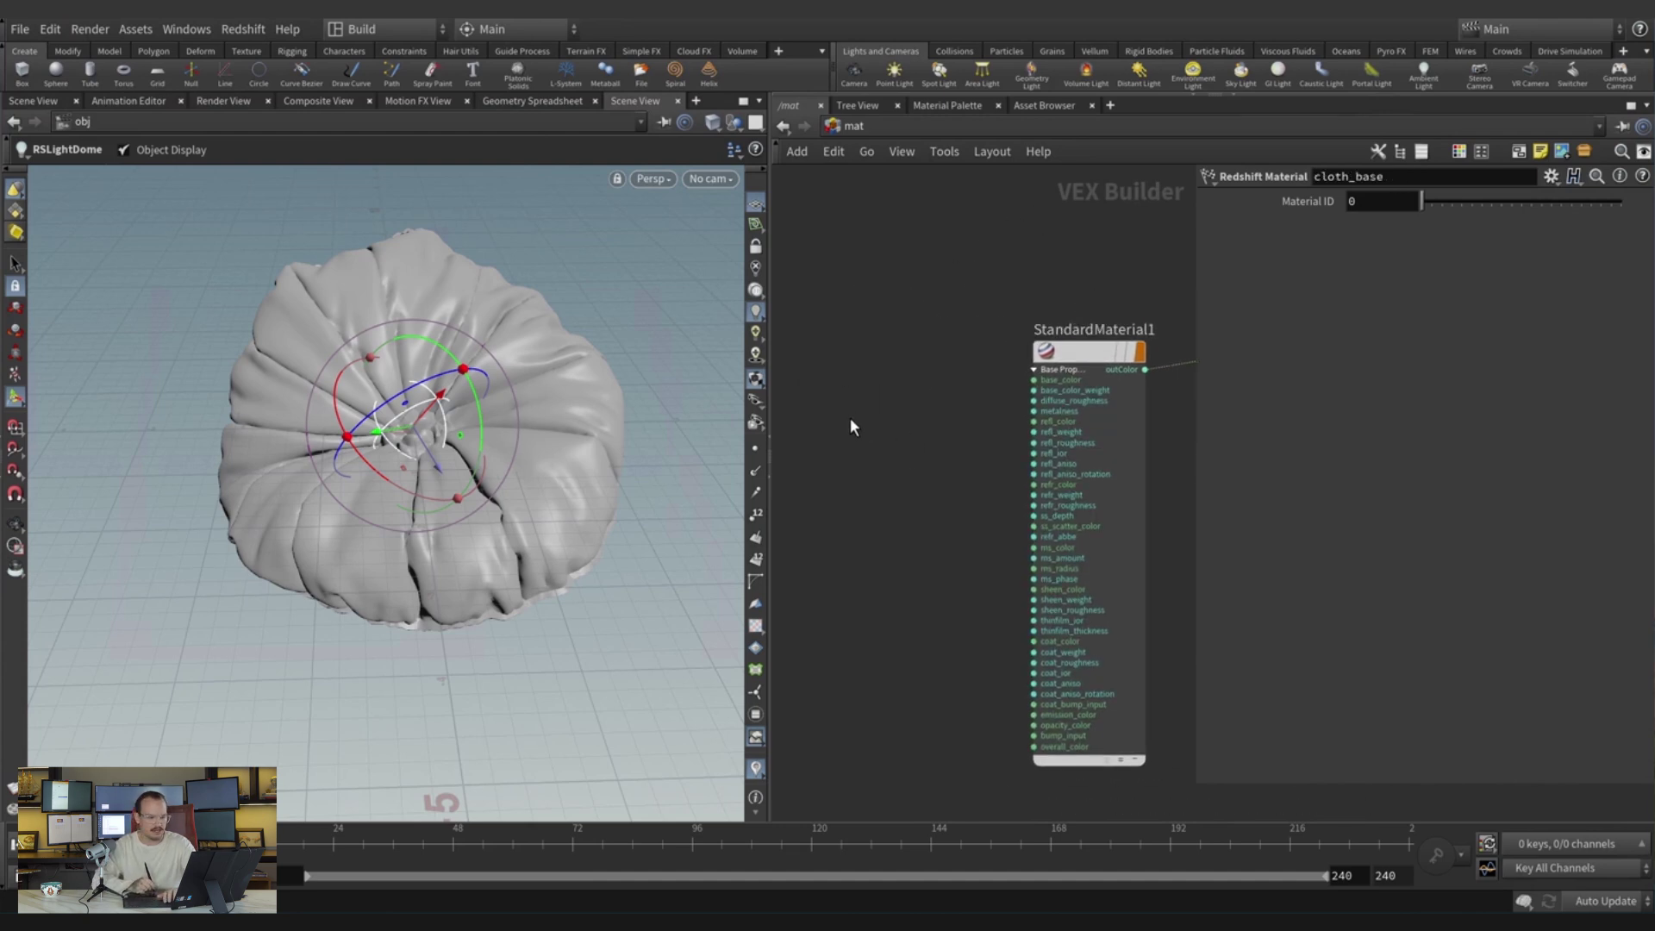
key("Tab")
type("tex")
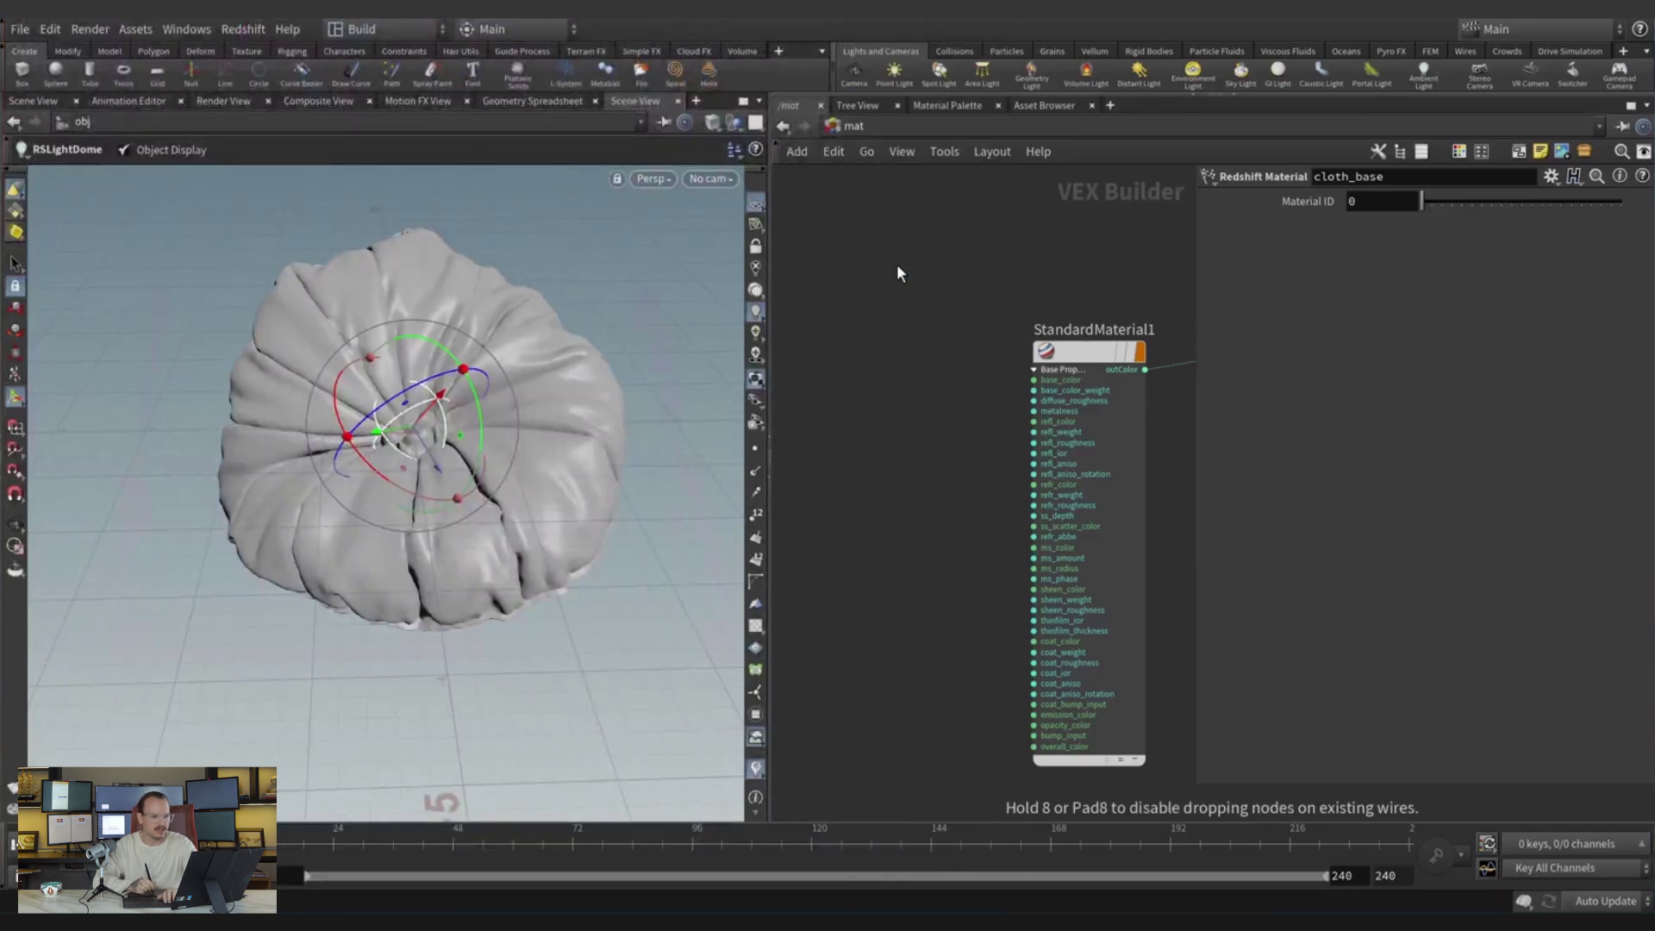
key("Return")
left_click(887, 335)
left_click(1432, 252)
key("ctrl+v")
key("Return")
Wire TextureSampler1's colour into StandardMaterial1's base_color.
left_click(937, 309)
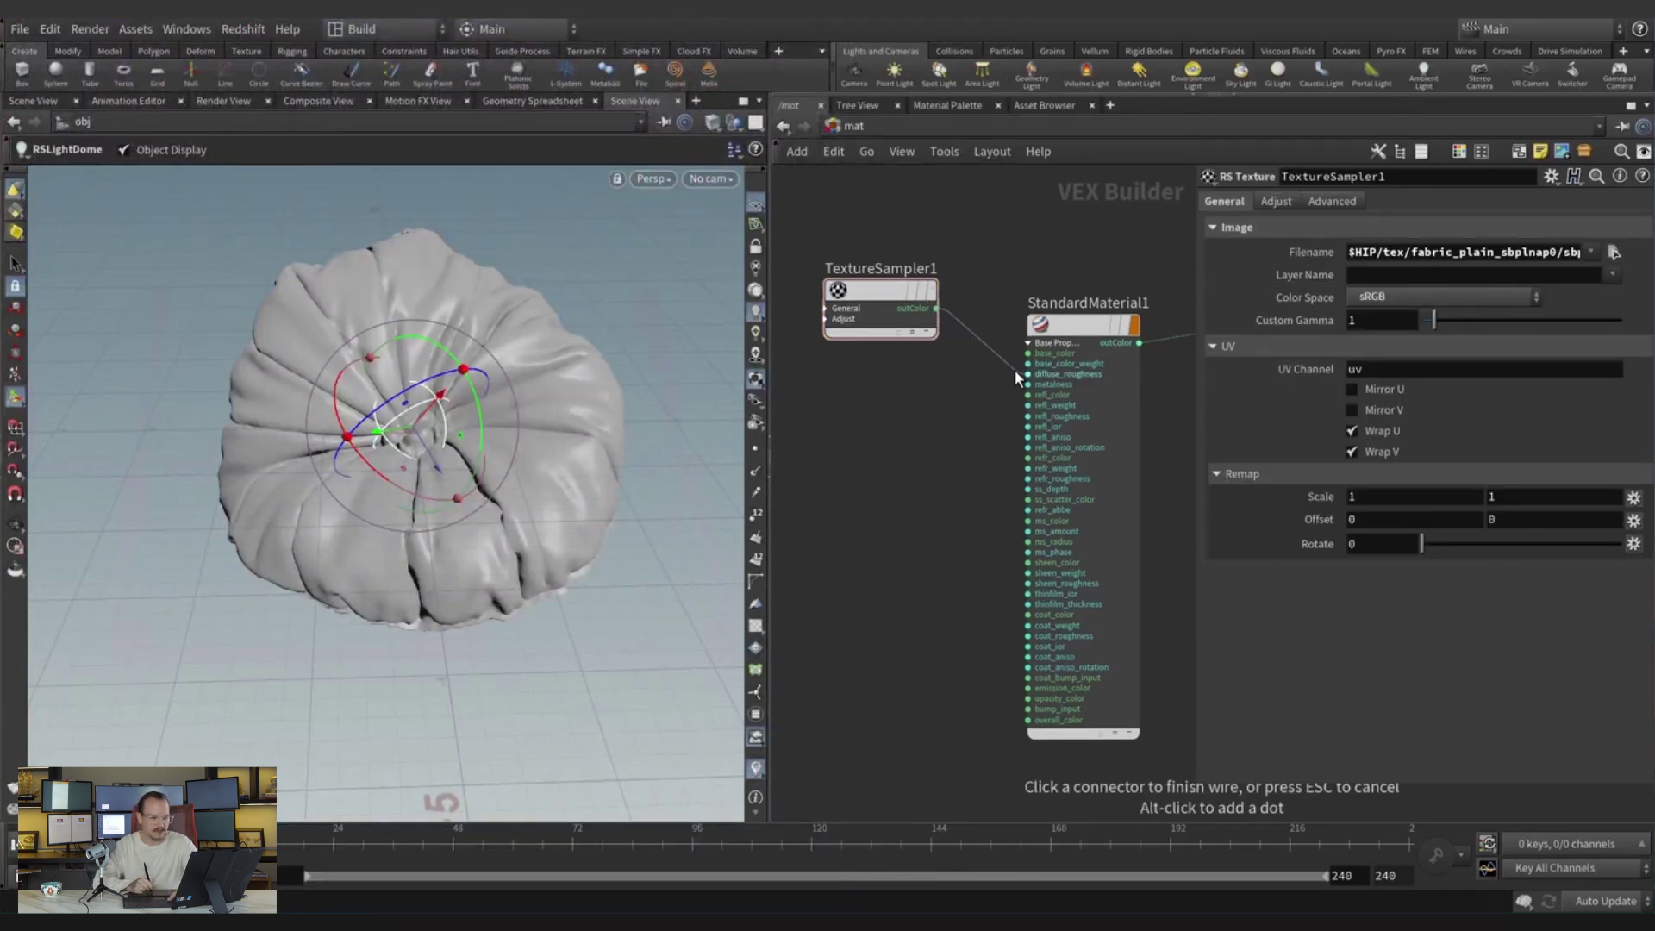
left_click(1028, 354)
left_click_drag(880, 293, 898, 327)
Copy the sampler as TextureSampler2 with the roughness image, wired to refl_roughness.
key("ctrl+c")
key("ctrl+v")
left_click(1613, 252)
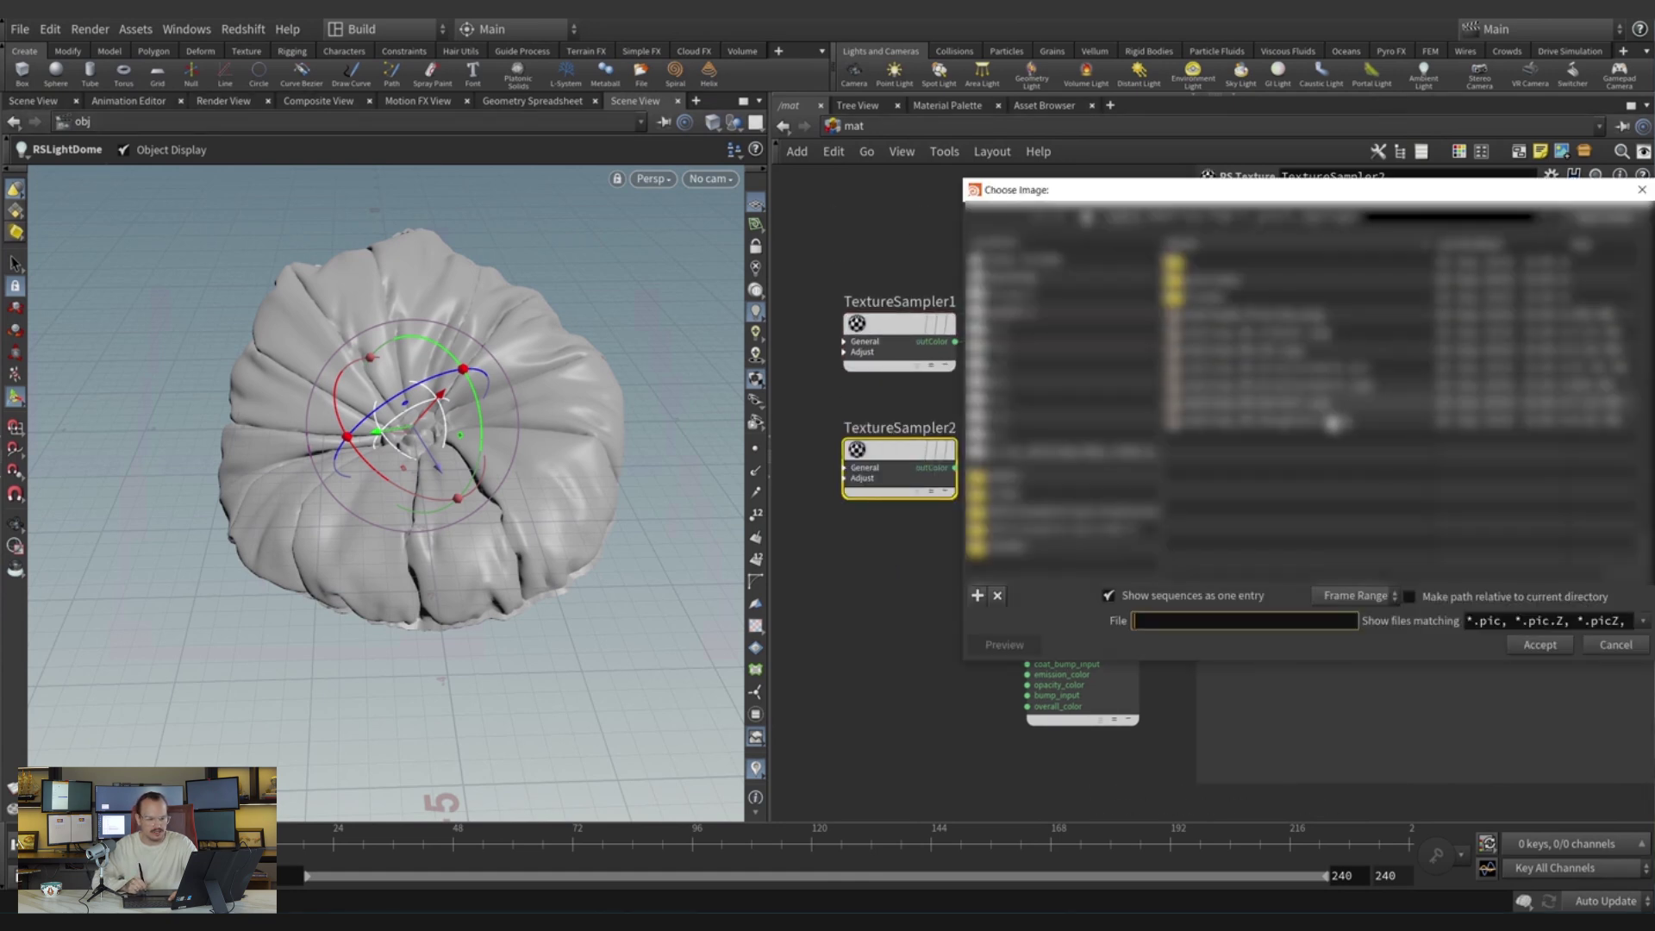
left_click(1332, 422)
double_click(1332, 423)
left_click(941, 483)
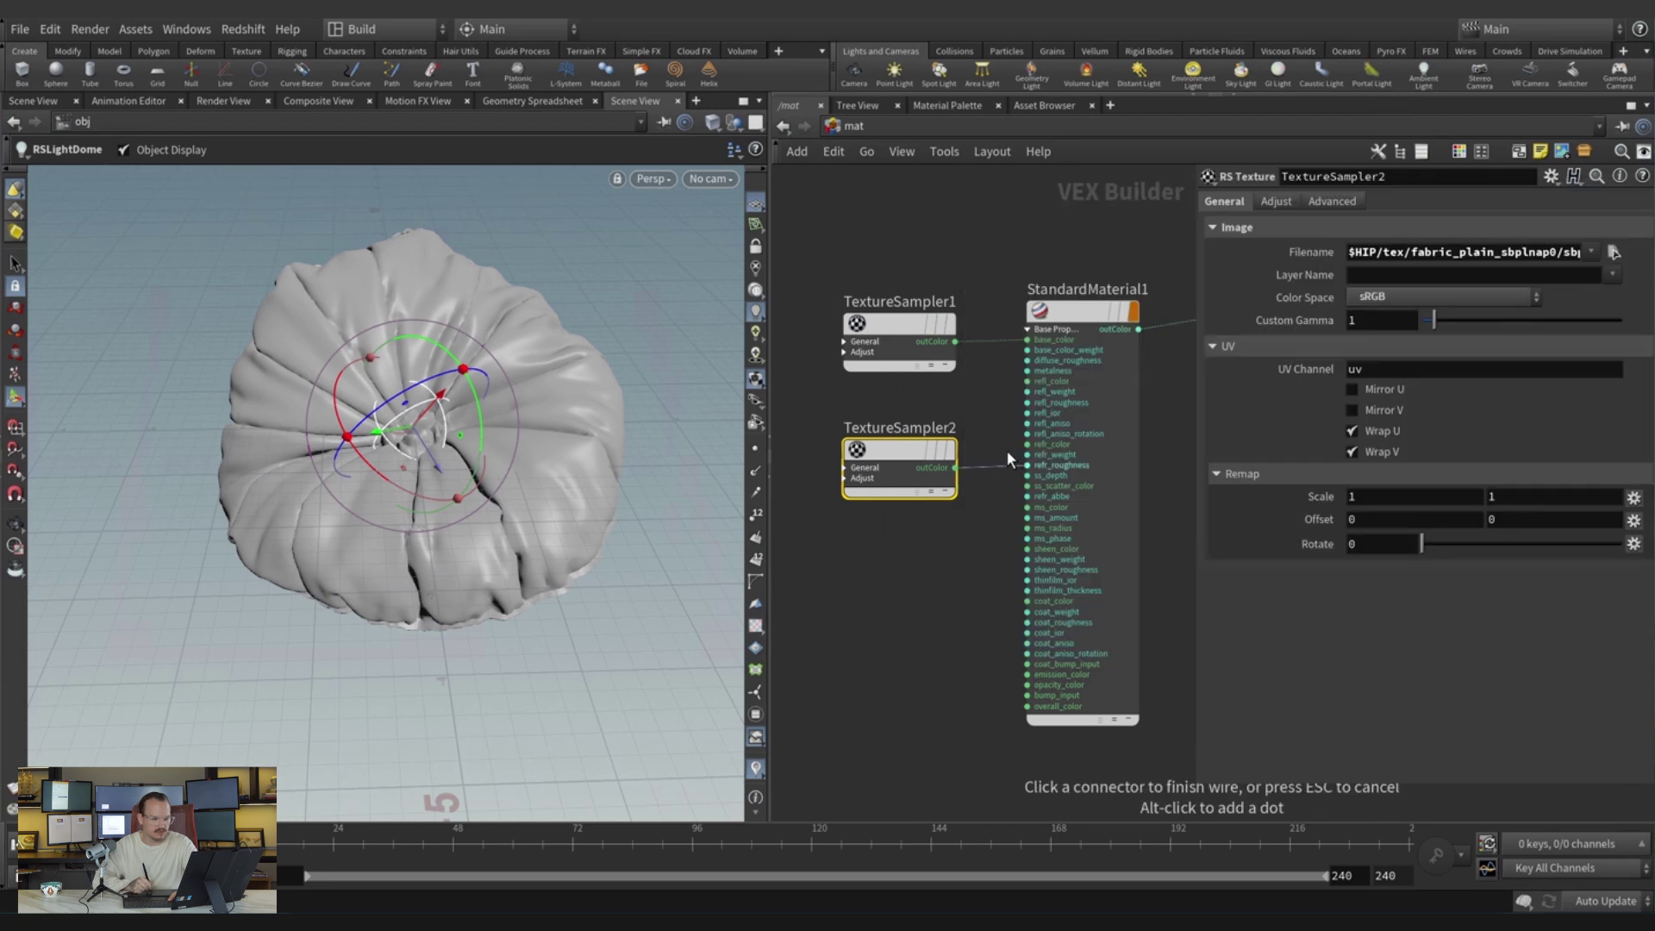
left_click(1037, 399)
Alt-drag a TextureSampler3 copy, load its image, and wire it to overall_color.
scroll(937, 448, "down", 3)
middle_click_drag(946, 532, 950, 427)
left_click_drag(899, 348, 897, 454, "alt")
left_click(1614, 252)
double_click(1310, 352)
scroll(949, 517, "up", 5)
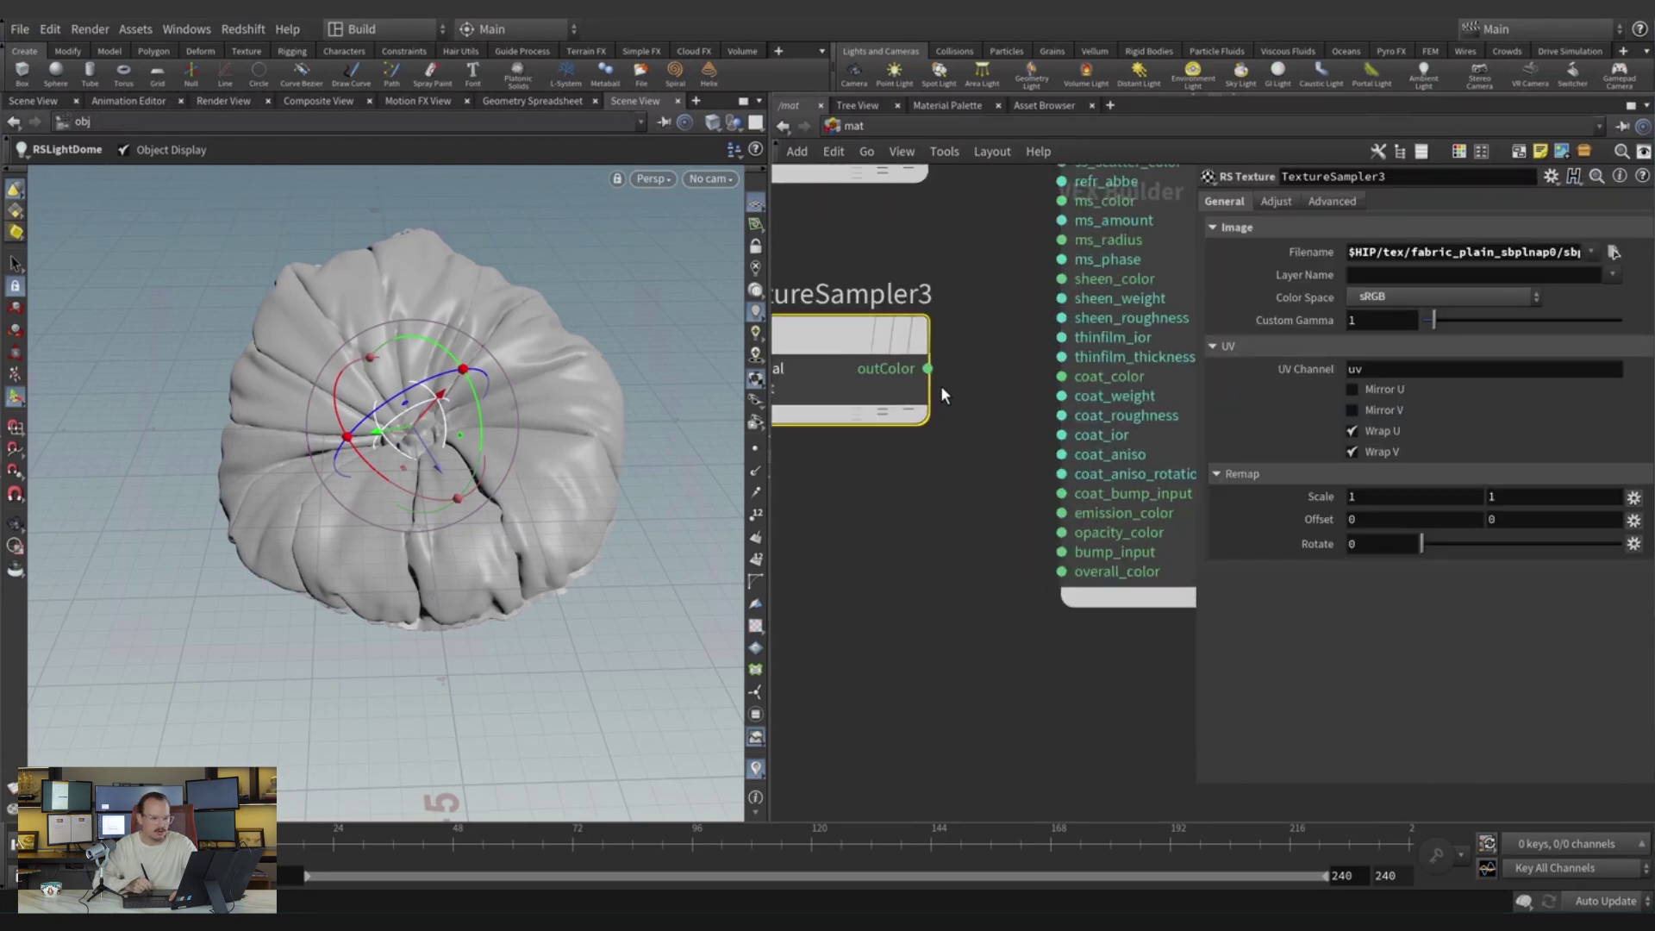
left_click(928, 368)
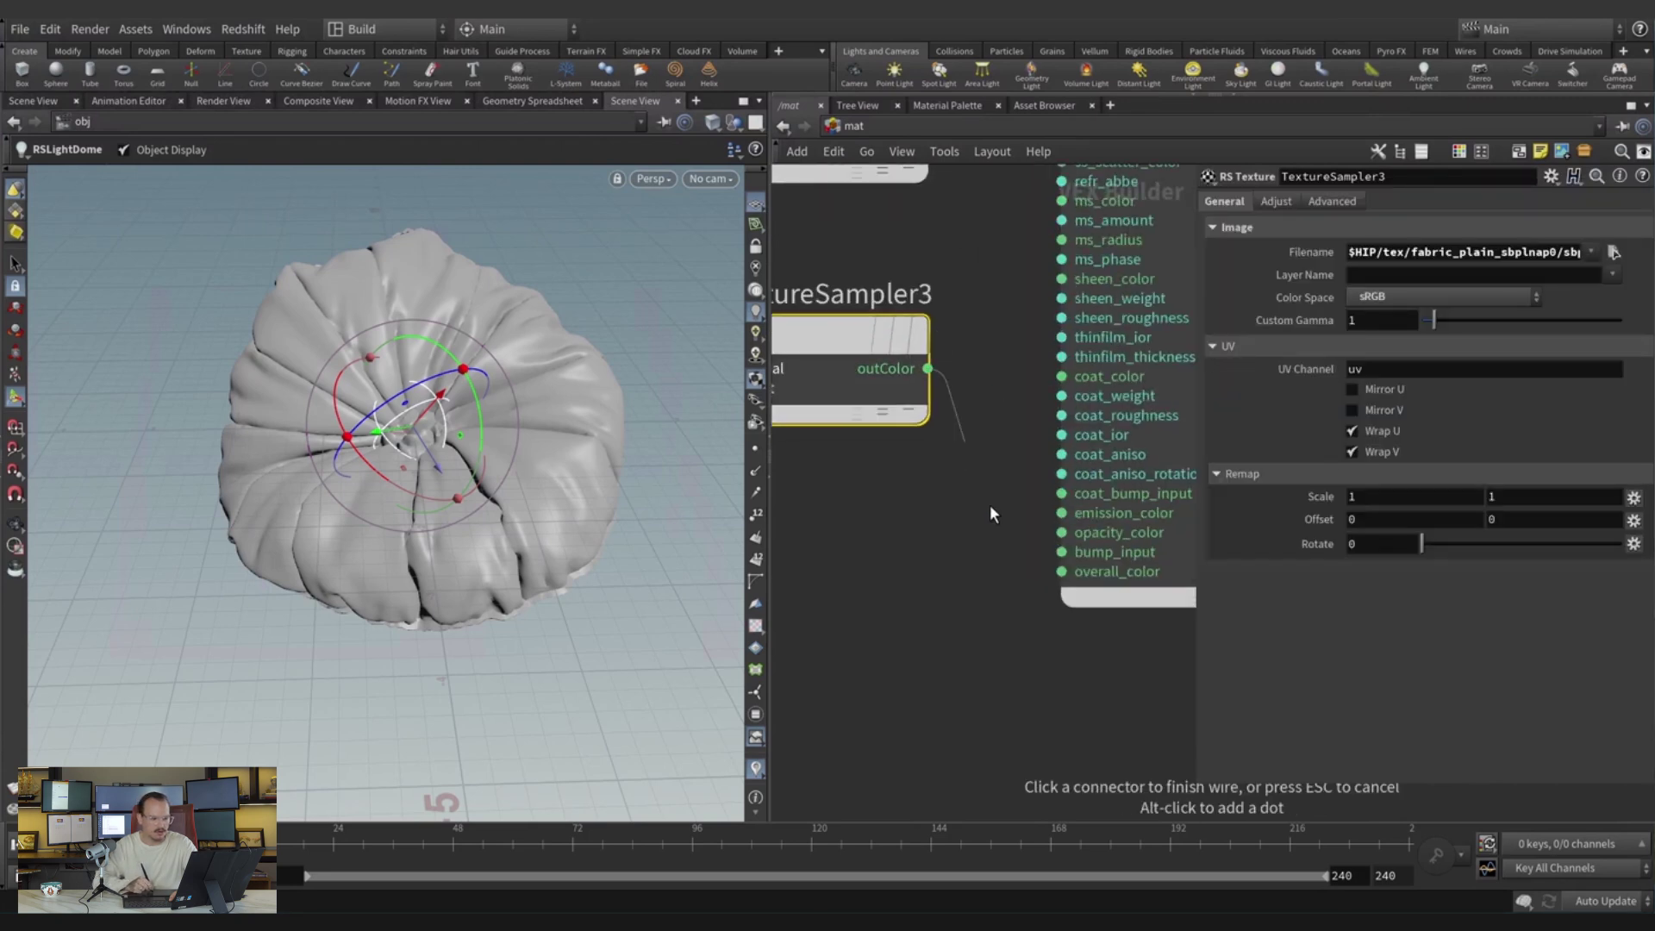
left_click(1062, 572)
Copy TextureSampler4 below and load the displacement image, leaving it unconnected.
scroll(949, 544, "down", 5)
middle_click_drag(938, 562, 905, 379)
left_click_drag(905, 379, 930, 520, "alt")
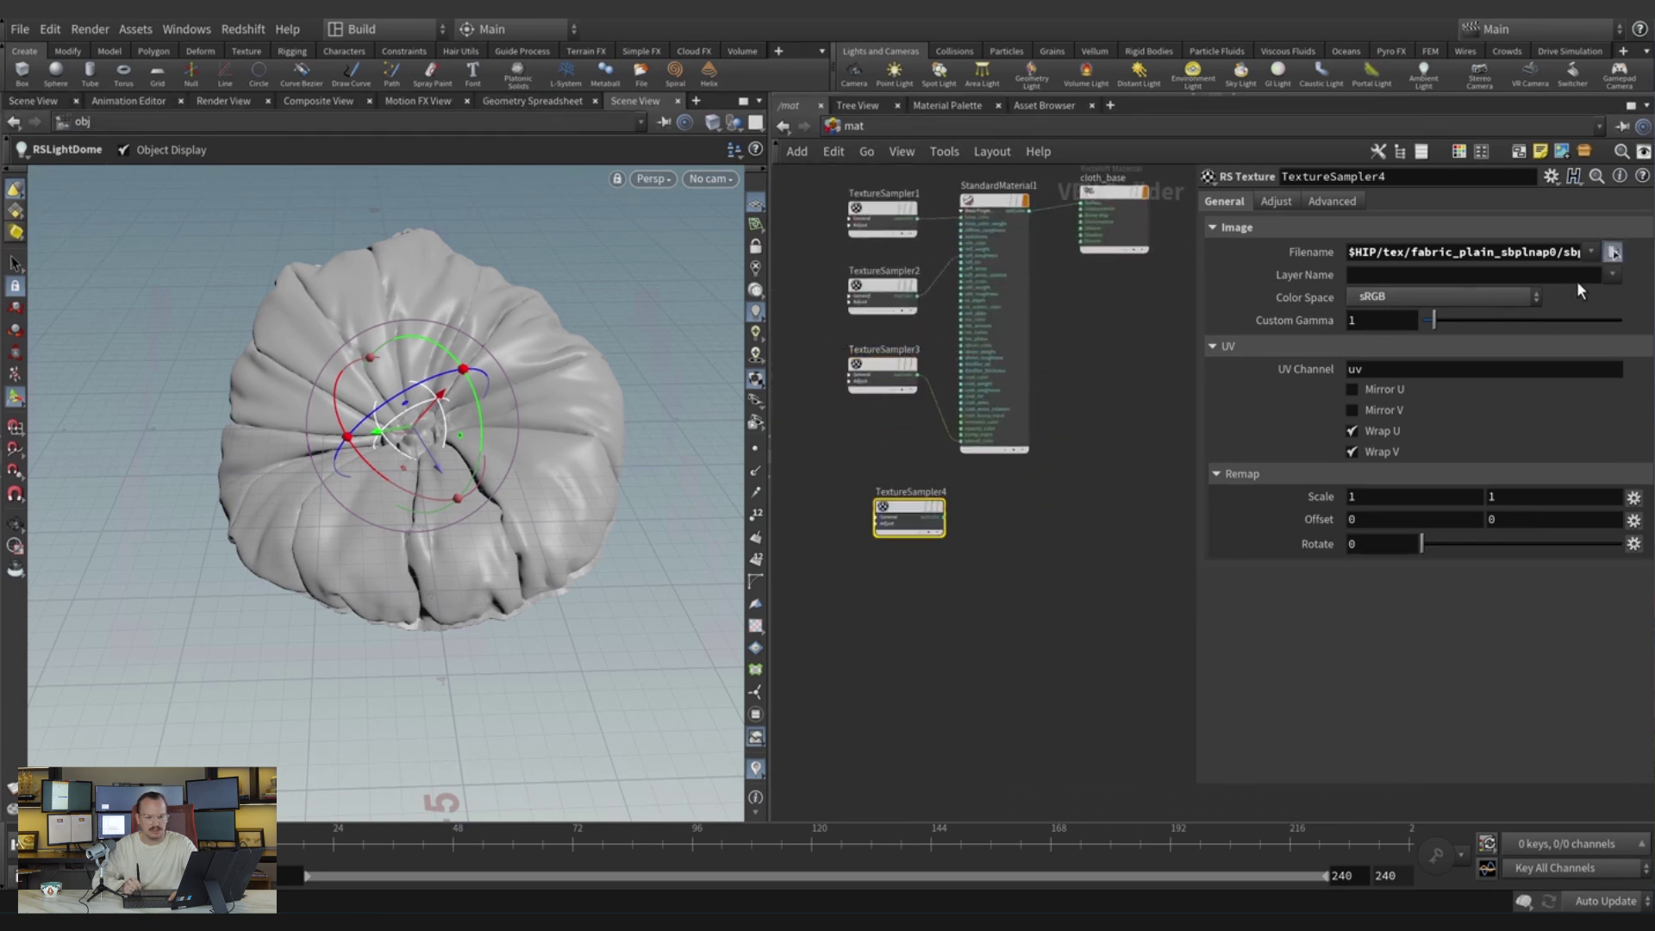
left_click(1614, 252)
left_click(1330, 390)
double_click(1330, 393)
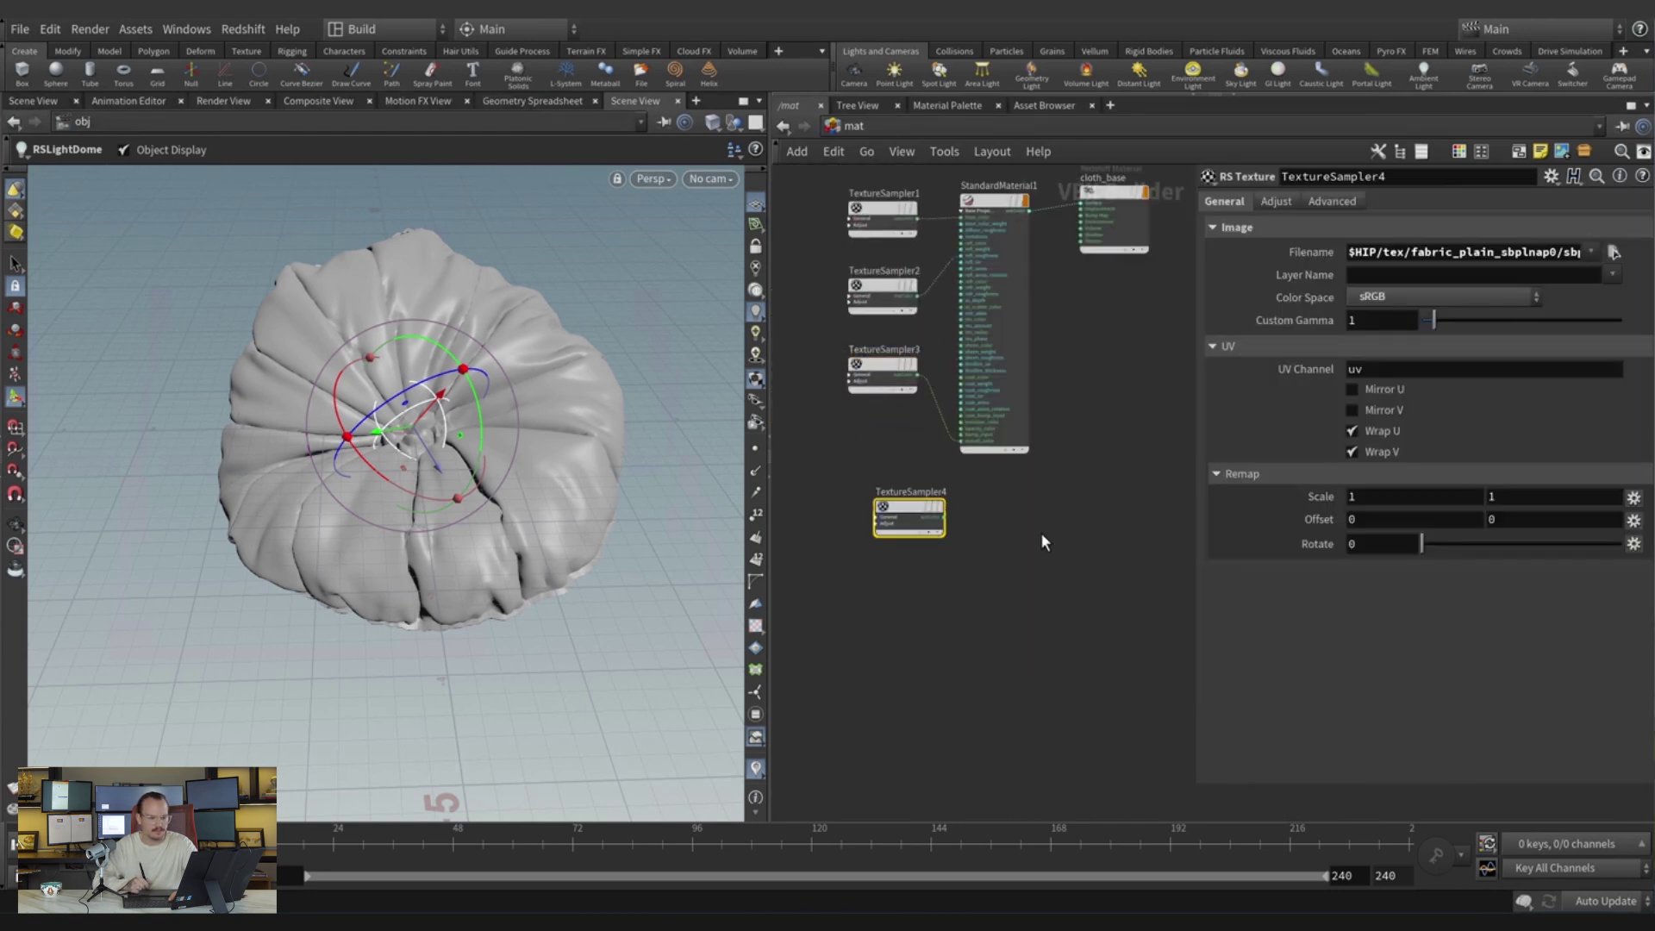
middle_click_drag(1083, 516, 1028, 526)
left_click(1028, 517)
Add BumpMap1 fed by TextureSampler4 and connect it to cloth_base's bump input.
key("Tab")
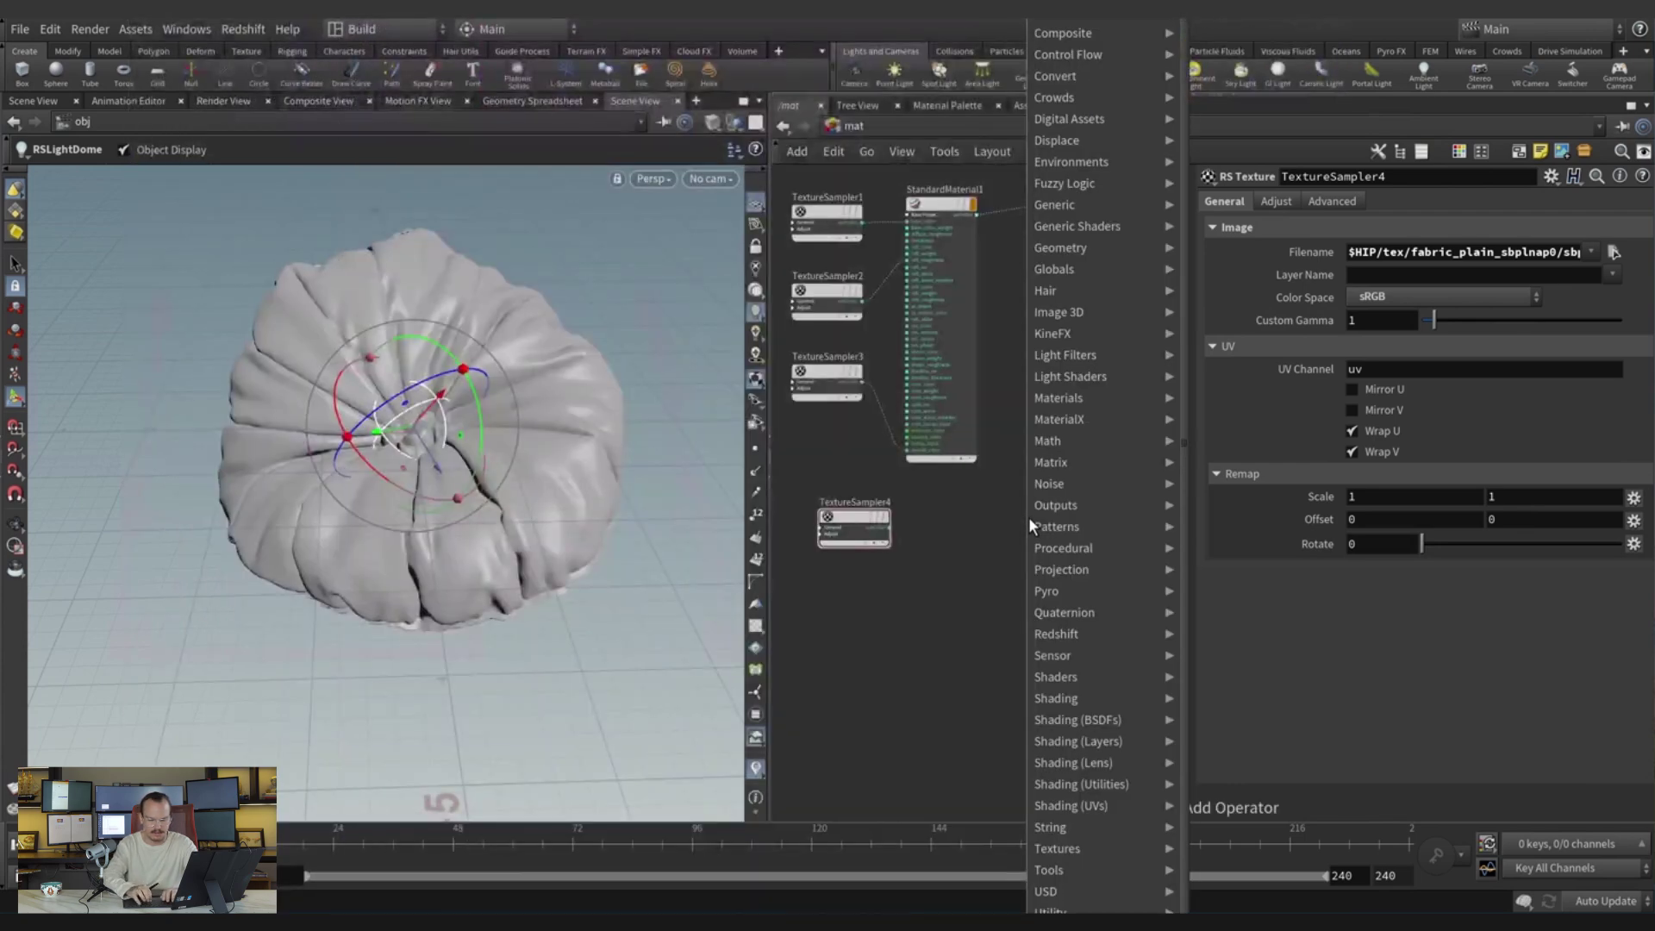
left_click(1212, 22)
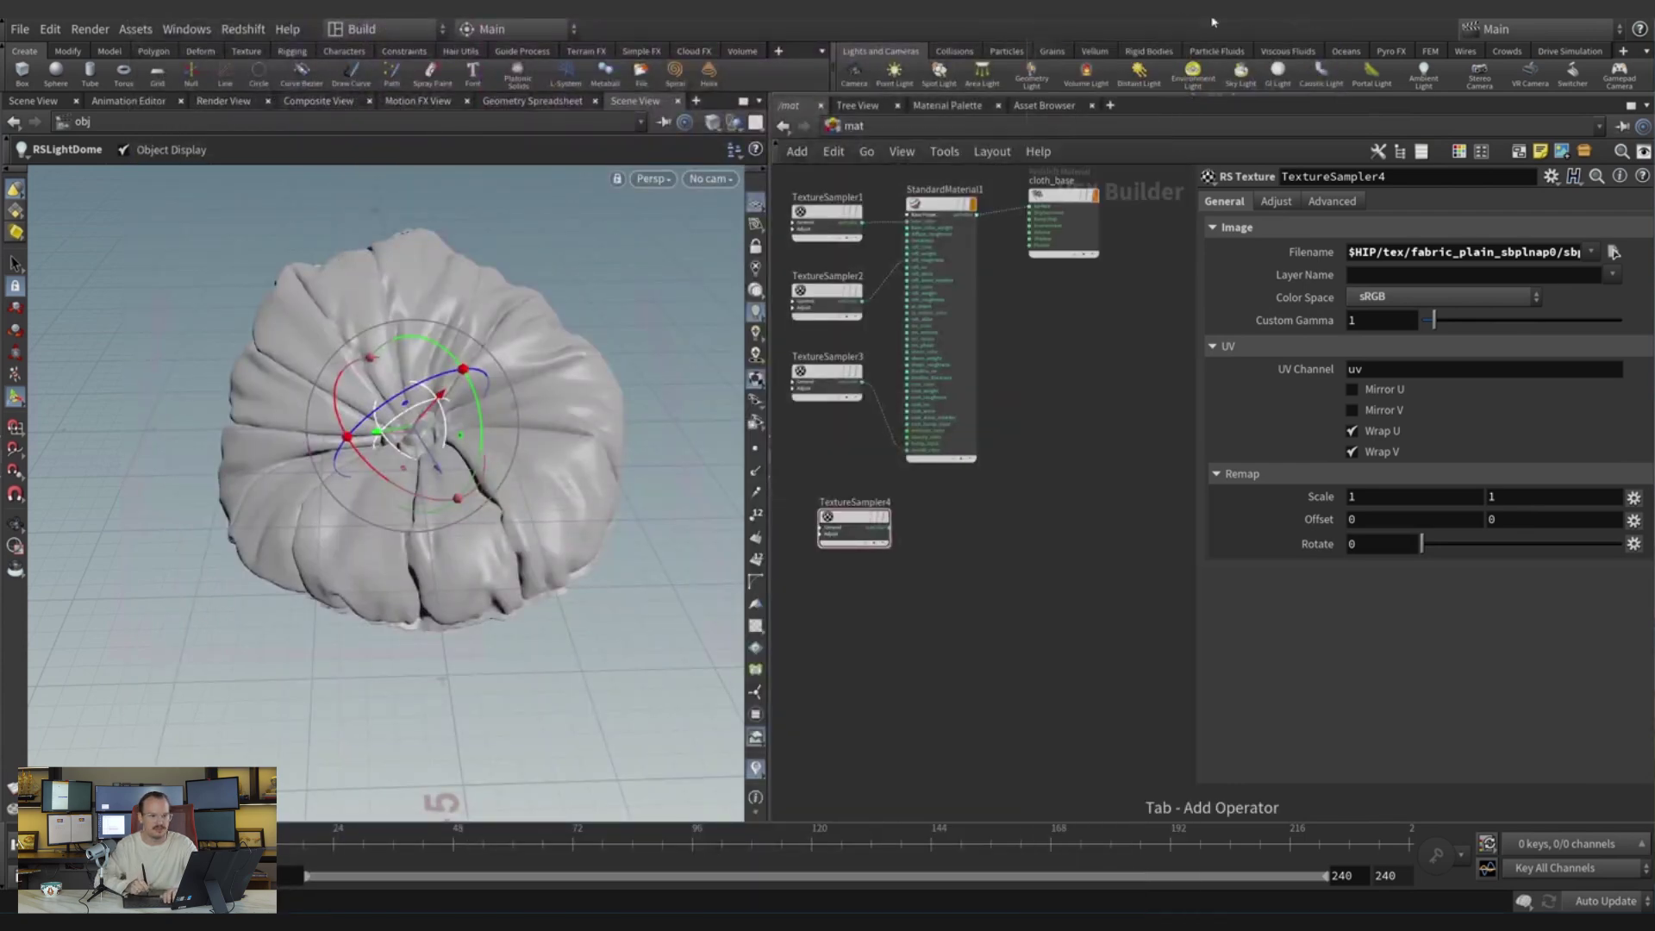
left_click(1037, 459)
scroll(952, 496, "up", 2)
left_click(864, 539)
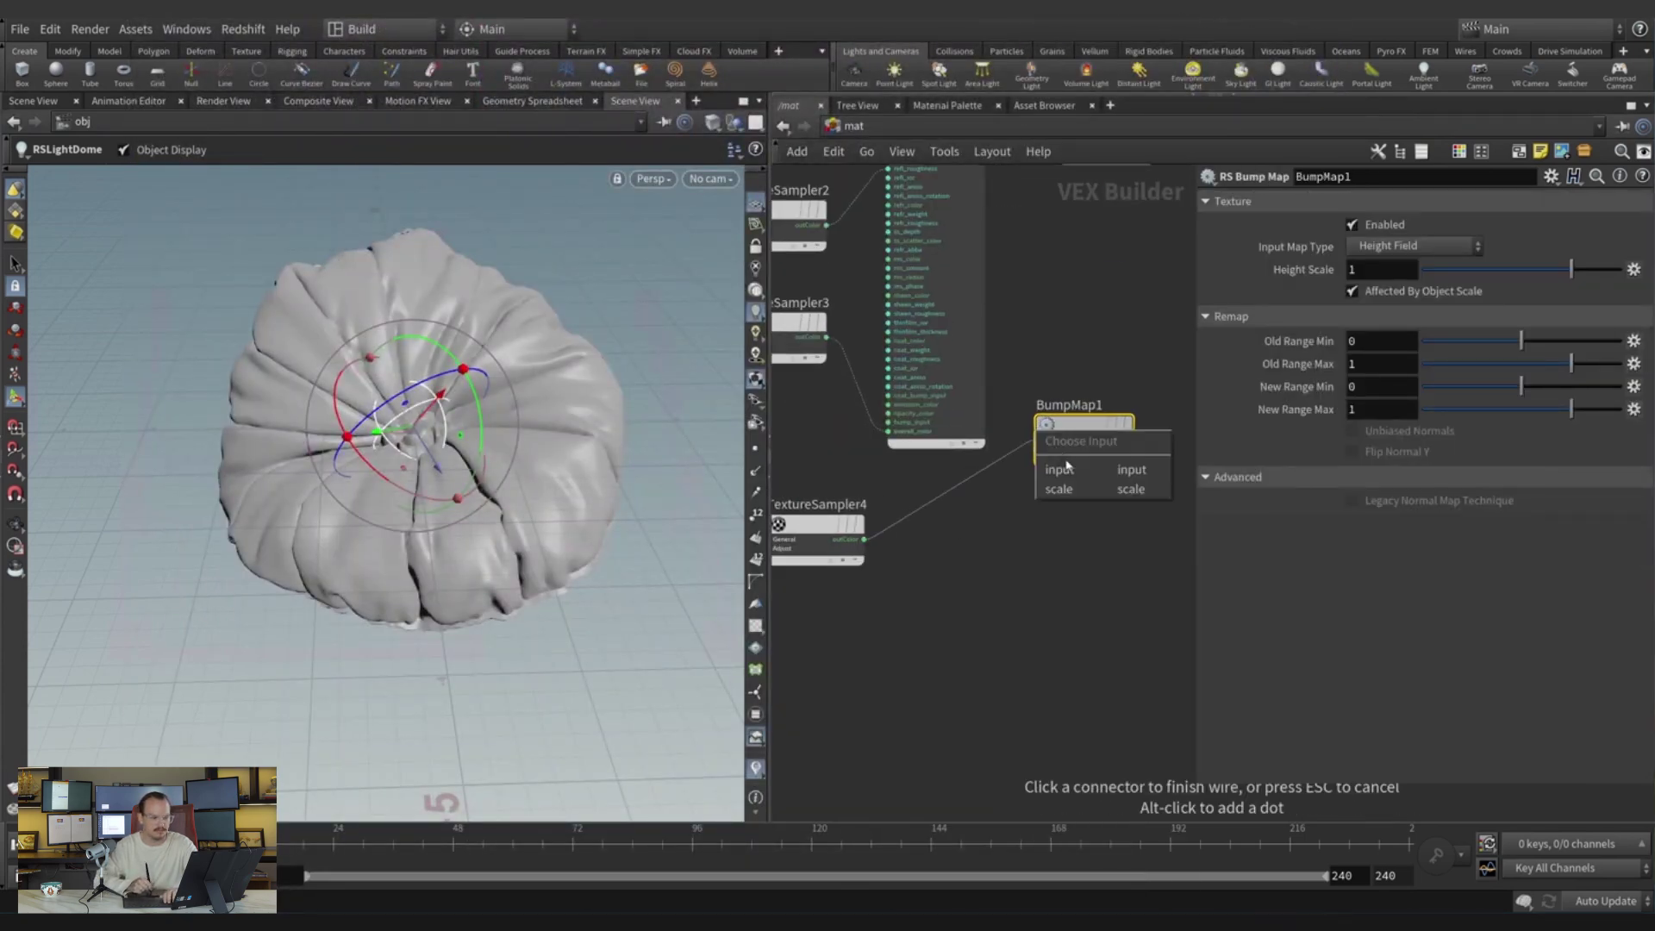
left_click(1039, 438)
middle_click_drag(1143, 398, 1096, 509)
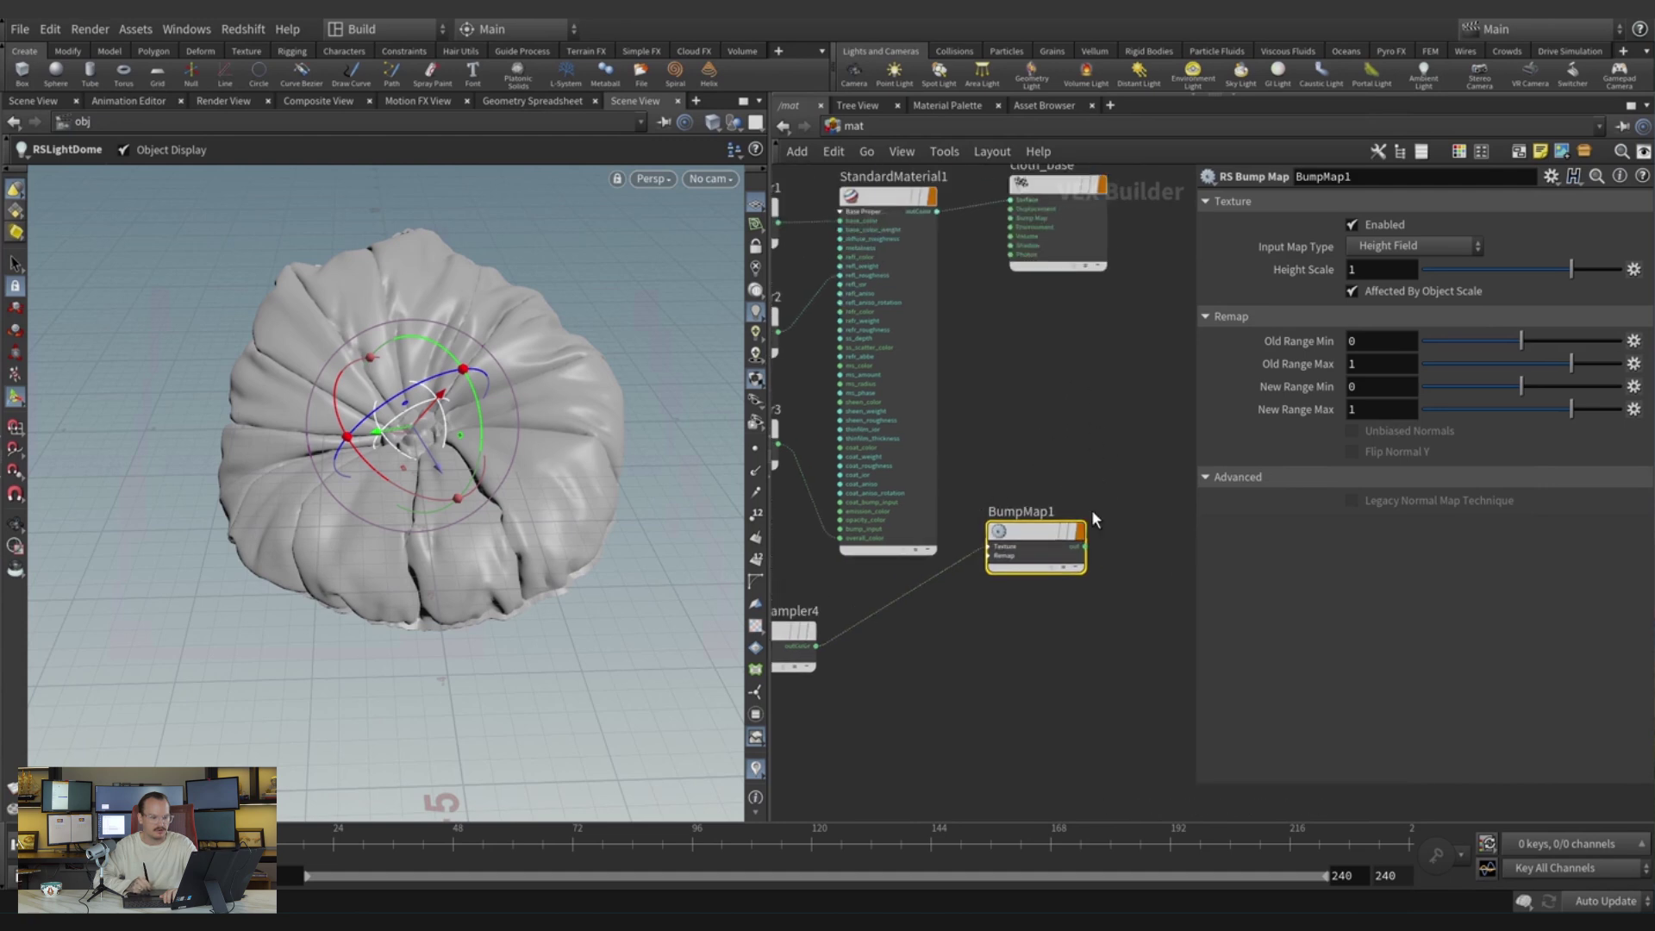
left_click(1085, 546)
left_click(1010, 217)
Set BumpMap1's Height Scale to .01 and frame all nodes.
left_click(1380, 269)
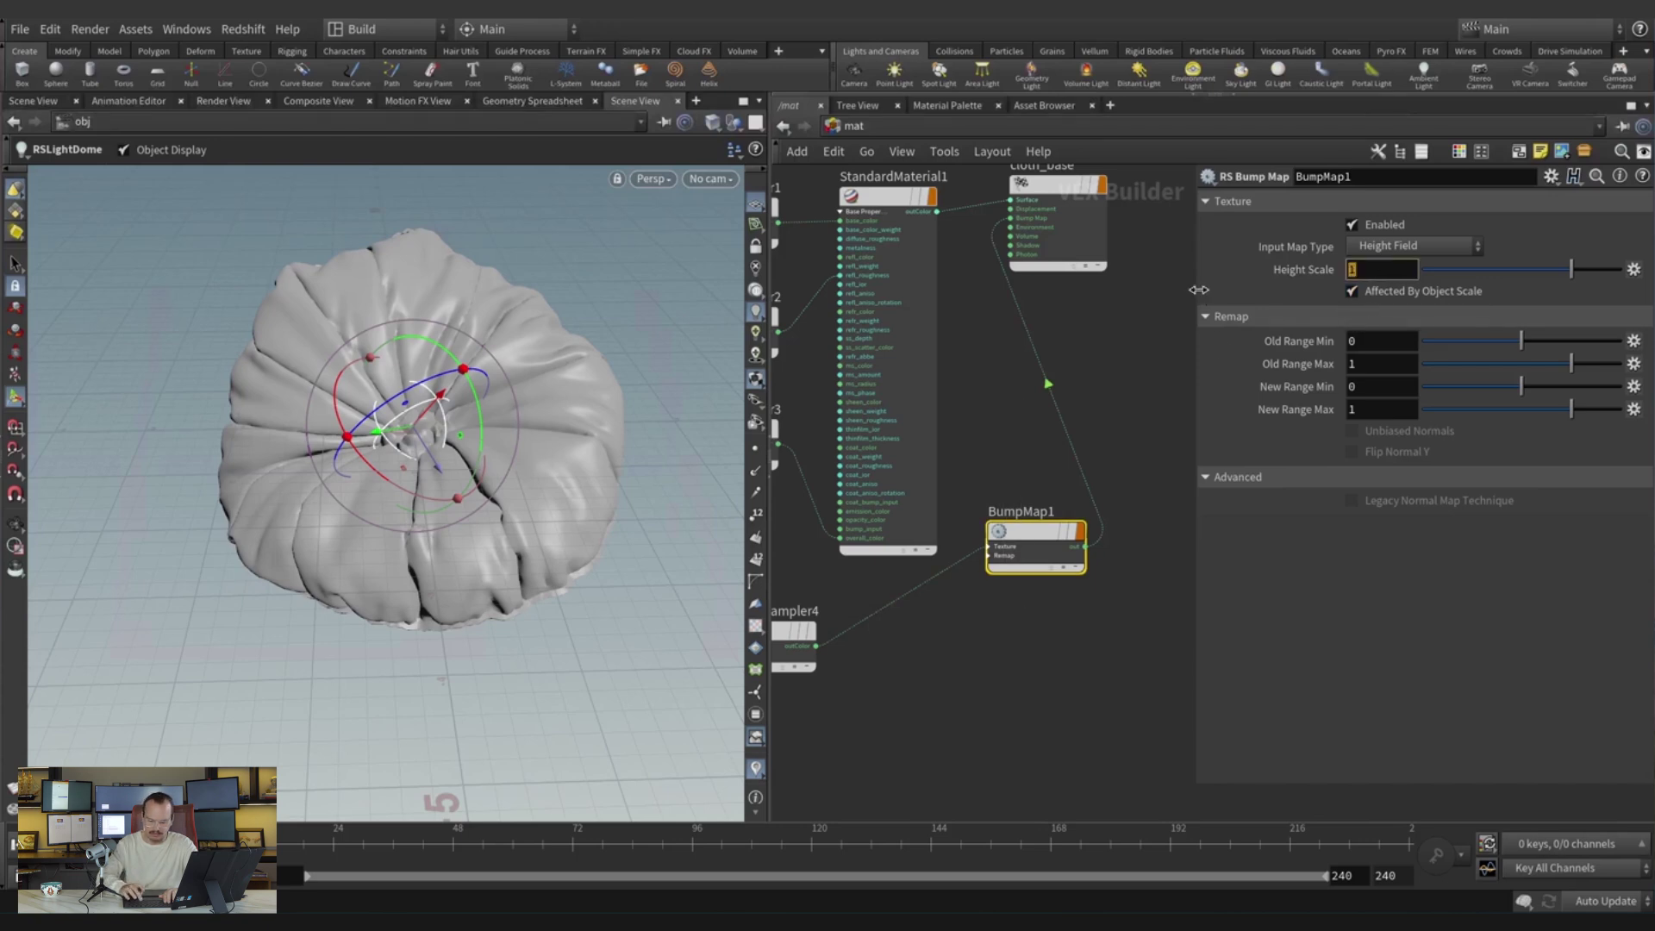
type(".01")
key("Return")
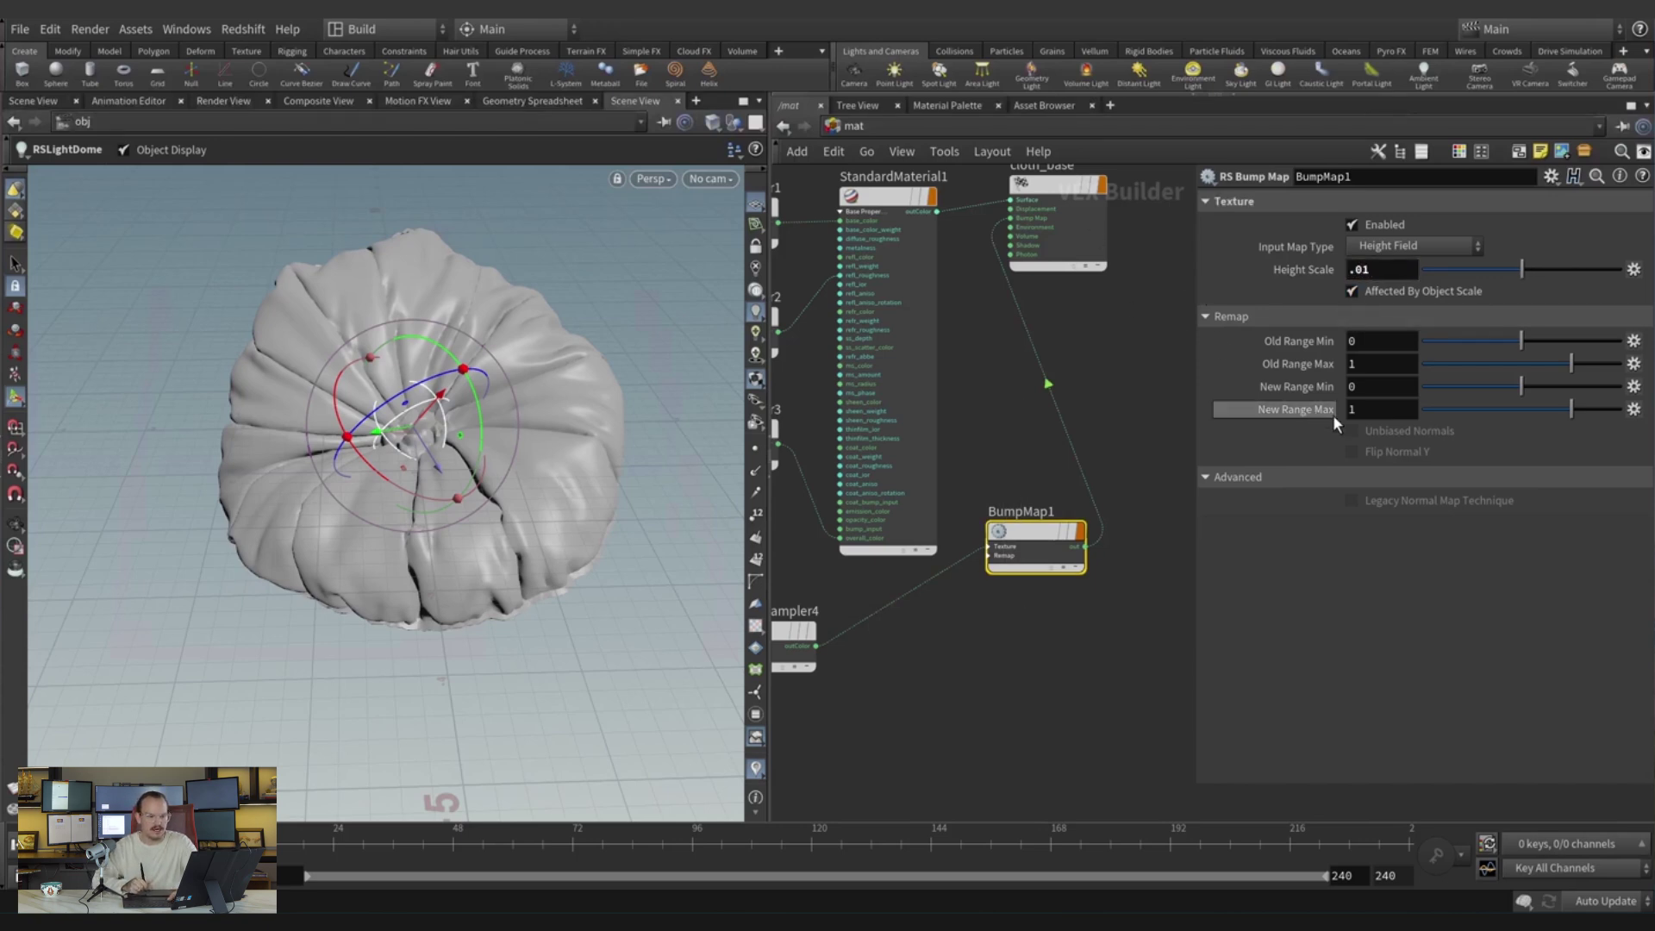
key("h")
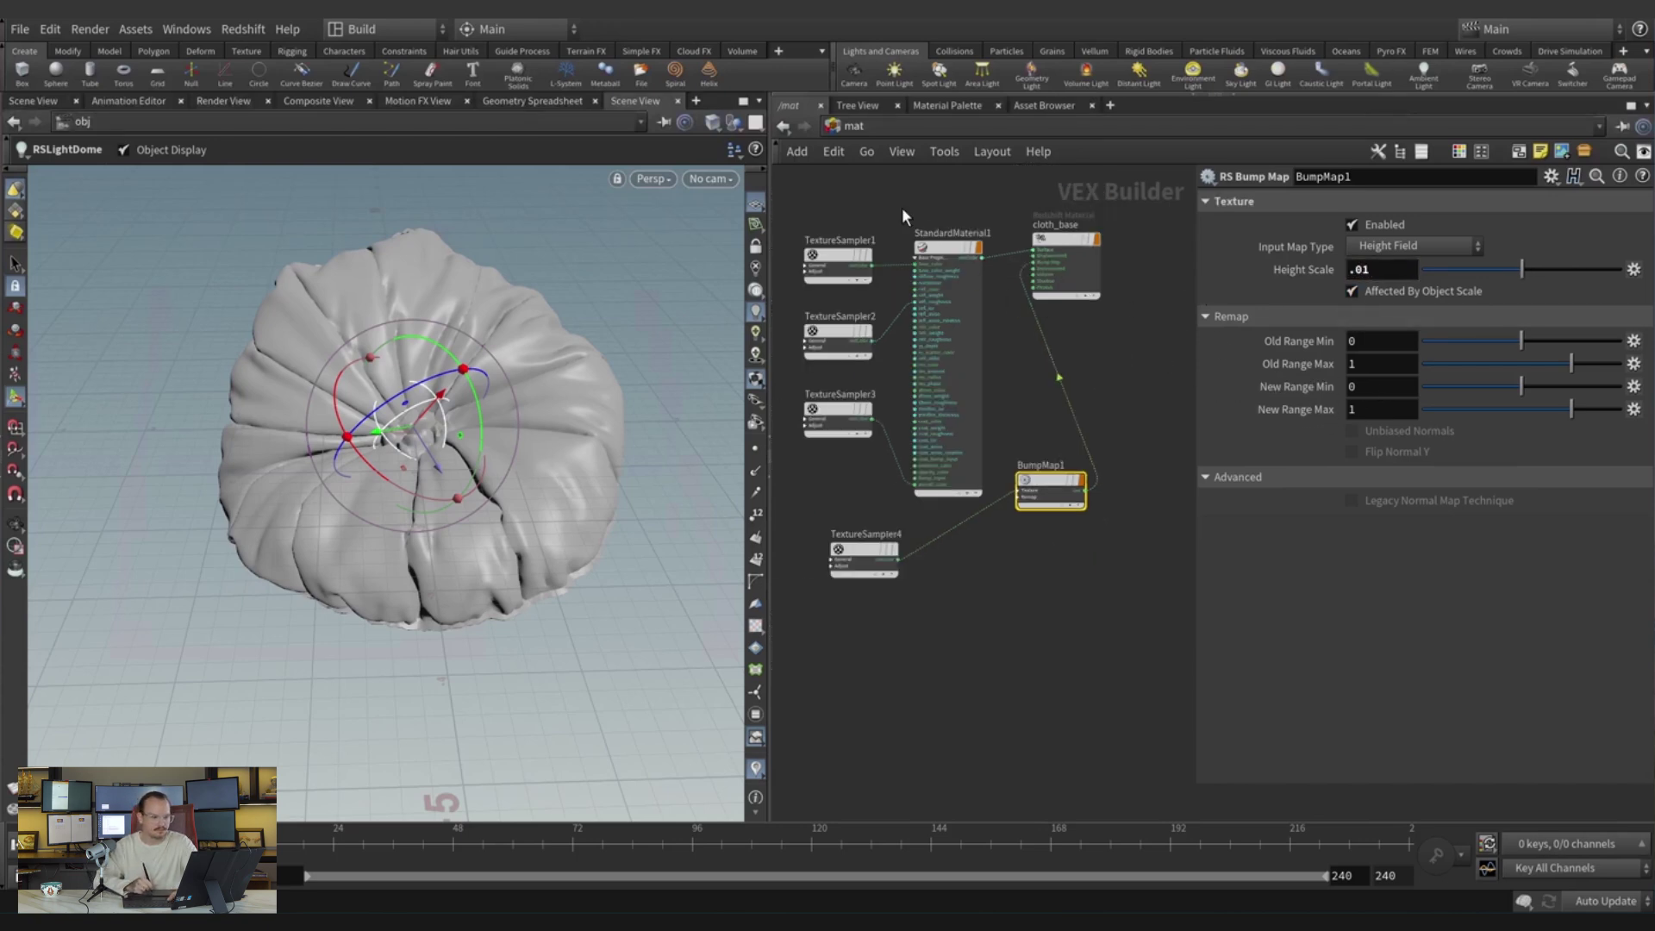
left_click(866, 131)
Enable Redshift tessellation on geo1.
left_click(901, 205)
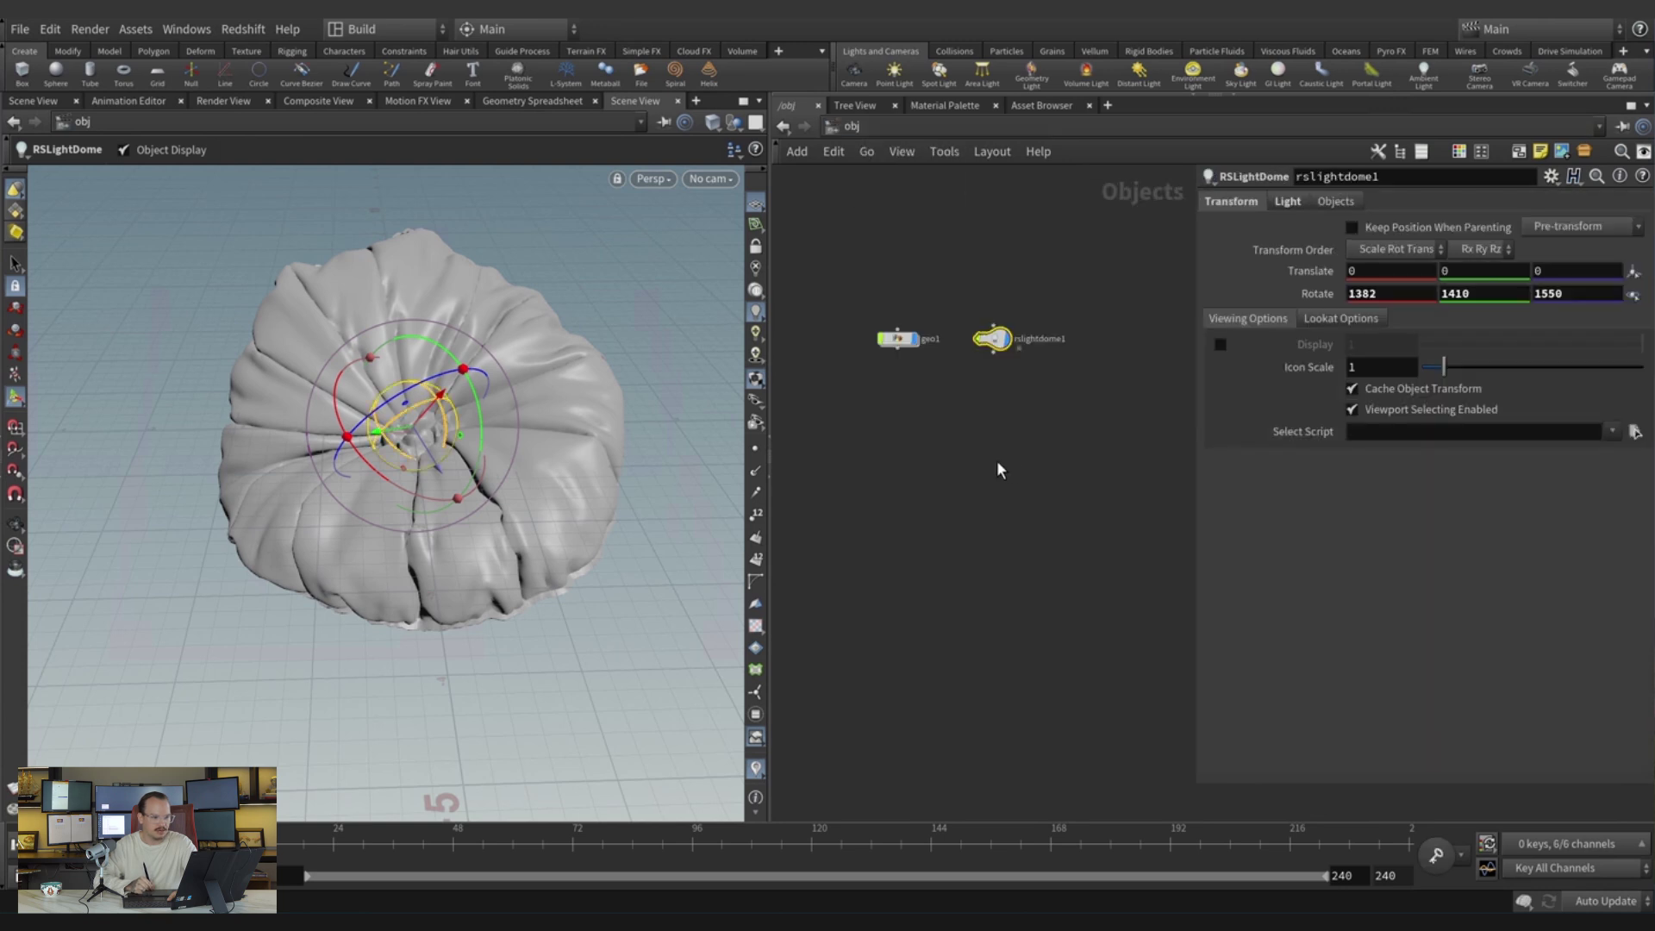
left_click(898, 338)
left_click(1392, 227)
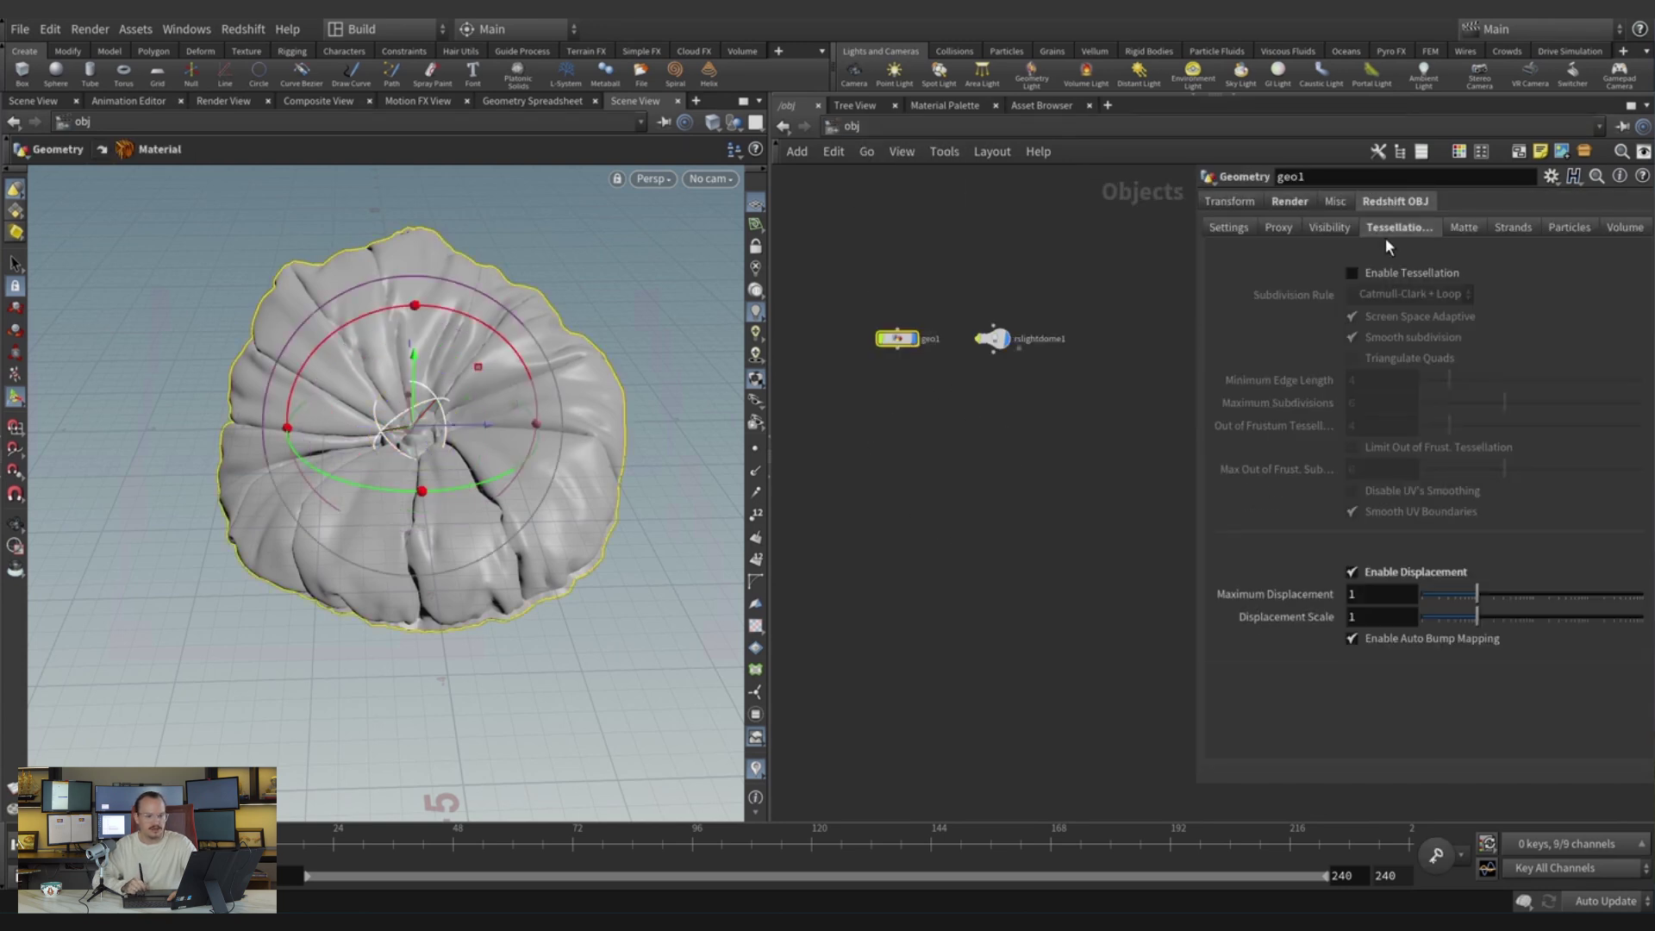
left_click(1410, 275)
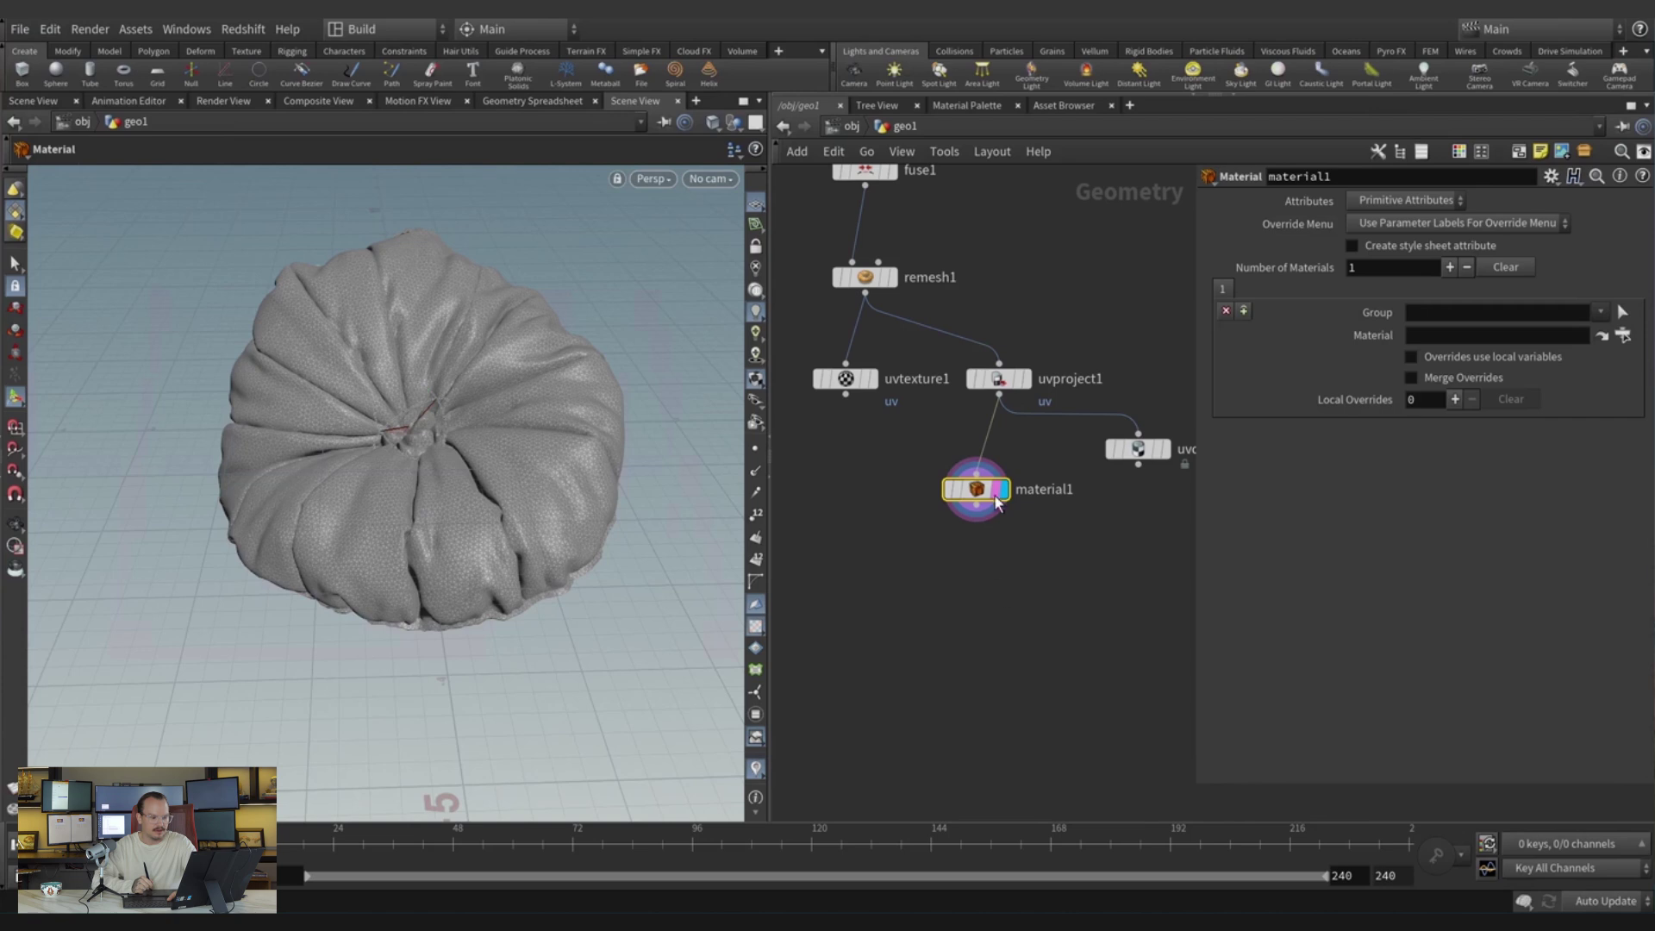
Assign /mat/cloth_base as the material path in material1.
left_click(1624, 336)
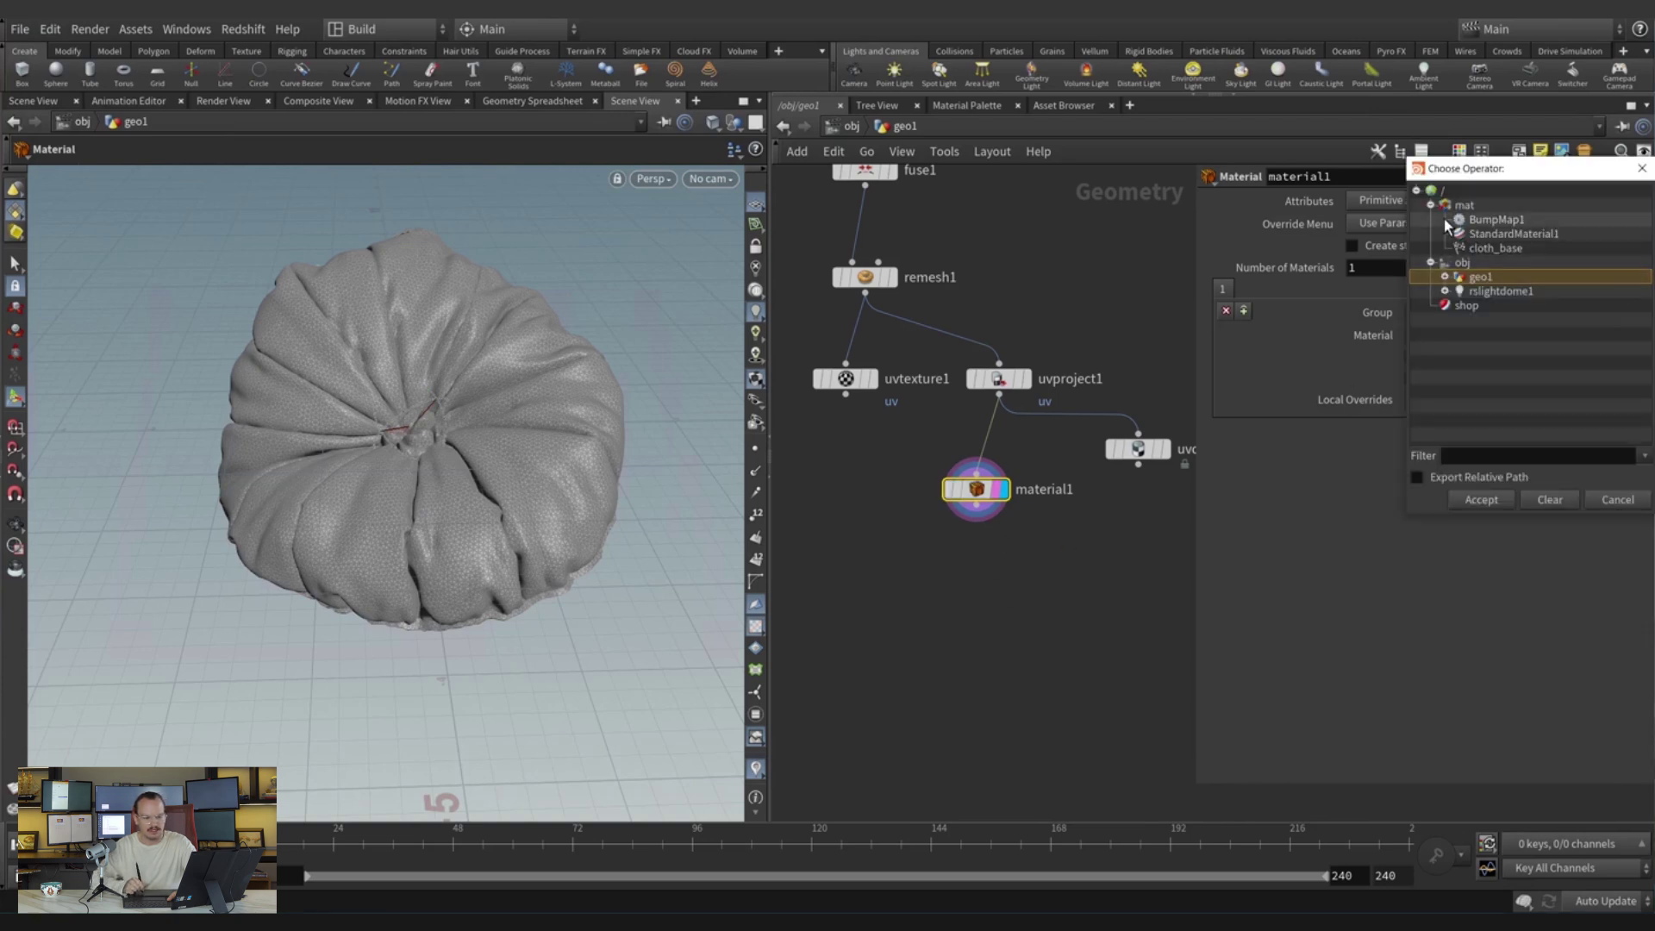
double_click(1476, 247)
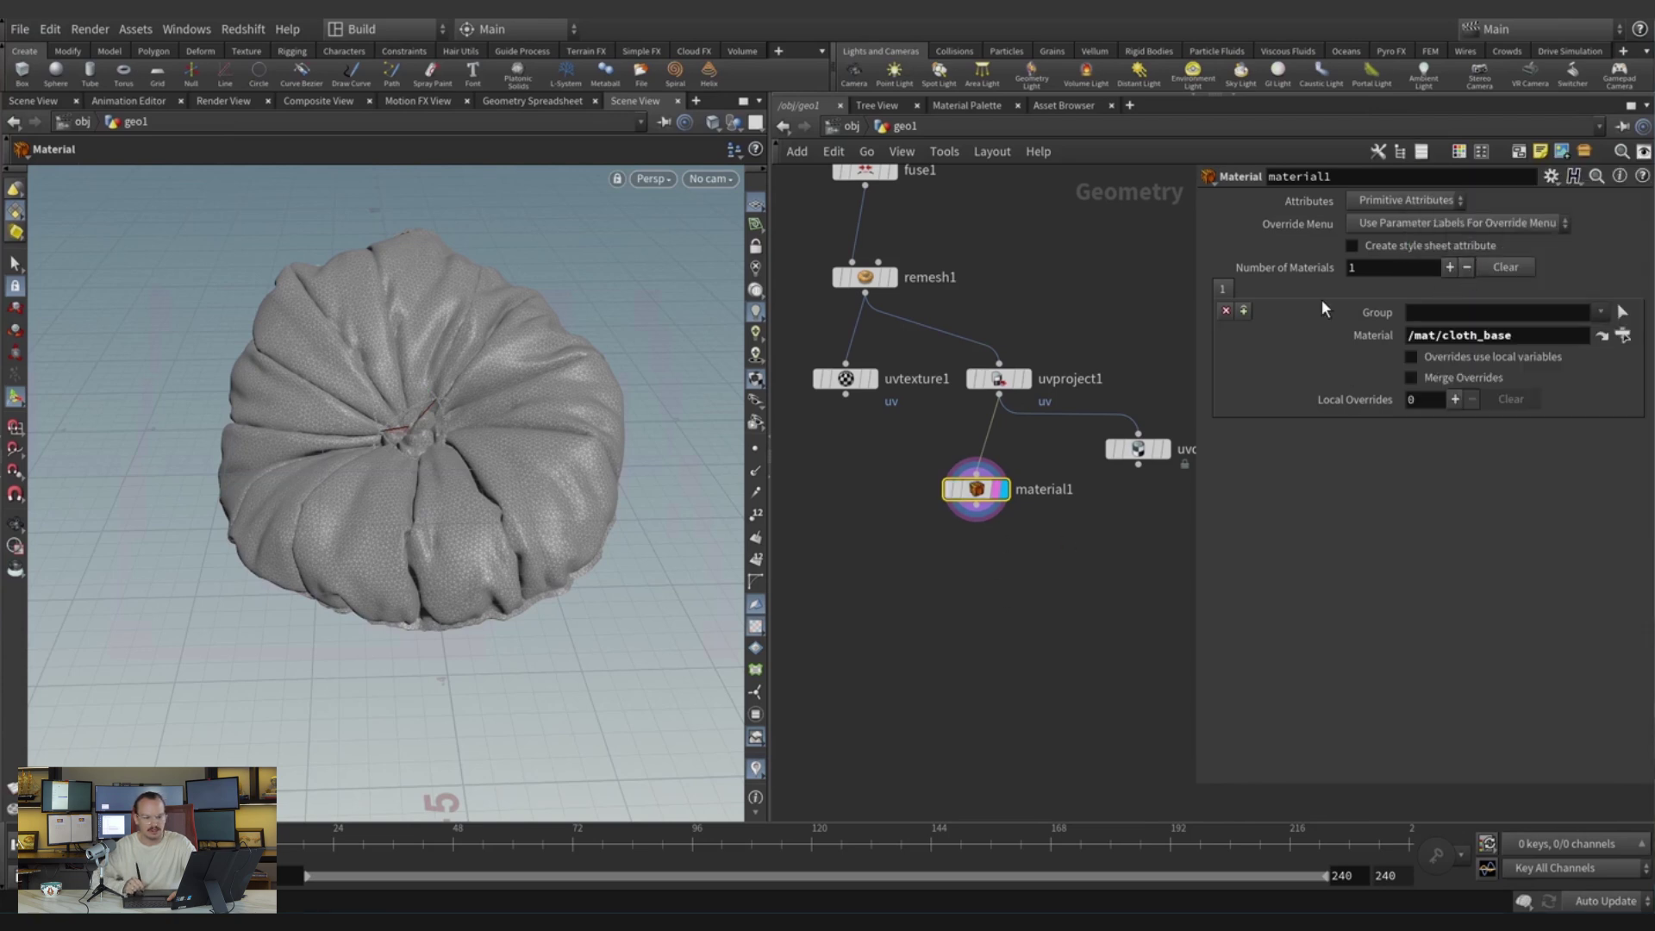
left_click(850, 129)
In /out, delete the old Redshift render node.
left_click(885, 250)
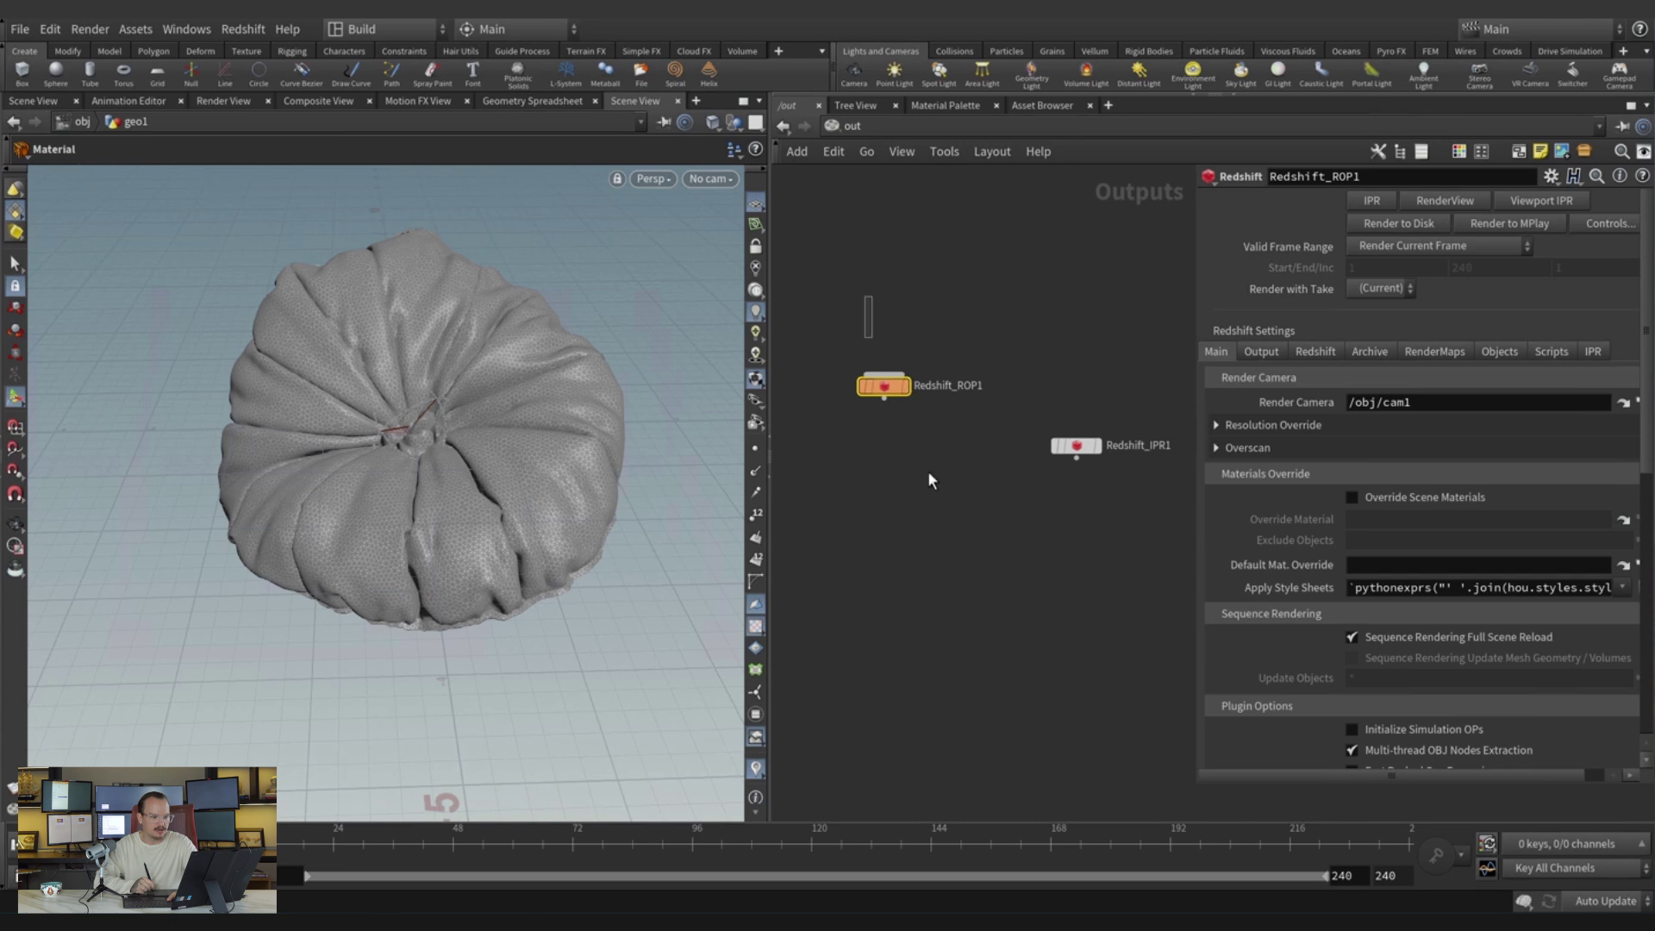
middle_click_drag(931, 436, 945, 415)
left_click_drag(902, 366, 920, 426)
left_click_drag(895, 331, 1047, 517)
left_click(1090, 424, "shift")
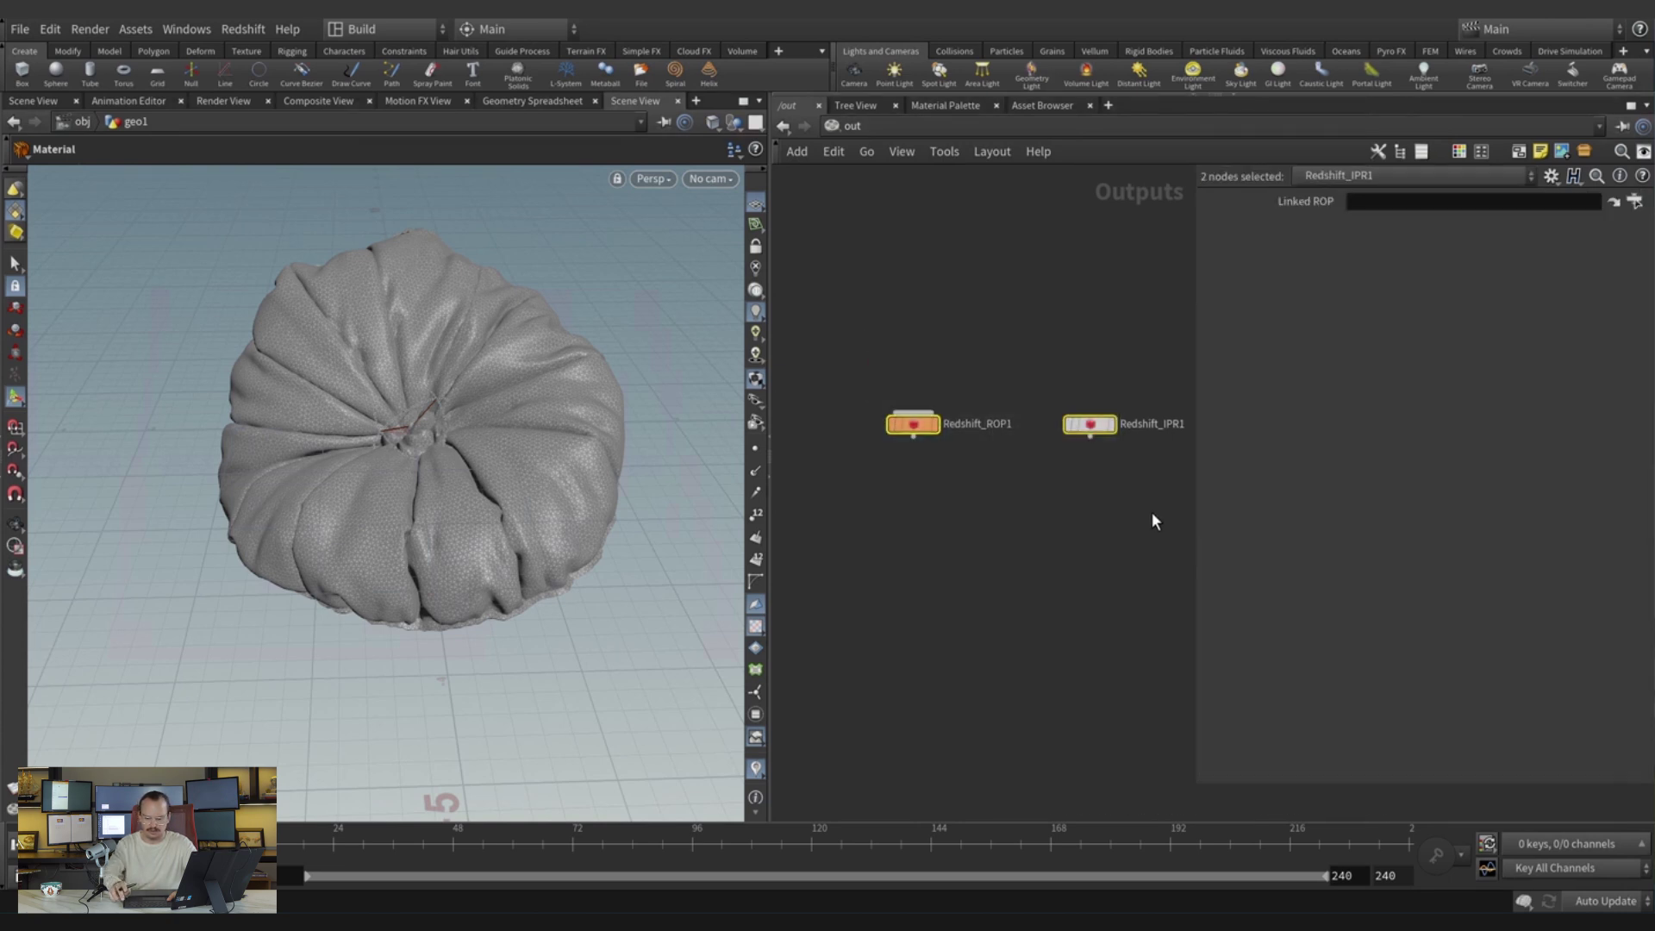
key("Delete")
Add a Redshift_ROP1 left of Redshift_IPR1 and open the Redshift Render View.
key("Tab")
type("reds")
left_click(1087, 401)
left_click(923, 393)
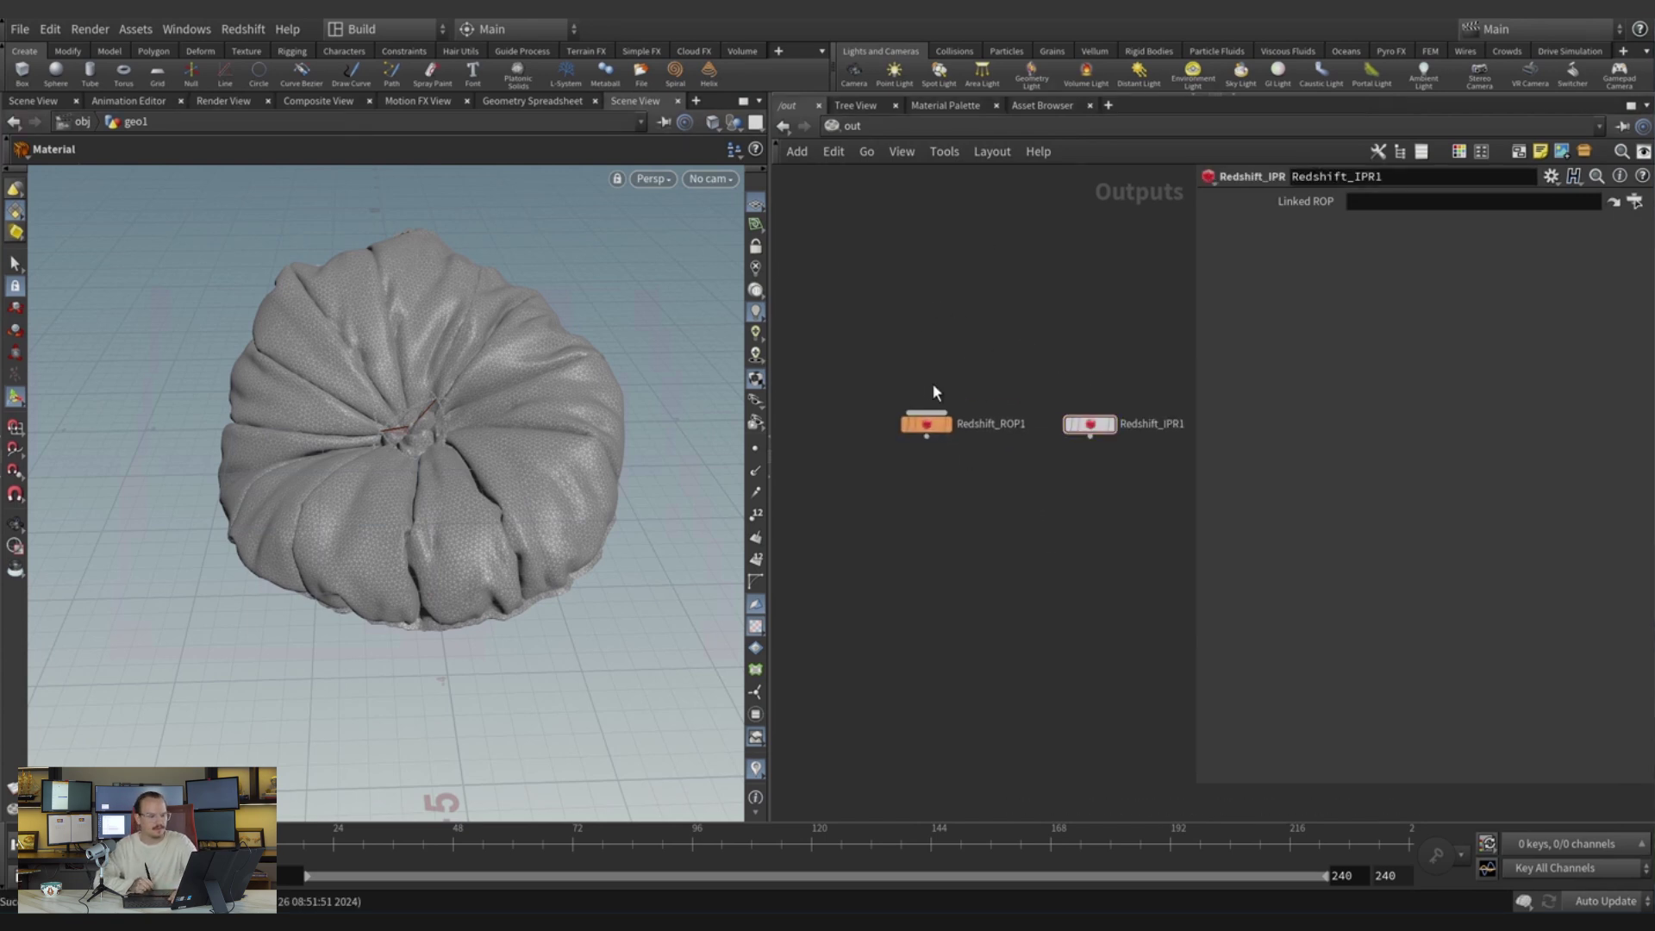
left_click_drag(990, 510, 995, 516)
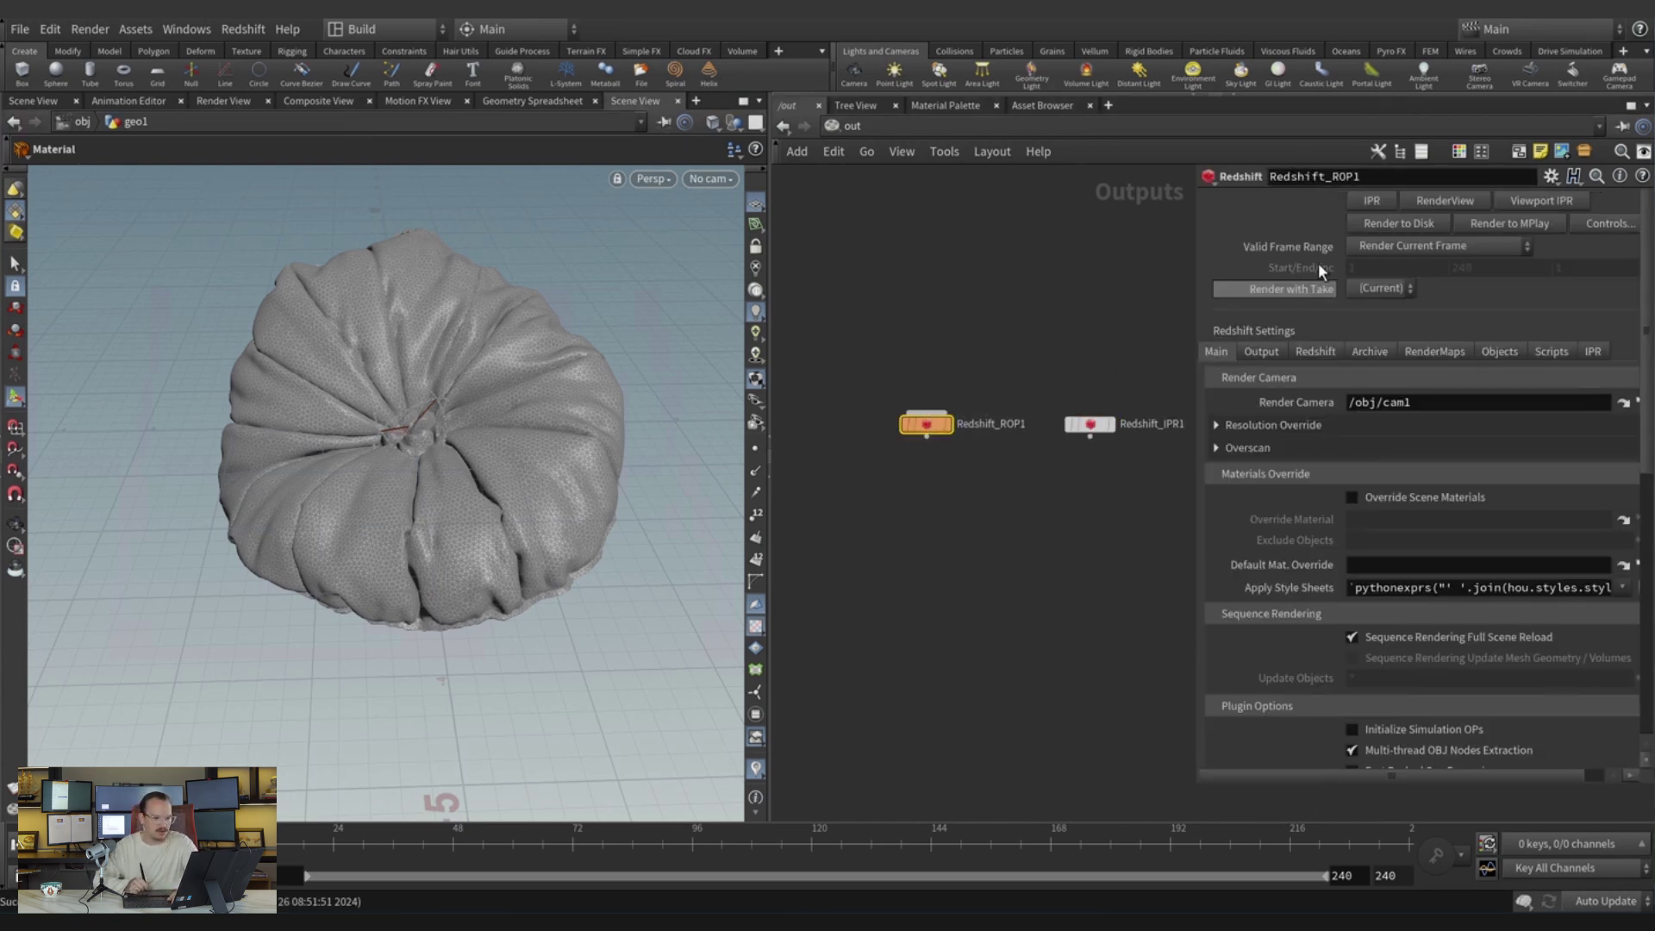
left_click(1433, 200)
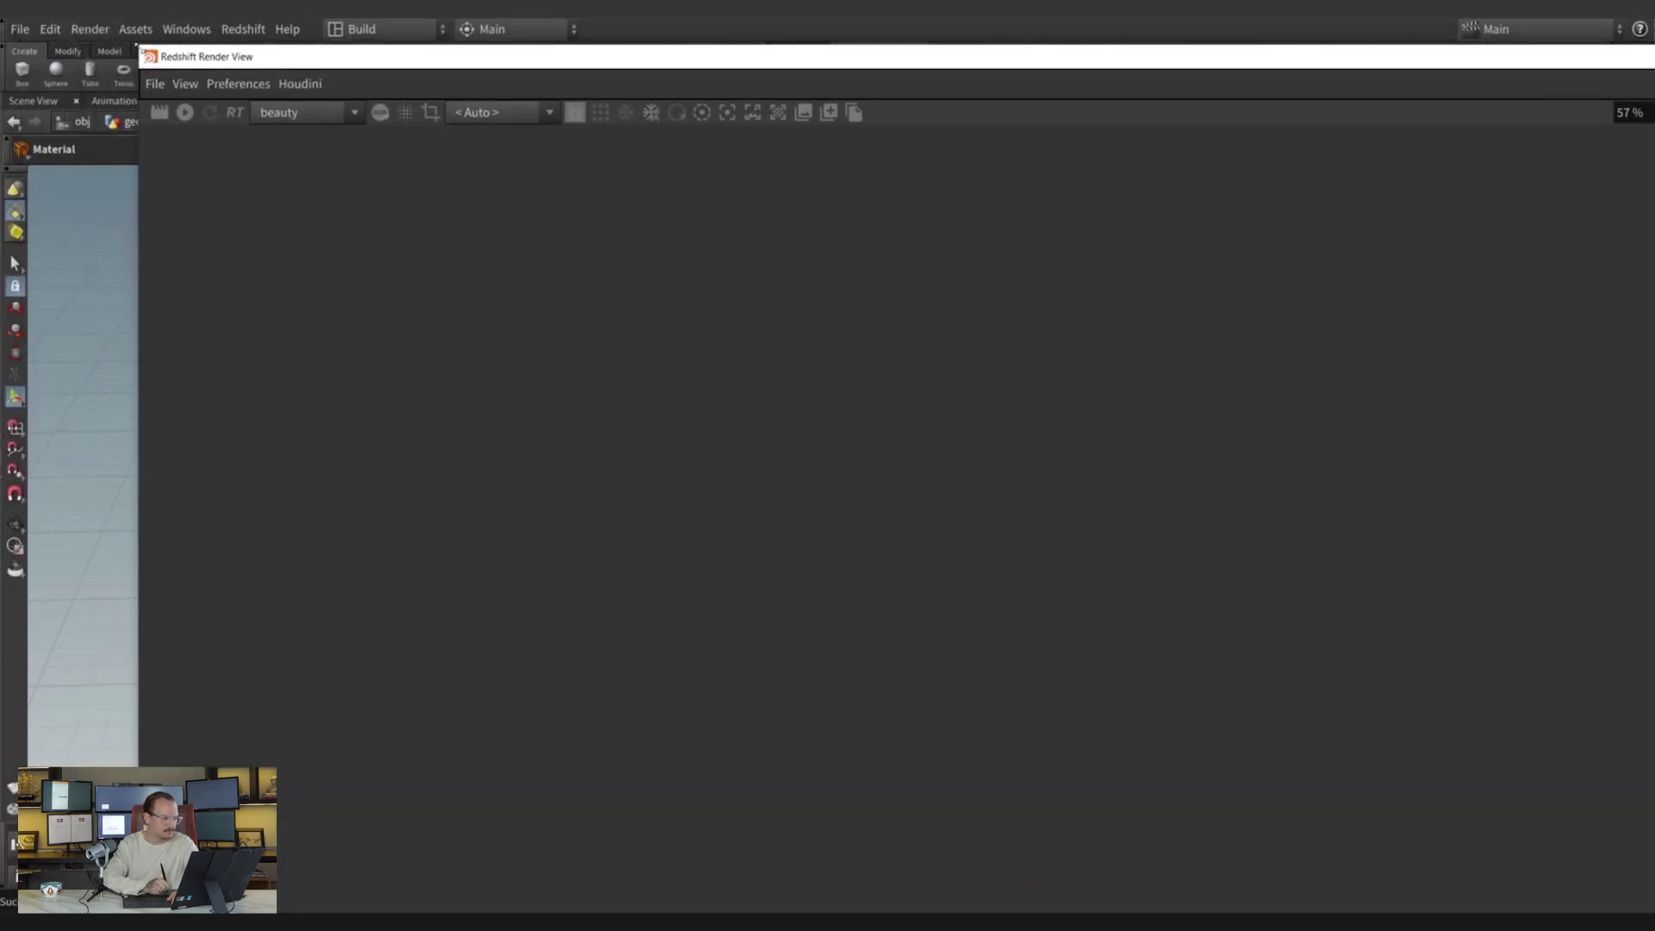
Shrink and position the Render View window in the lower middle, then return to /obj.
left_click_drag(159, 57, 1008, 730)
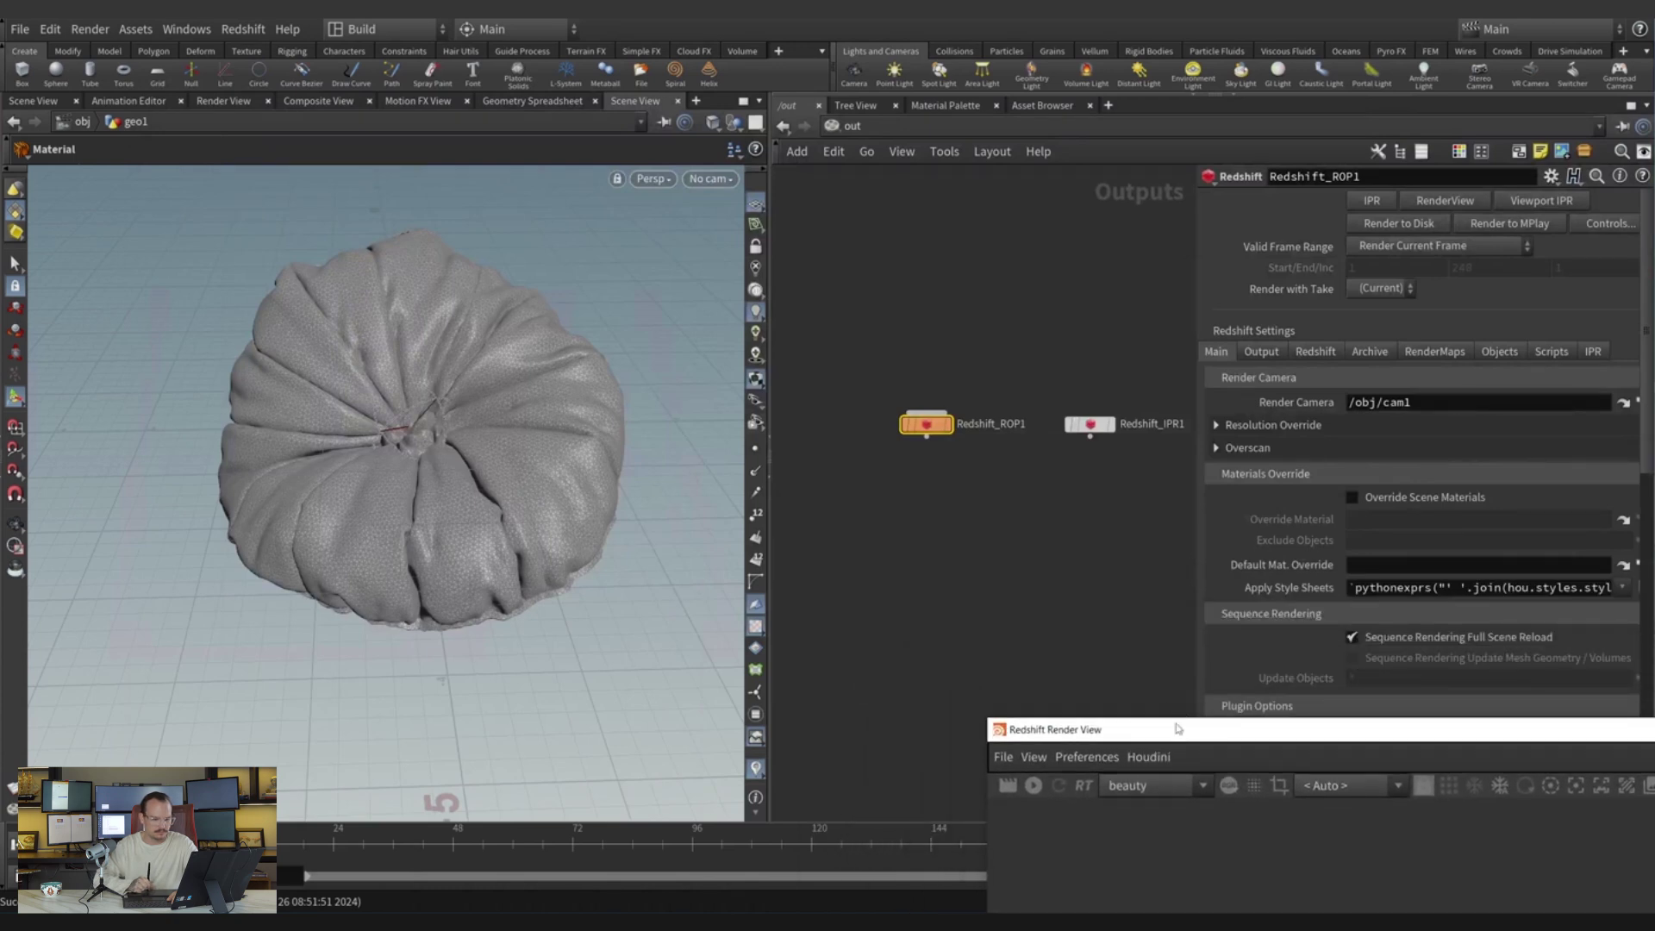
left_click_drag(1160, 721, 274, 211)
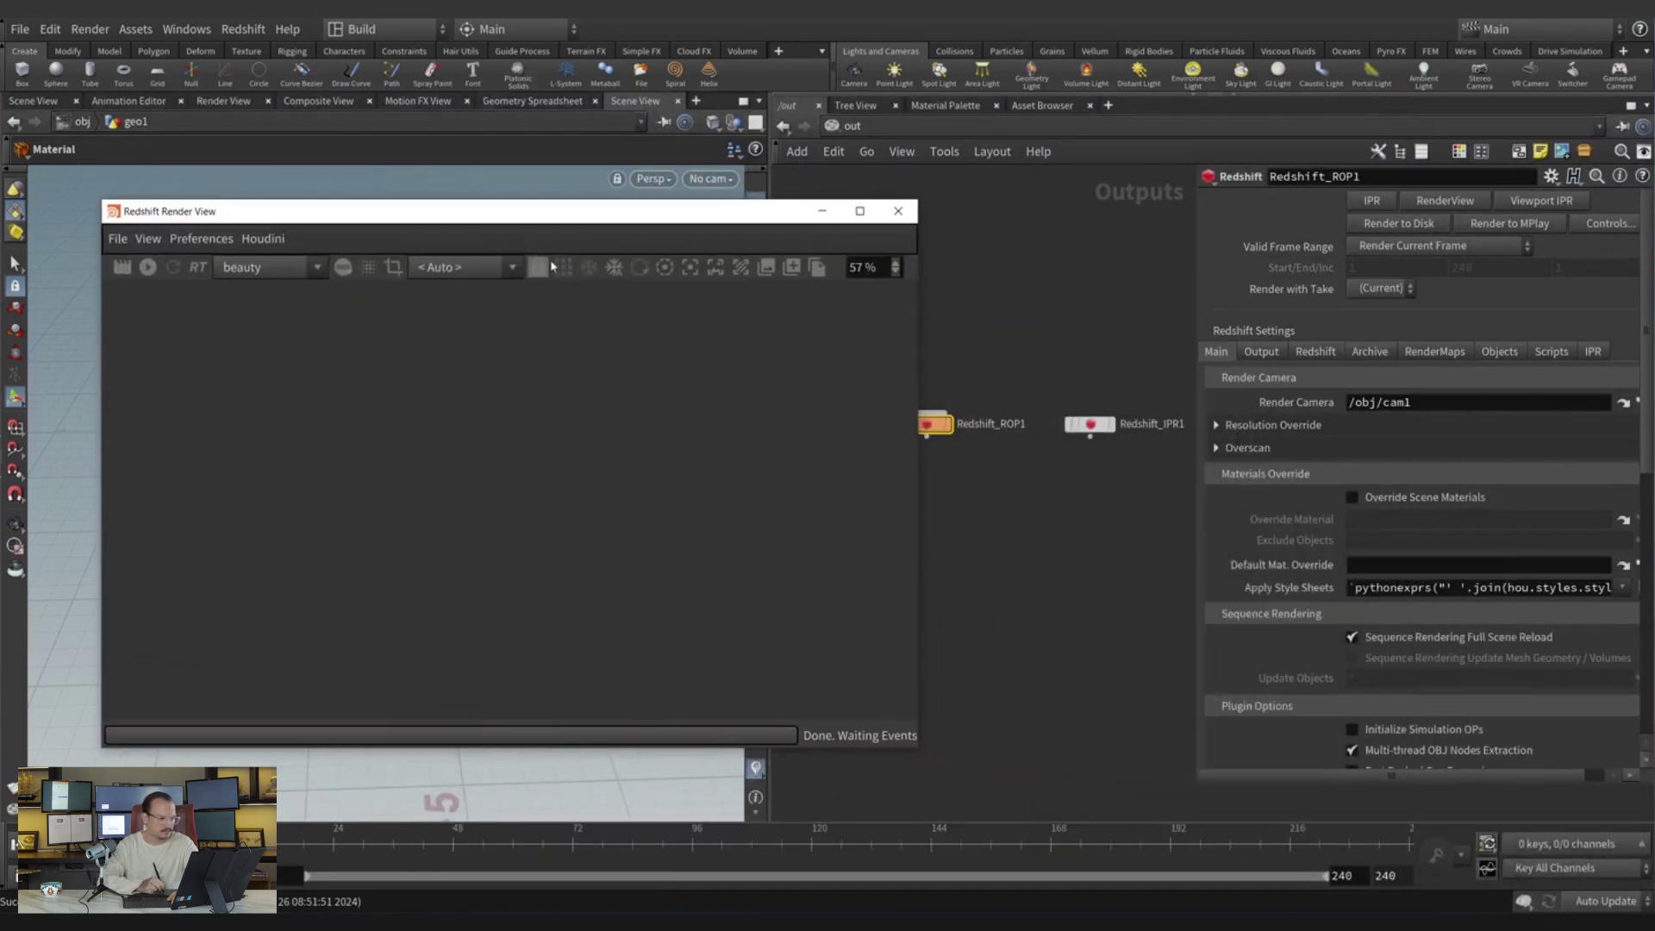
left_click(483, 268)
left_click(611, 217)
left_click_drag(604, 217, 519, 207)
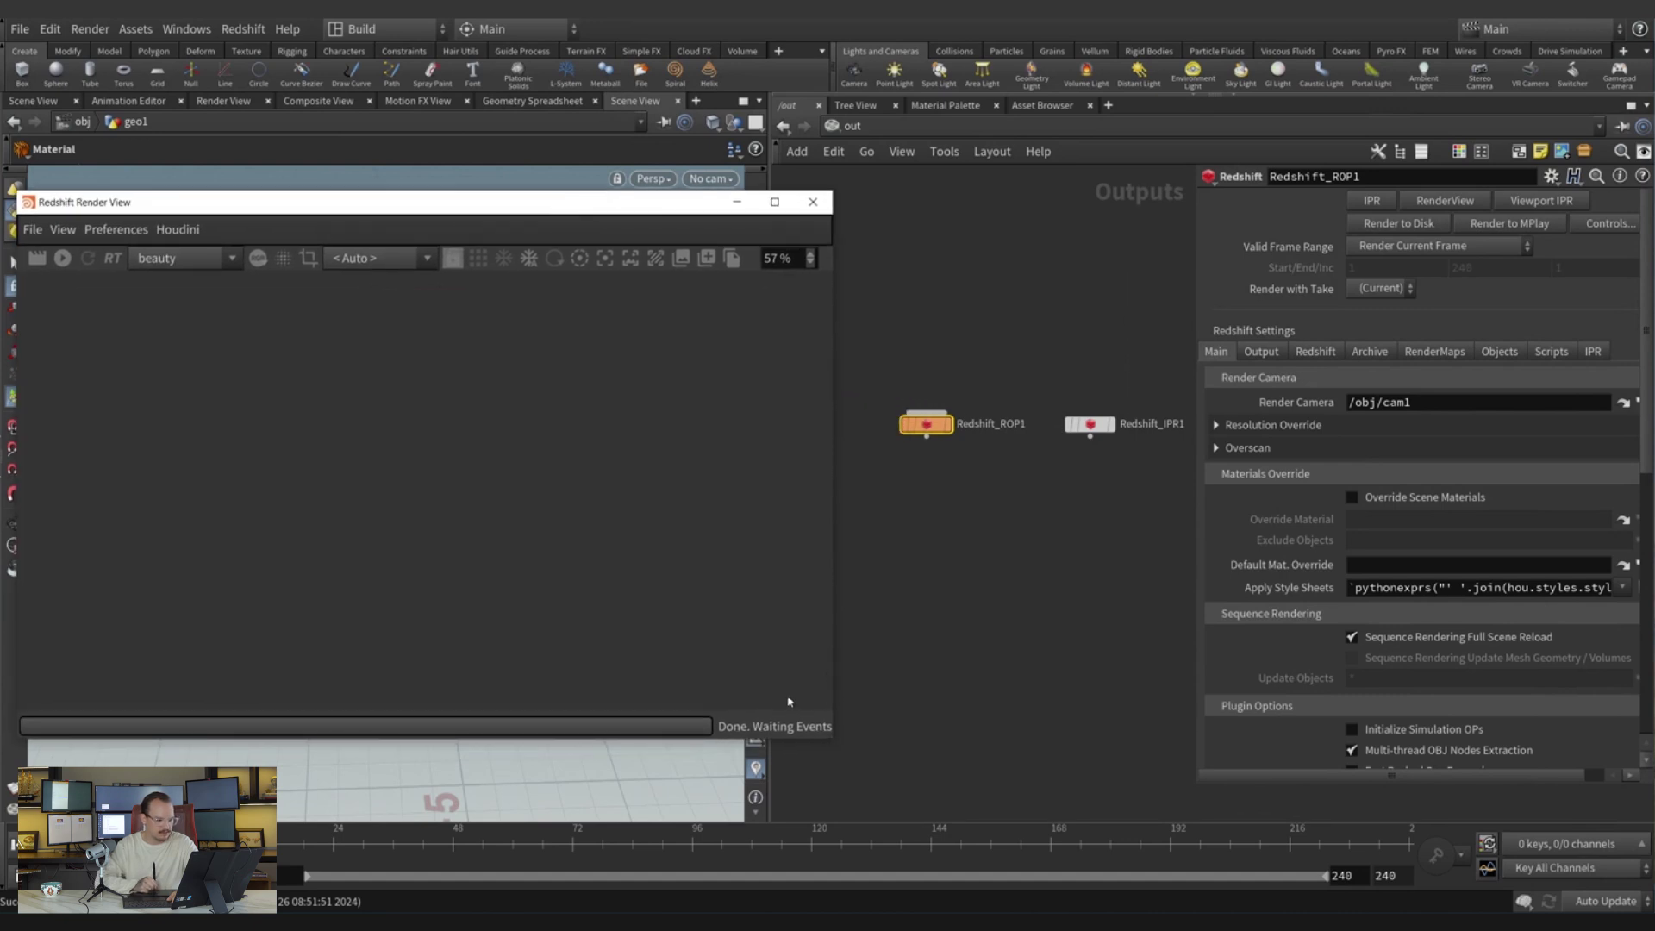
left_click_drag(832, 739, 676, 623)
left_click_drag(509, 224, 1123, 464)
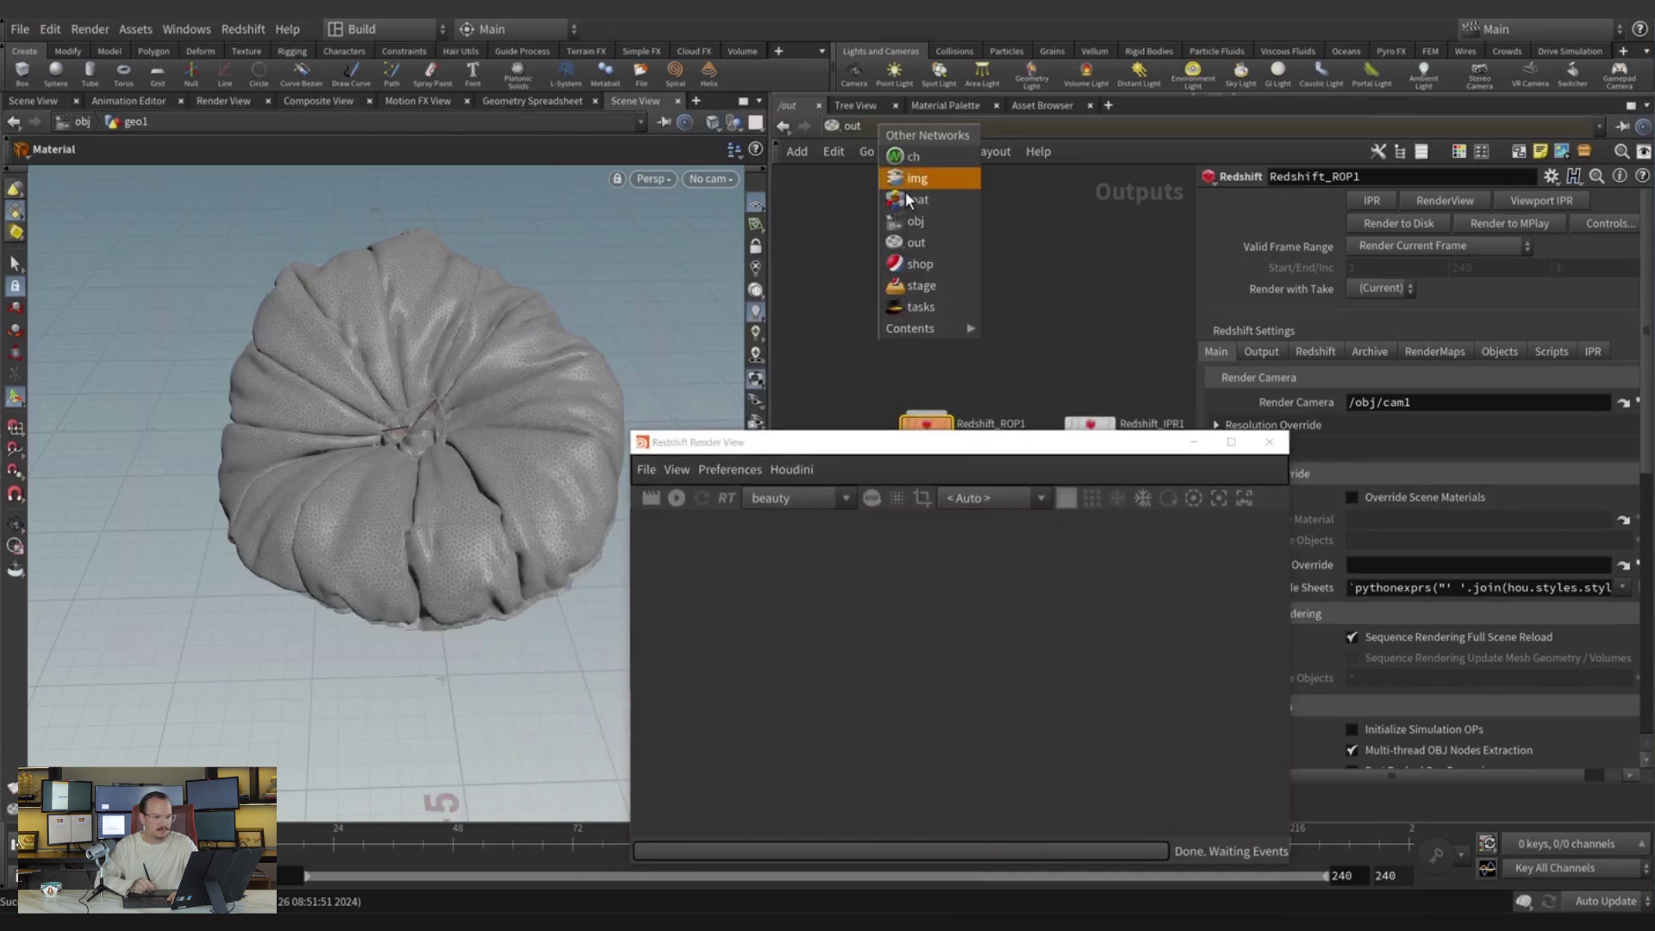
left_click(916, 221)
Add cam1 below geo1 with a 1920 x 1080 resolution.
key("Tab")
type("ca")
key("Return")
left_click(869, 309)
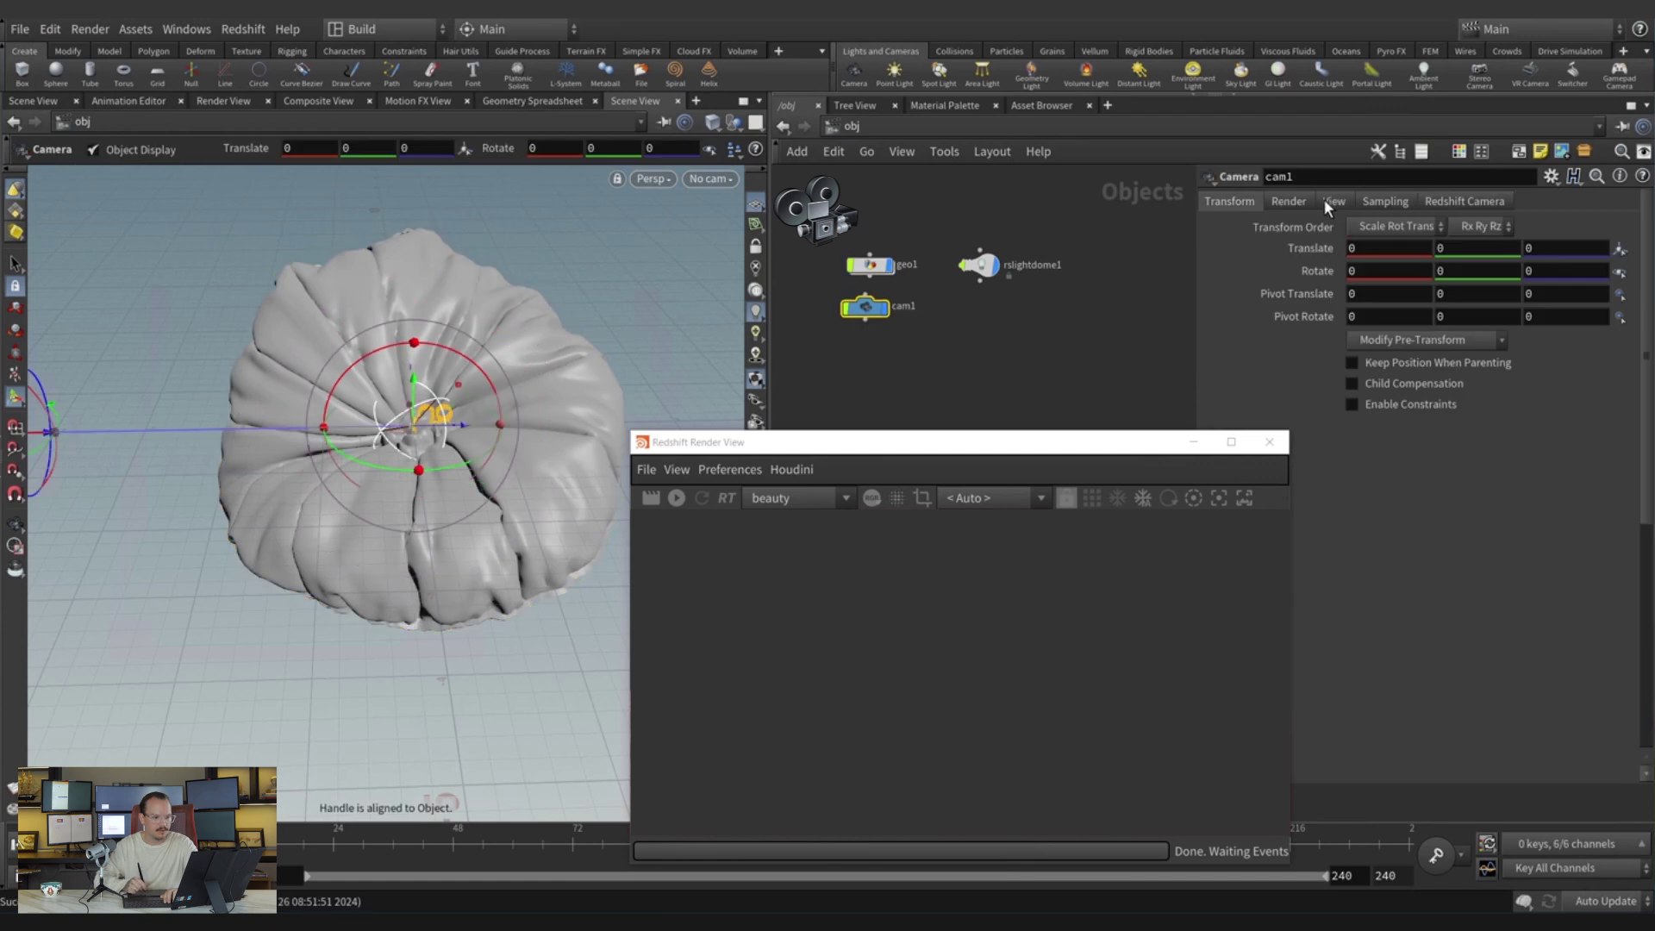
left_click(1333, 201)
double_click(1360, 249)
type("1920")
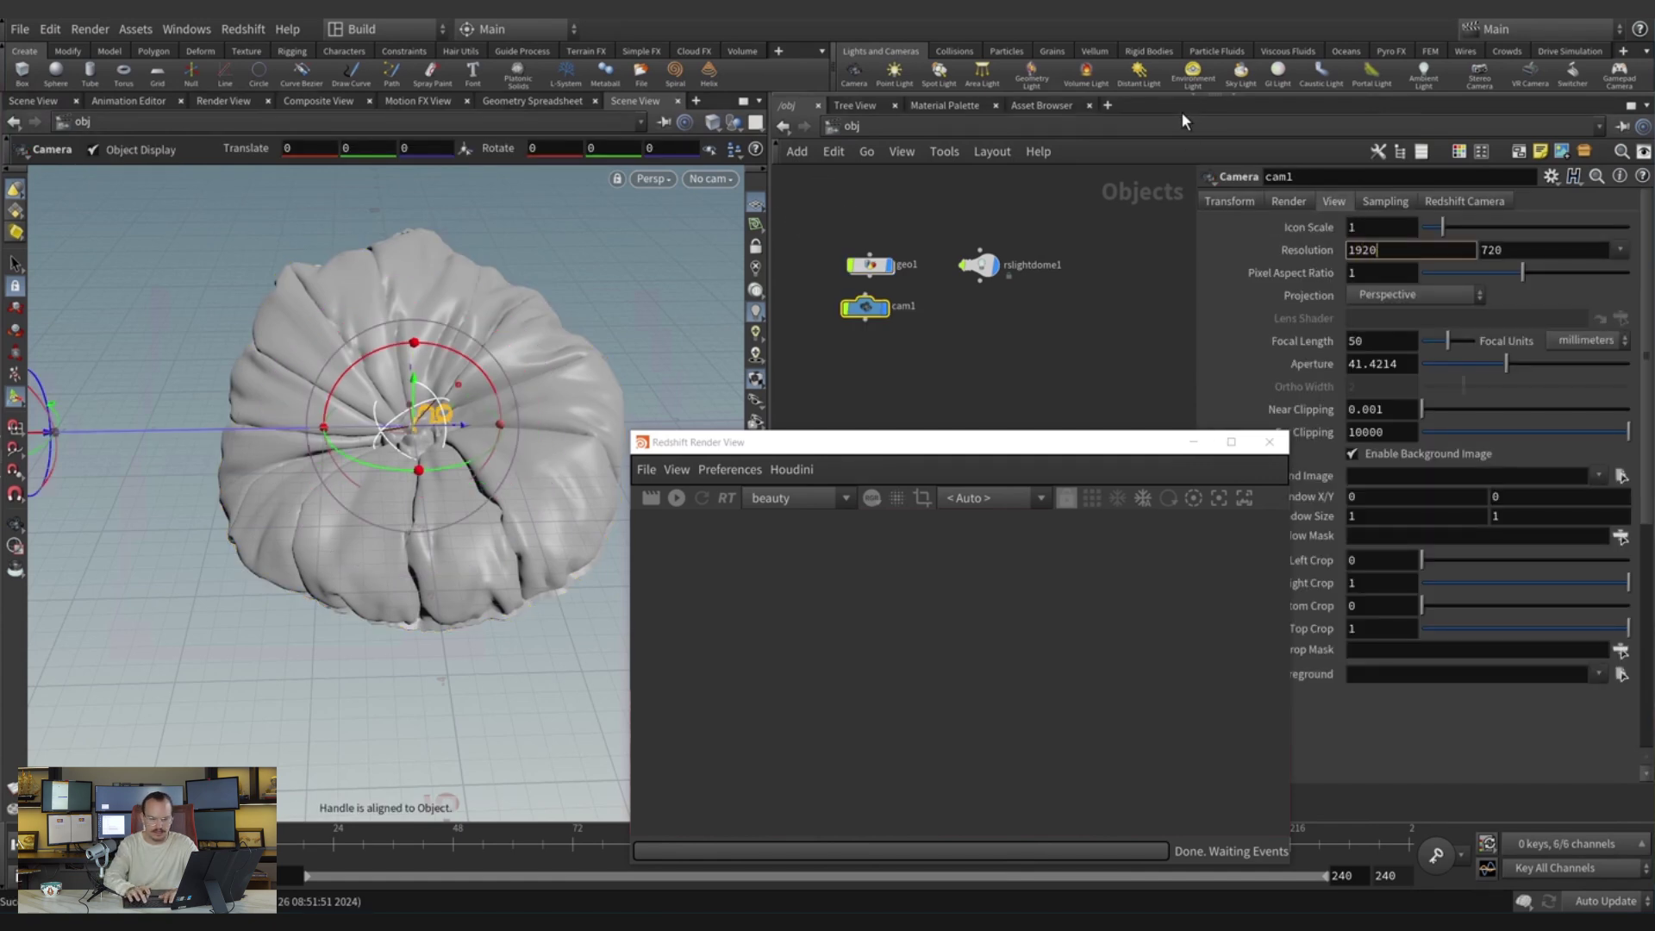
key("Tab")
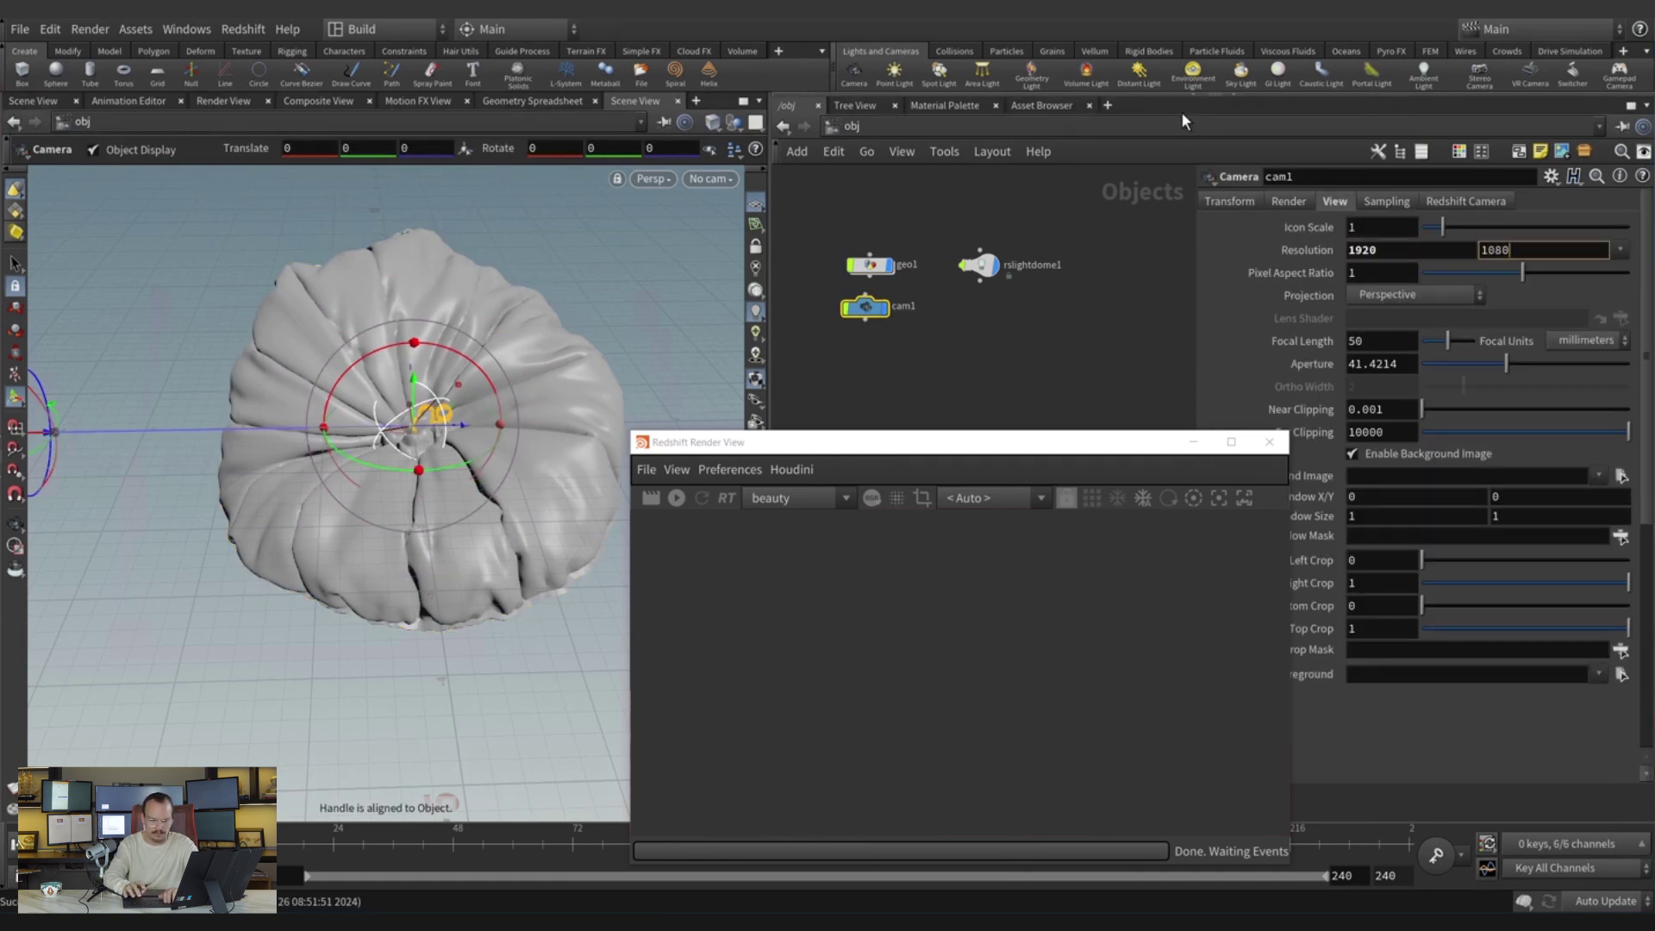
key("Return")
Look through cam1 and tumble it to a lower angle on the cushion.
left_click(708, 178)
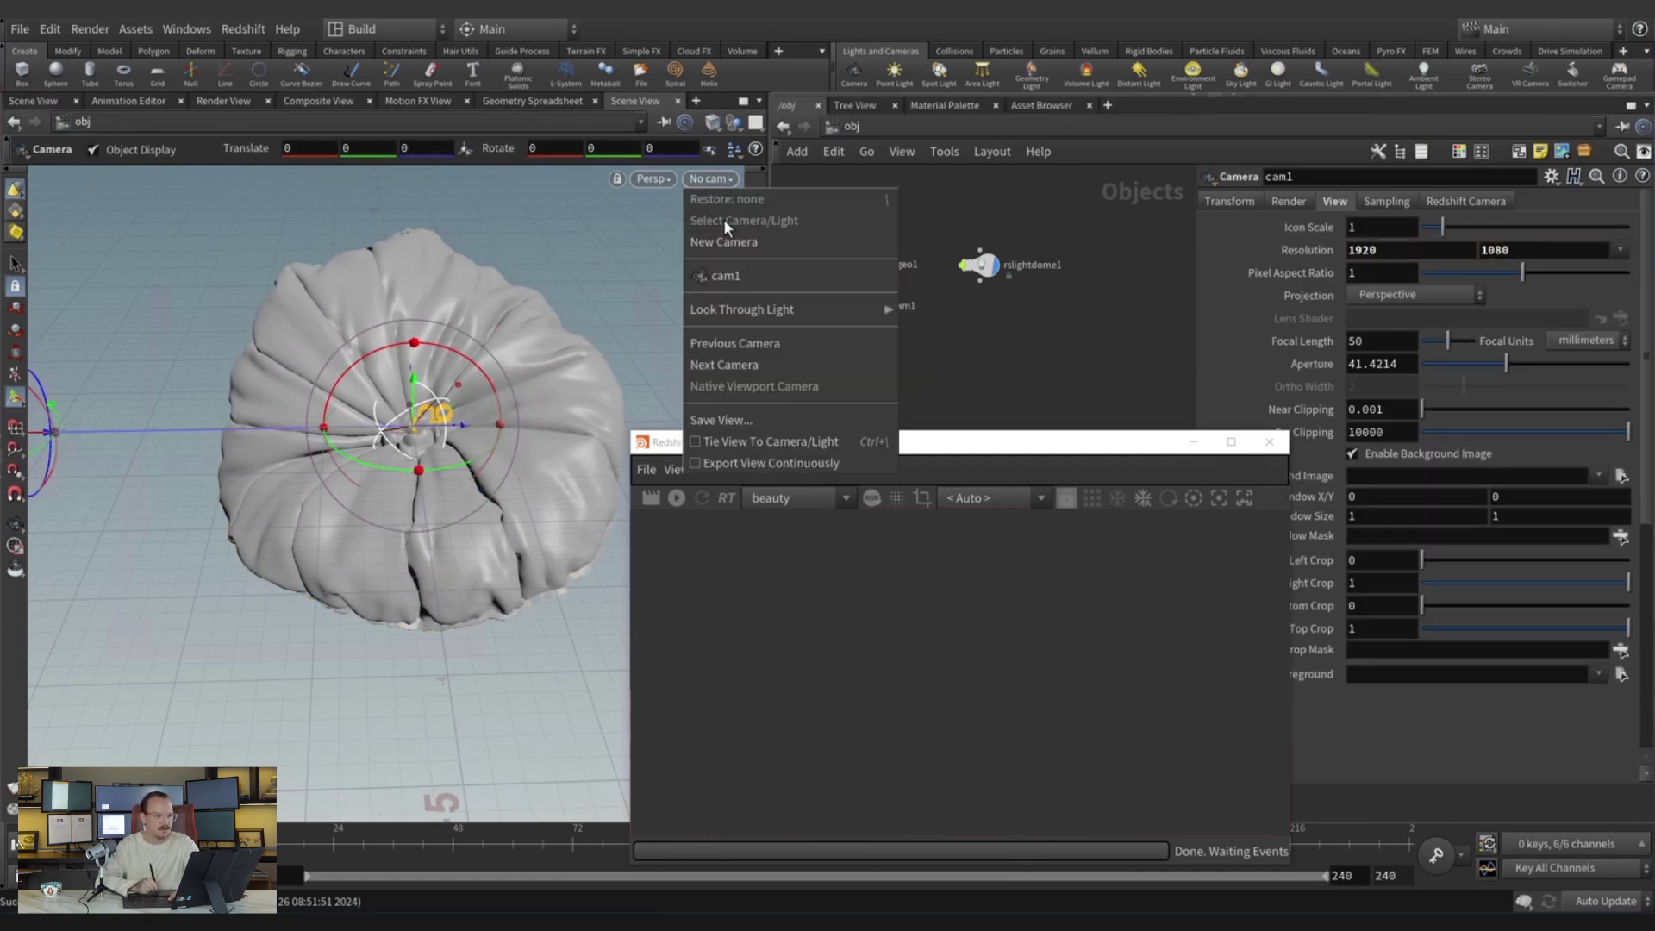
left_click(733, 274)
key("Escape")
left_click_drag(488, 314, 443, 343)
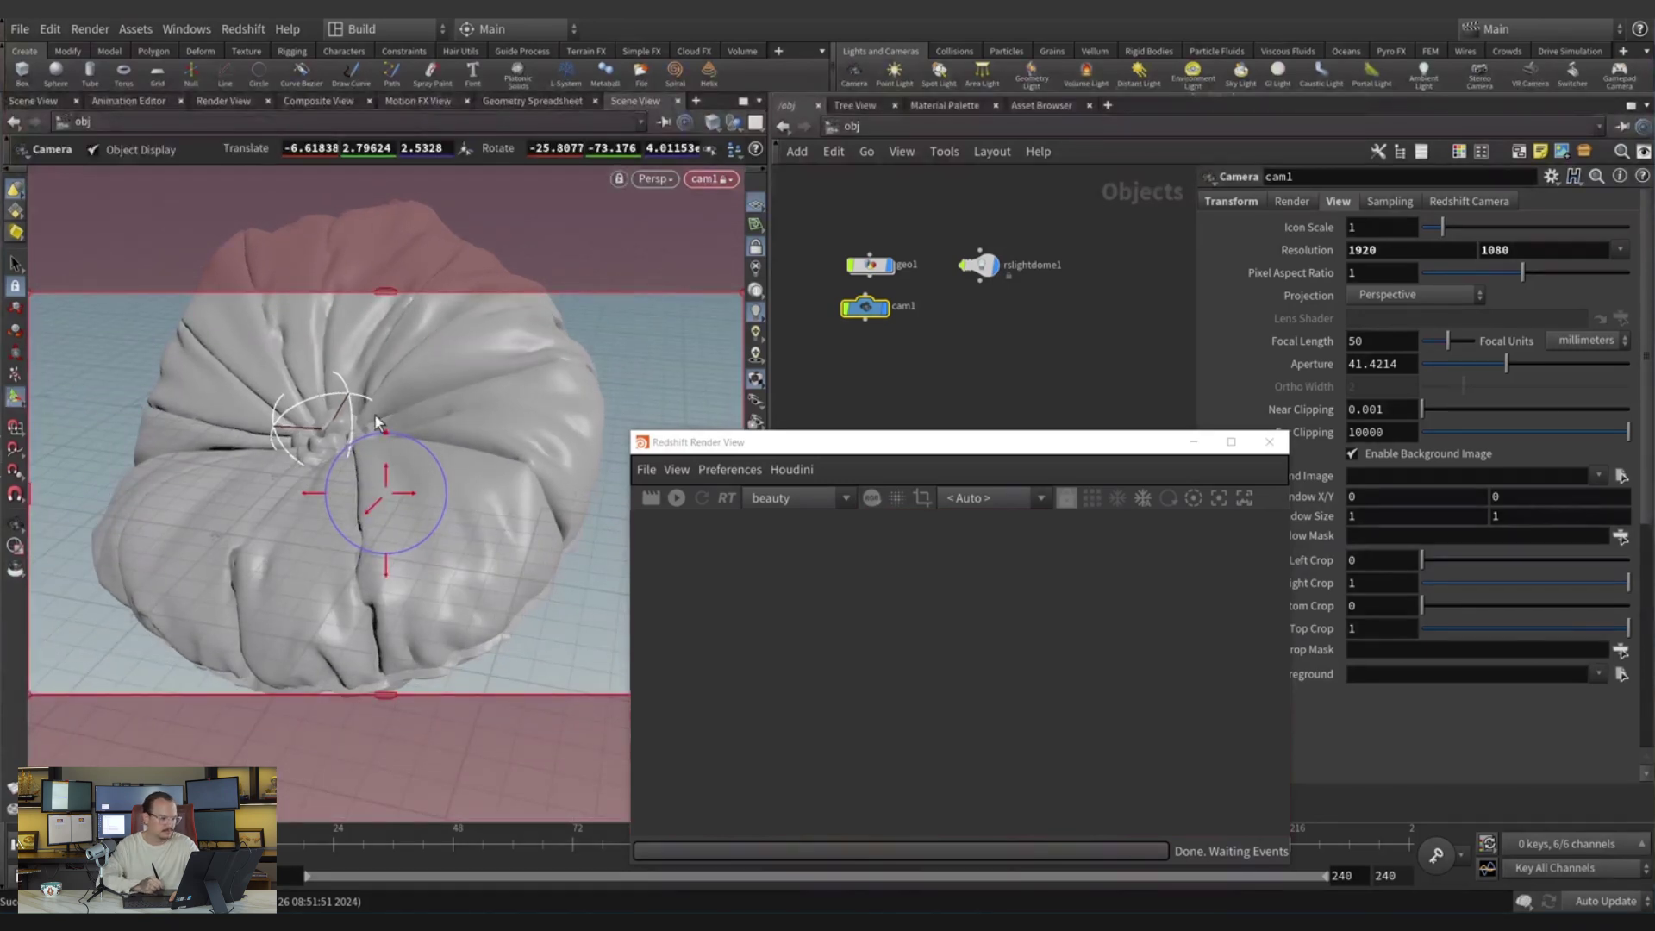
mouse_move(382, 414)
left_mouse_down("alt")
mouse_move(374, 394)
mouse_move(378, 413)
mouse_move(412, 403)
left_mouse_up("alt")
Run an IPR render through cam1 in an enlarged Render View, stop it, then move the window down.
left_click(677, 499)
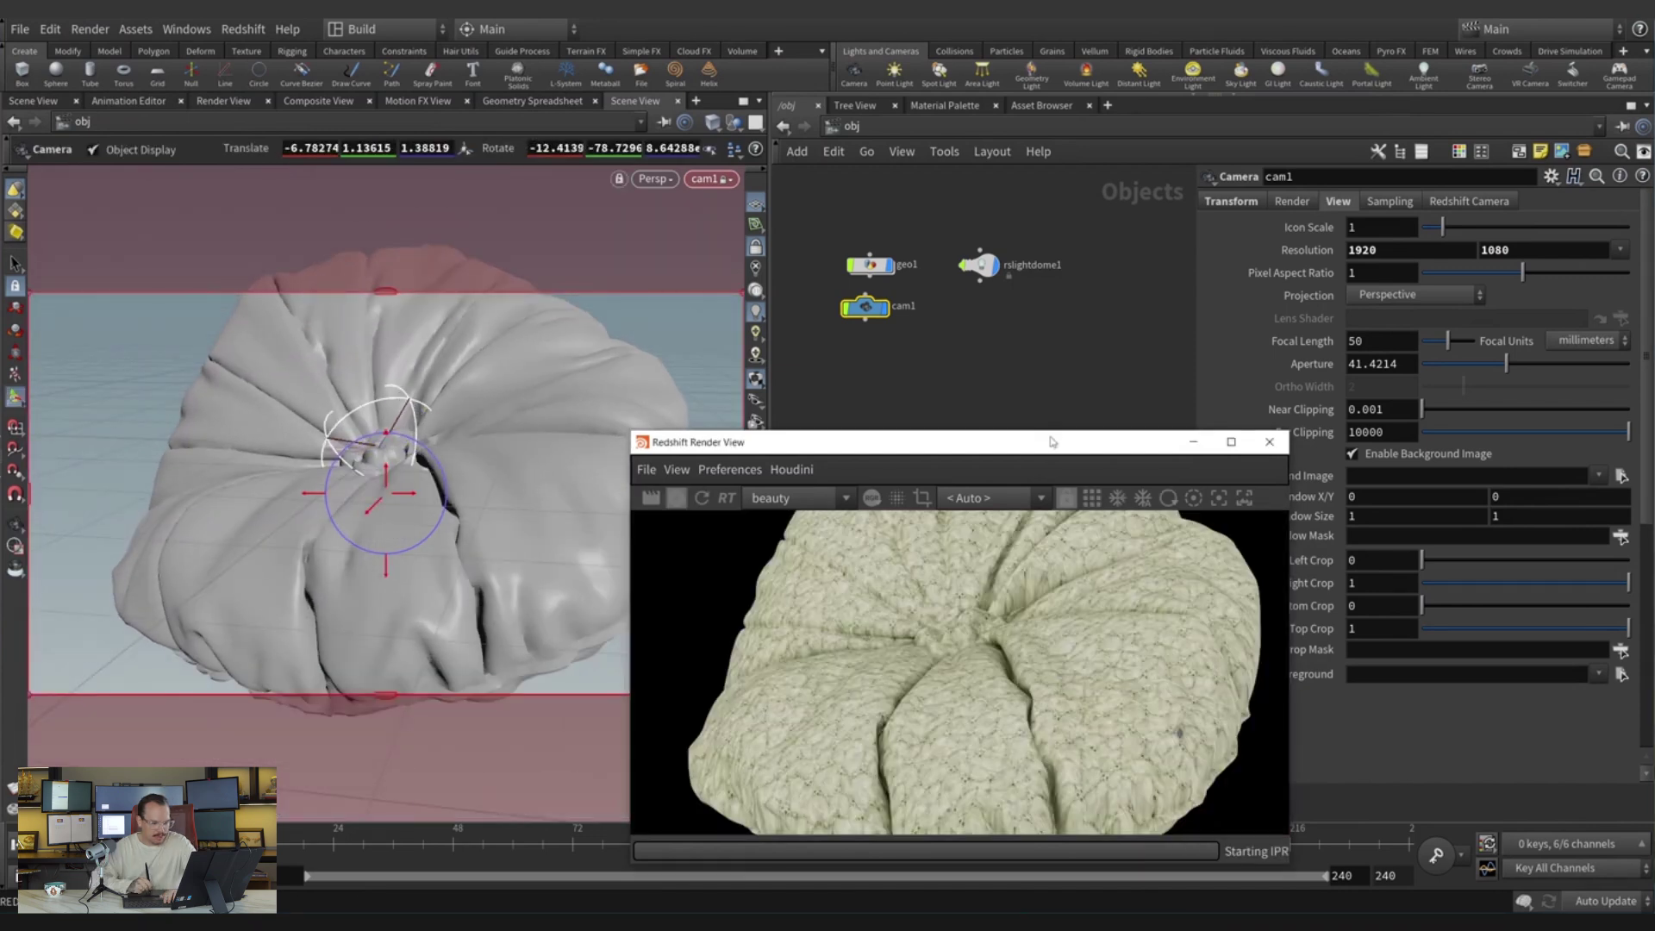
left_click_drag(1053, 433, 533, 357)
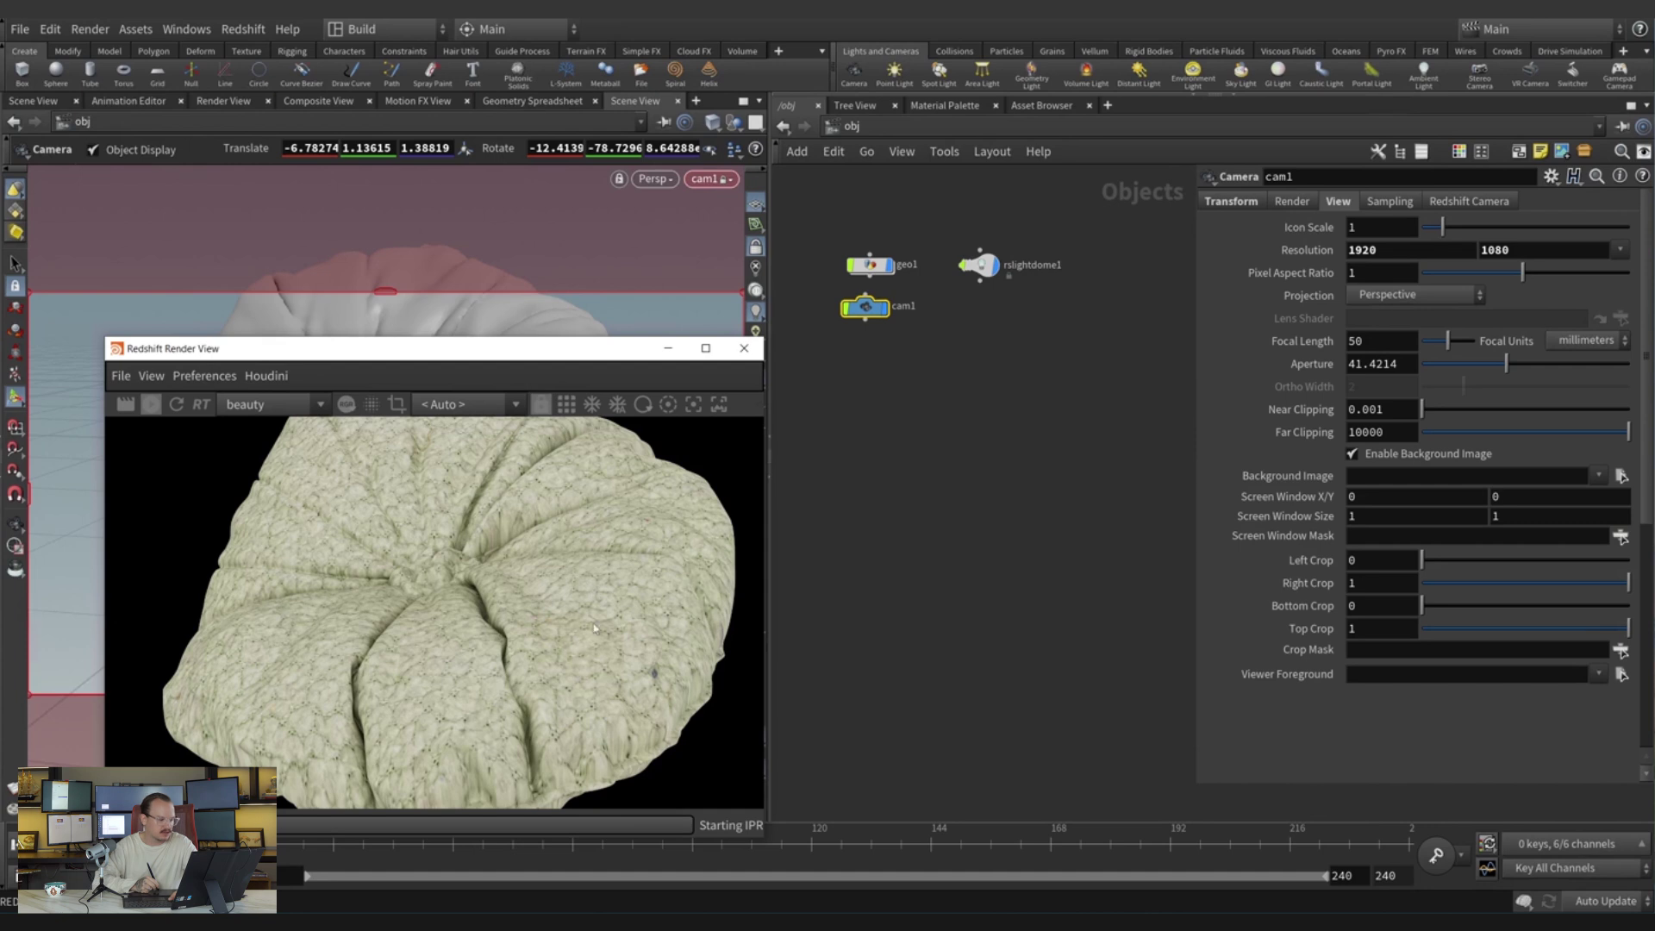
left_click(151, 405)
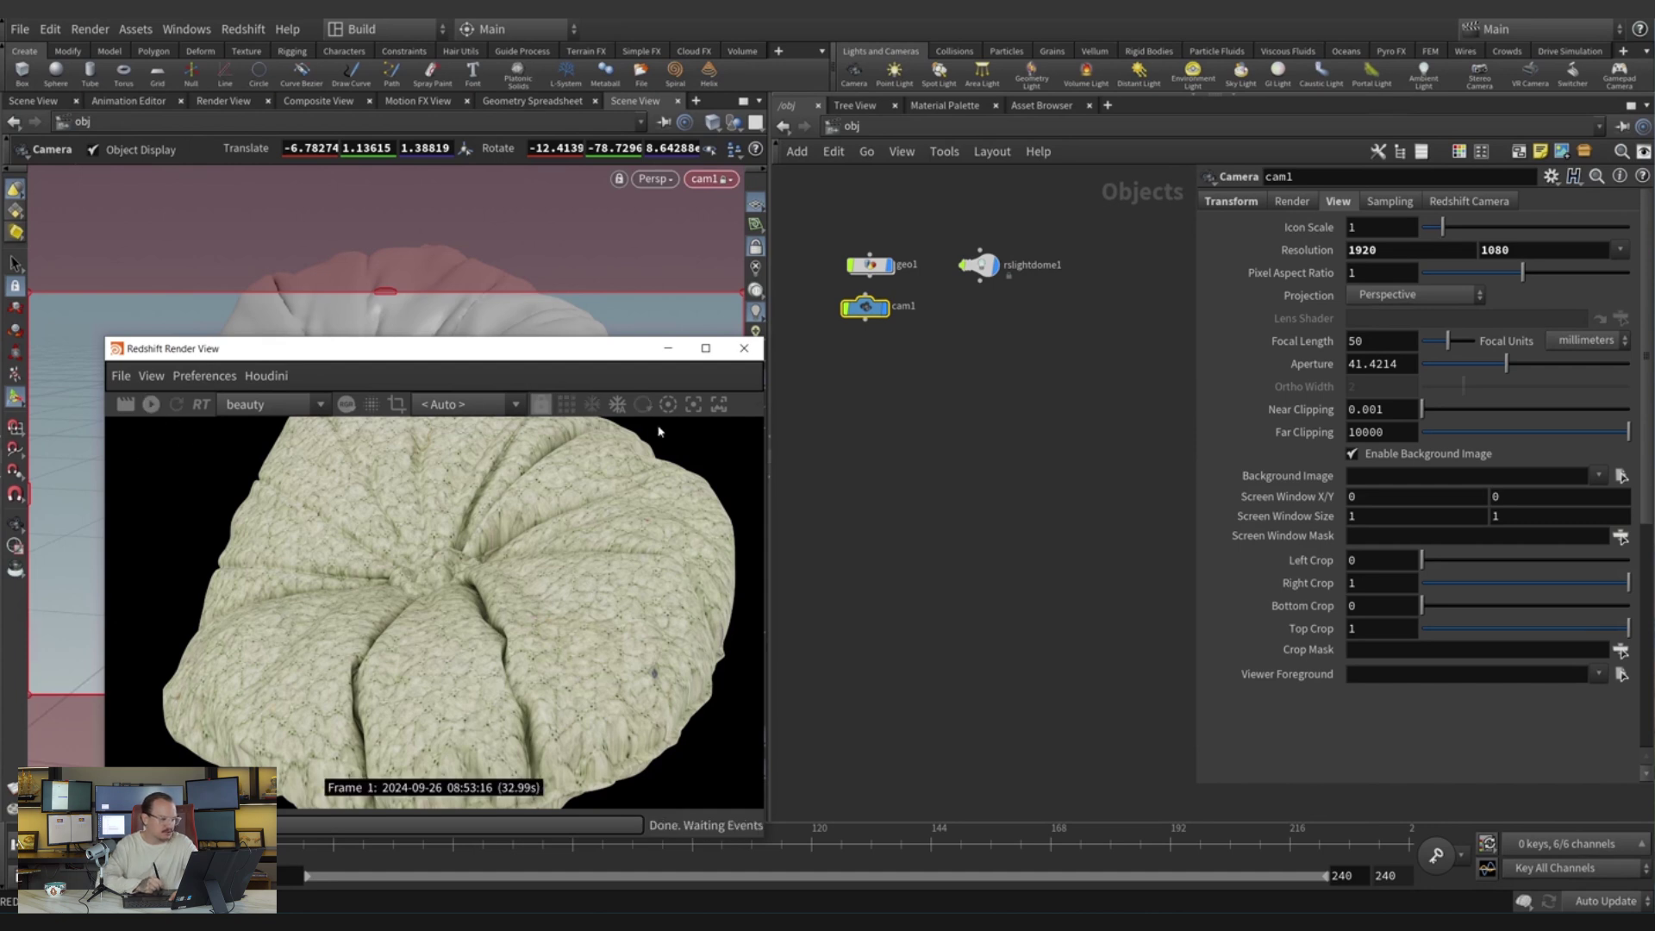
left_click_drag(623, 357, 553, 792)
Inside geo1, feed uvtexture1 into a display-flagged uvquickshade1 node to preview the fabric.
double_click(879, 275)
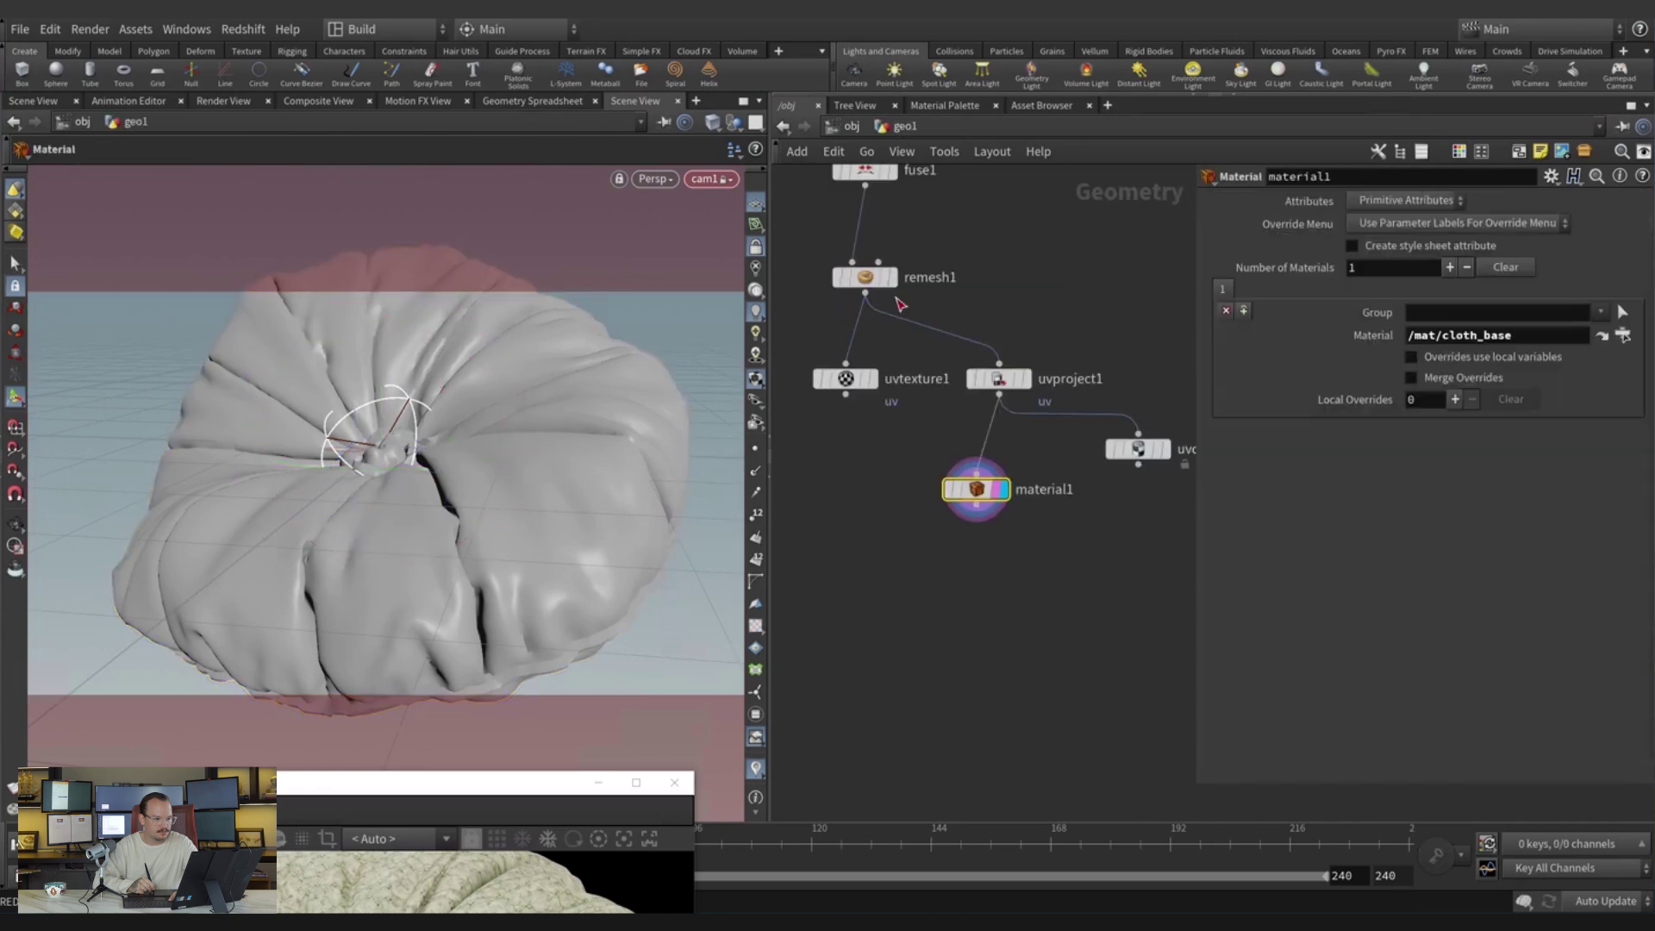
left_click(928, 415)
left_click(875, 379)
left_click(1167, 418)
left_click_drag(1166, 435, 824, 463)
left_click(888, 459)
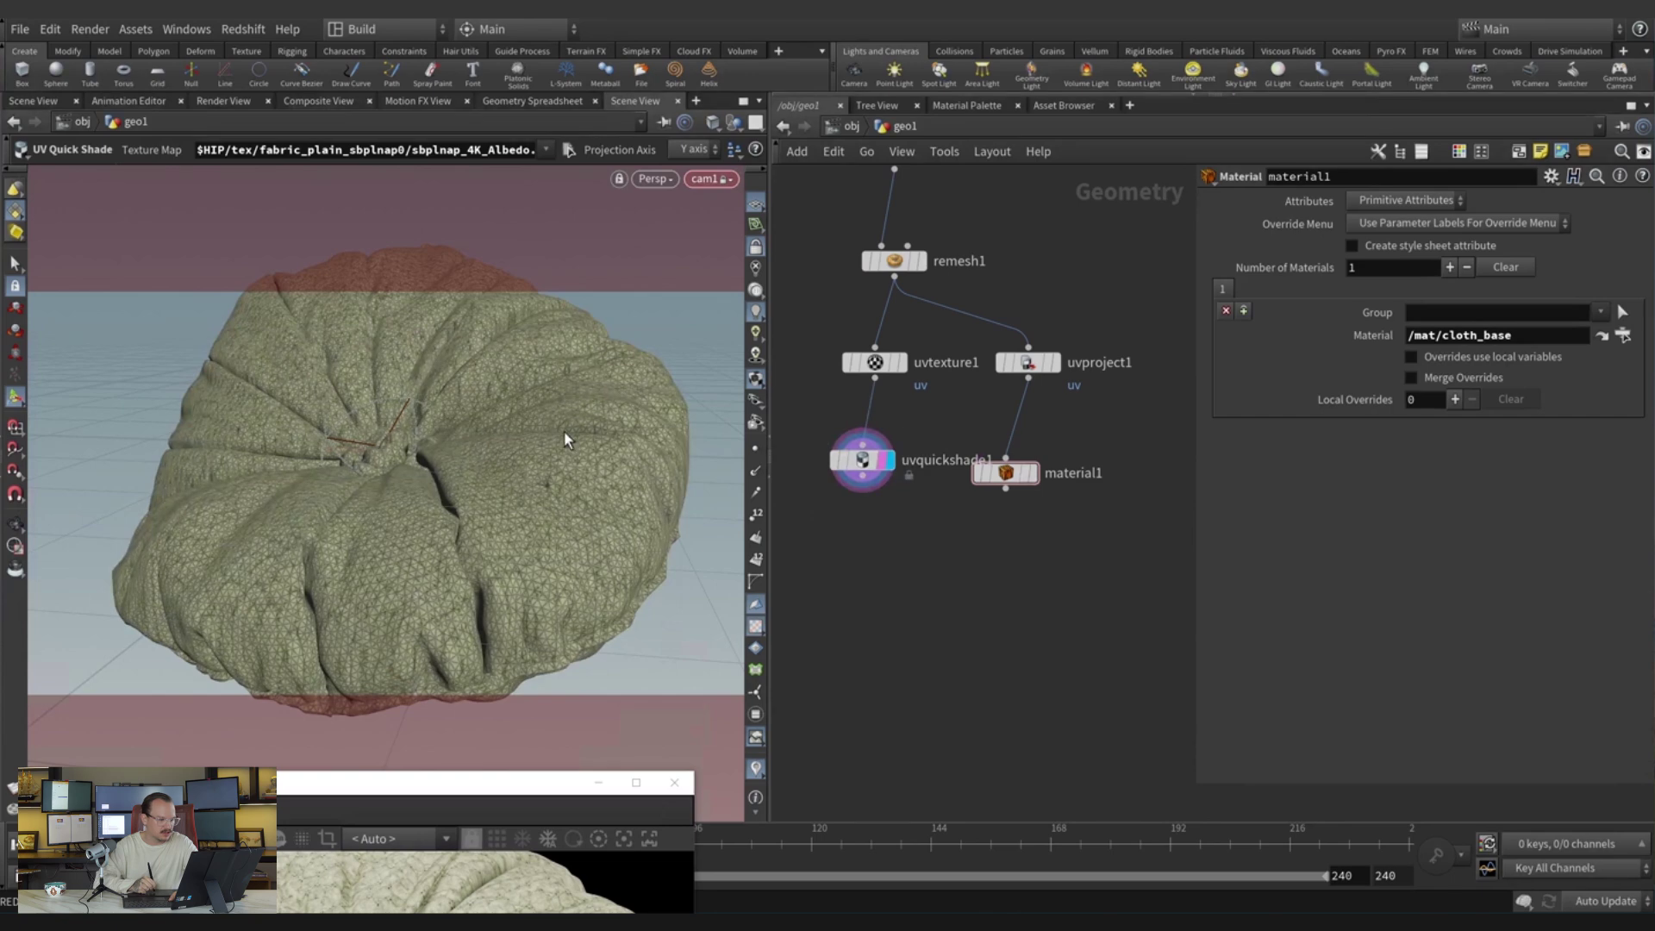
left_click_drag(622, 608, 581, 498, "alt")
Try Cylindrical and Uniform Spline texture types on uvtexture1, settle on Orthographic, and rewire uvquickshade1.
left_click(874, 362)
left_click(1390, 245)
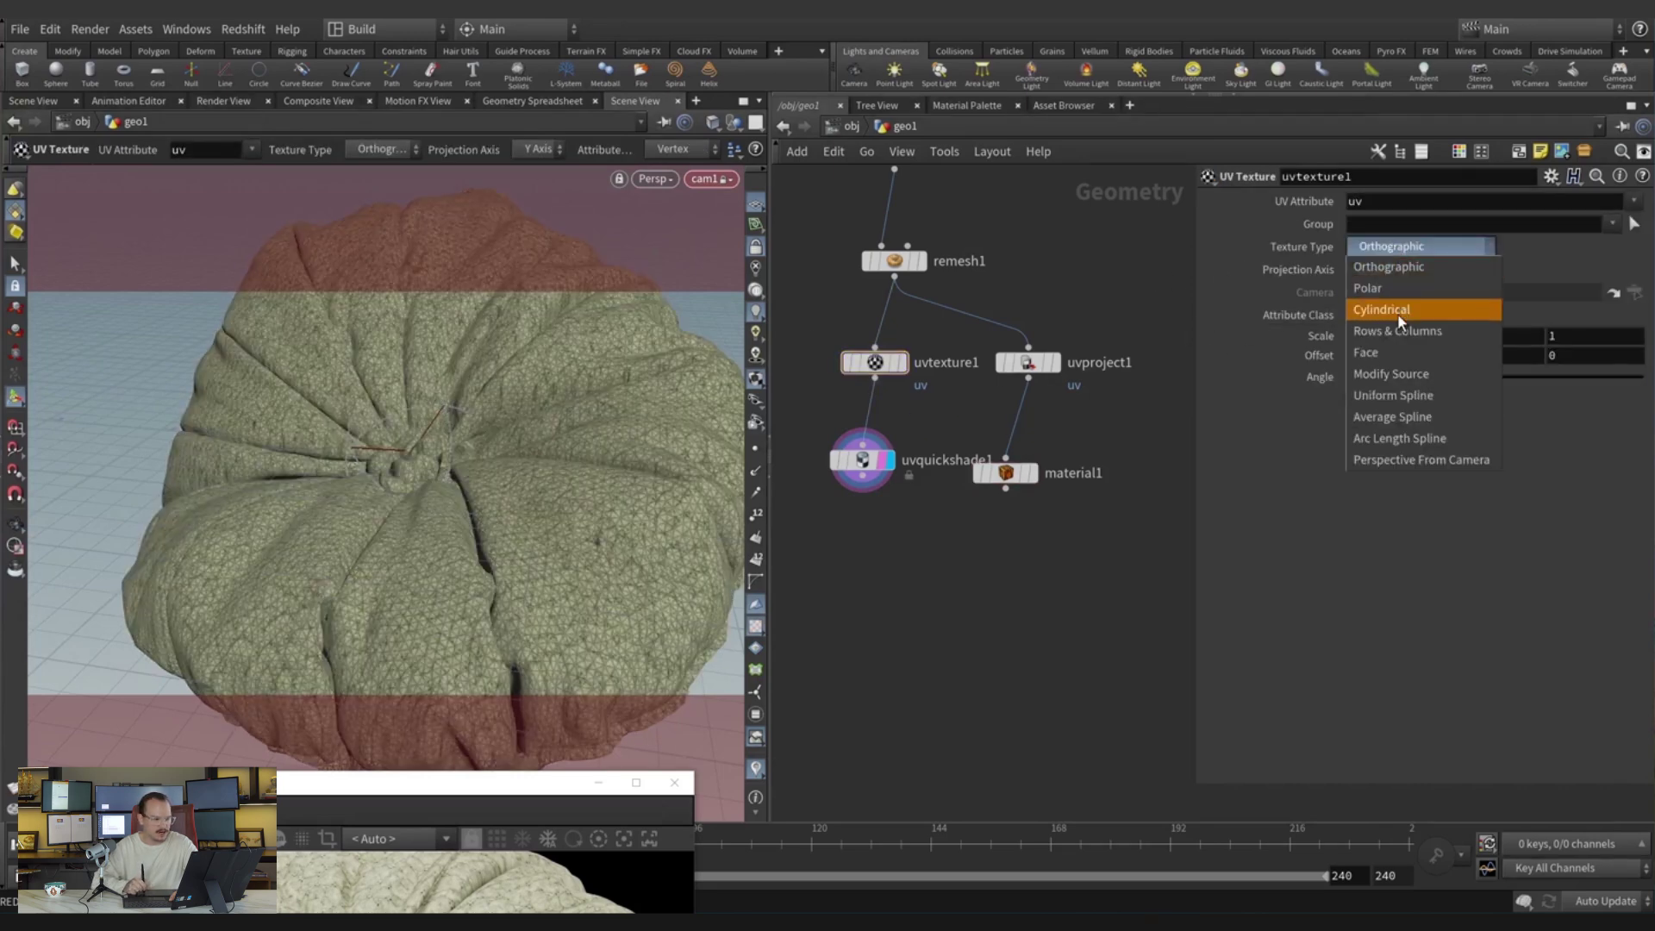
left_click(1396, 308)
left_click(1424, 249)
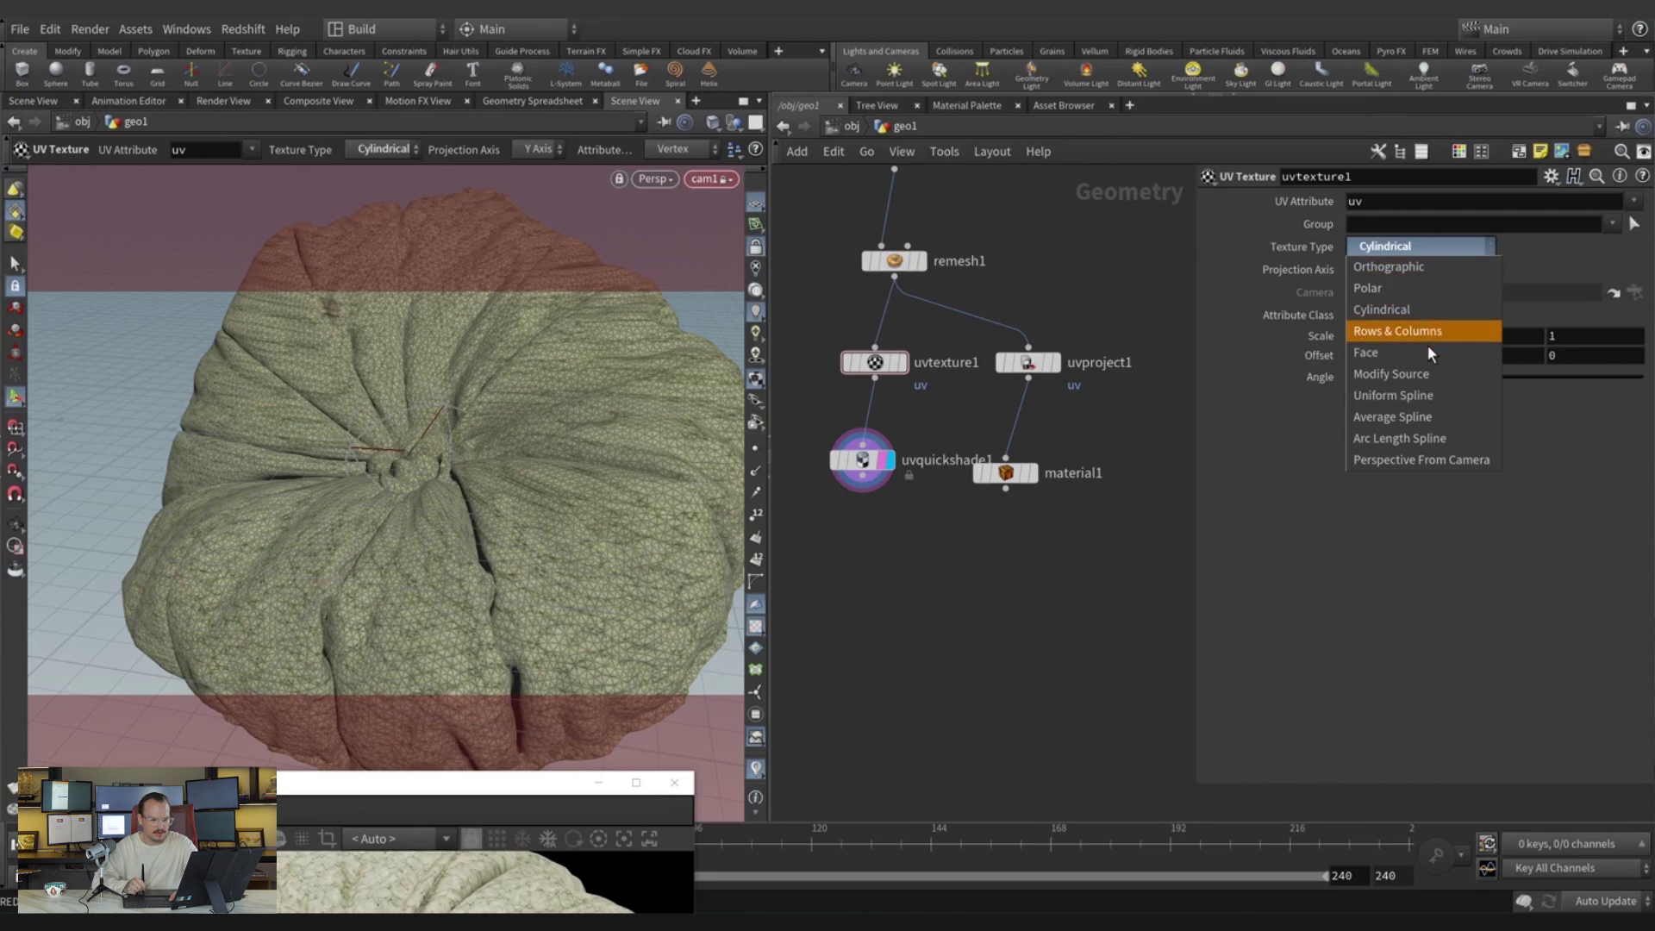
left_click(1436, 396)
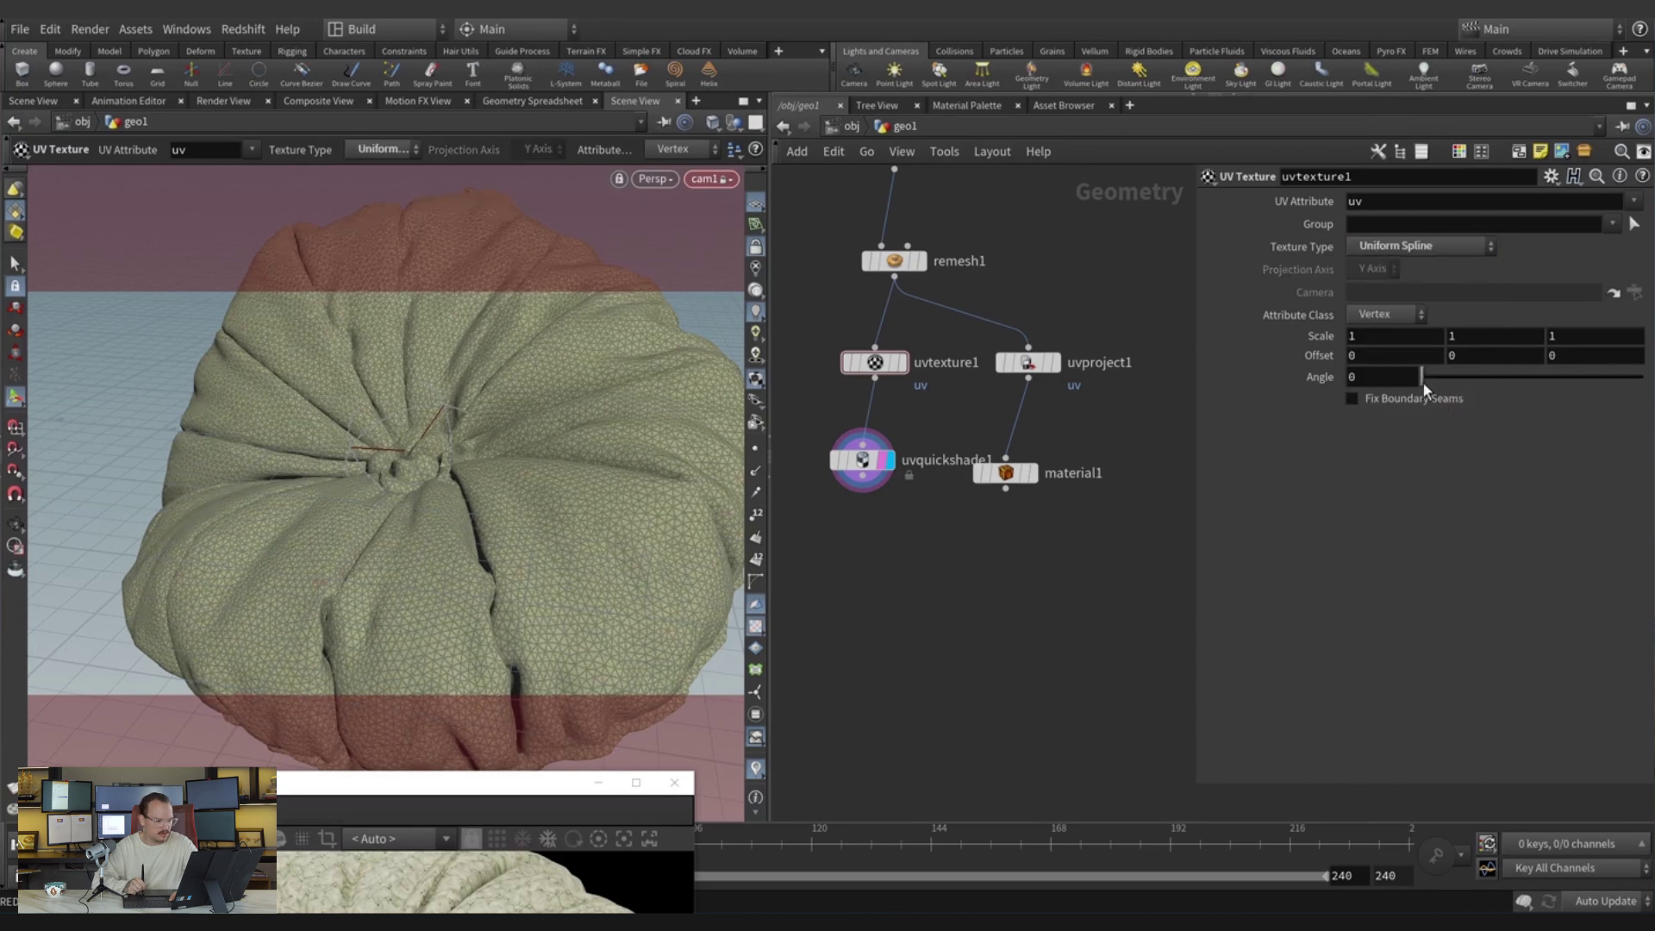
left_click(1409, 250)
left_click(1409, 265)
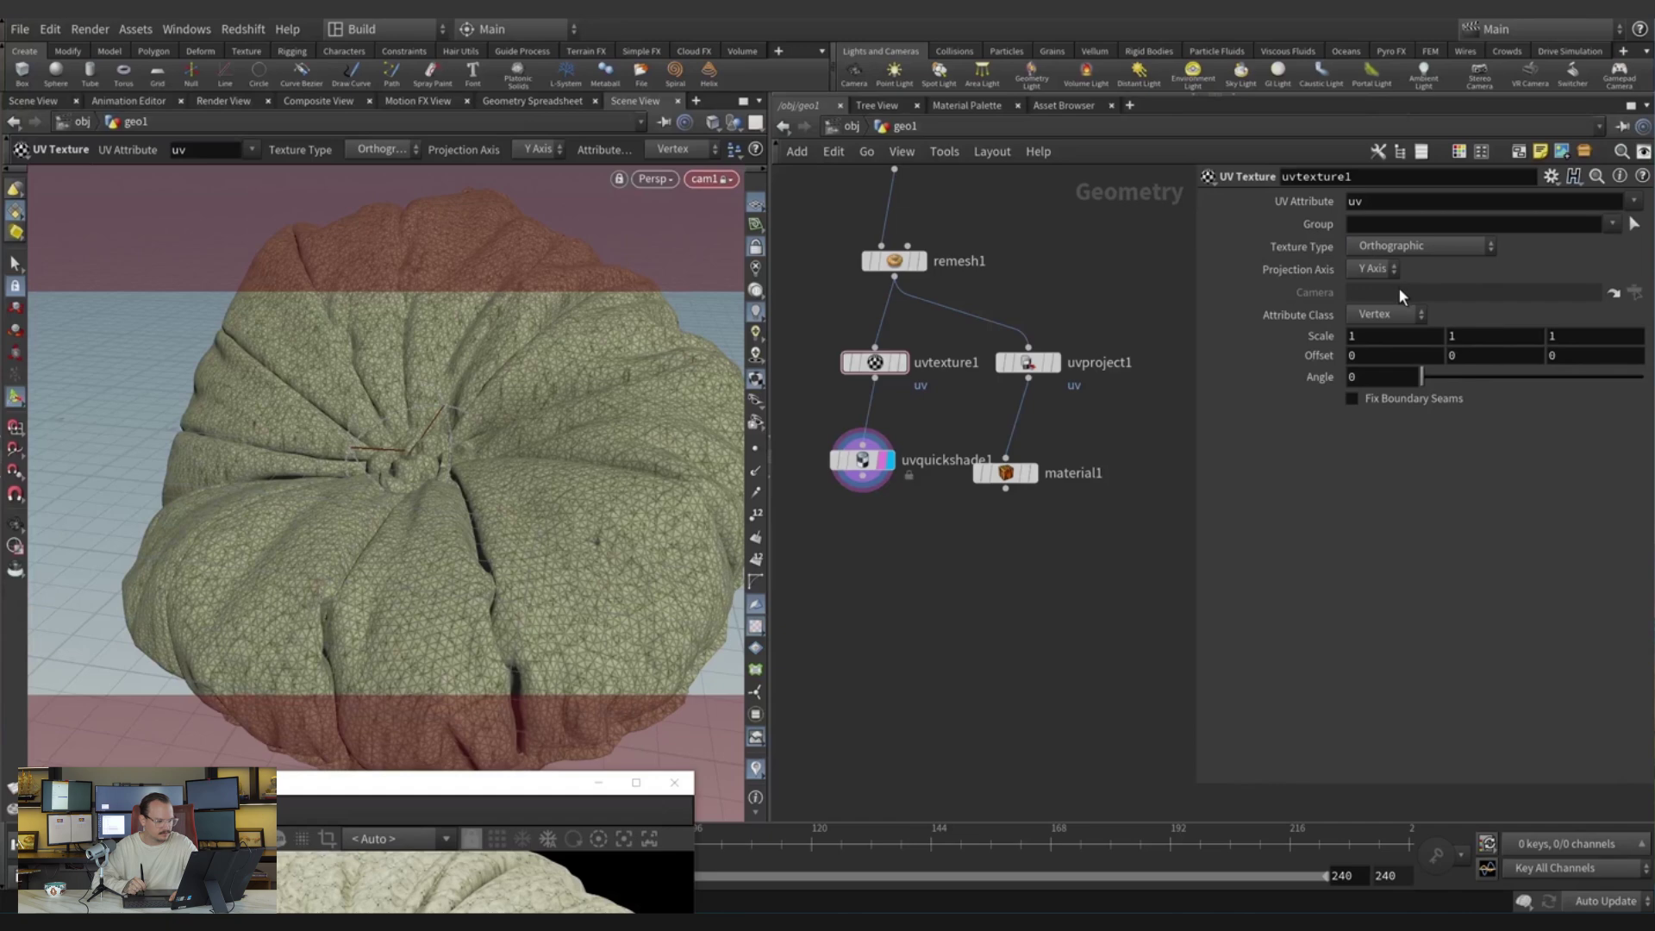
key("Escape")
left_click_drag(599, 413, 549, 440)
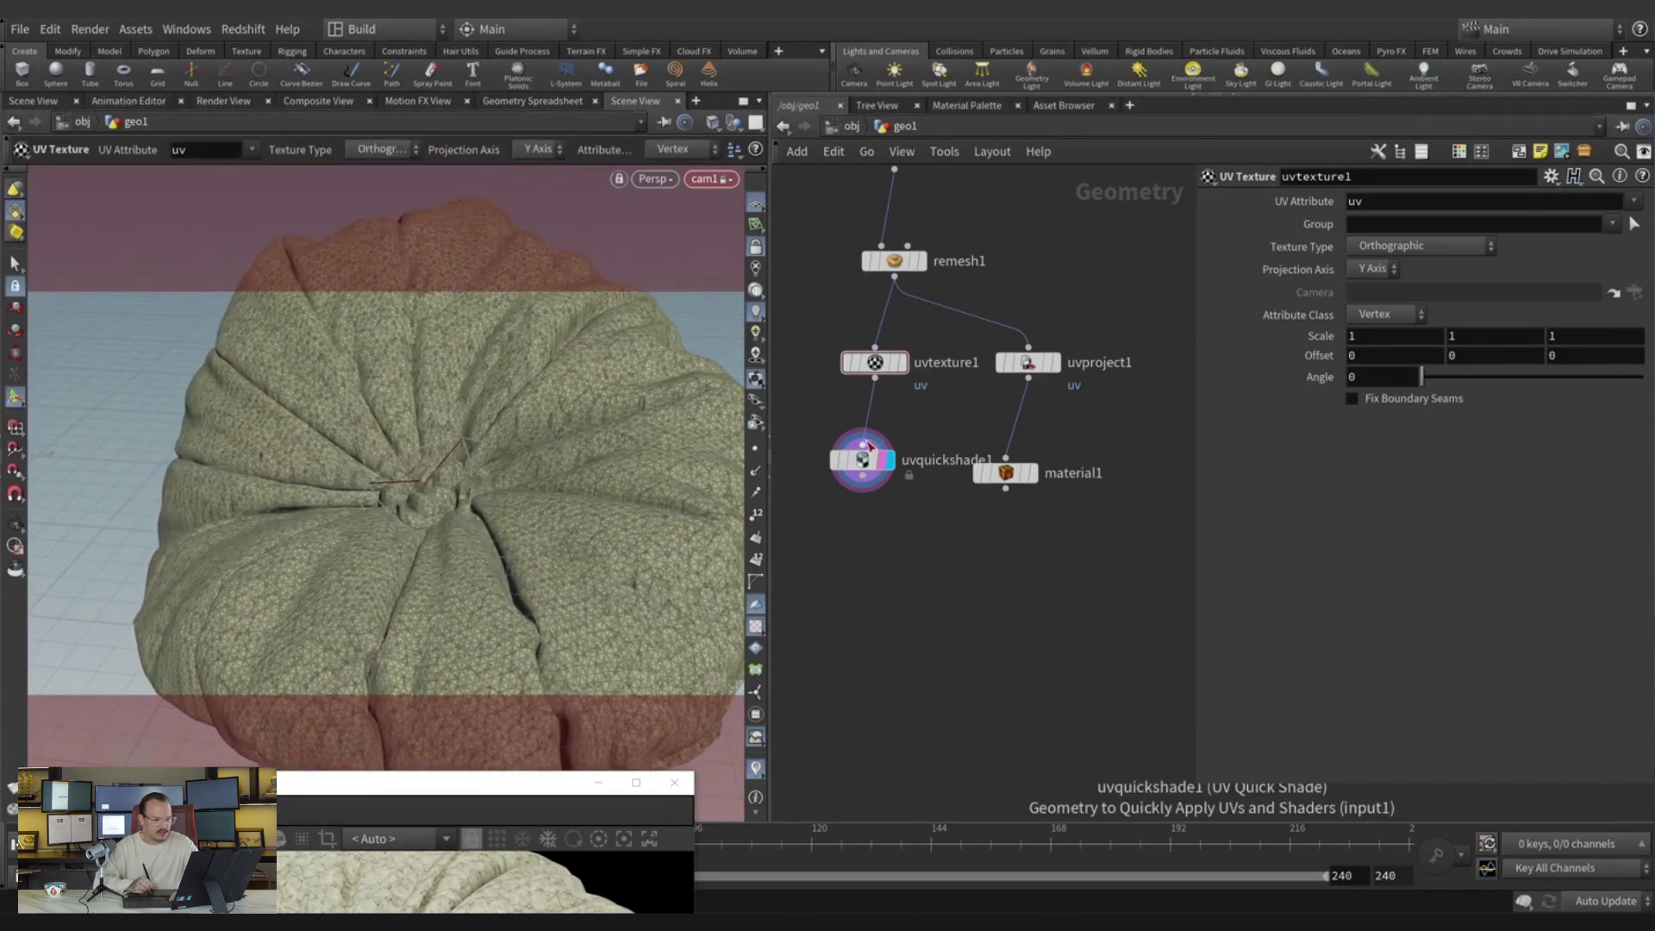
left_click_drag(864, 444, 1028, 377)
Switch uvproject1 to a Cylindrical projection and rotate its handle slightly.
left_click(1028, 362)
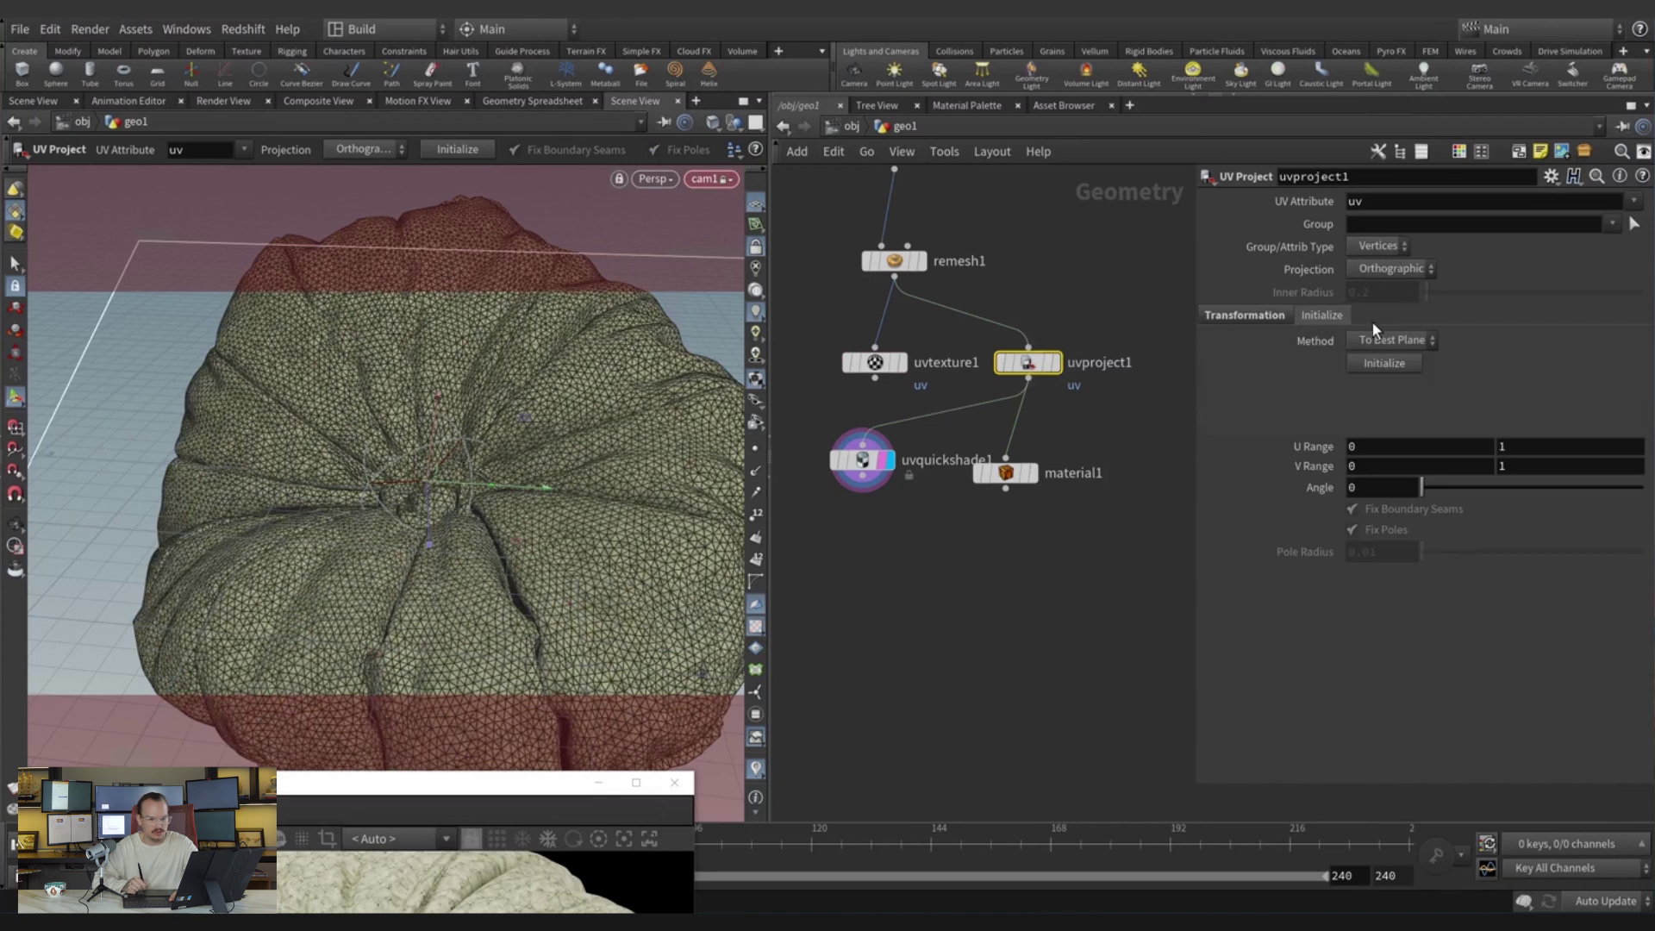
left_click(1405, 268)
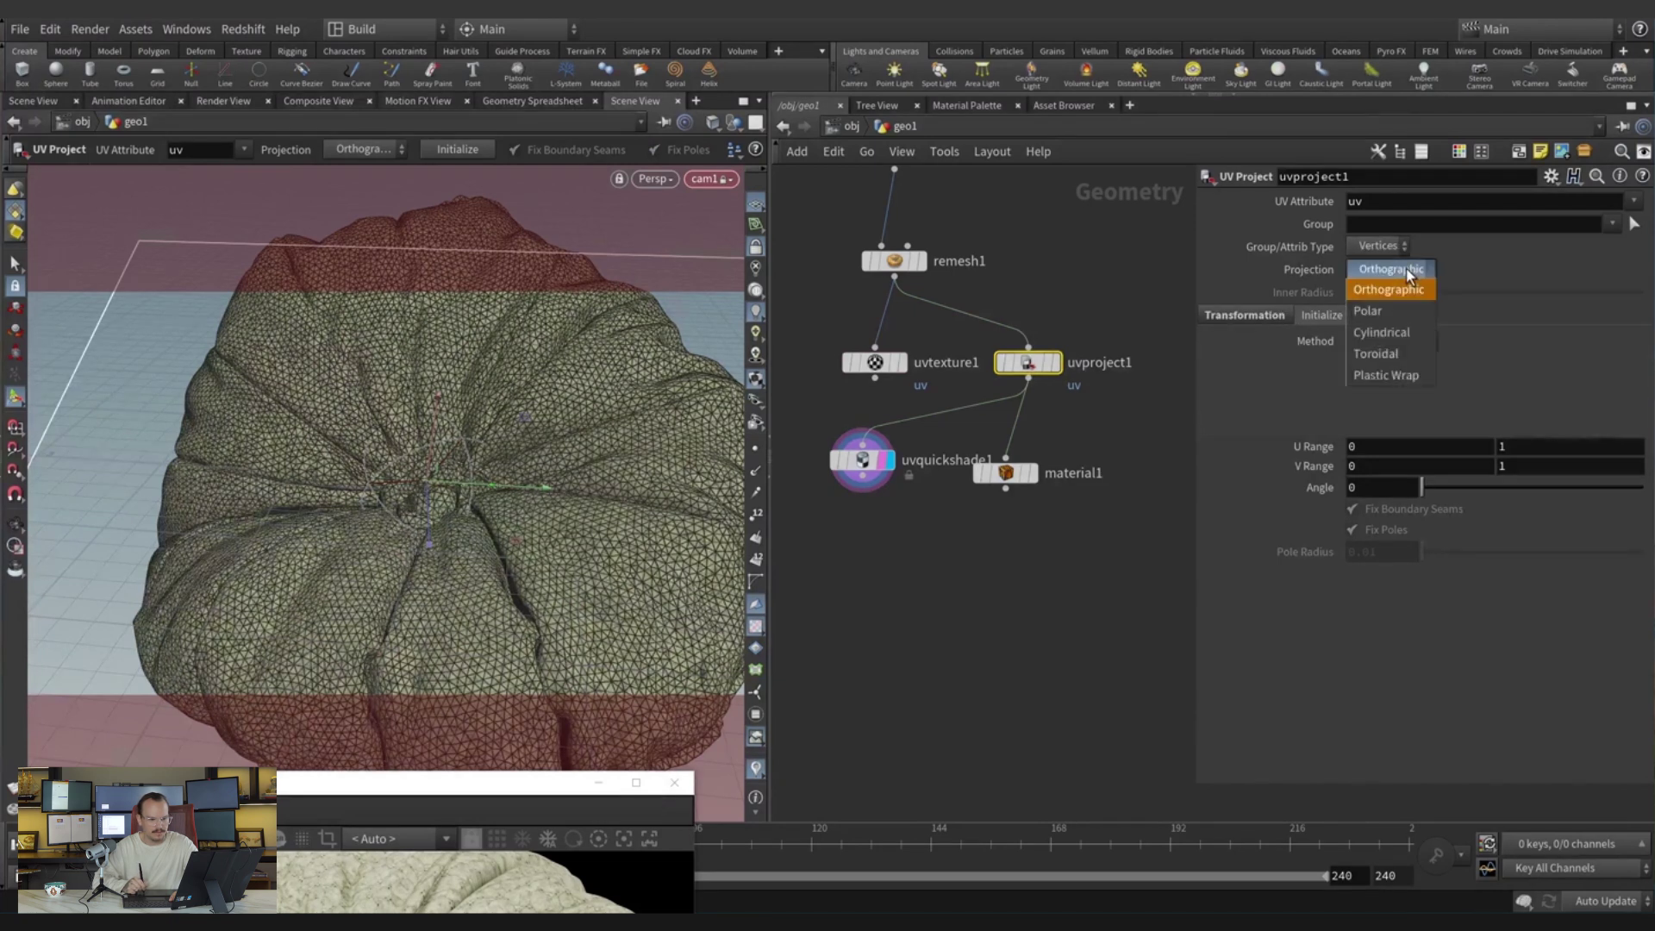
left_click(1407, 332)
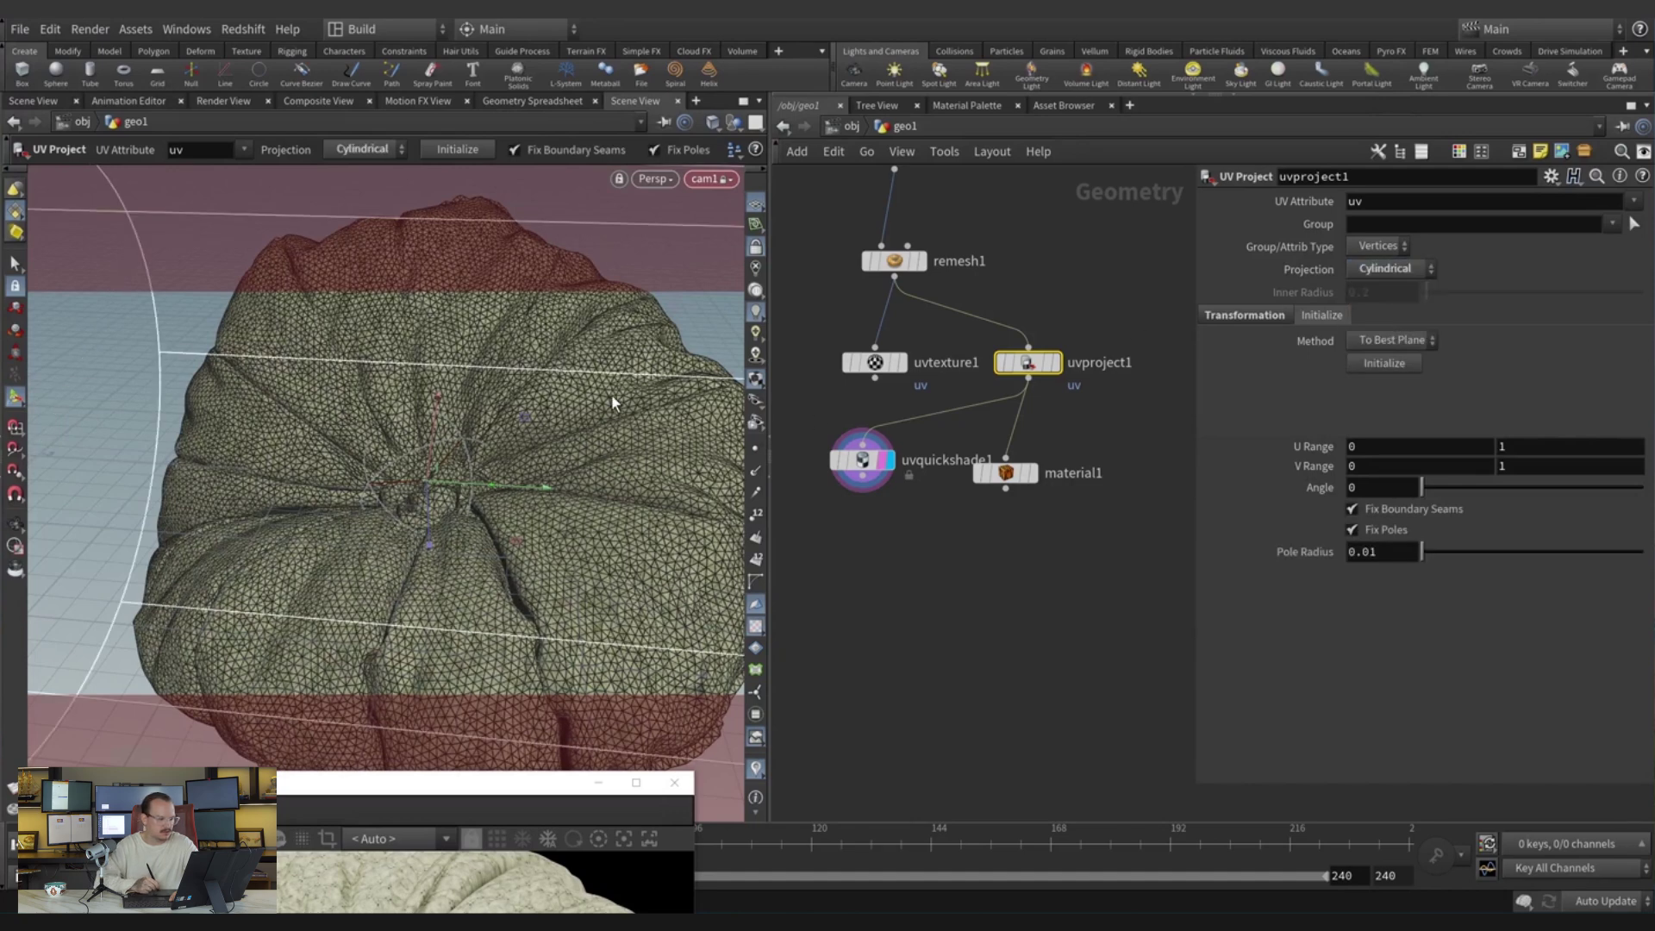
key("Escape")
scroll(577, 468, "down", 4)
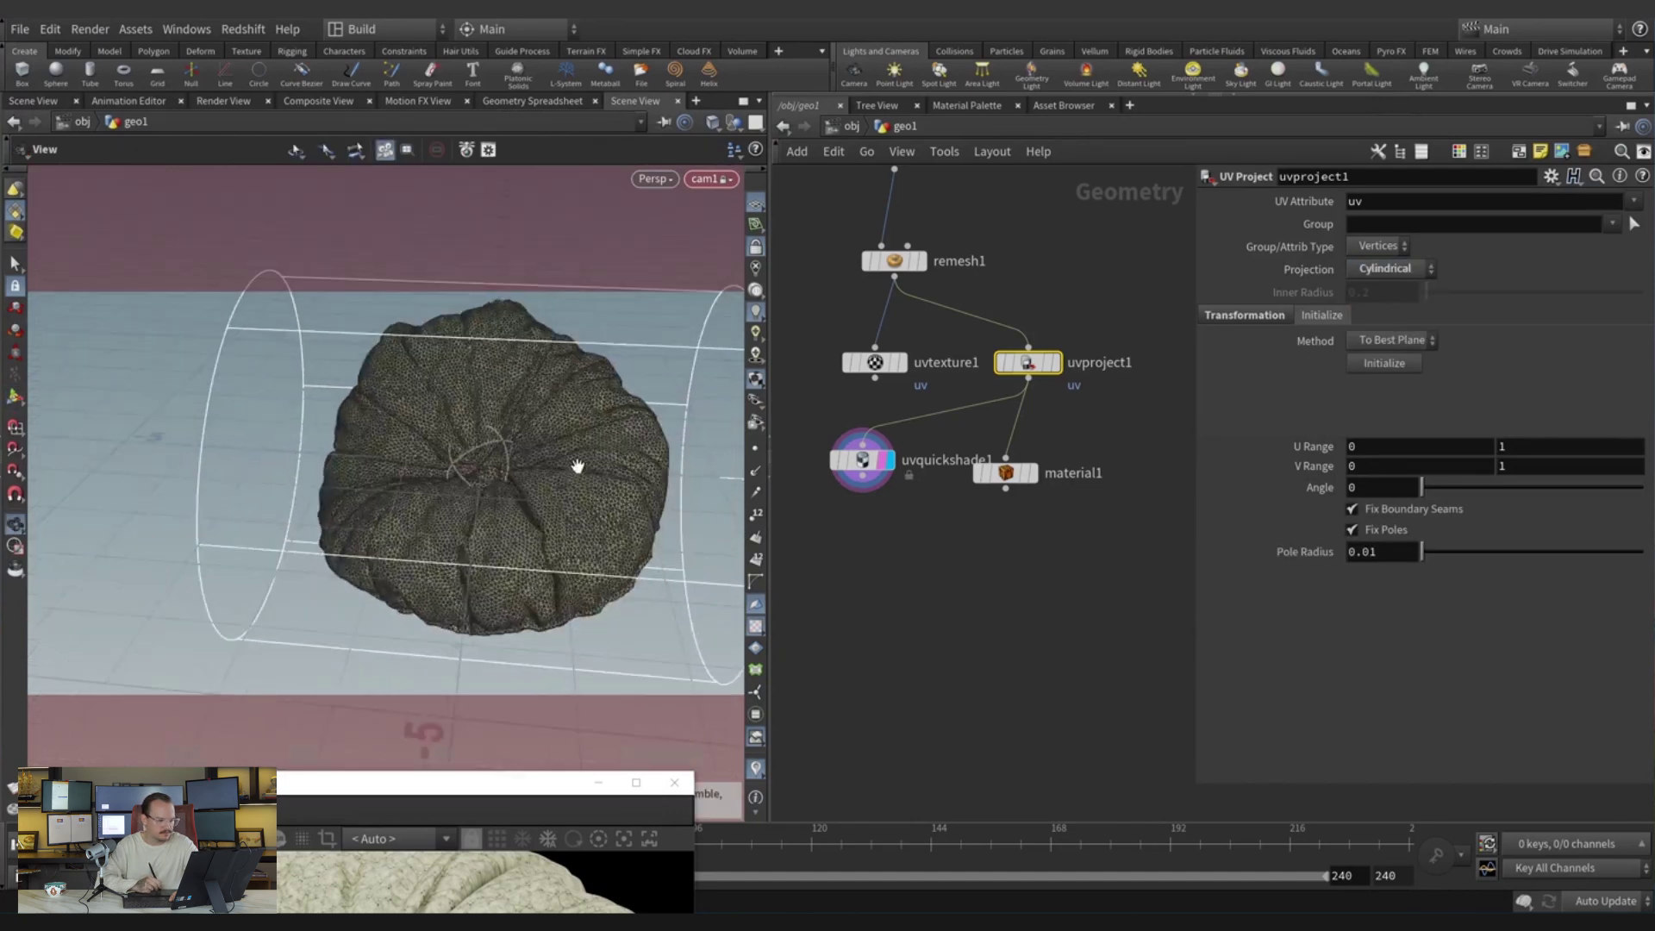
left_click_drag(578, 469, 709, 392)
left_click(888, 547)
scroll(615, 450, "up", 4)
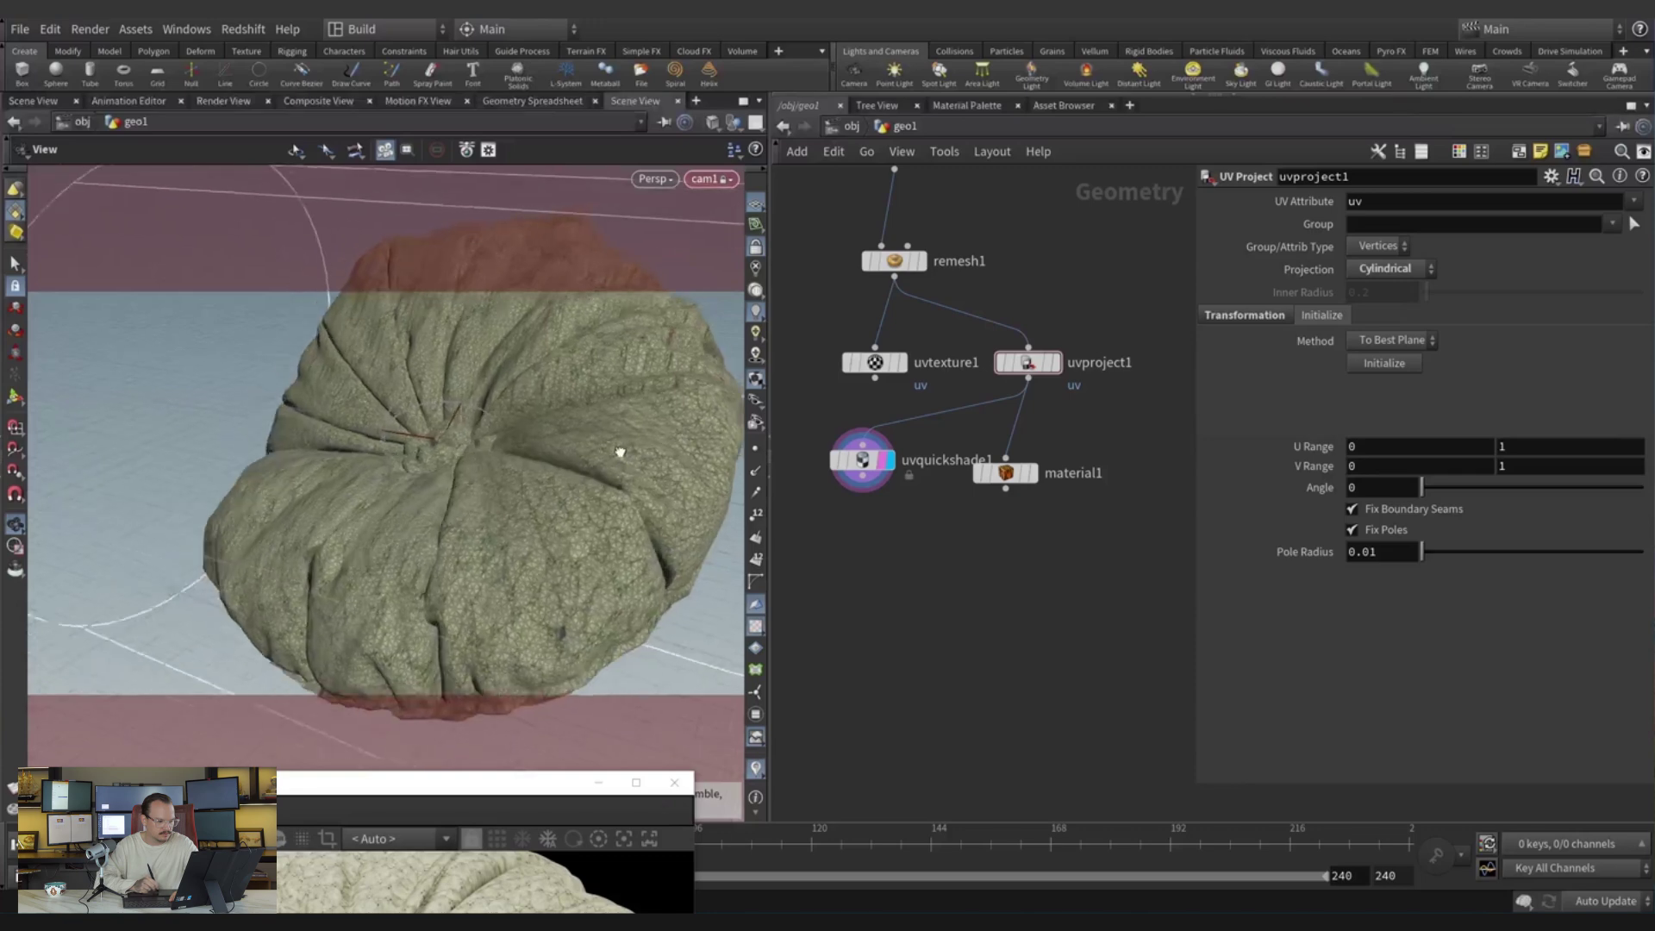
left_click_drag(614, 450, 555, 469)
key("Return")
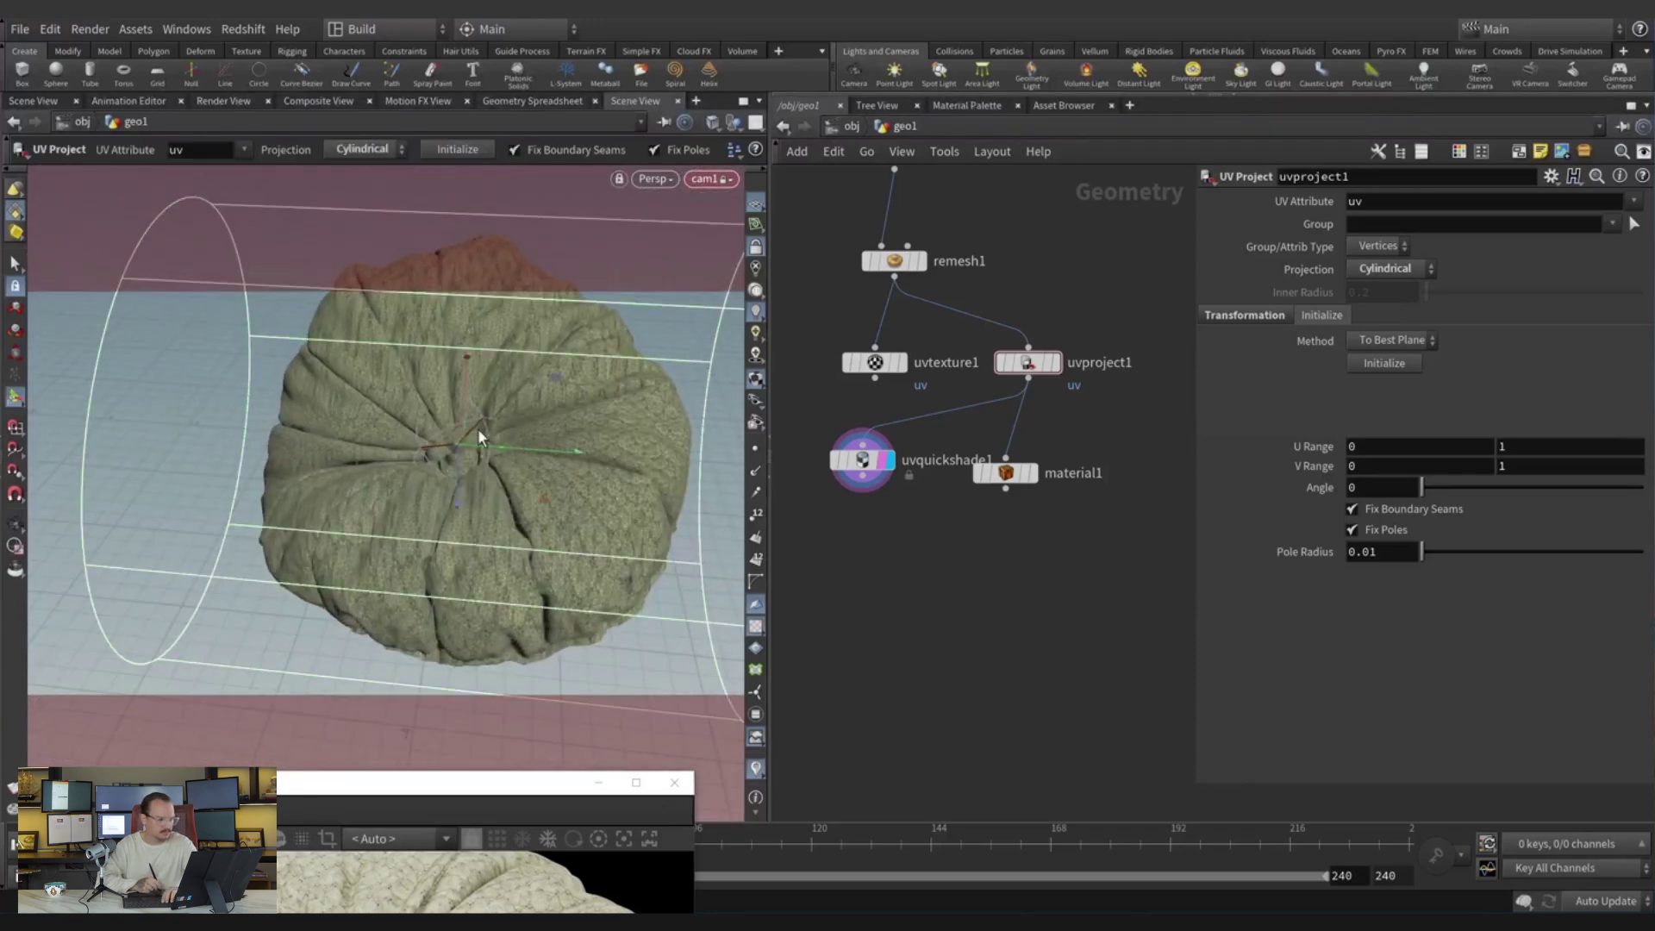
key("r")
left_click_drag(428, 360, 659, 442)
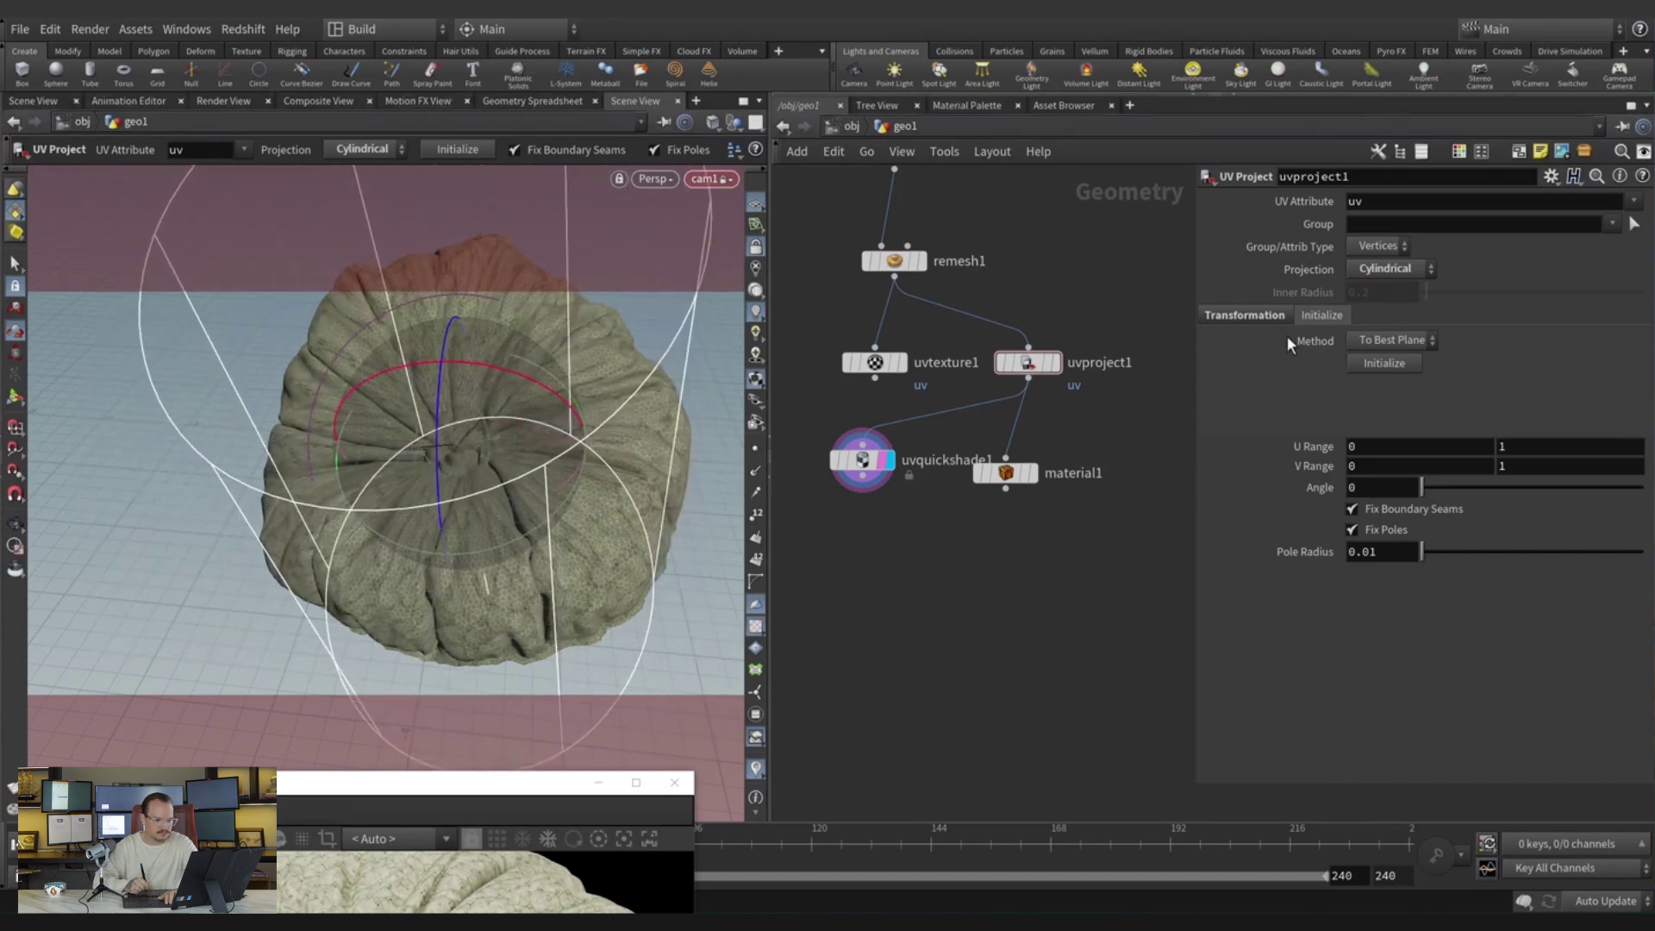
Try a Polar projection with a rotated sphere, then settle on Plastic Wrap.
left_click(1383, 269)
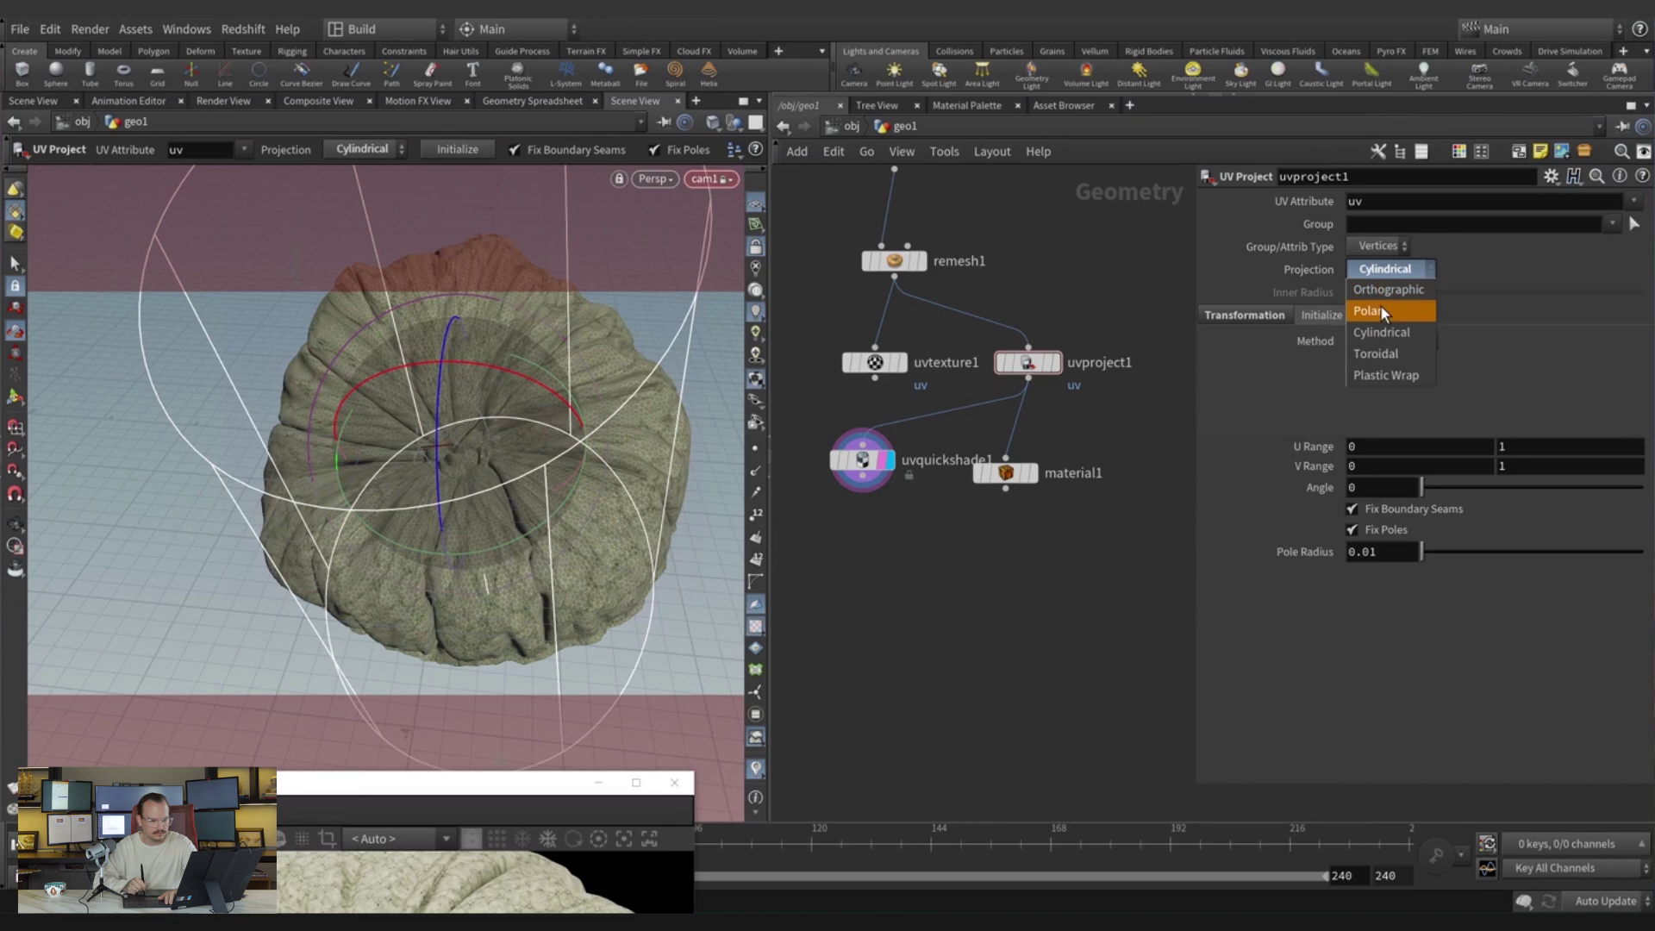
left_click(1383, 311)
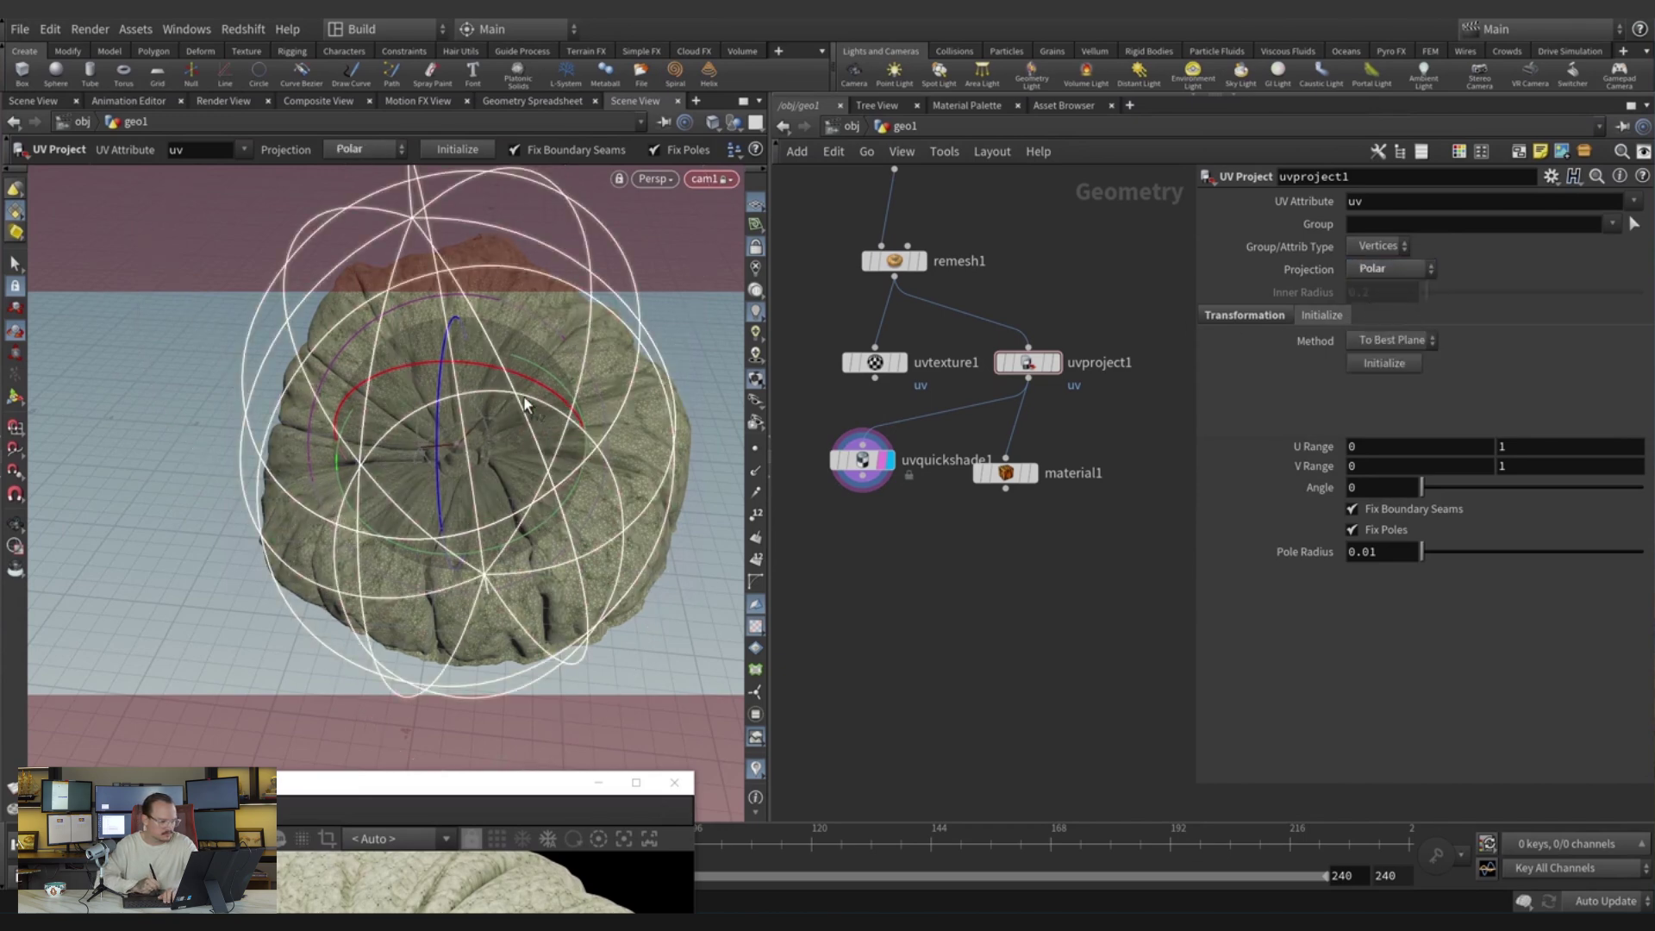
left_click_drag(451, 363, 480, 425)
left_click(1393, 269)
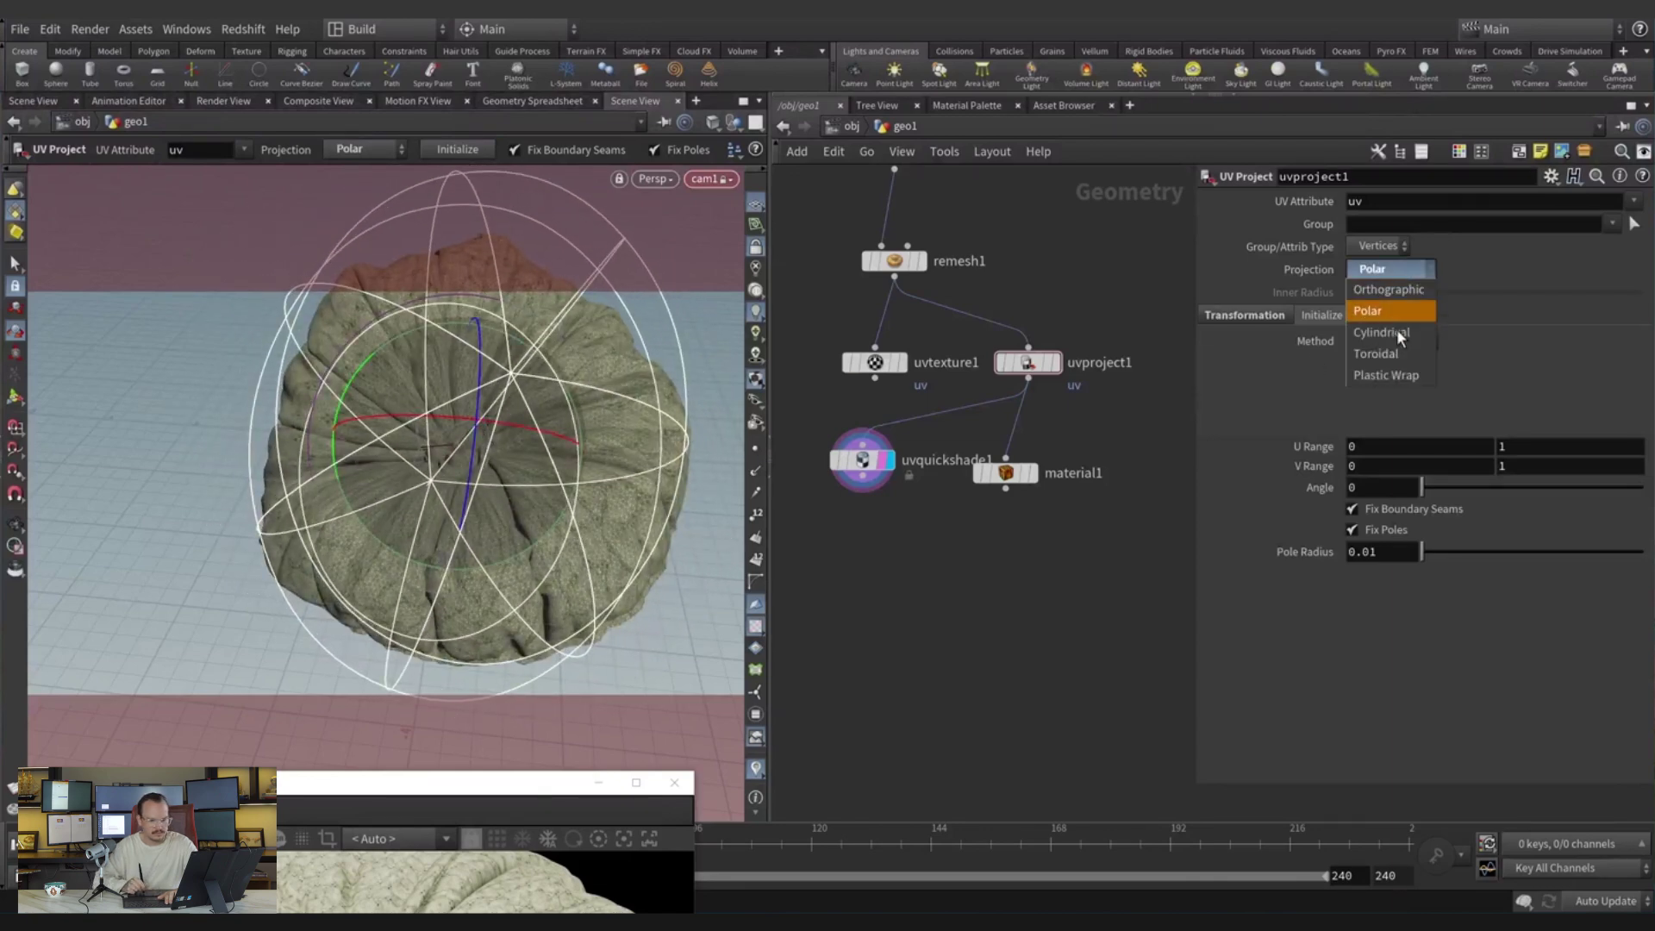
left_click(1391, 374)
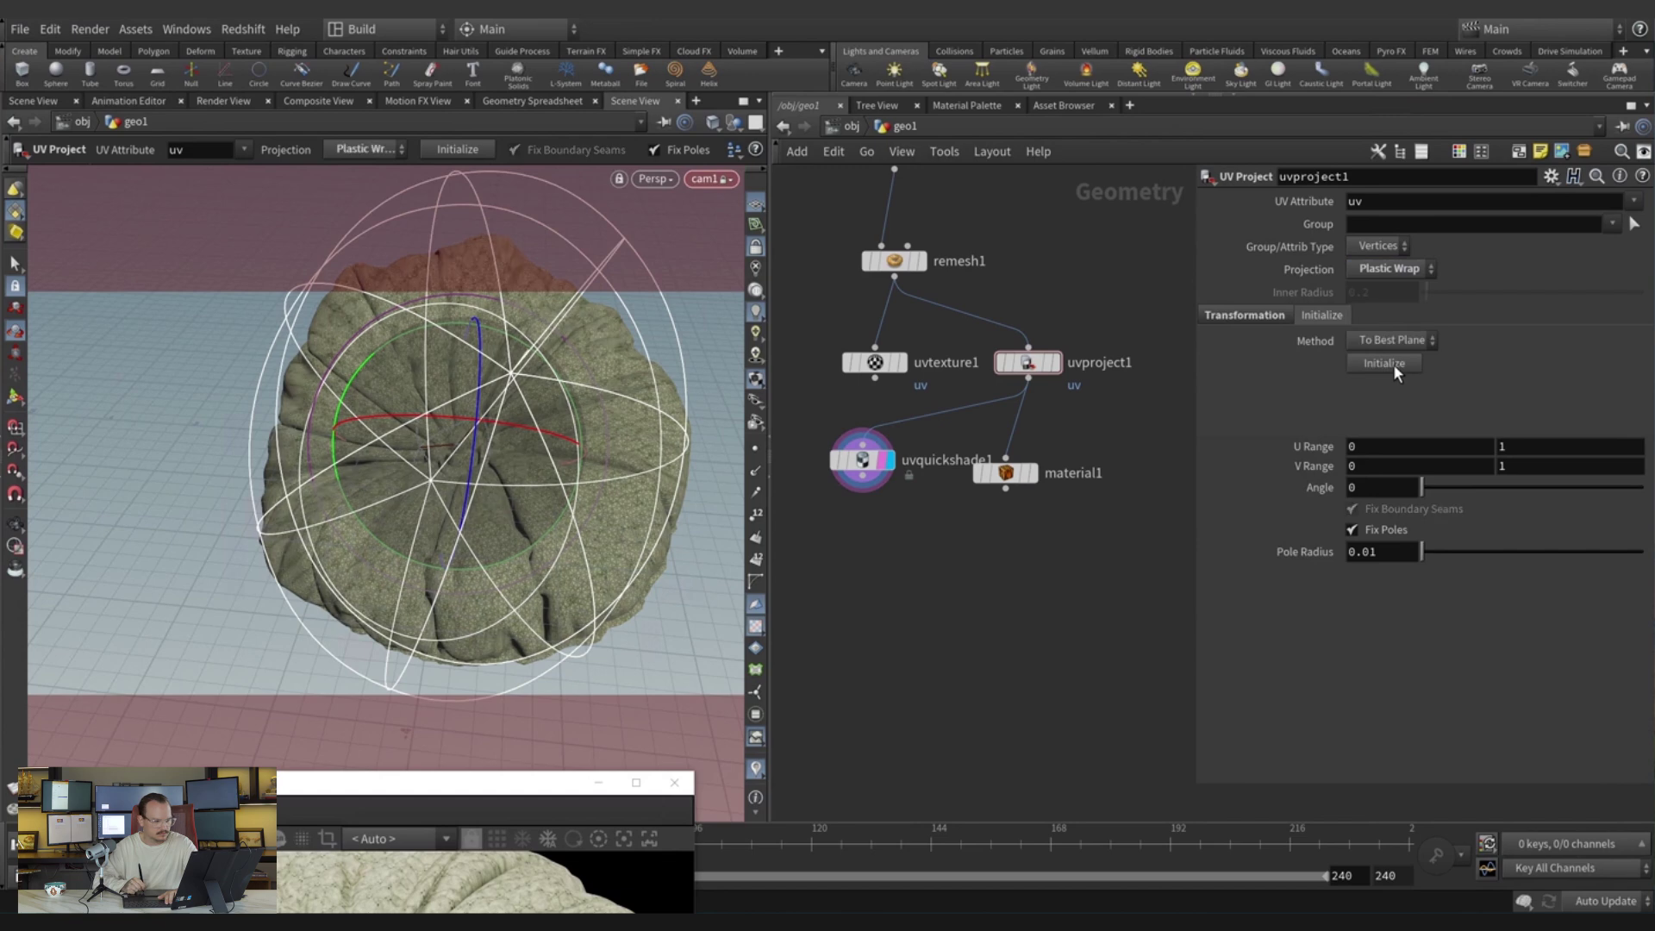
key("Escape")
left_click_drag(607, 401, 655, 436)
key("Return")
Feed uvquickshade1 from uvtexture1 again and frame the cushion's centre.
left_click_drag(875, 377, 863, 429)
left_click_drag(576, 488, 554, 337, "alt")
right_click_drag(555, 336, 549, 417, "alt")
left_click_drag(550, 417, 544, 410, "alt")
Wire uvtexture1 into material1, display material1, and restart the Redshift IPR render.
left_click(878, 365)
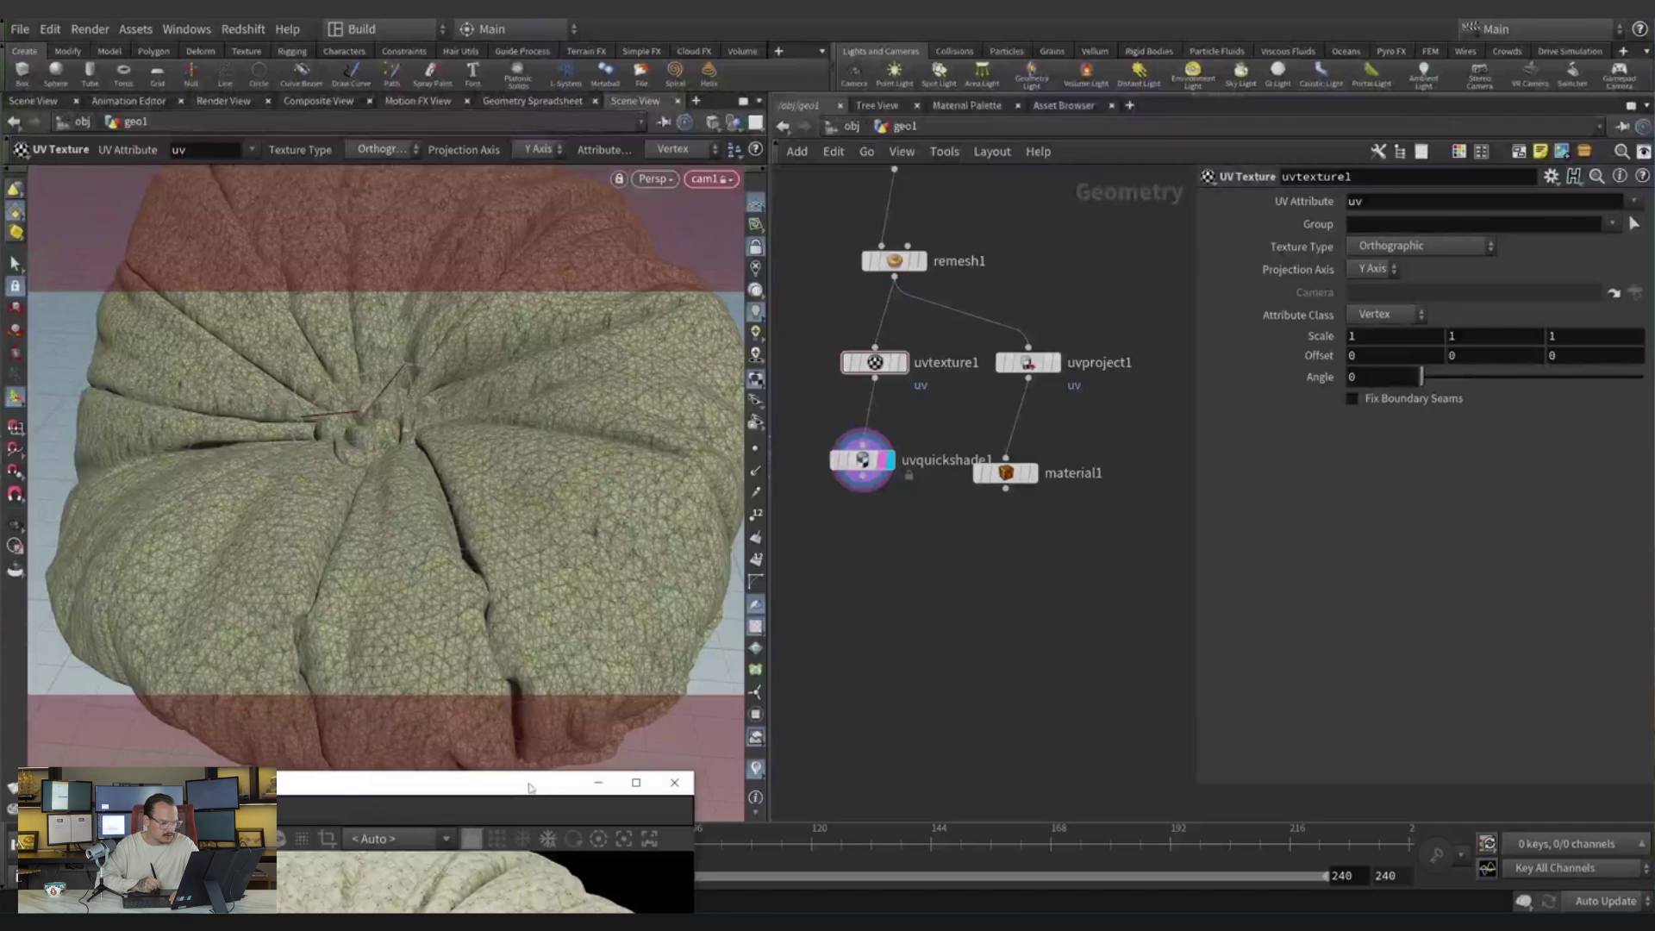
left_click_drag(530, 783, 562, 336)
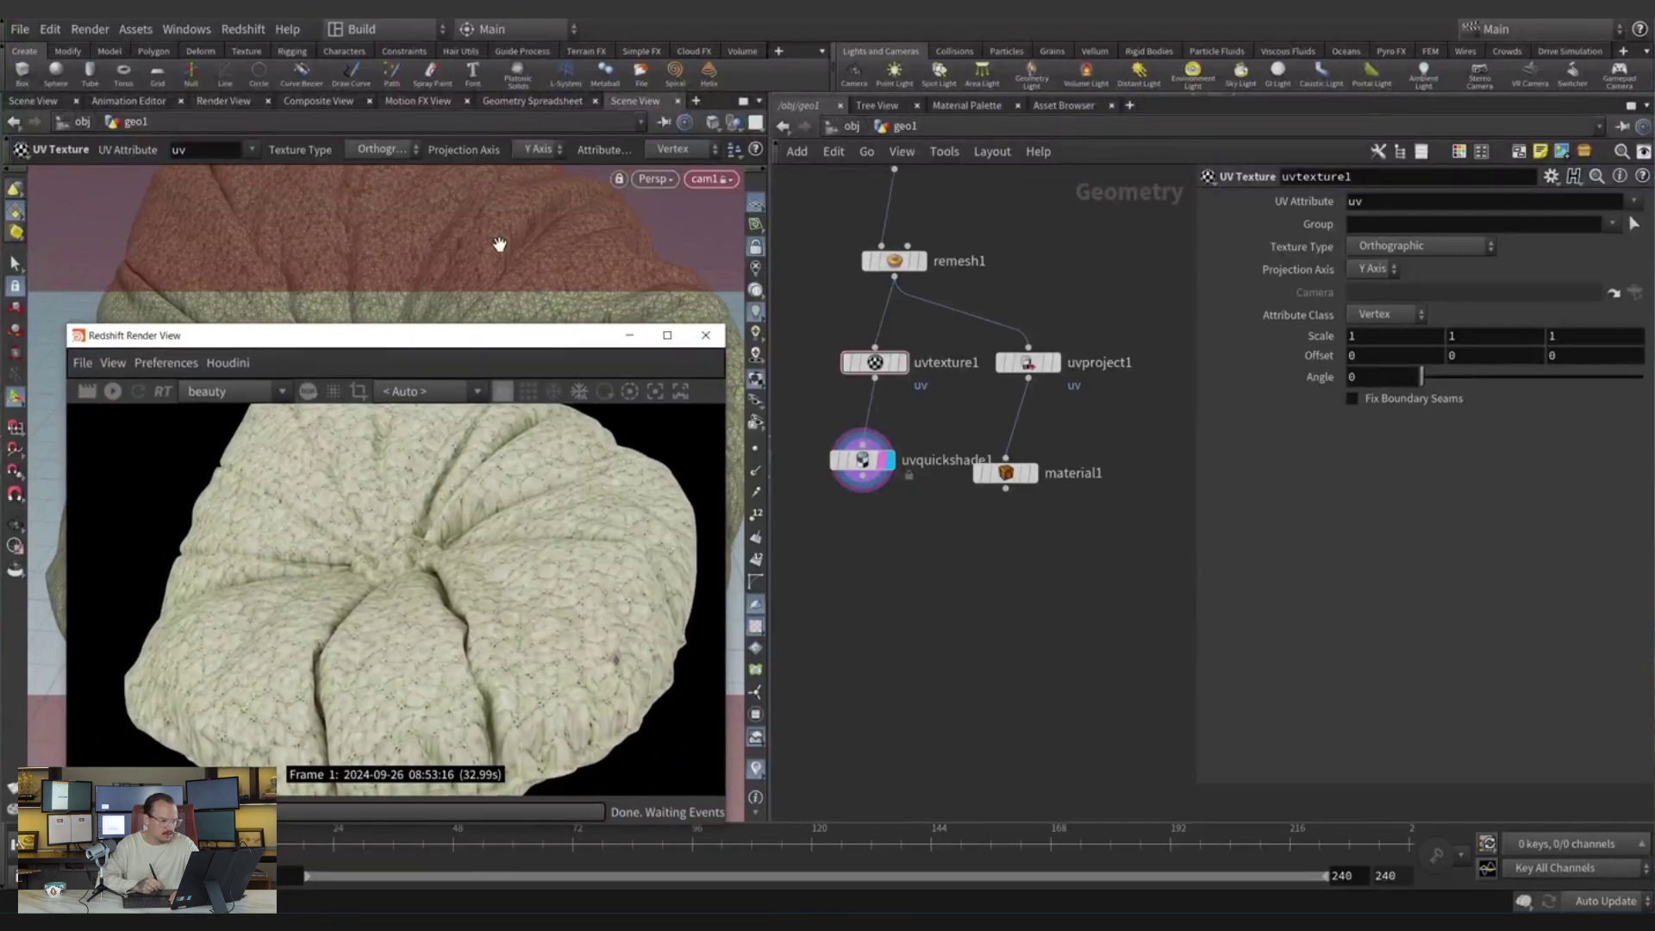
middle_click_drag(497, 241, 520, 281)
left_click(875, 380)
left_click(1006, 459)
left_click(1034, 472)
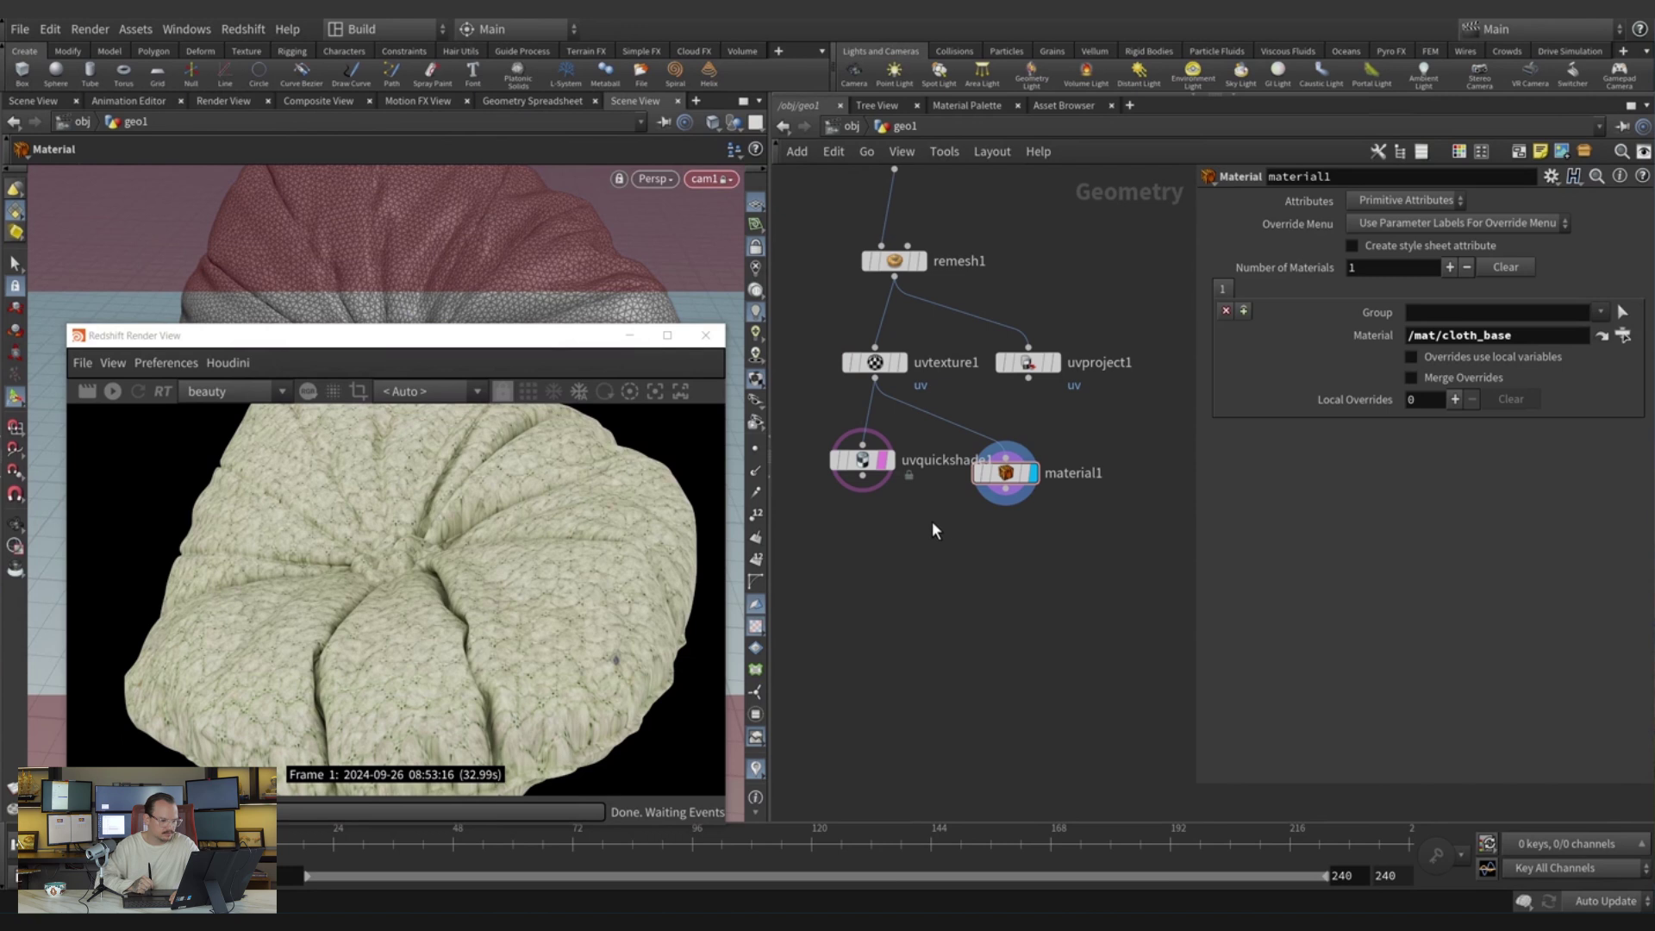
left_click(117, 392)
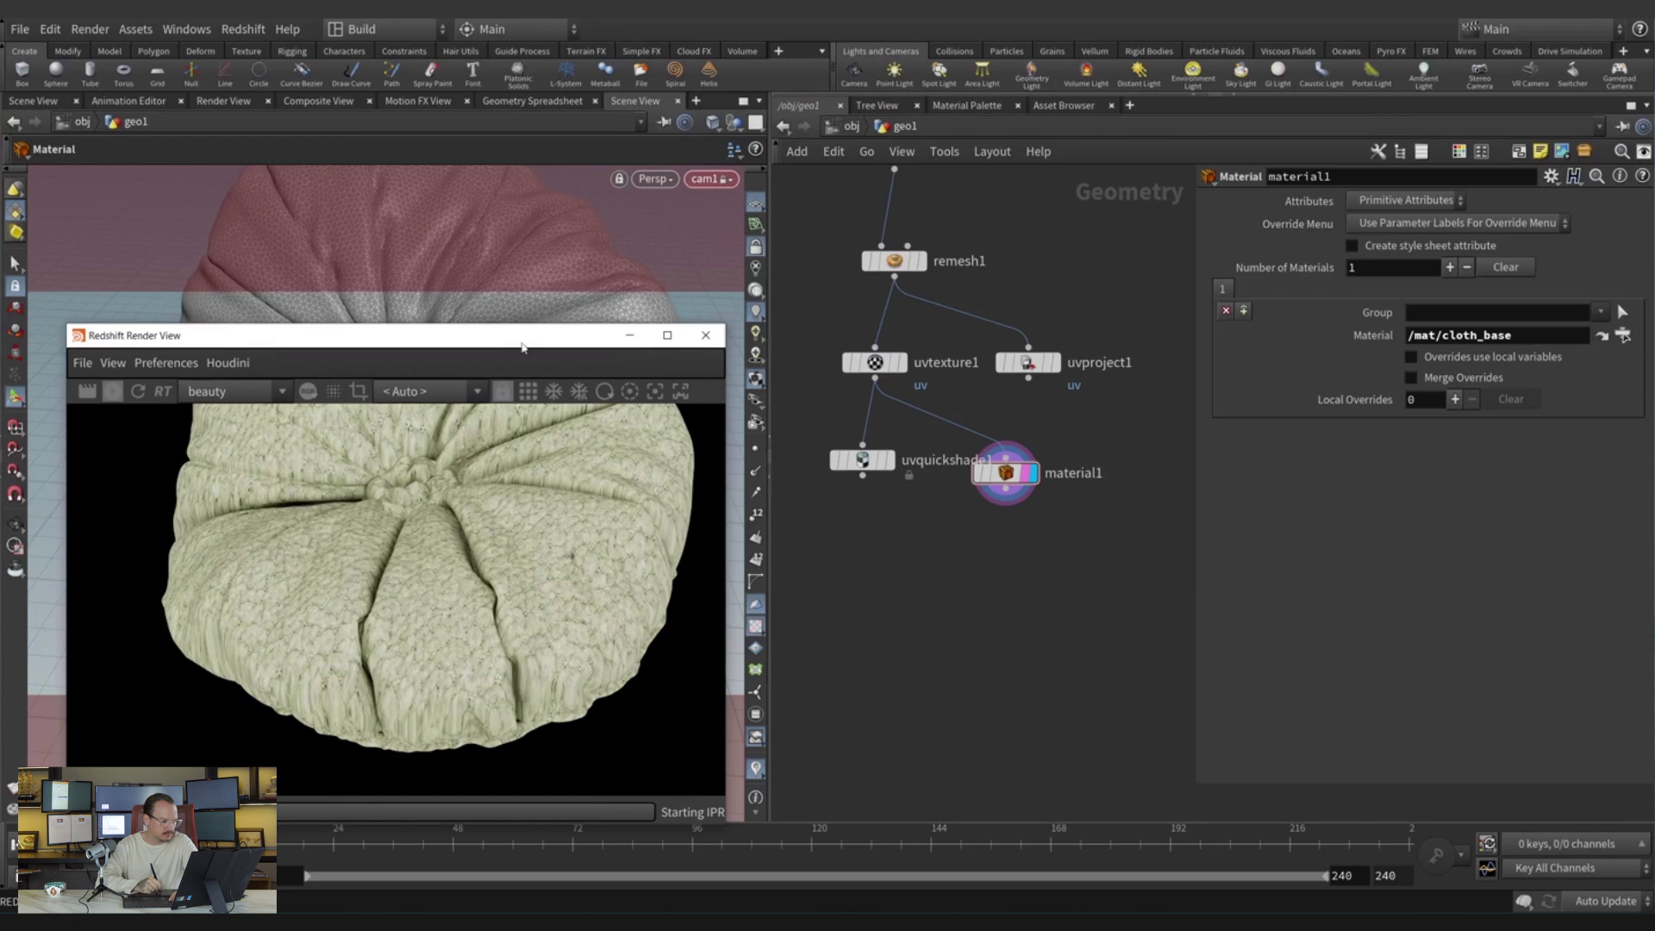
left_click_drag(521, 348, 1416, 394)
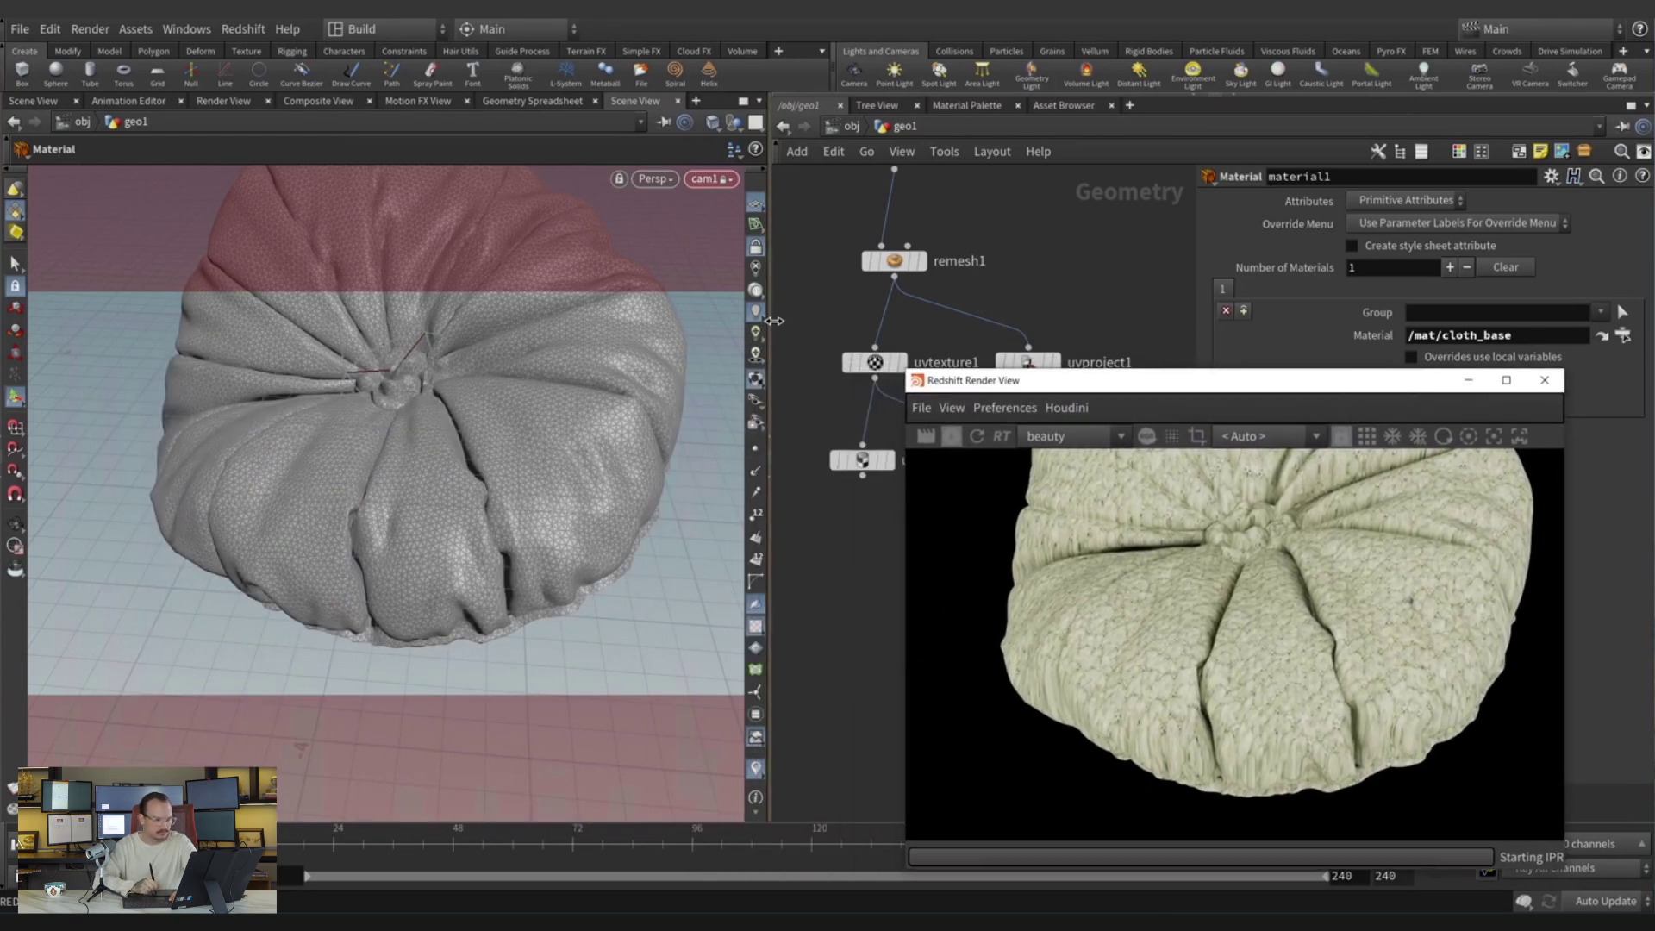
Resize the network and scene viewer panes and reposition the Redshift render window.
left_click_drag(775, 319, 618, 320)
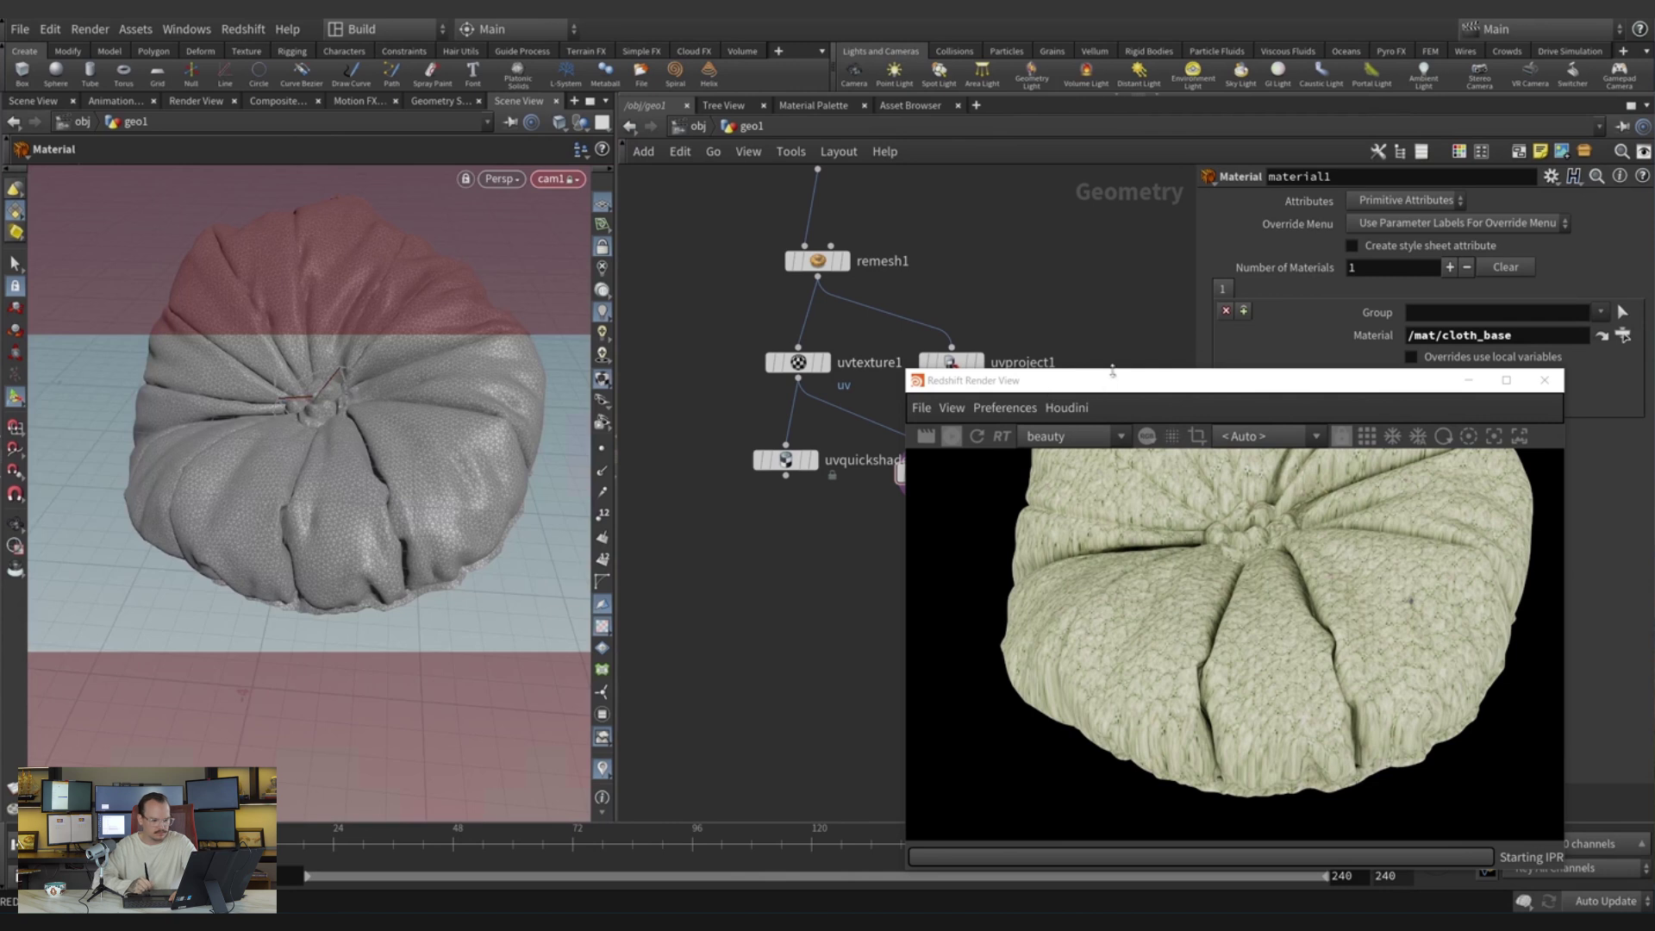
left_click_drag(1127, 385, 237, 347)
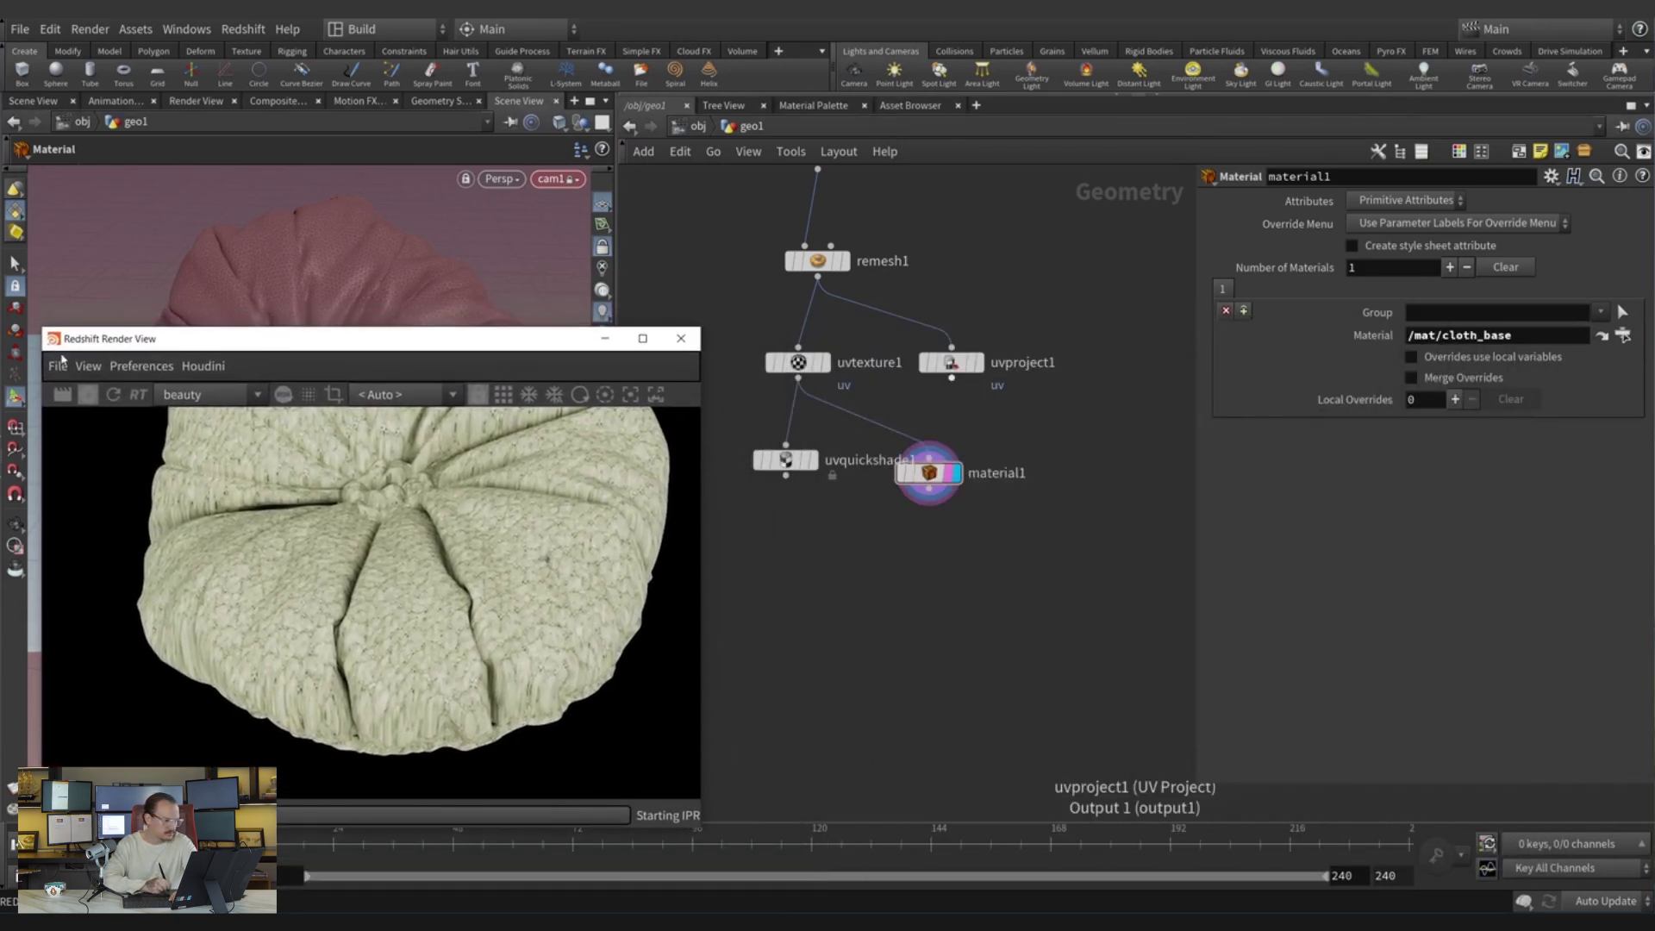
left_click_drag(42, 328, 165, 415)
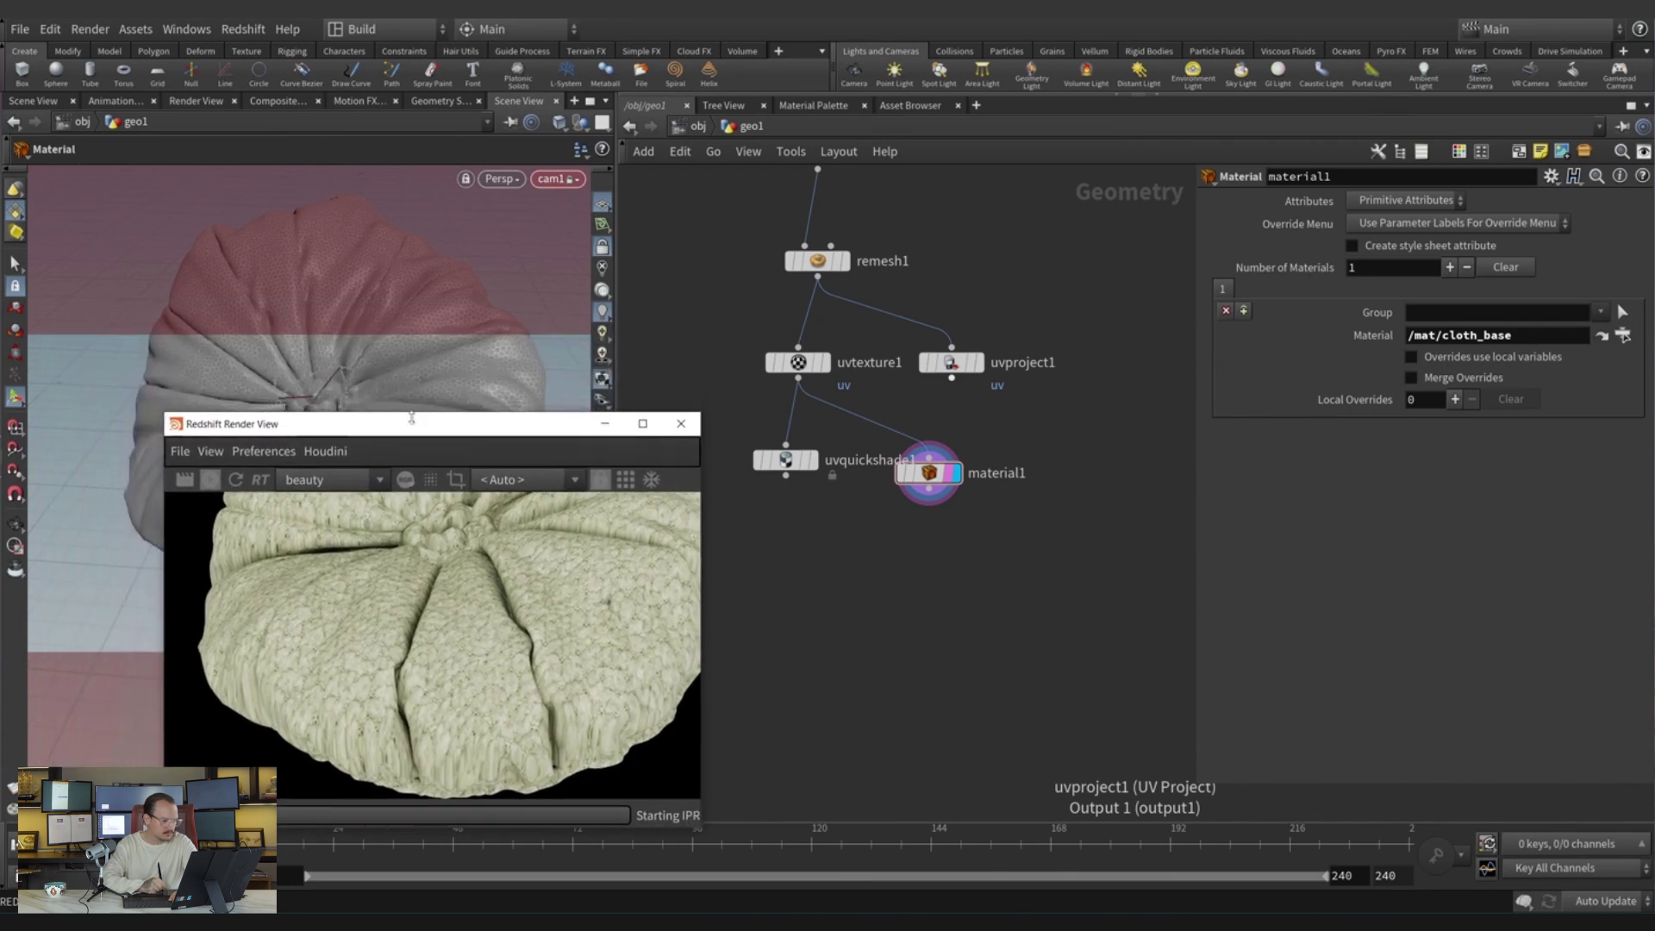
left_click_drag(419, 425, 307, 433)
left_click_drag(622, 323, 729, 328)
left_click_drag(440, 442, 547, 479)
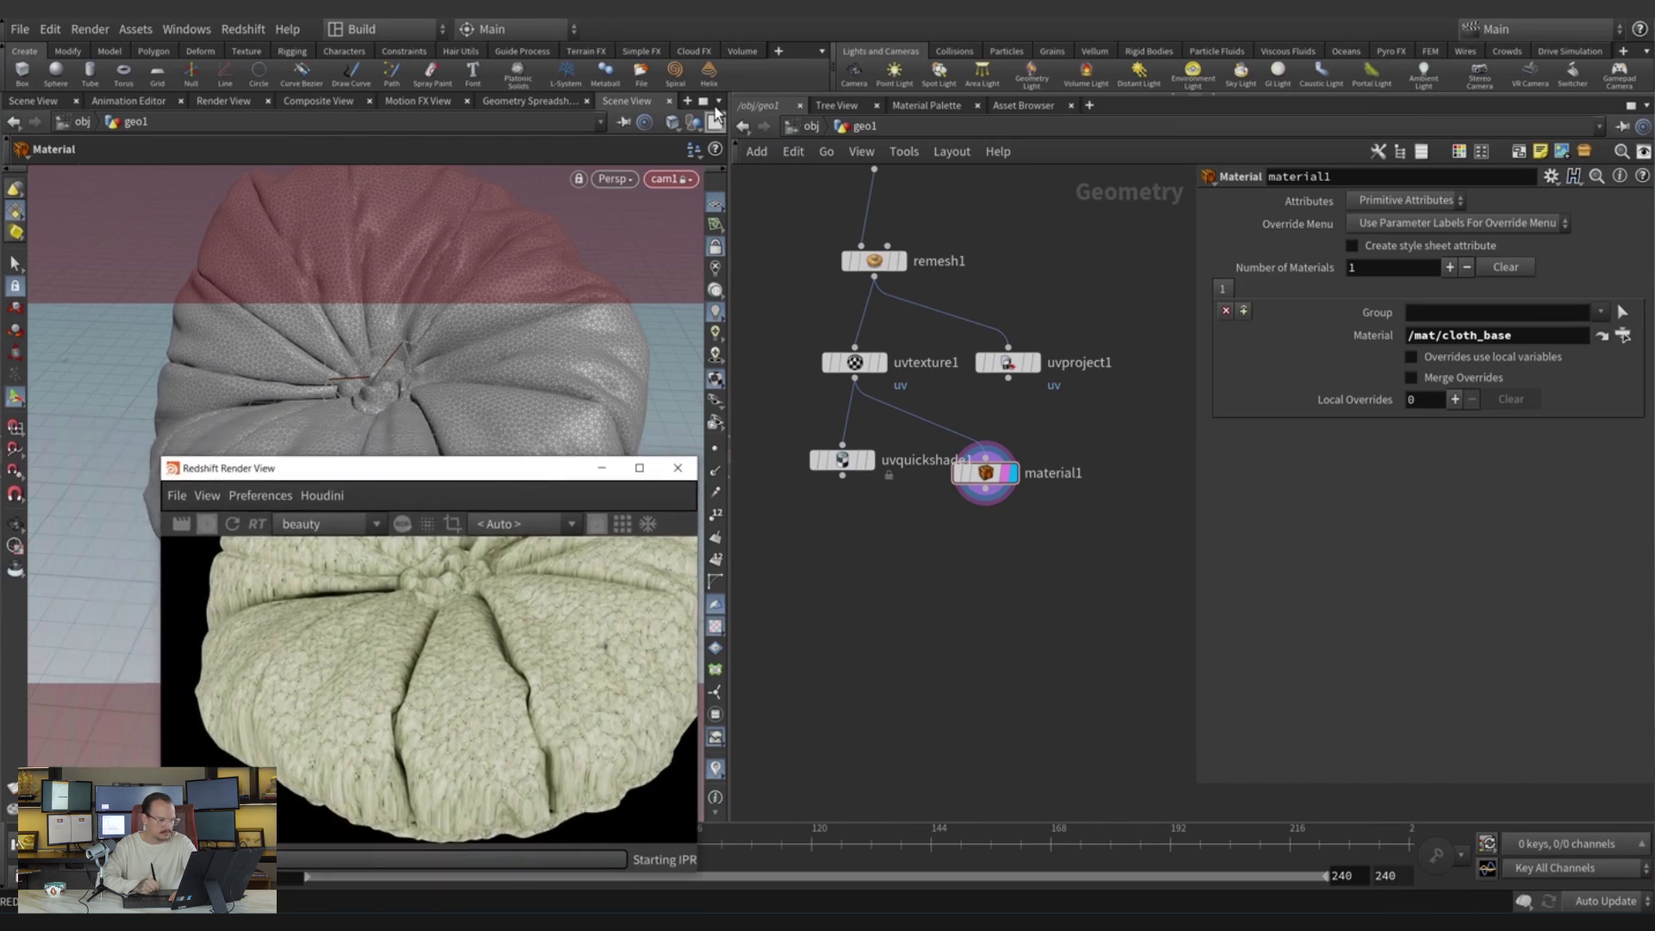
Split the scene view into top and bottom panes and widen the render window.
left_click(717, 102)
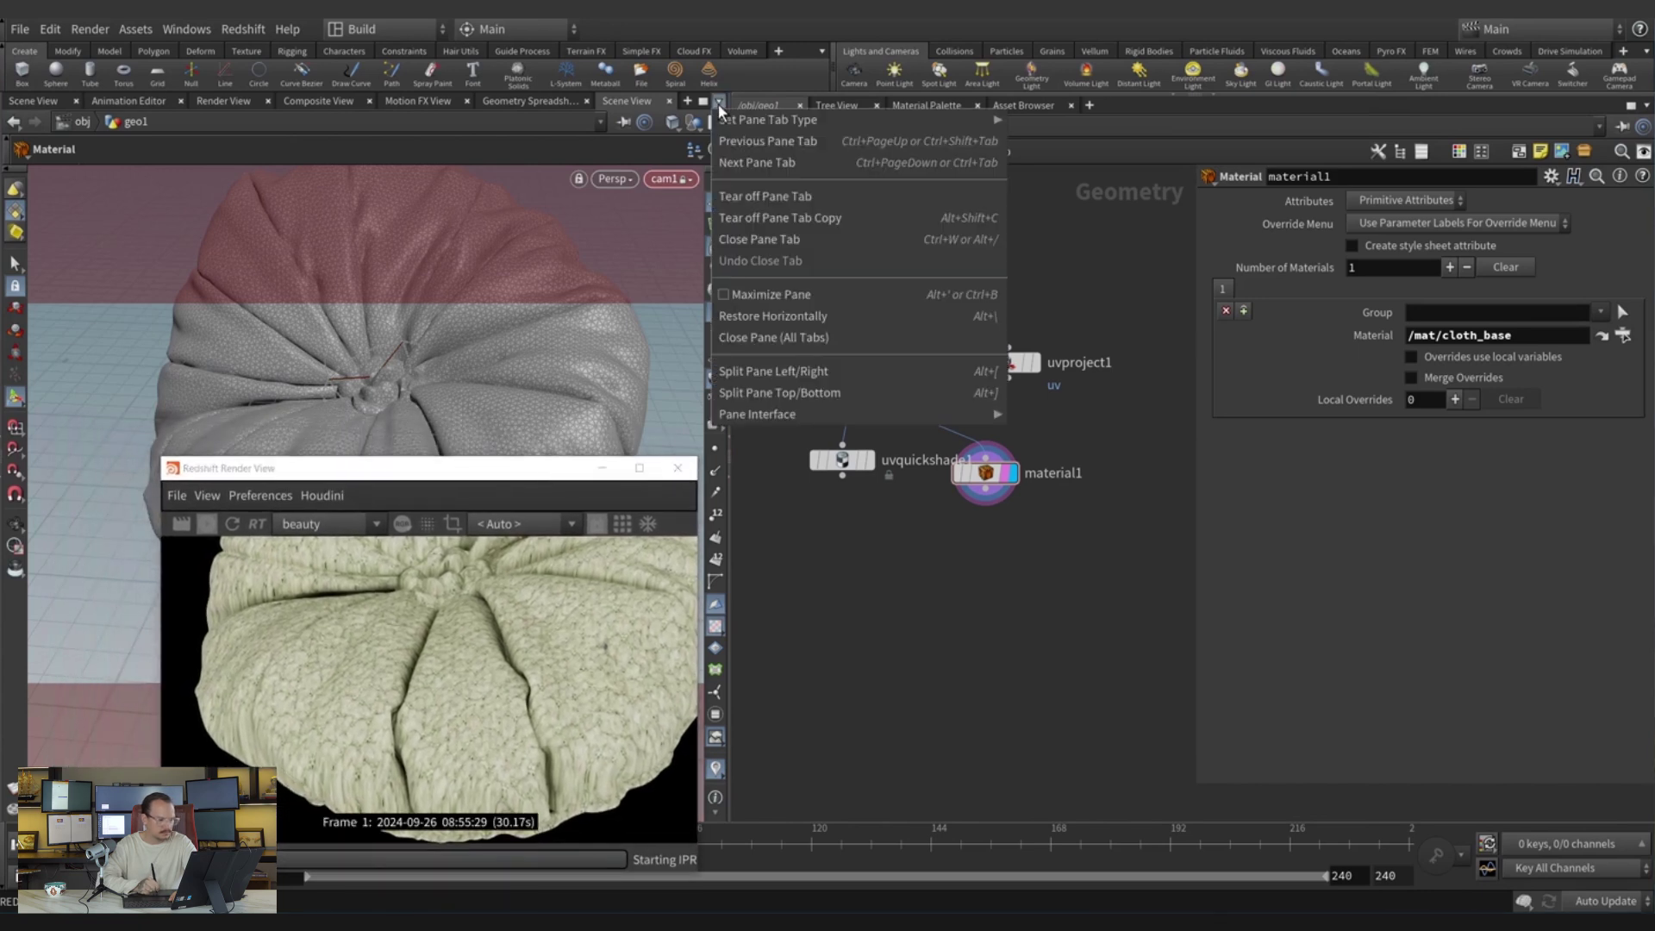
left_click(775, 390)
left_click(473, 473)
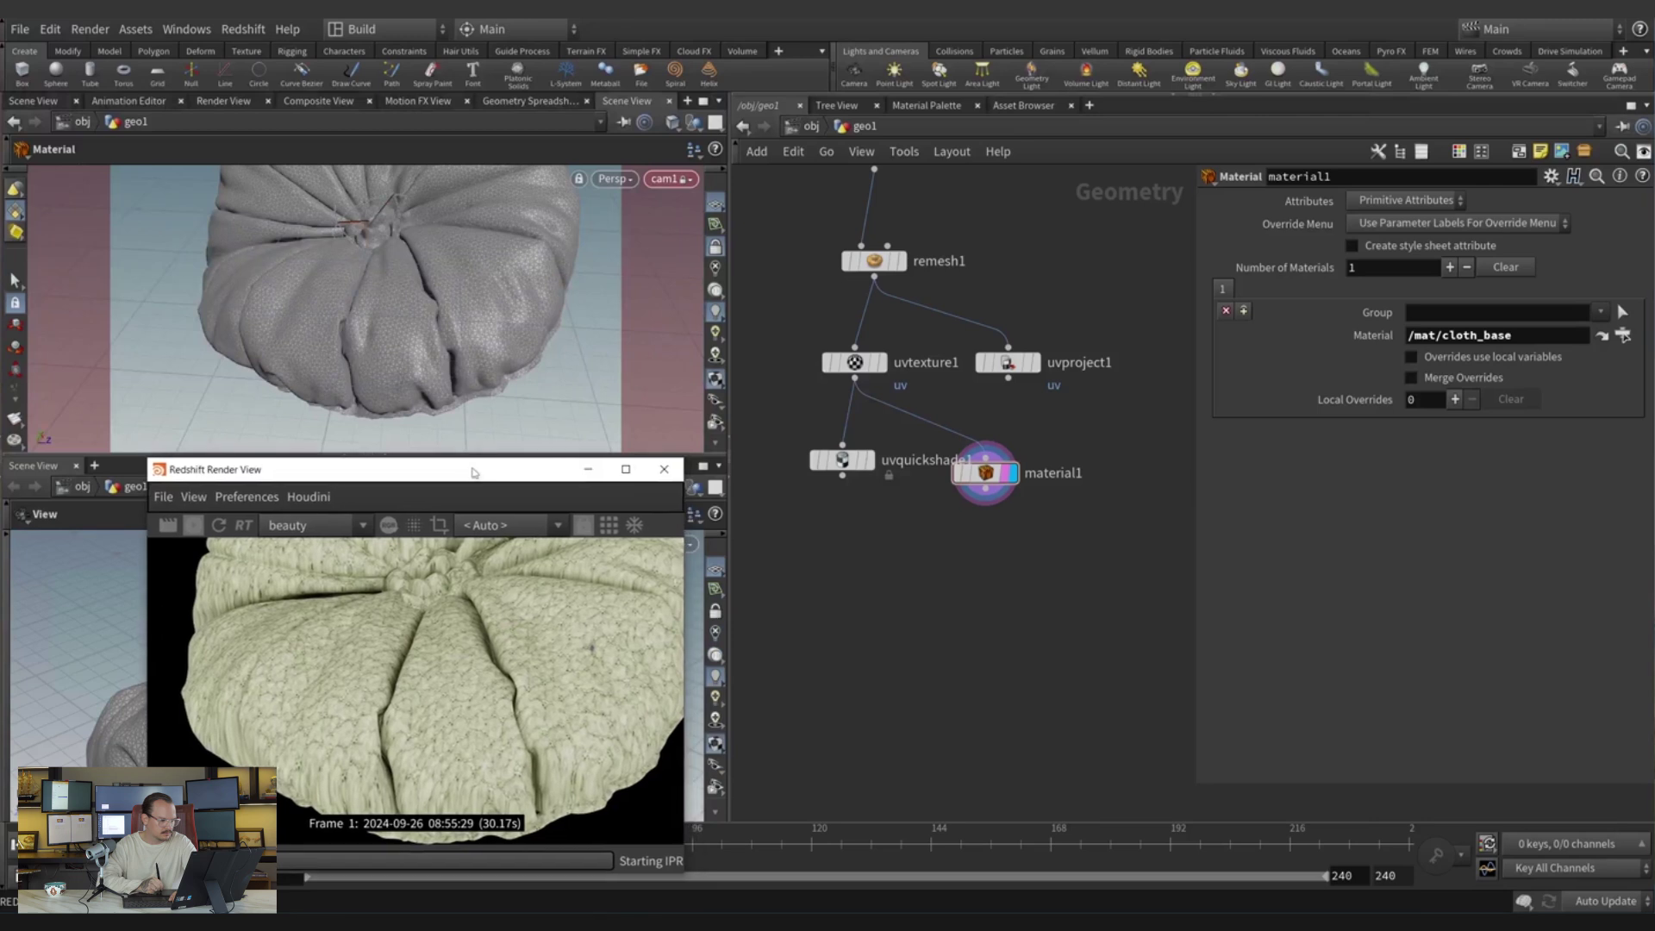
left_click_drag(148, 457, 5, 452)
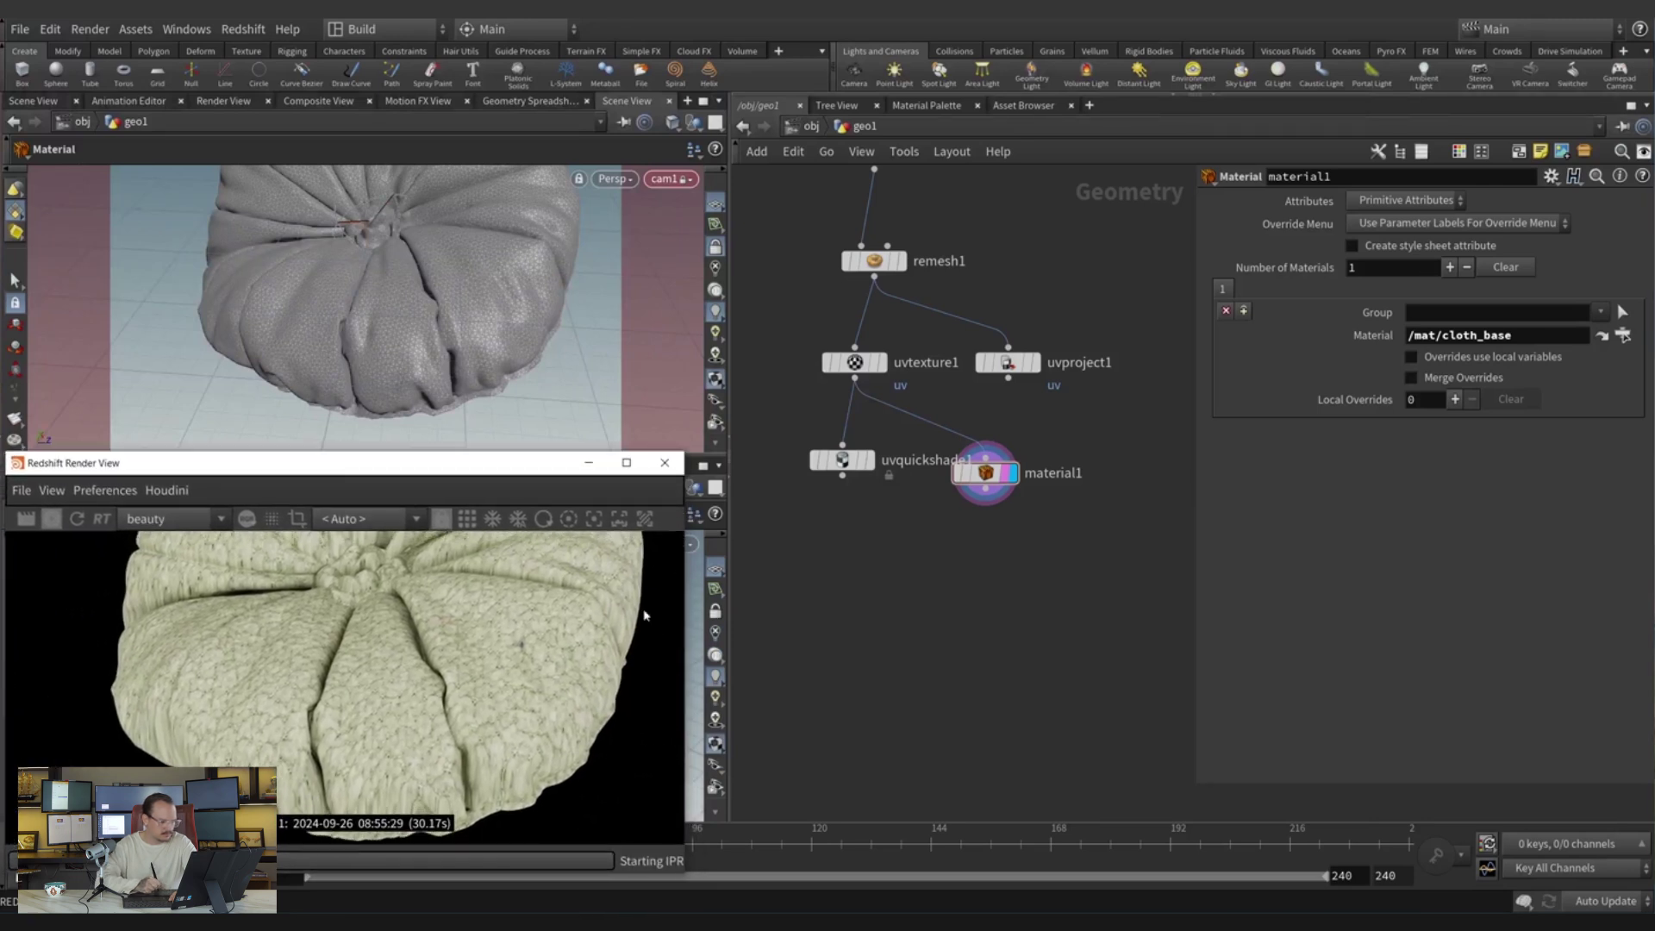
left_click_drag(684, 620, 700, 622)
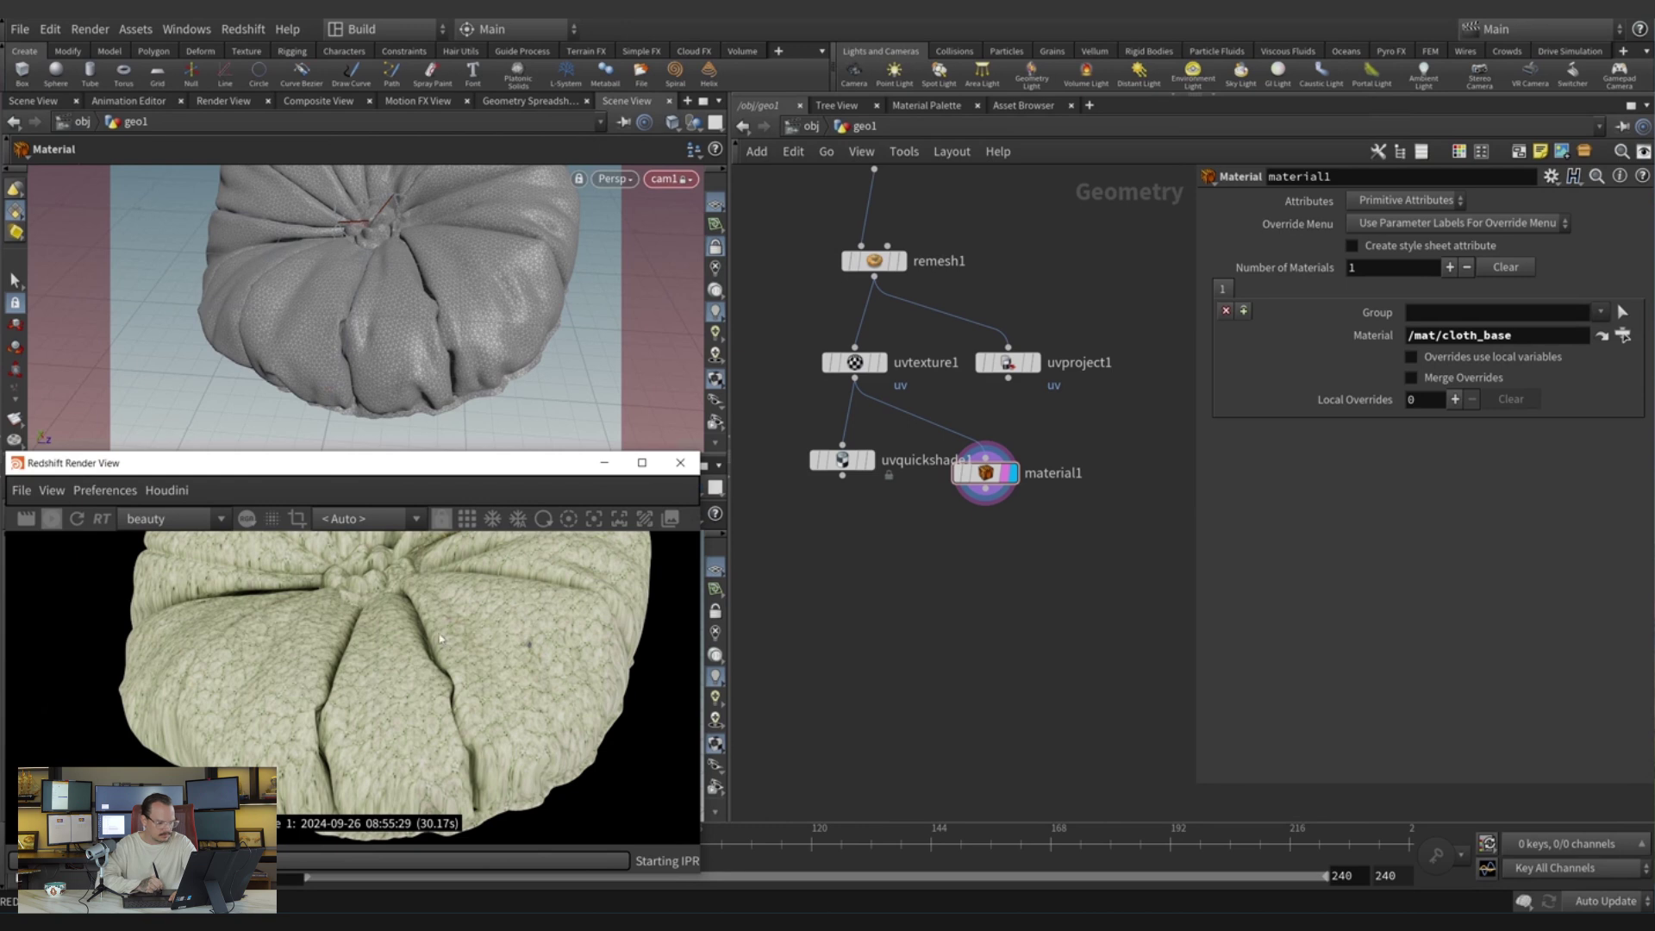
scroll(464, 642, "down", 2)
middle_click_drag(454, 626, 436, 644)
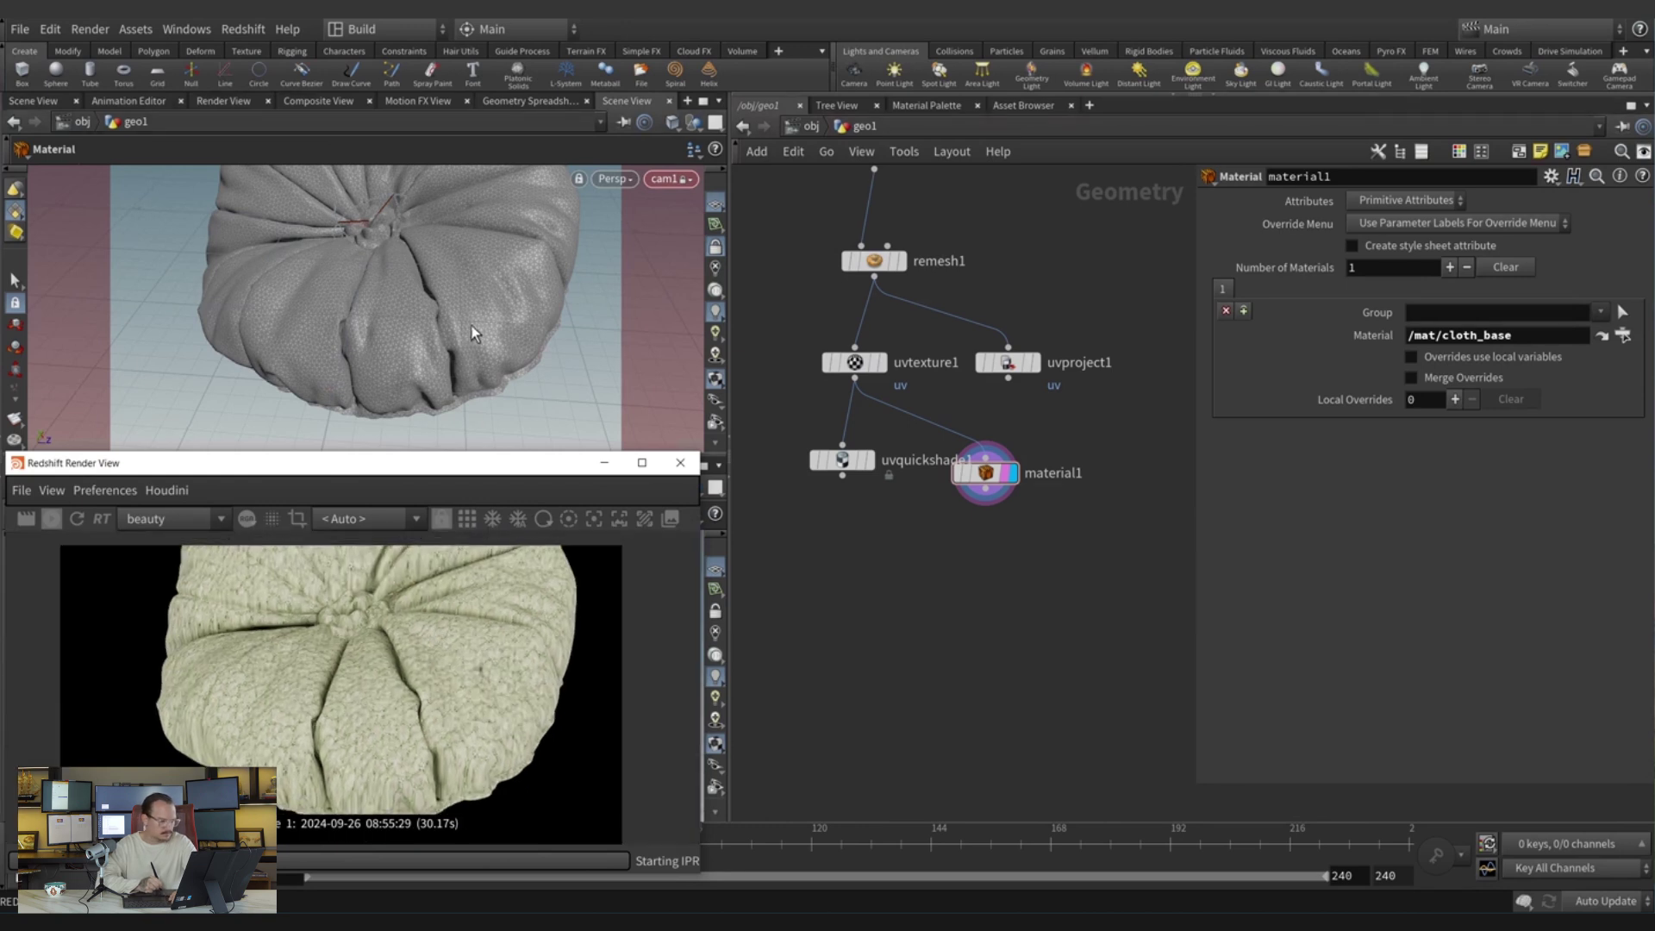
middle_click_drag(454, 244, 462, 323, "alt")
right_click_drag(434, 290, 455, 278, "alt")
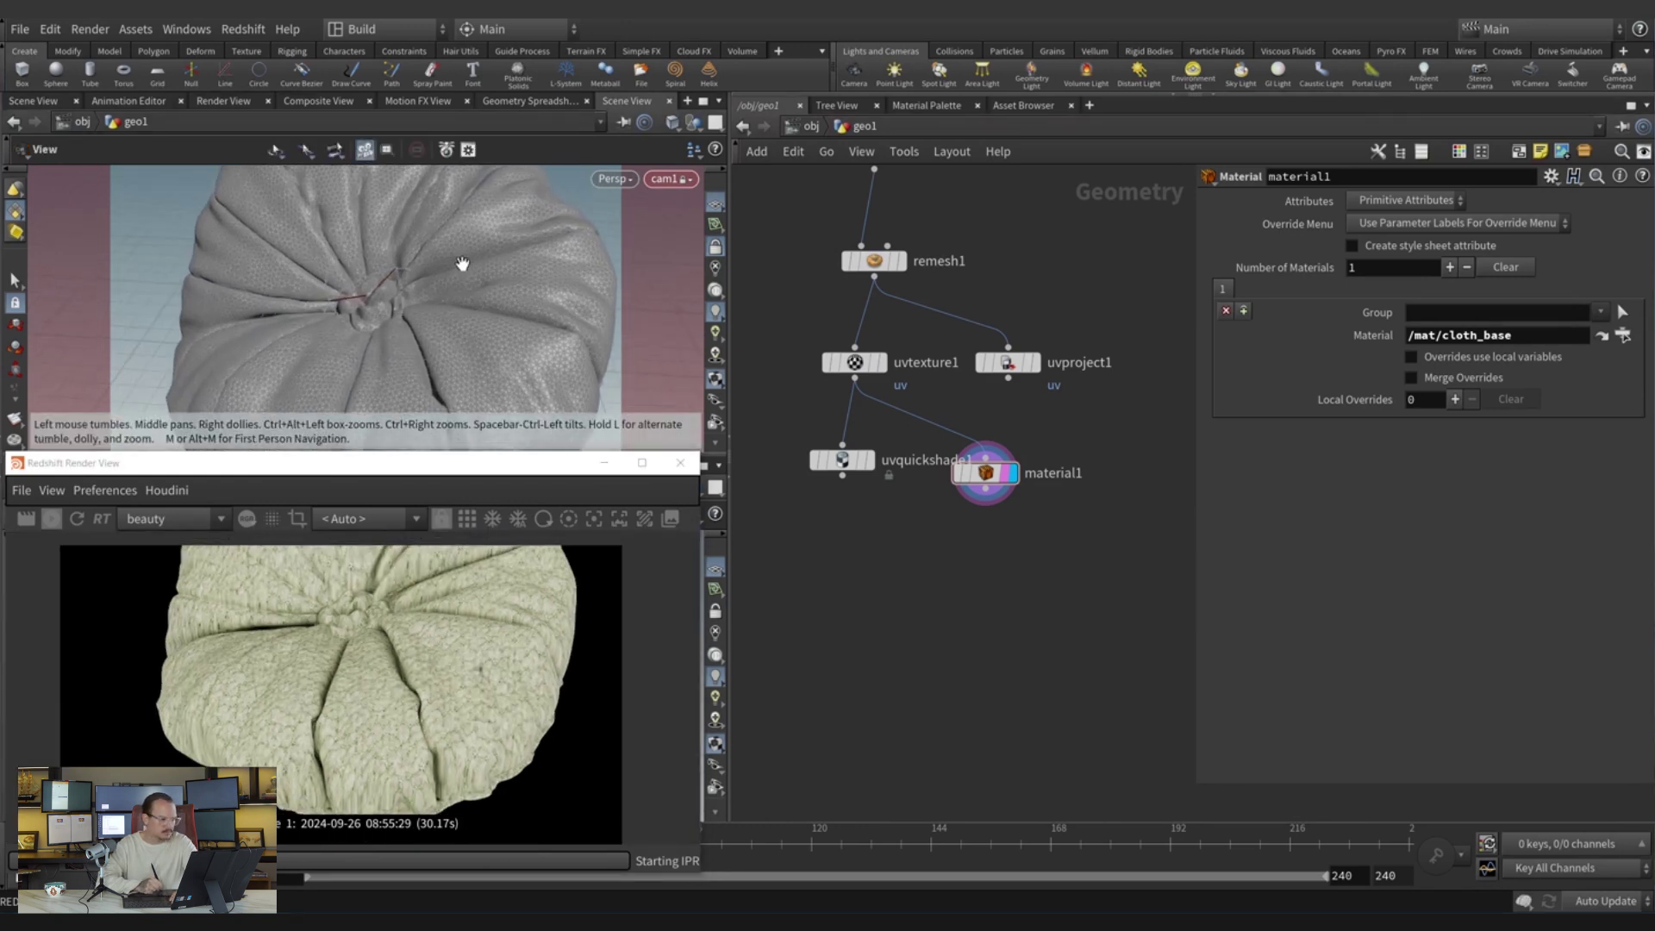
left_click_drag(455, 277, 440, 288)
key("Return")
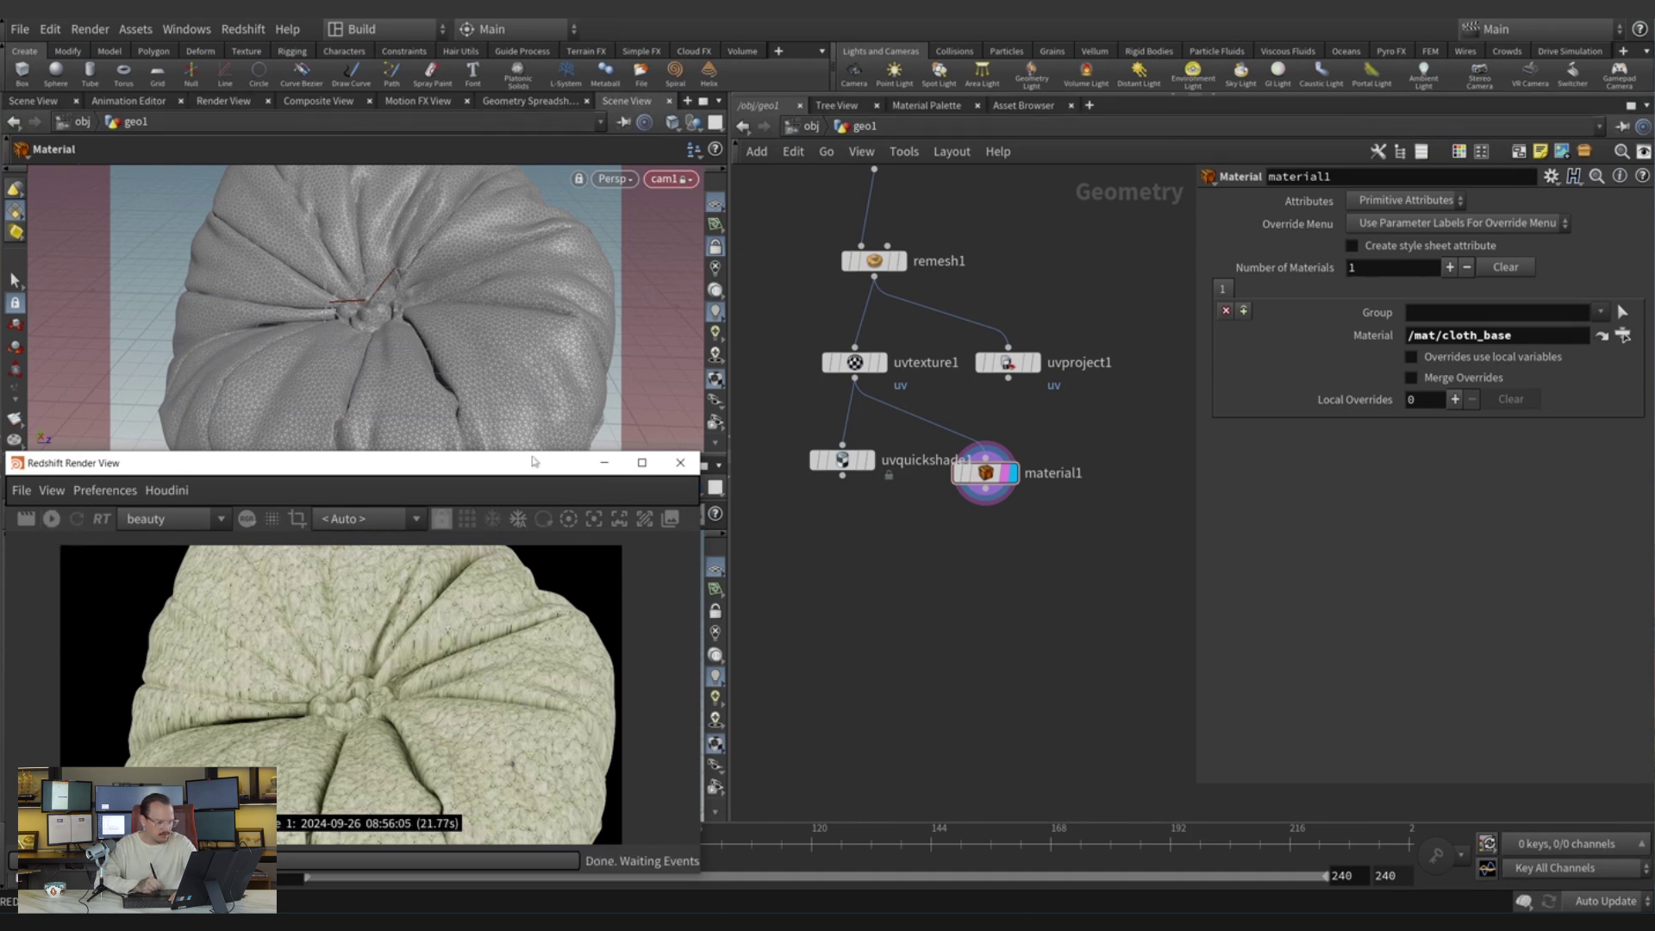
mouse_move(532, 455)
left_mouse_down()
mouse_move(548, 491)
mouse_move(554, 476)
left_mouse_up()
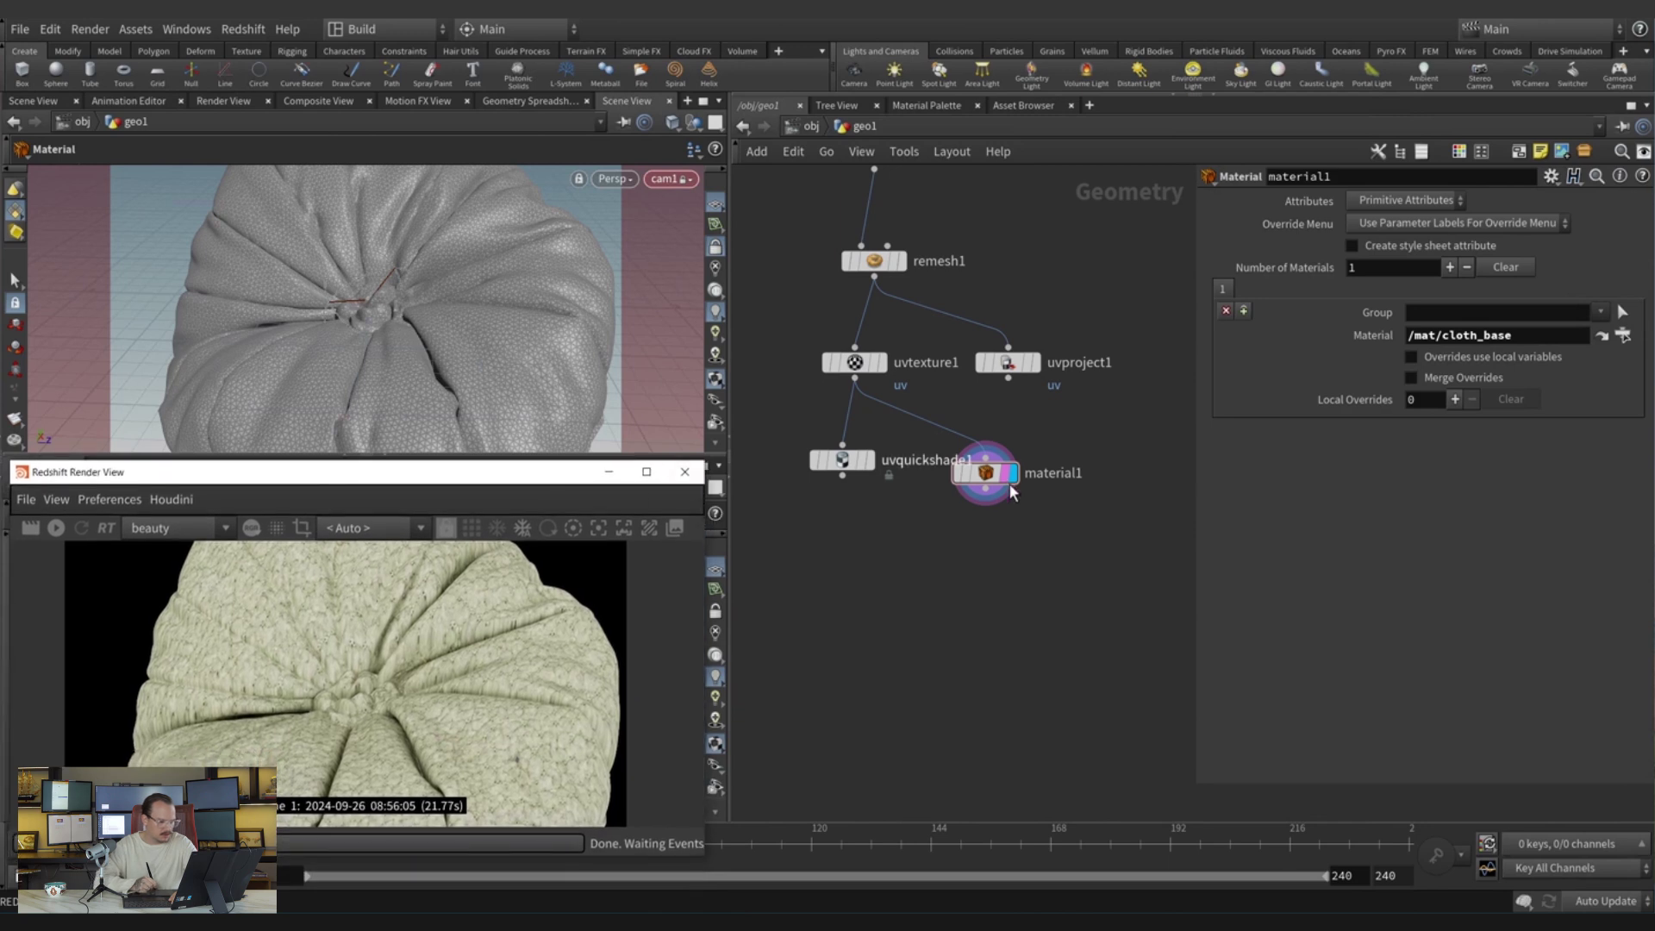
Preview uvproject1 through uvquickshade1 with an Orthographic projection, moving the plane off the cushion.
left_click_drag(1008, 378, 842, 445)
left_click(865, 459)
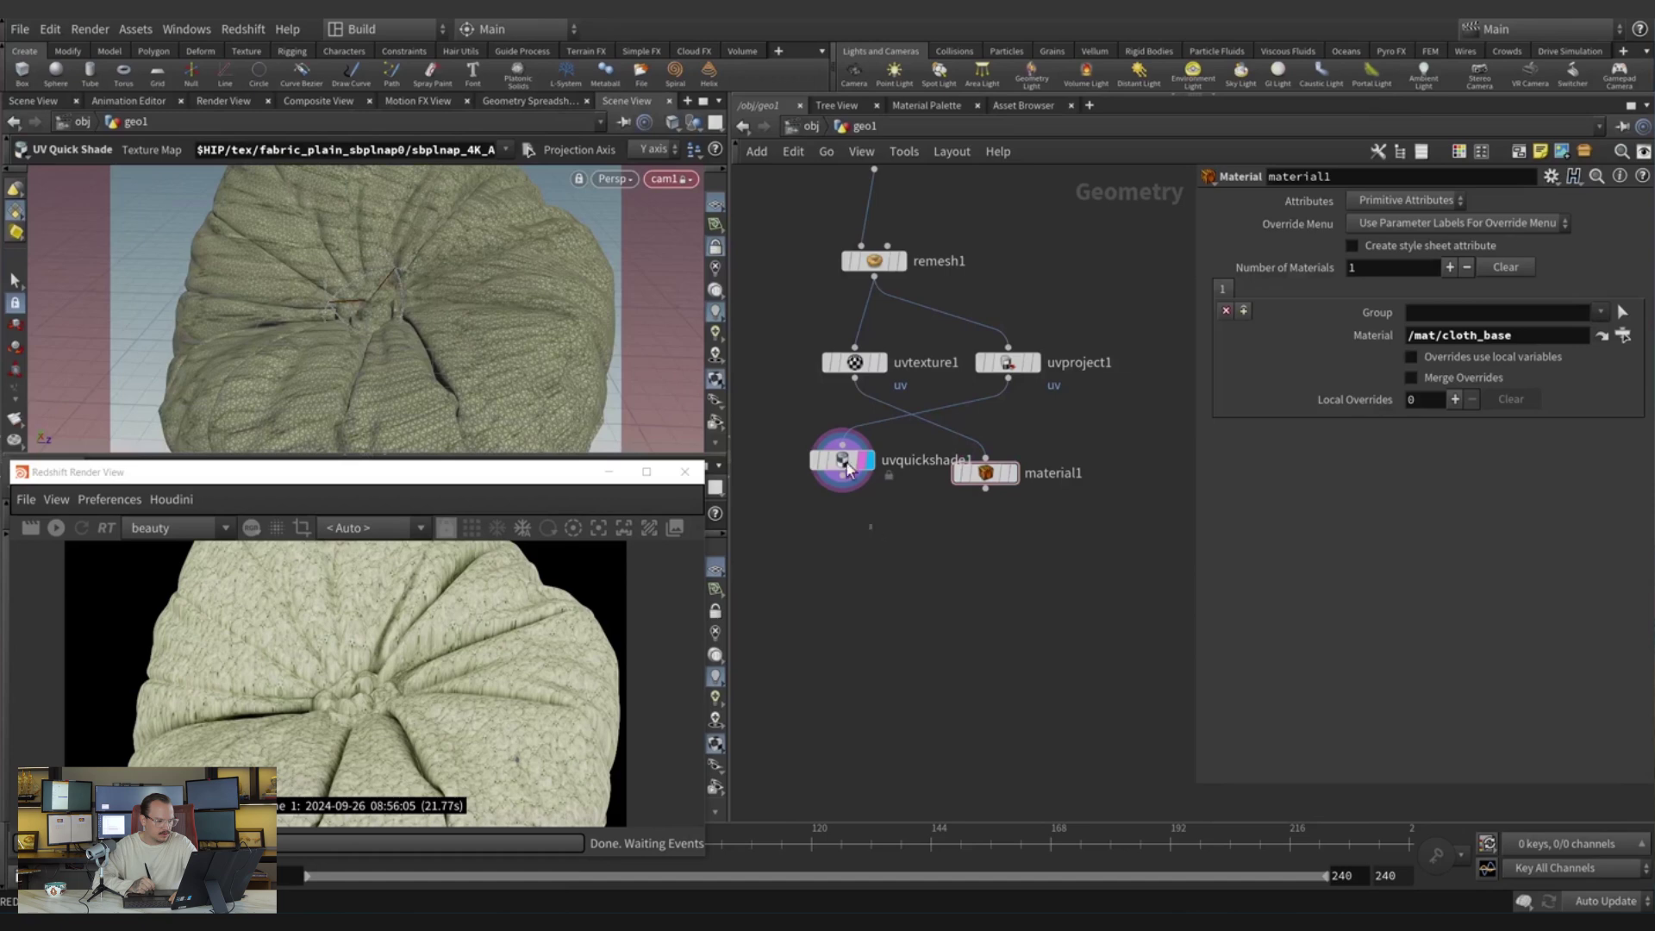
left_click(845, 461)
left_click(1008, 362)
left_click(1386, 269)
left_click(1391, 291)
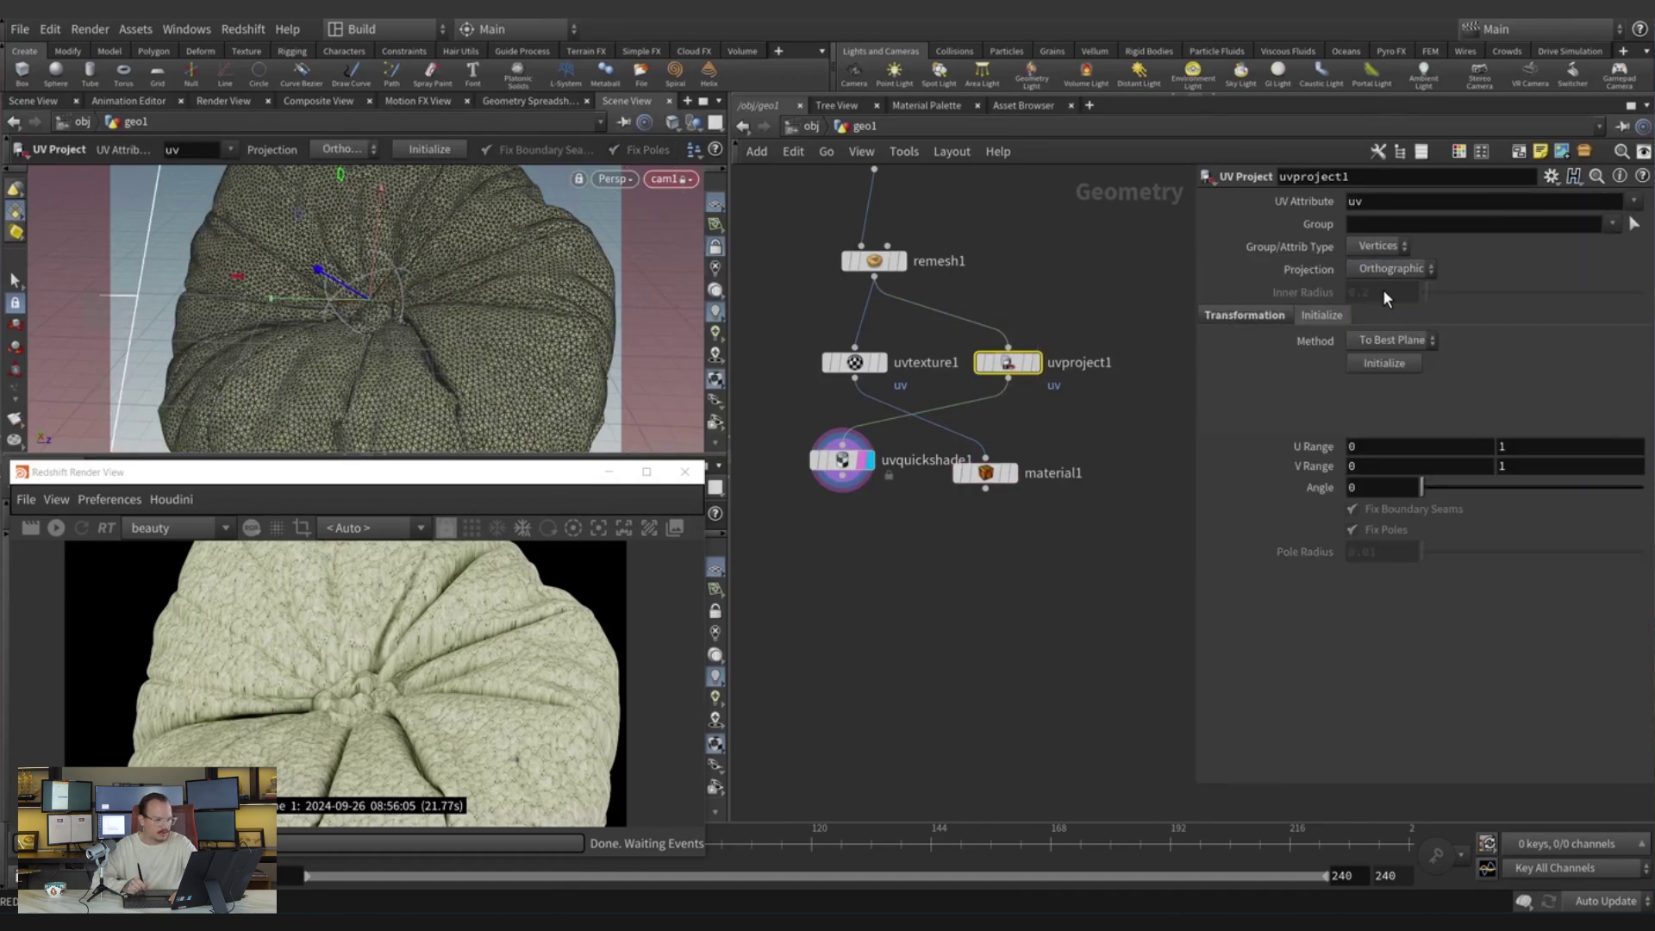
scroll(520, 251, "down", 5)
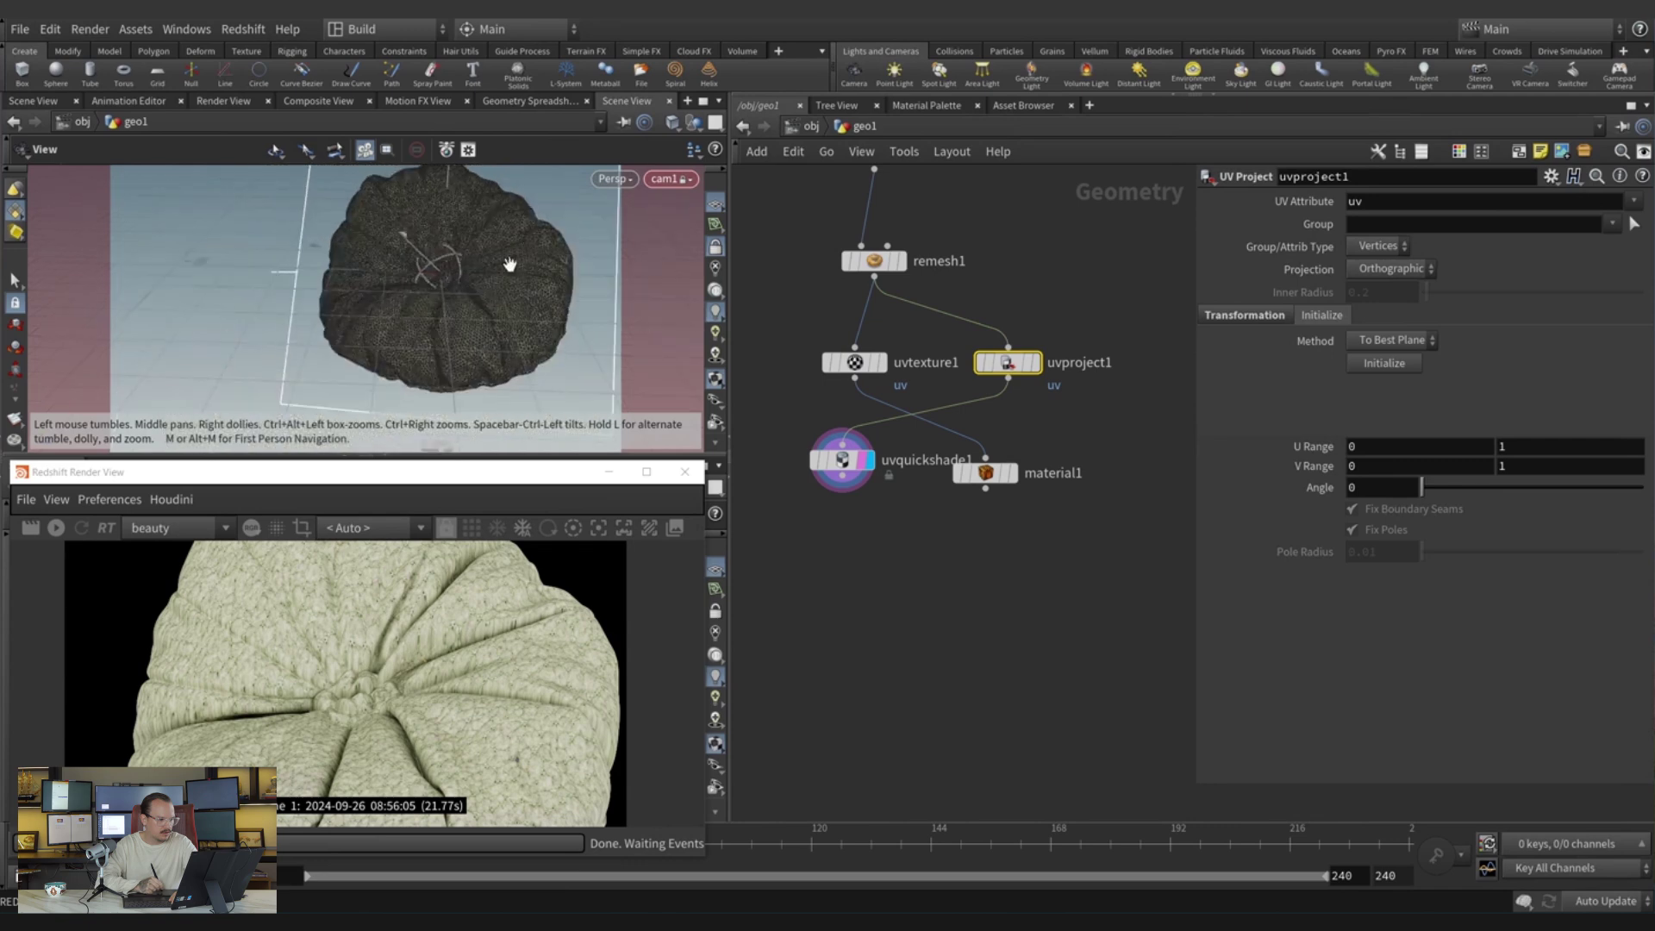
left_click_drag(458, 340, 545, 293, "alt")
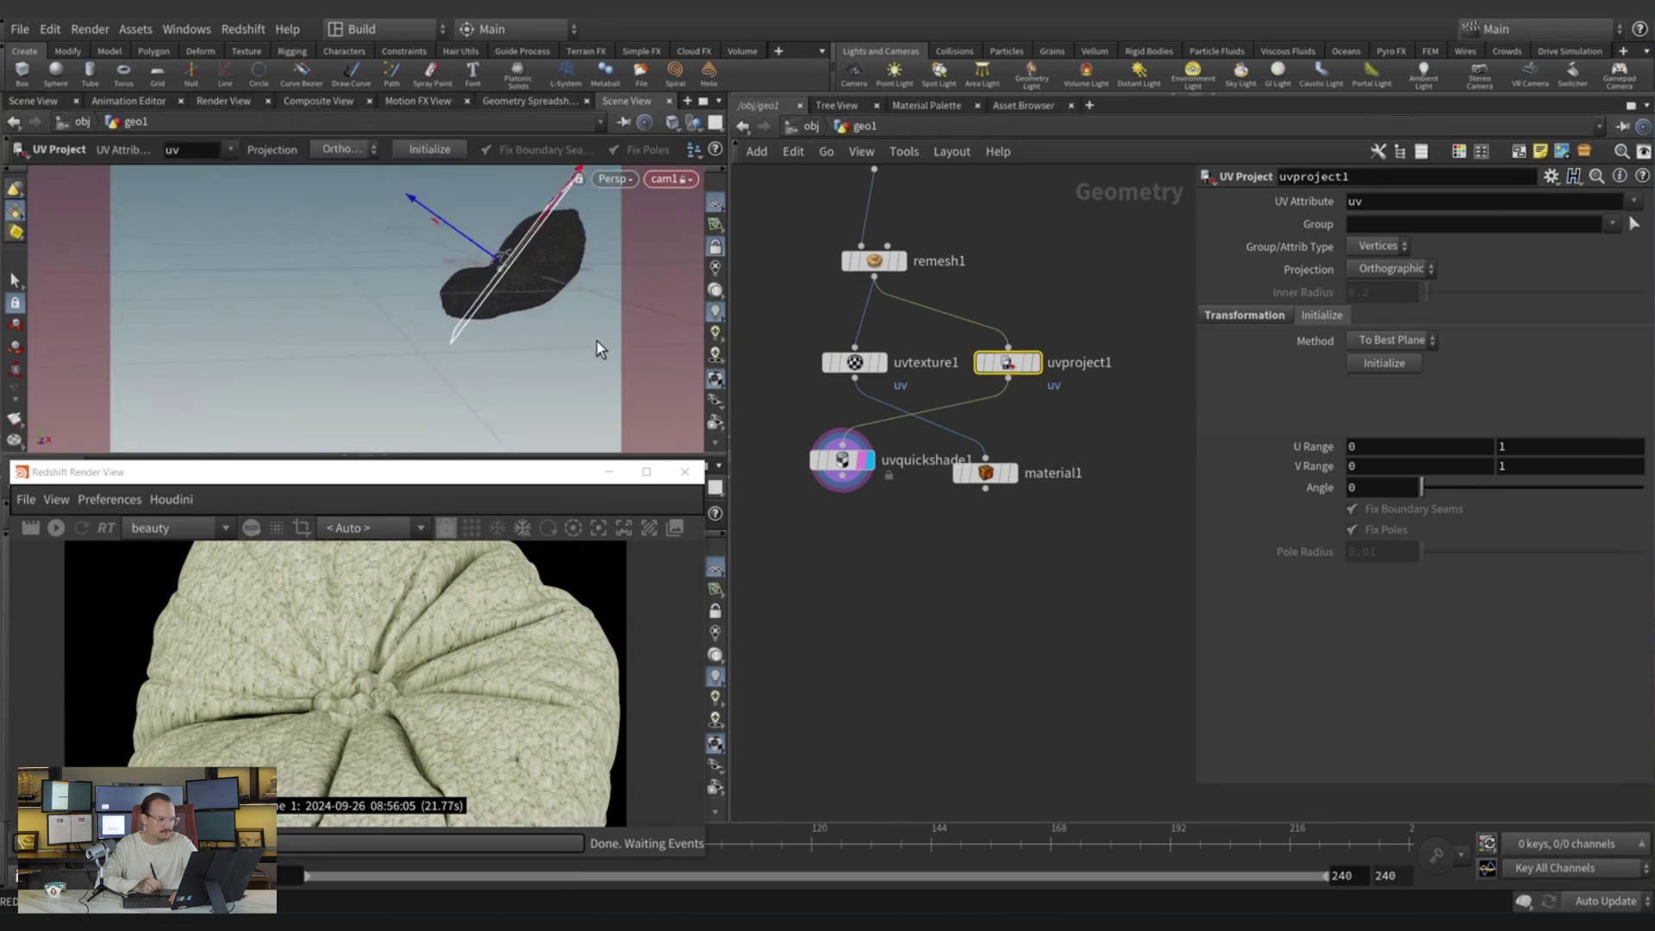
middle_click_drag(594, 339, 547, 312)
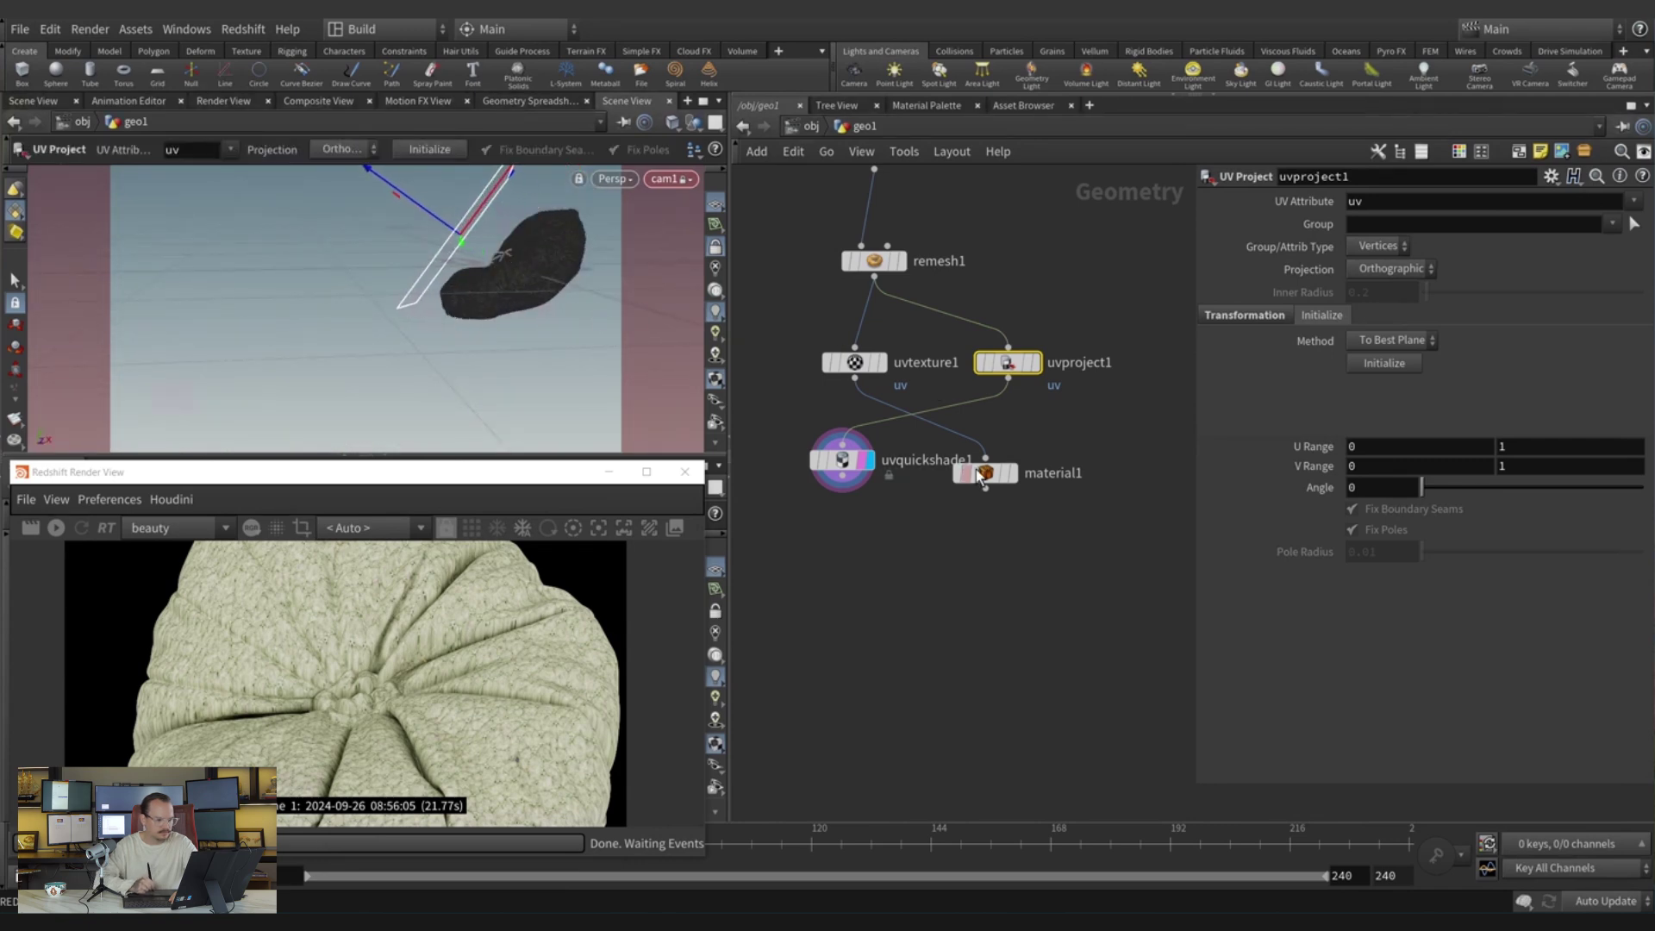
key("space")
mouse_move(520, 282)
left_mouse_down()
mouse_move(504, 285)
mouse_move(554, 281)
mouse_move(543, 220)
mouse_move(488, 288)
mouse_move(532, 288)
mouse_move(513, 314)
left_mouse_up()
left_click(1057, 416)
Feed uvproject1 into material1, give material1 the display and render flags, and restart IPR.
left_click(1008, 378)
left_click(985, 458)
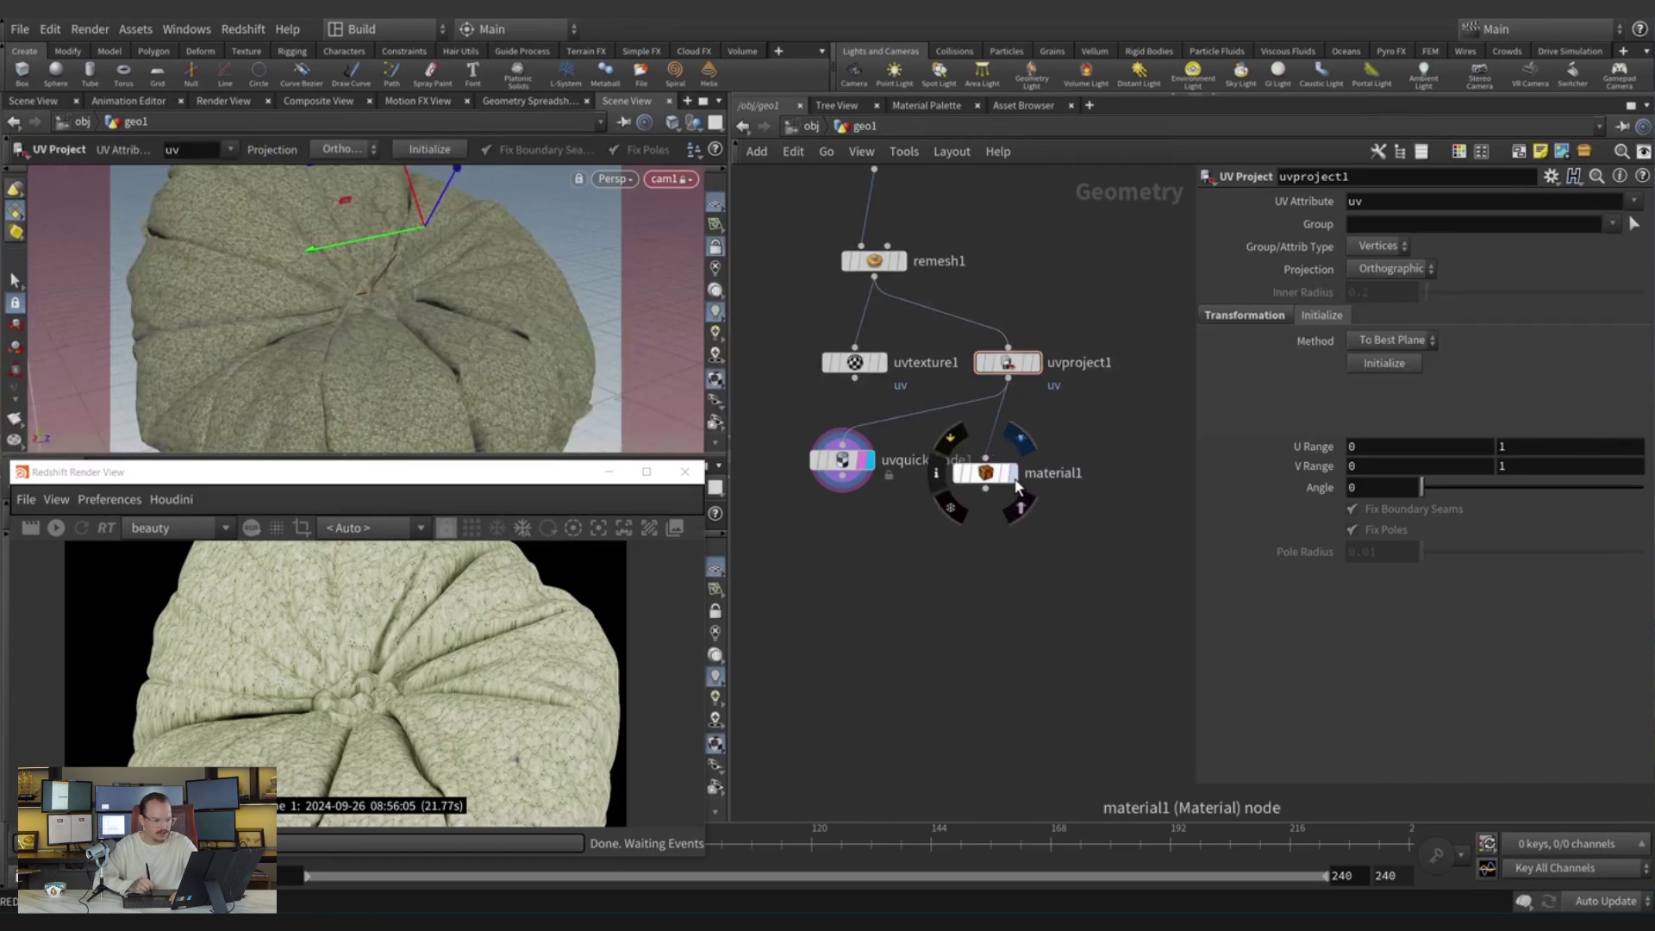
left_click(1017, 480)
left_click(1021, 507)
left_click_drag(987, 474, 1009, 463)
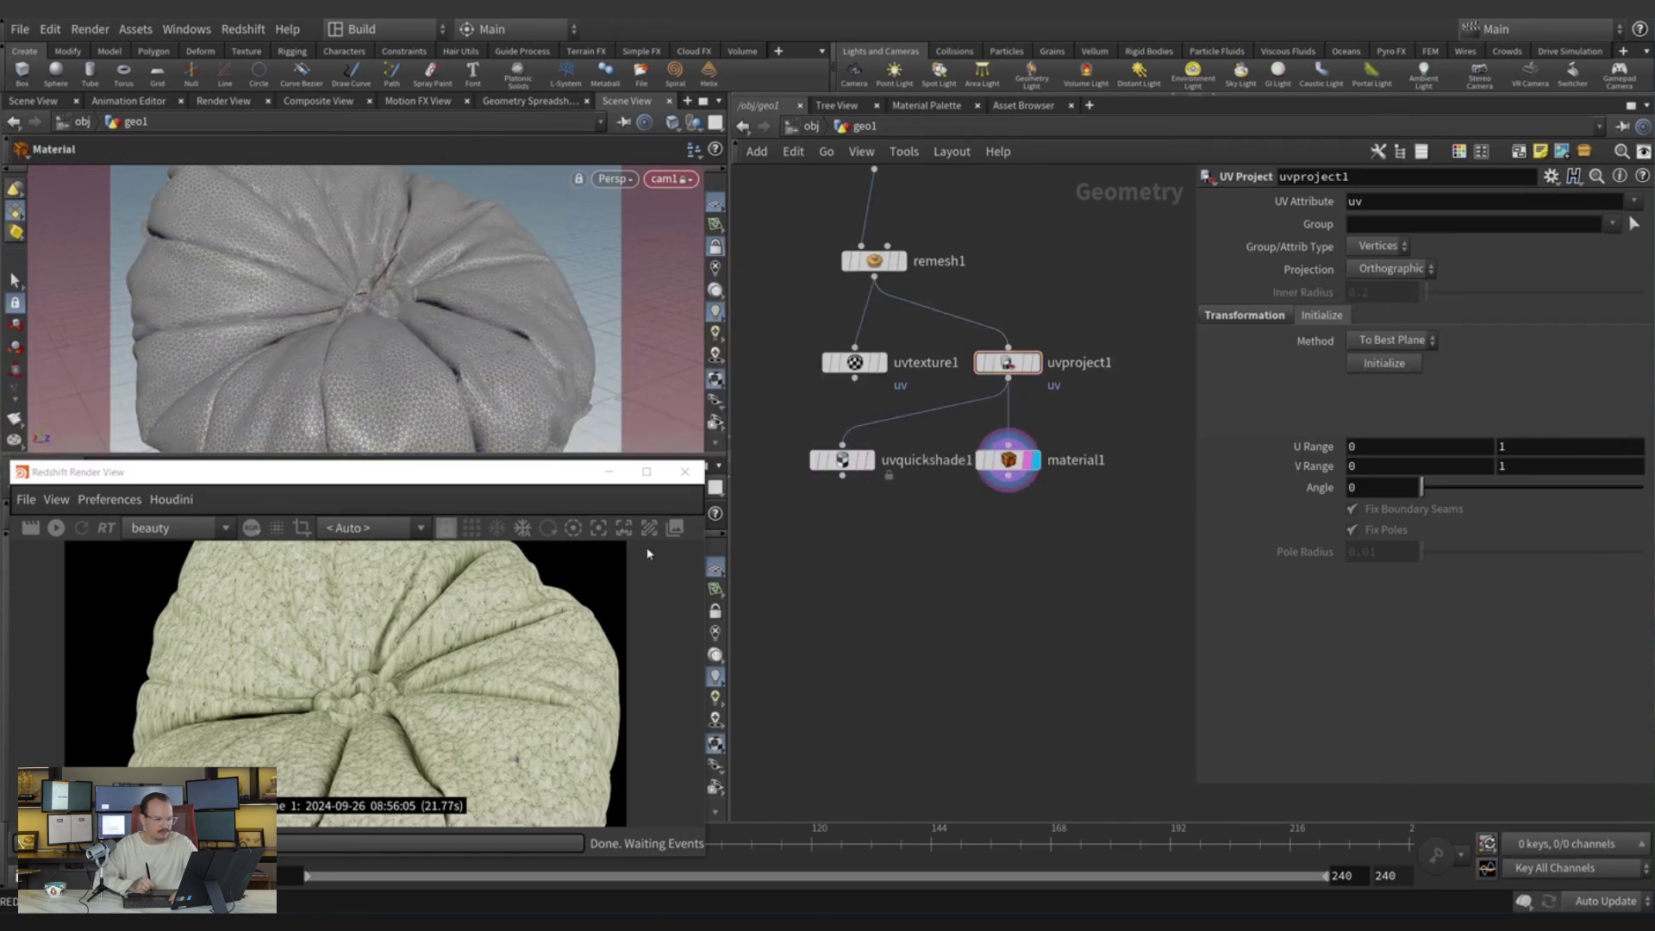
left_click(56, 528)
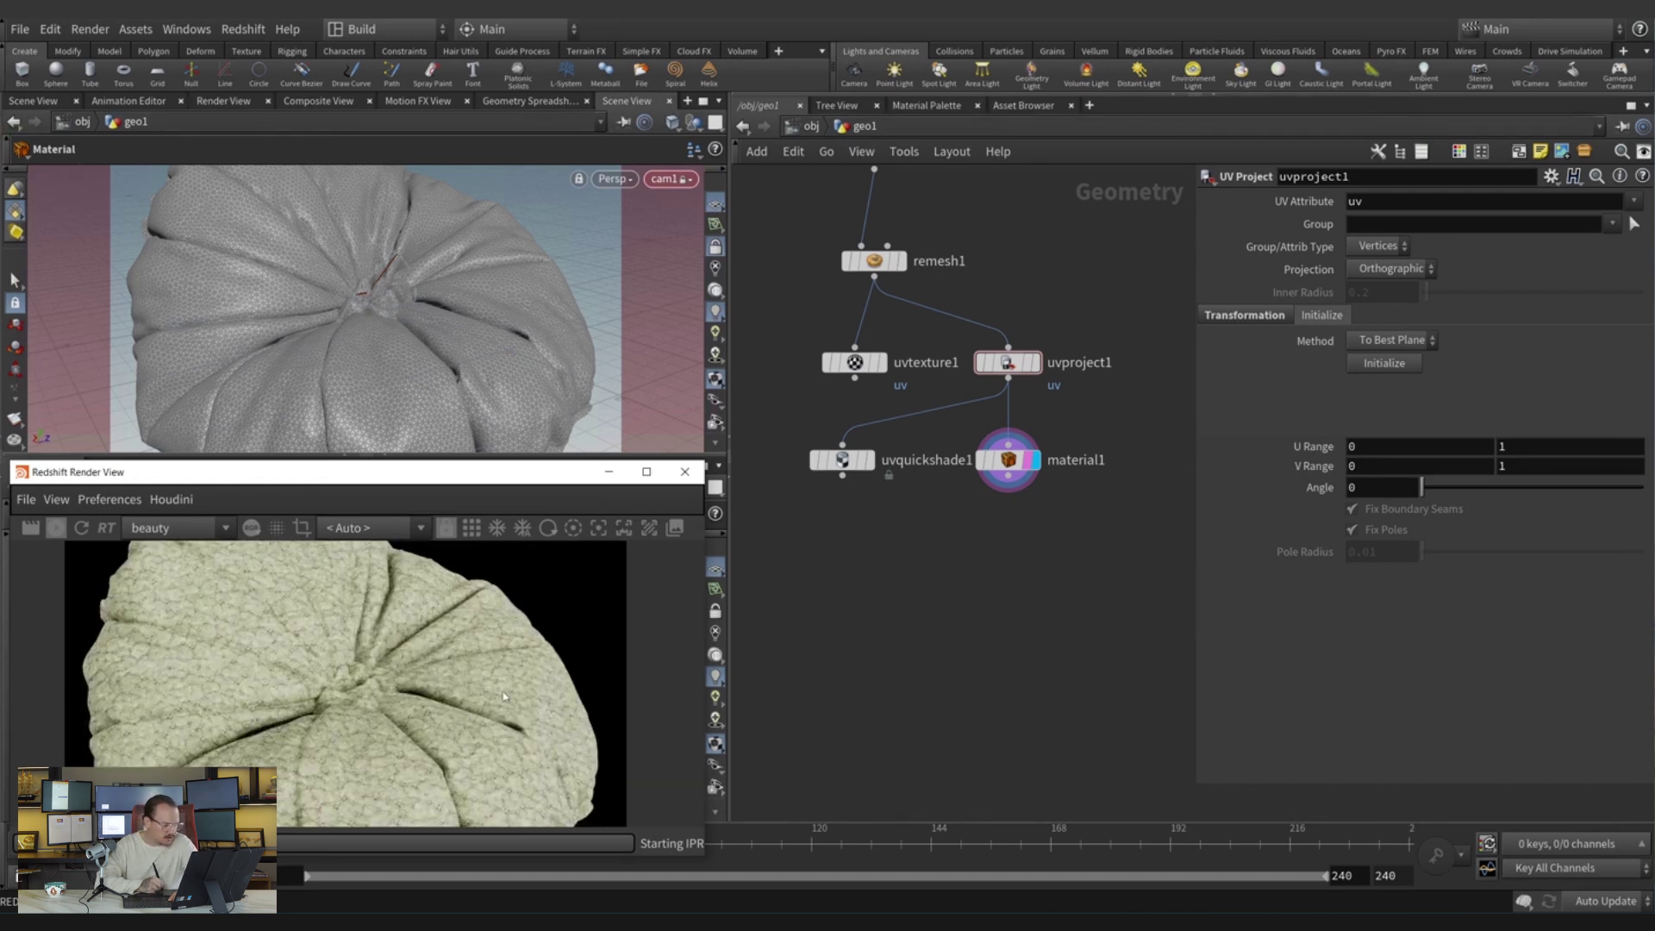
Enter the cloth_base material network and line BumpMap1 up with TextureSampler4.
left_click(1007, 459)
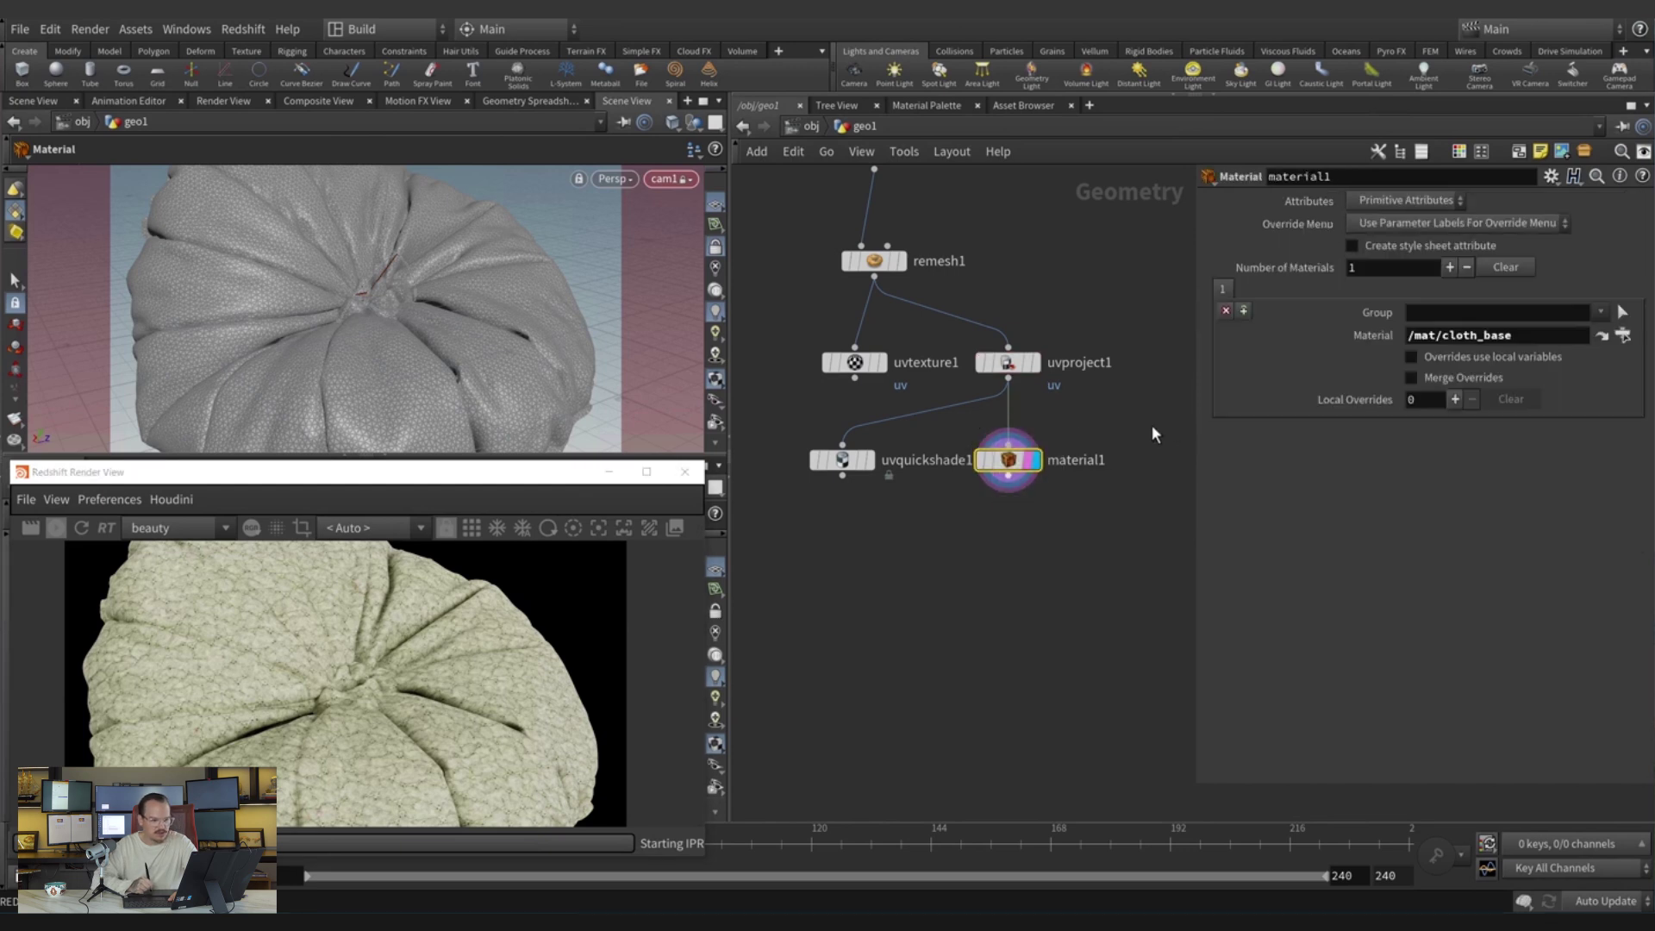
left_click(1602, 336)
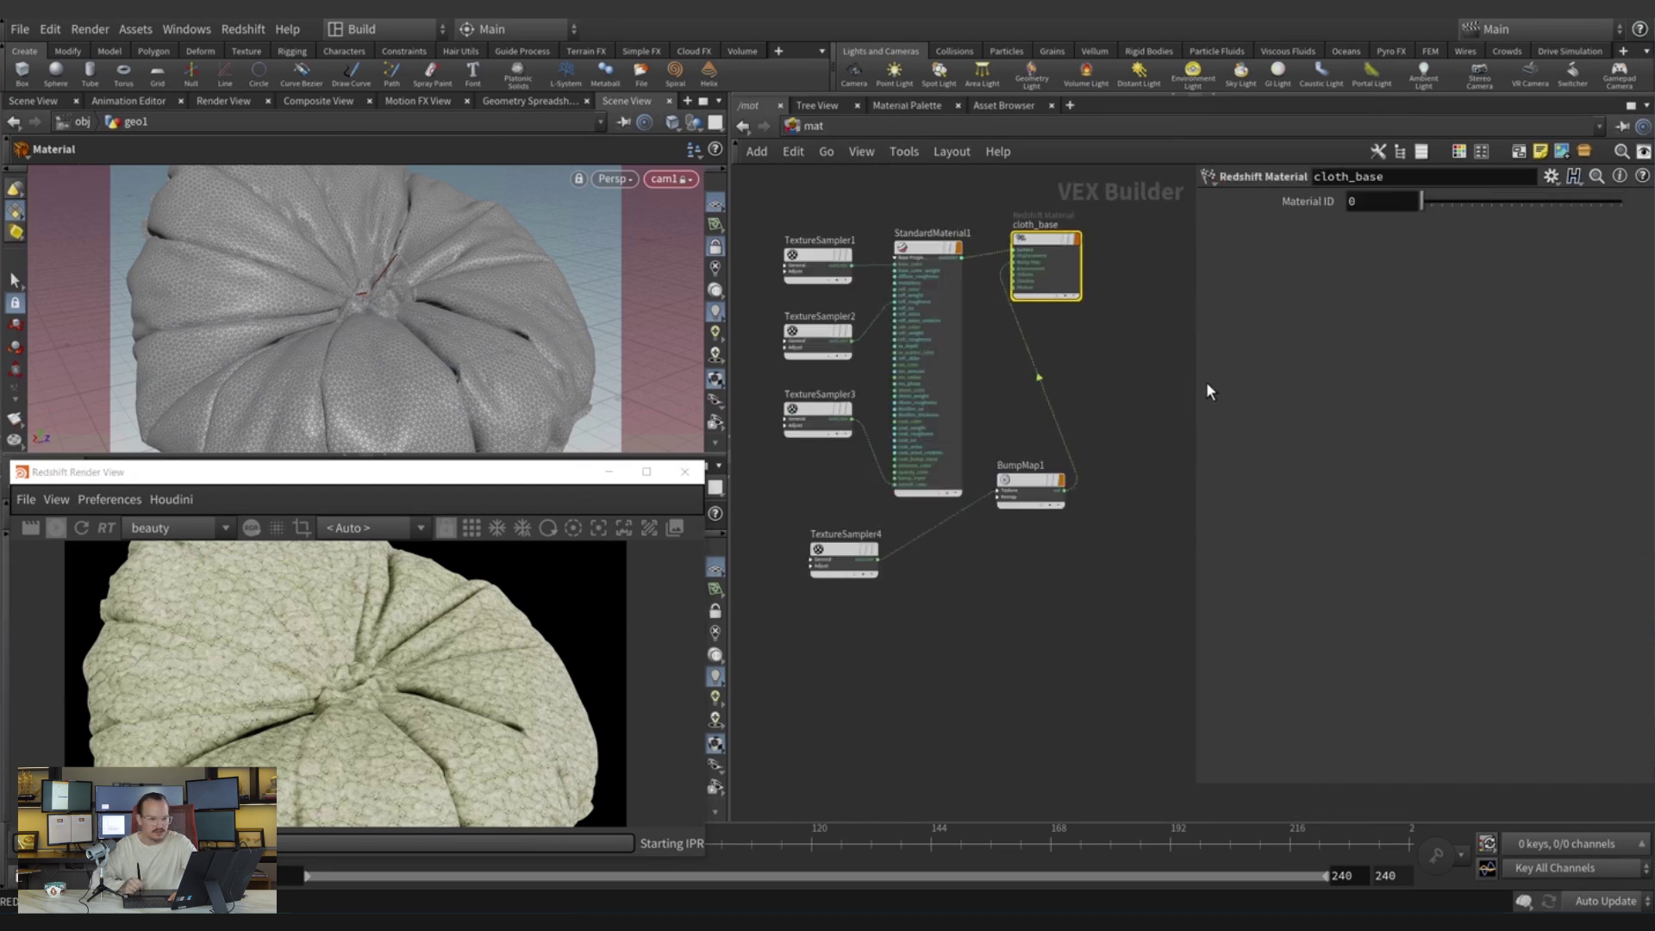
middle_click_drag(1032, 395, 1046, 390)
left_click_drag(1041, 475, 1037, 548)
Link the Remap Scale of TextureSampler2, 3 and 4 to TextureSampler1's.
left_click(870, 276)
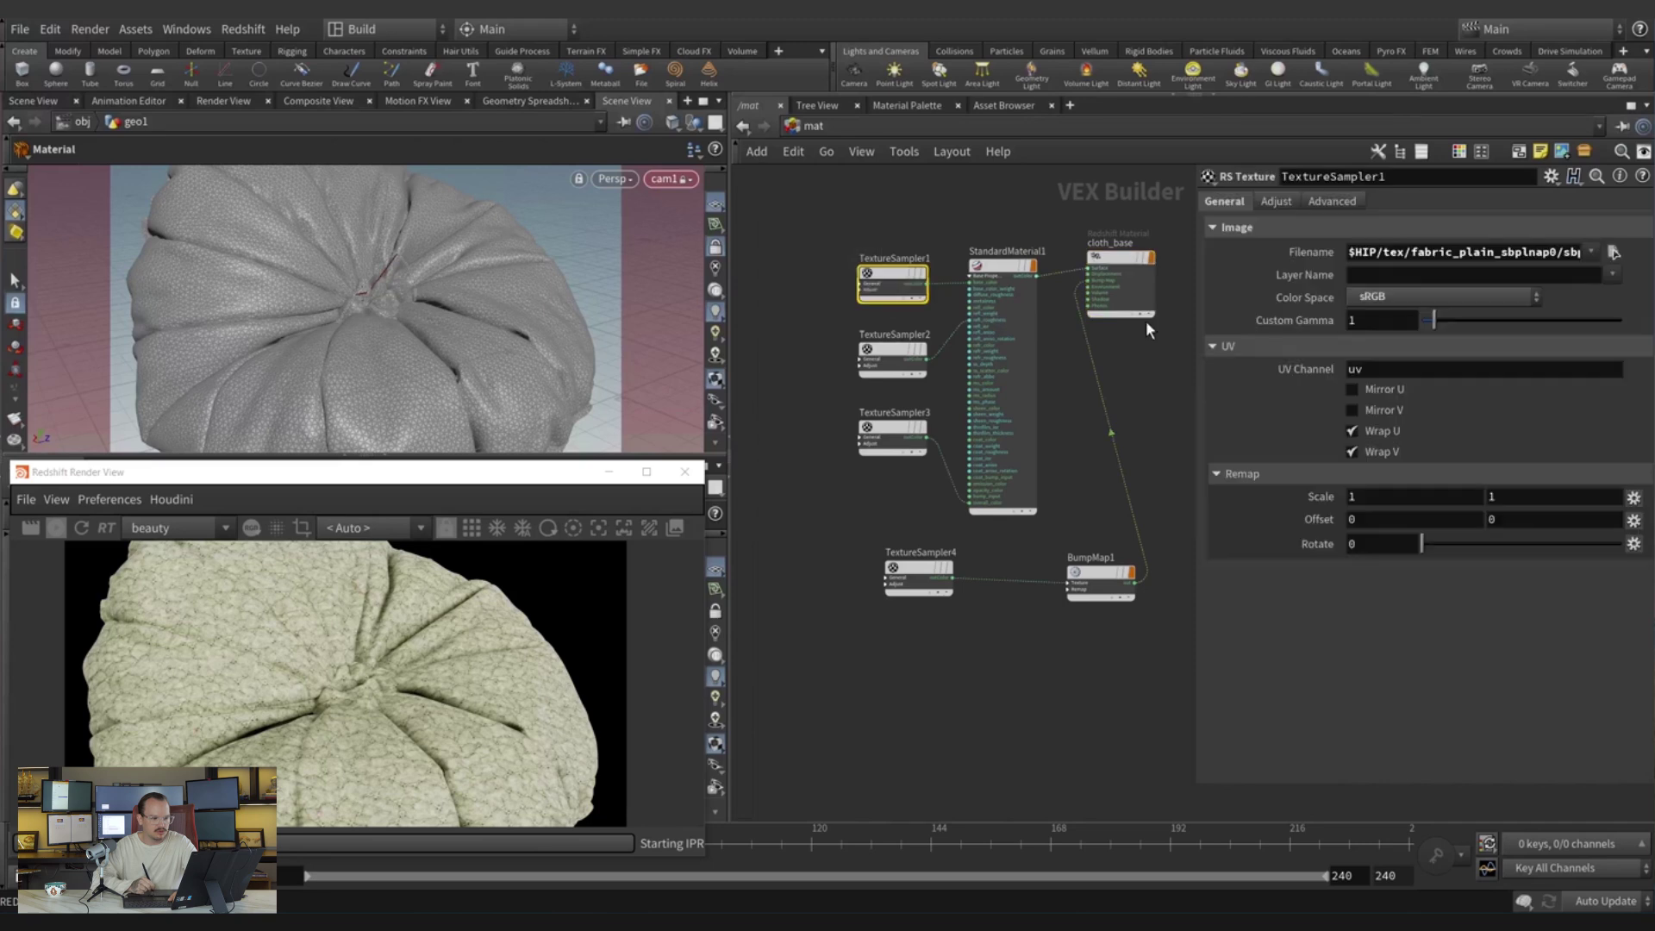
right_click(1312, 495)
left_click(1343, 648)
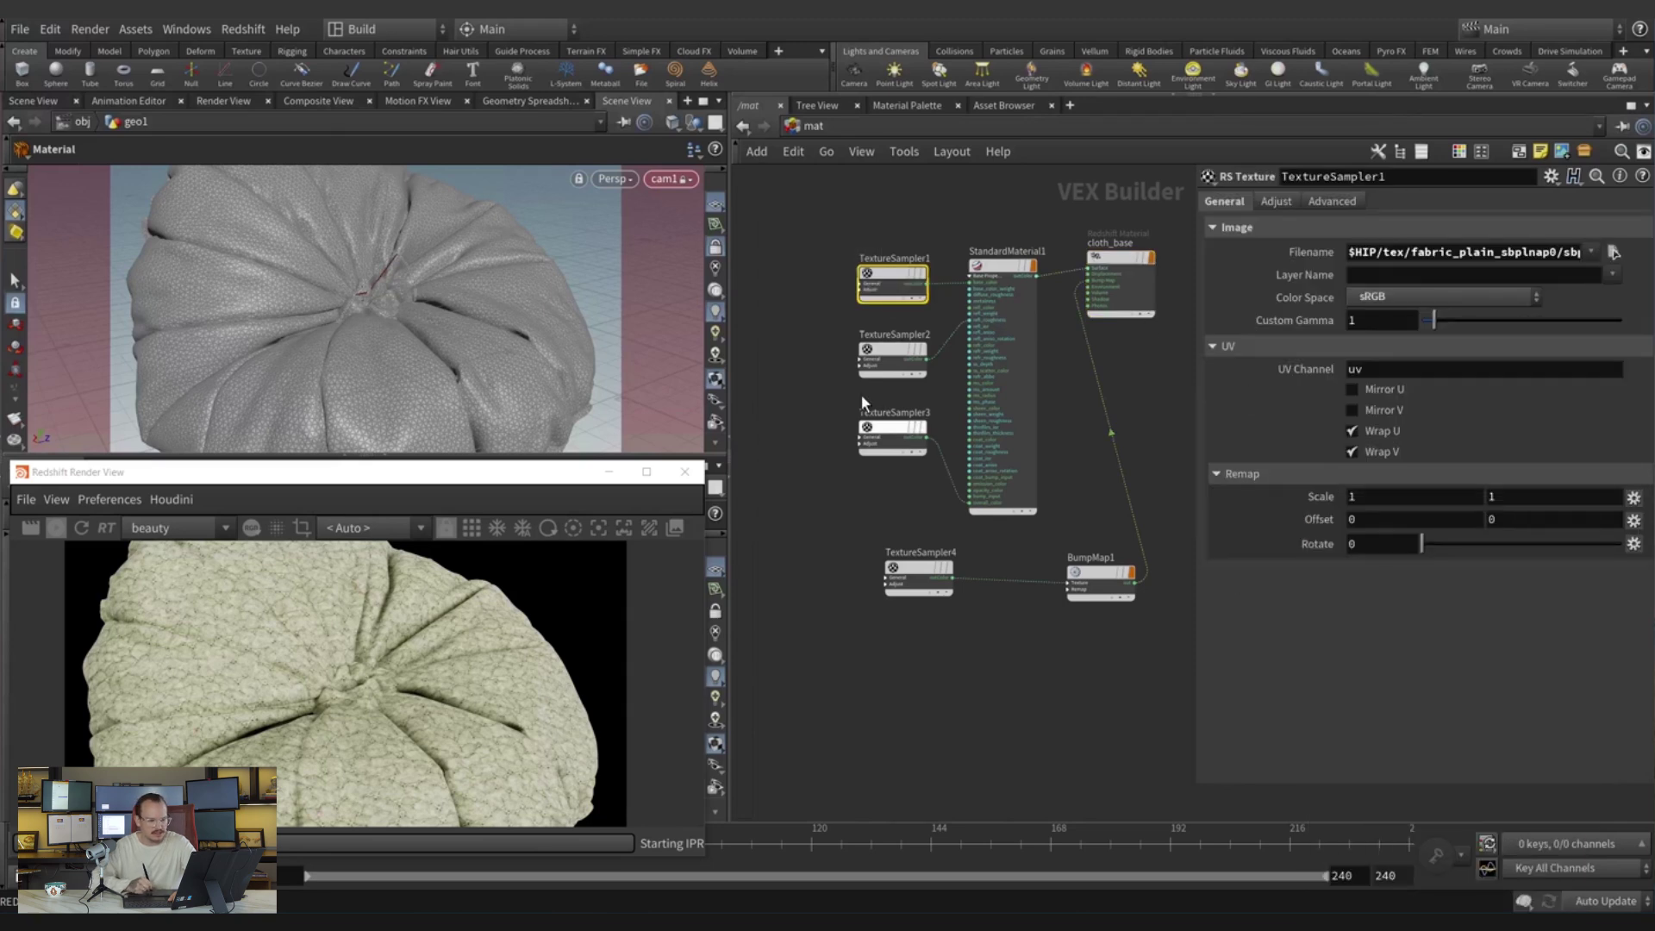
left_click_drag(834, 343, 887, 385)
right_click(1302, 499)
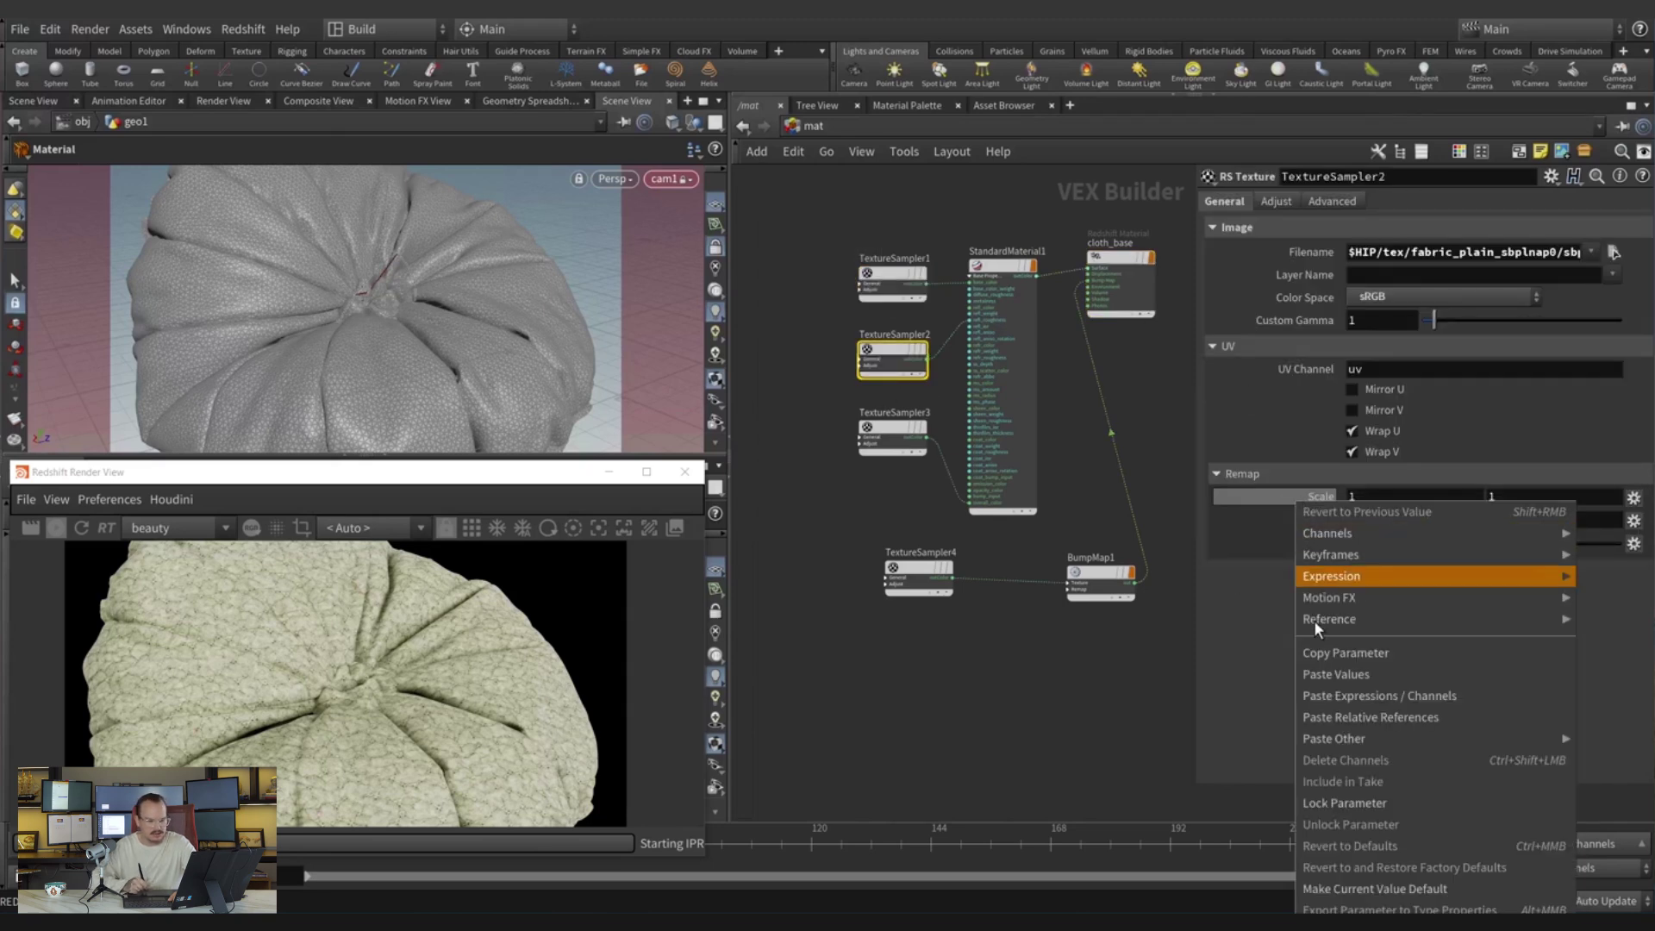
left_click(1335, 715)
left_click_drag(825, 415, 888, 457)
right_click(1288, 507)
left_click(1327, 721)
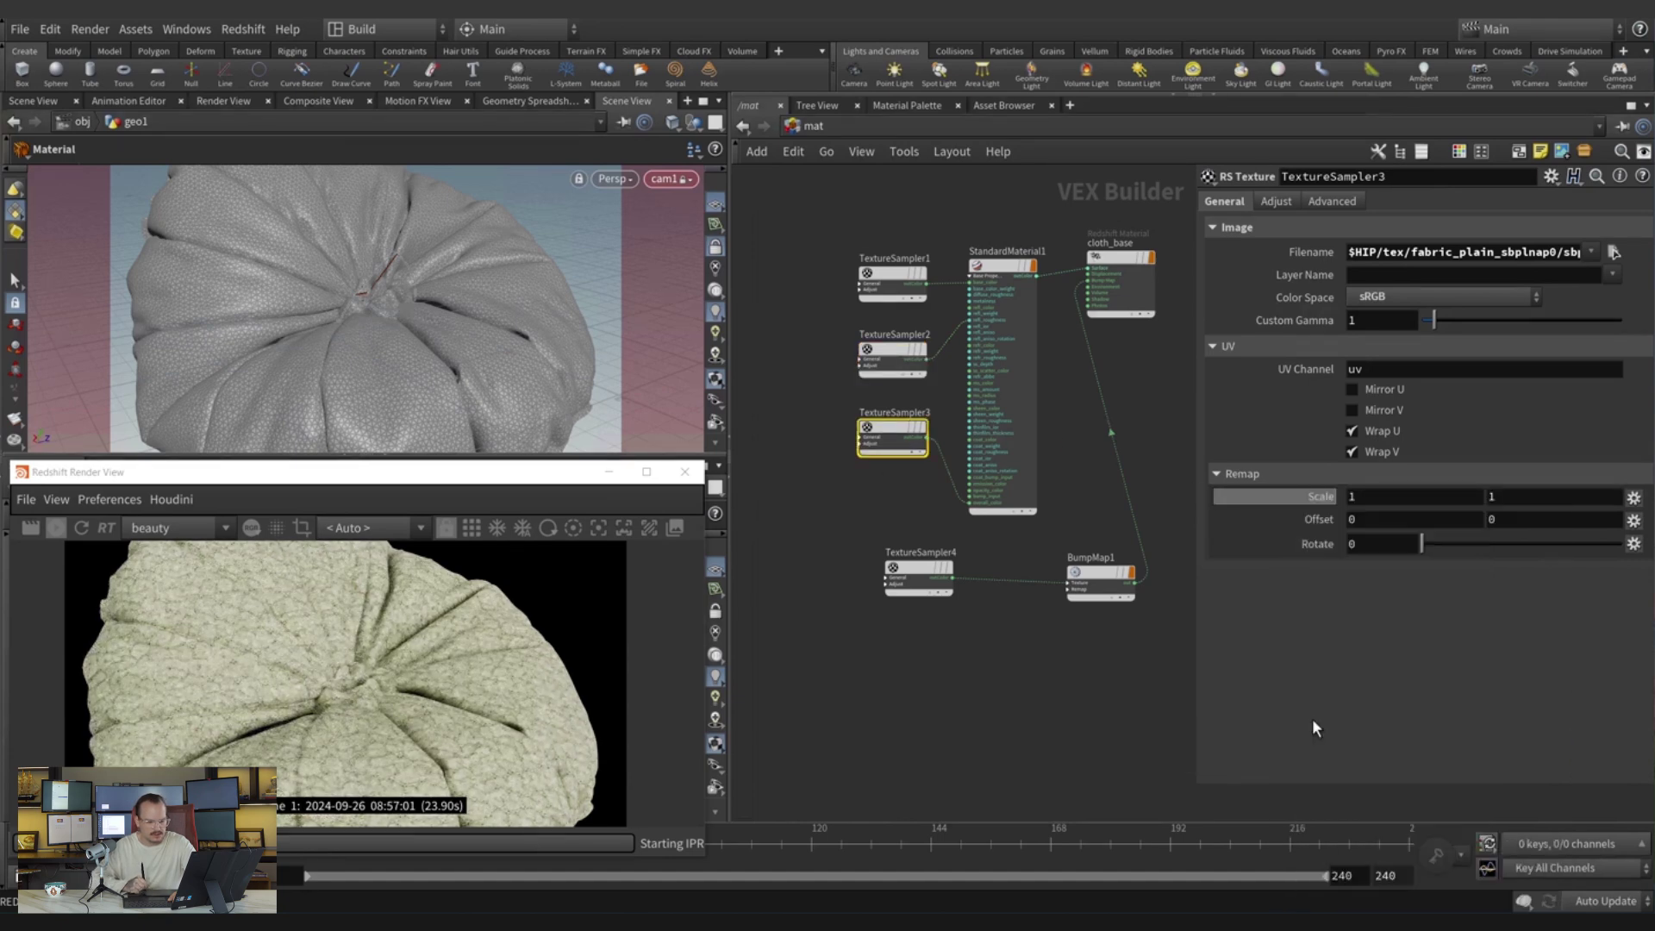
left_click_drag(883, 552, 919, 597)
right_click(1302, 499)
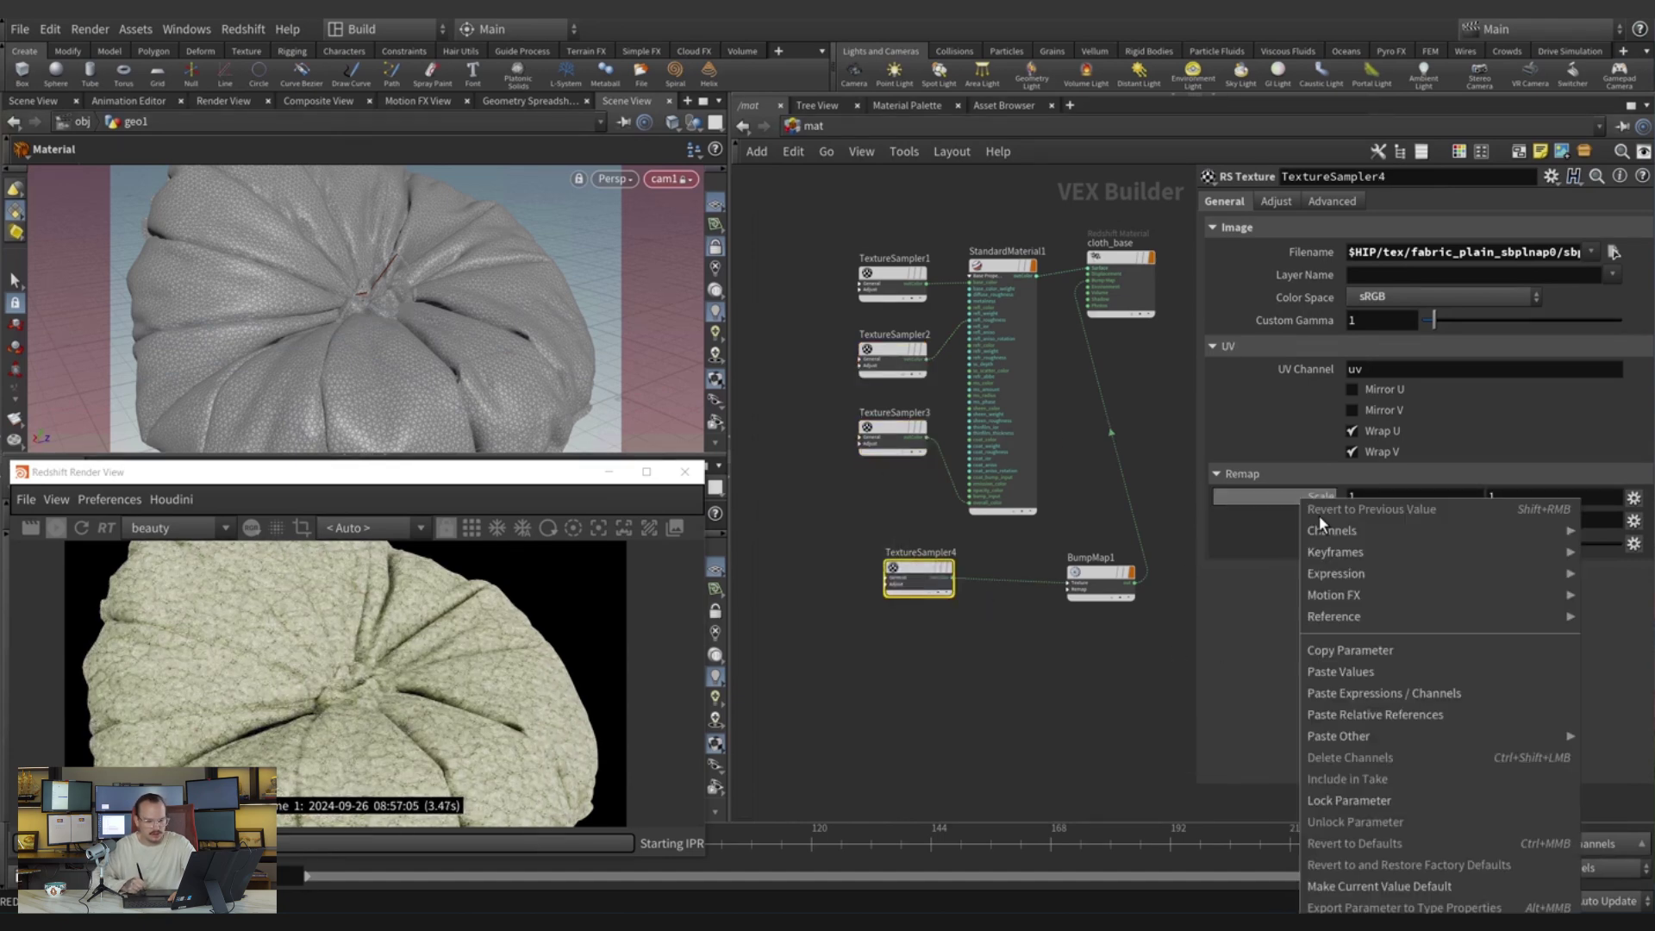
left_click(1369, 715)
Tie TextureSampler1's second Scale value to the first and set Scale to 3.
left_click_drag(845, 271, 897, 297)
right_click(1371, 501)
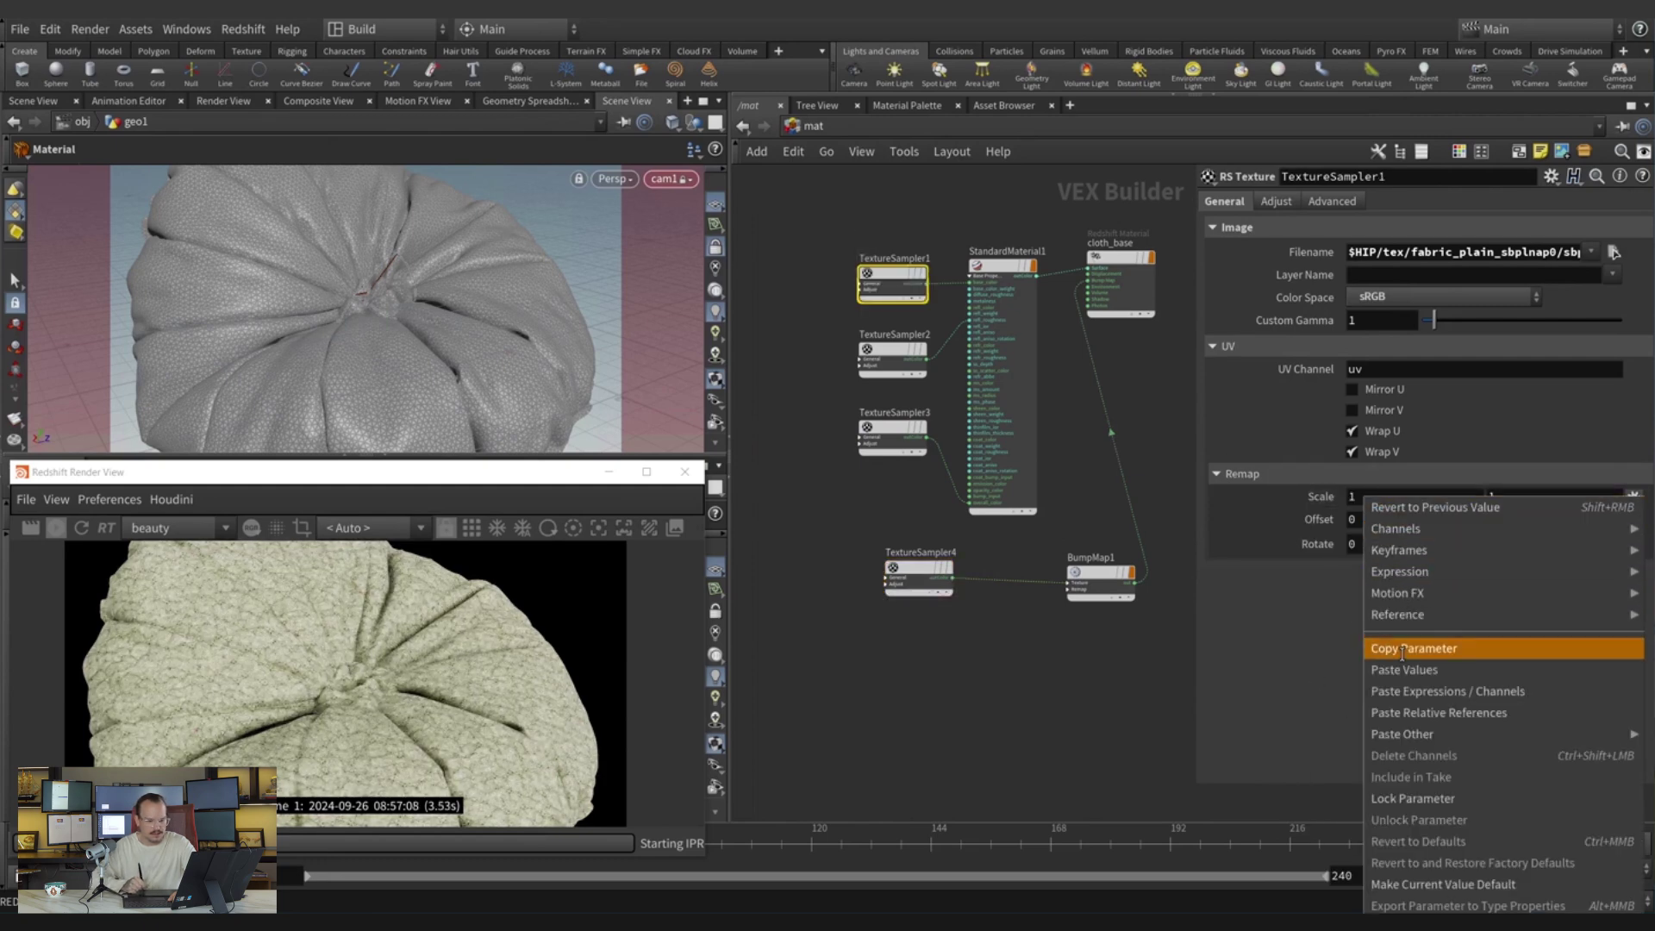
left_click(1432, 648)
right_click(1505, 500)
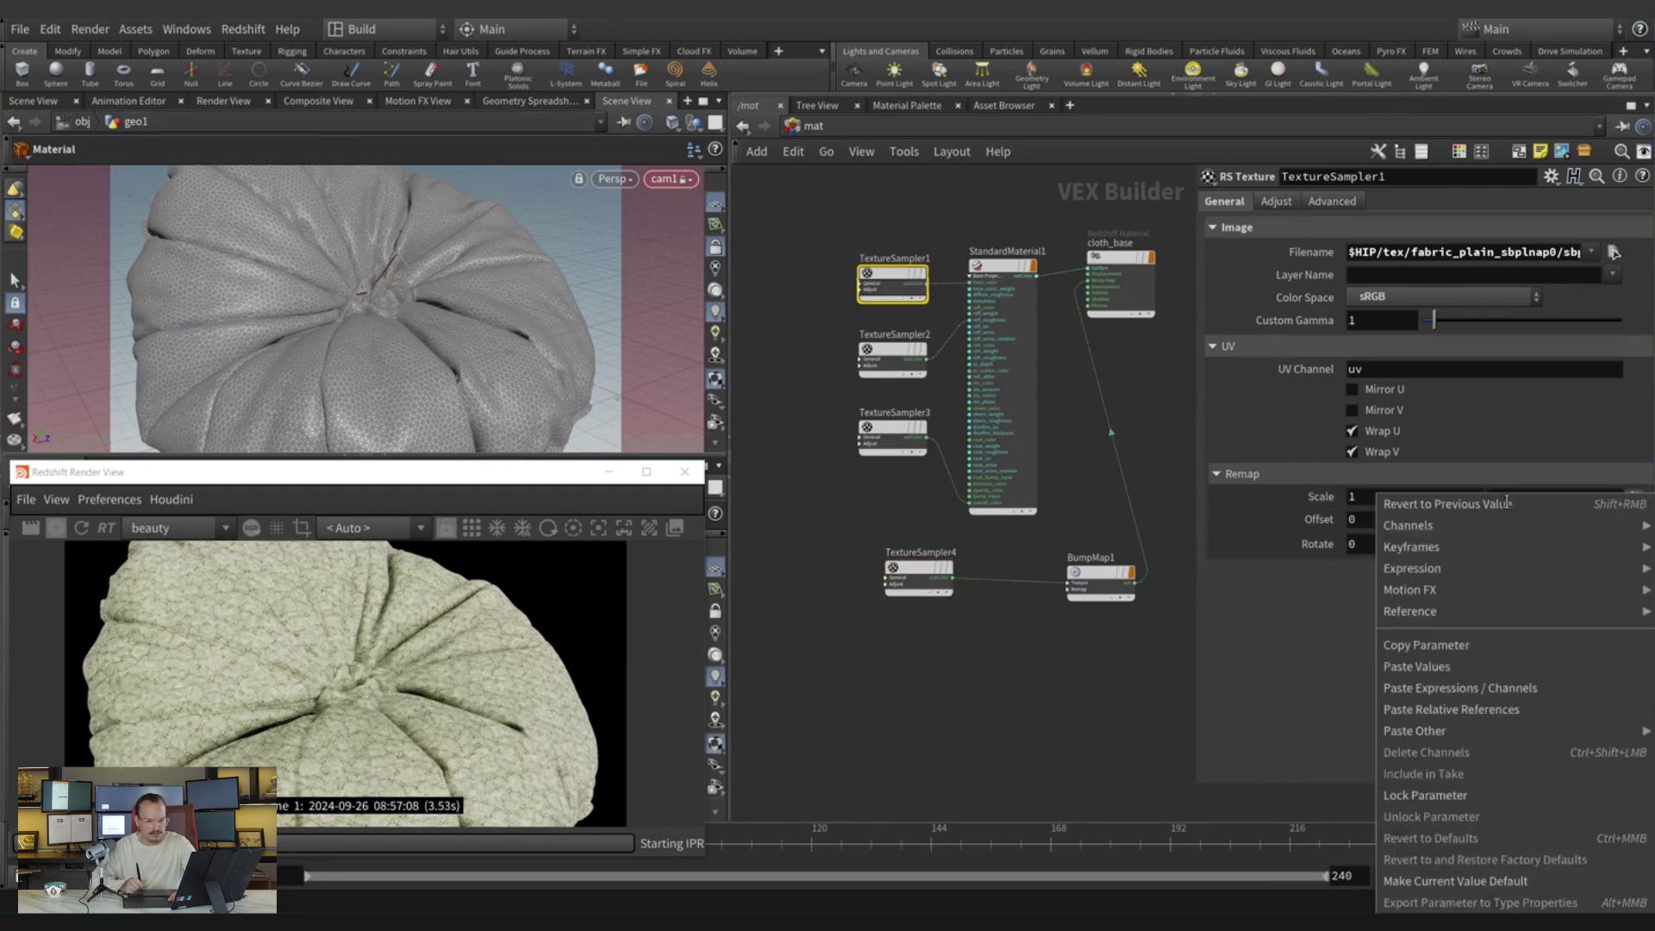
left_click(1447, 707)
left_click(1377, 498)
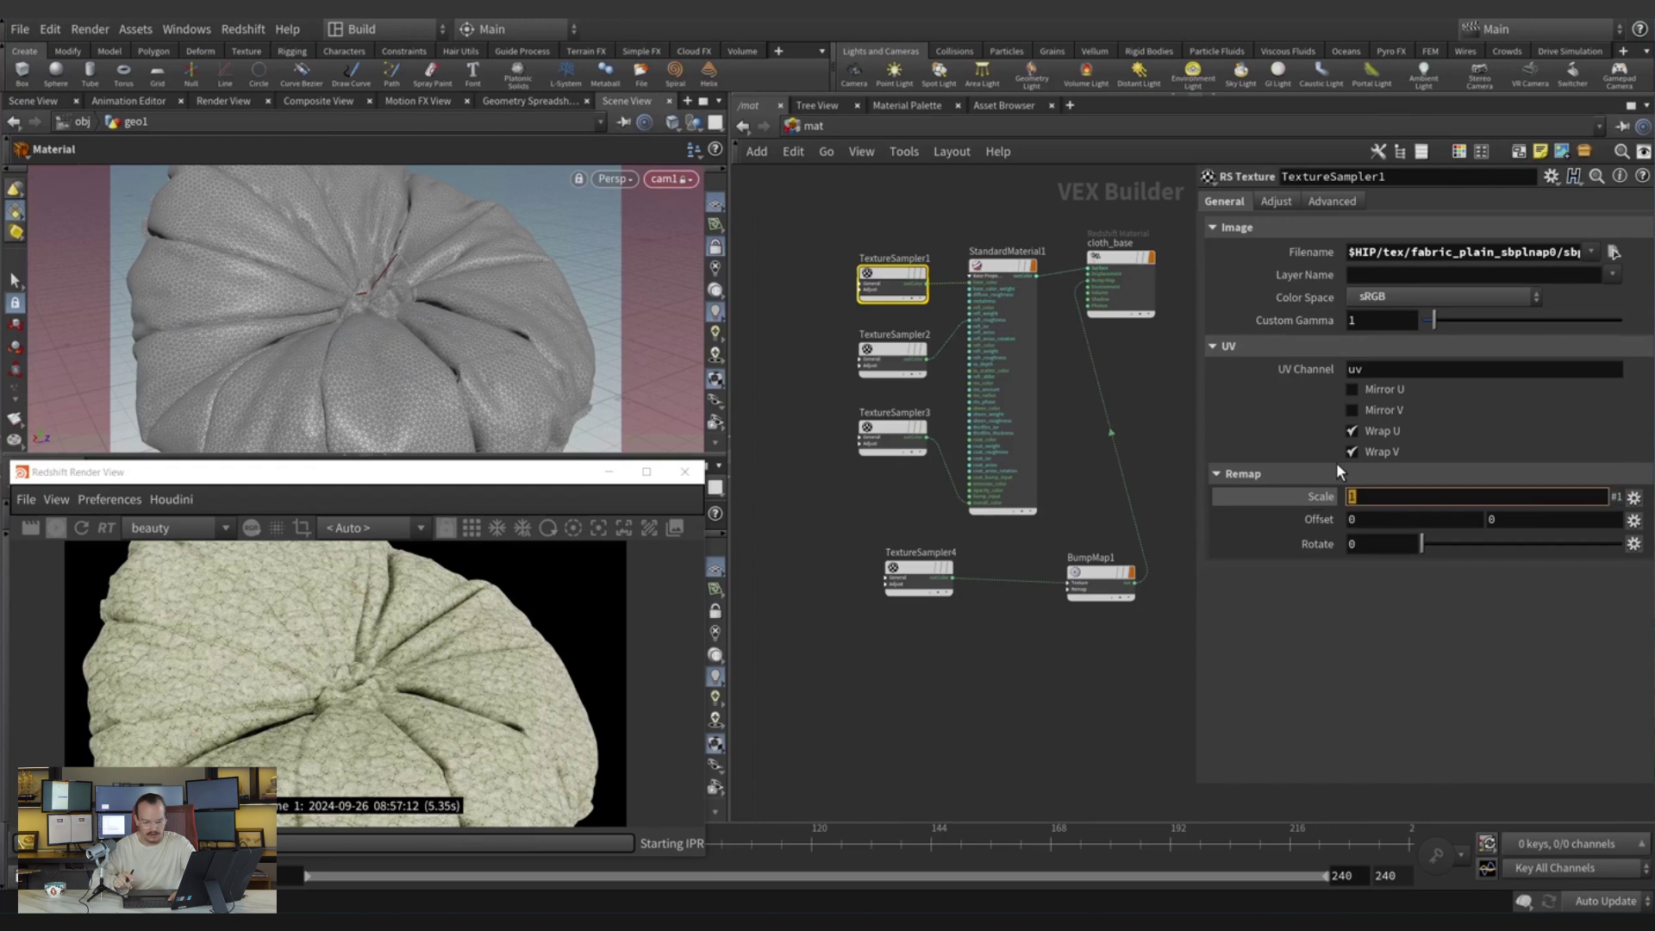
type("3")
key("Return")
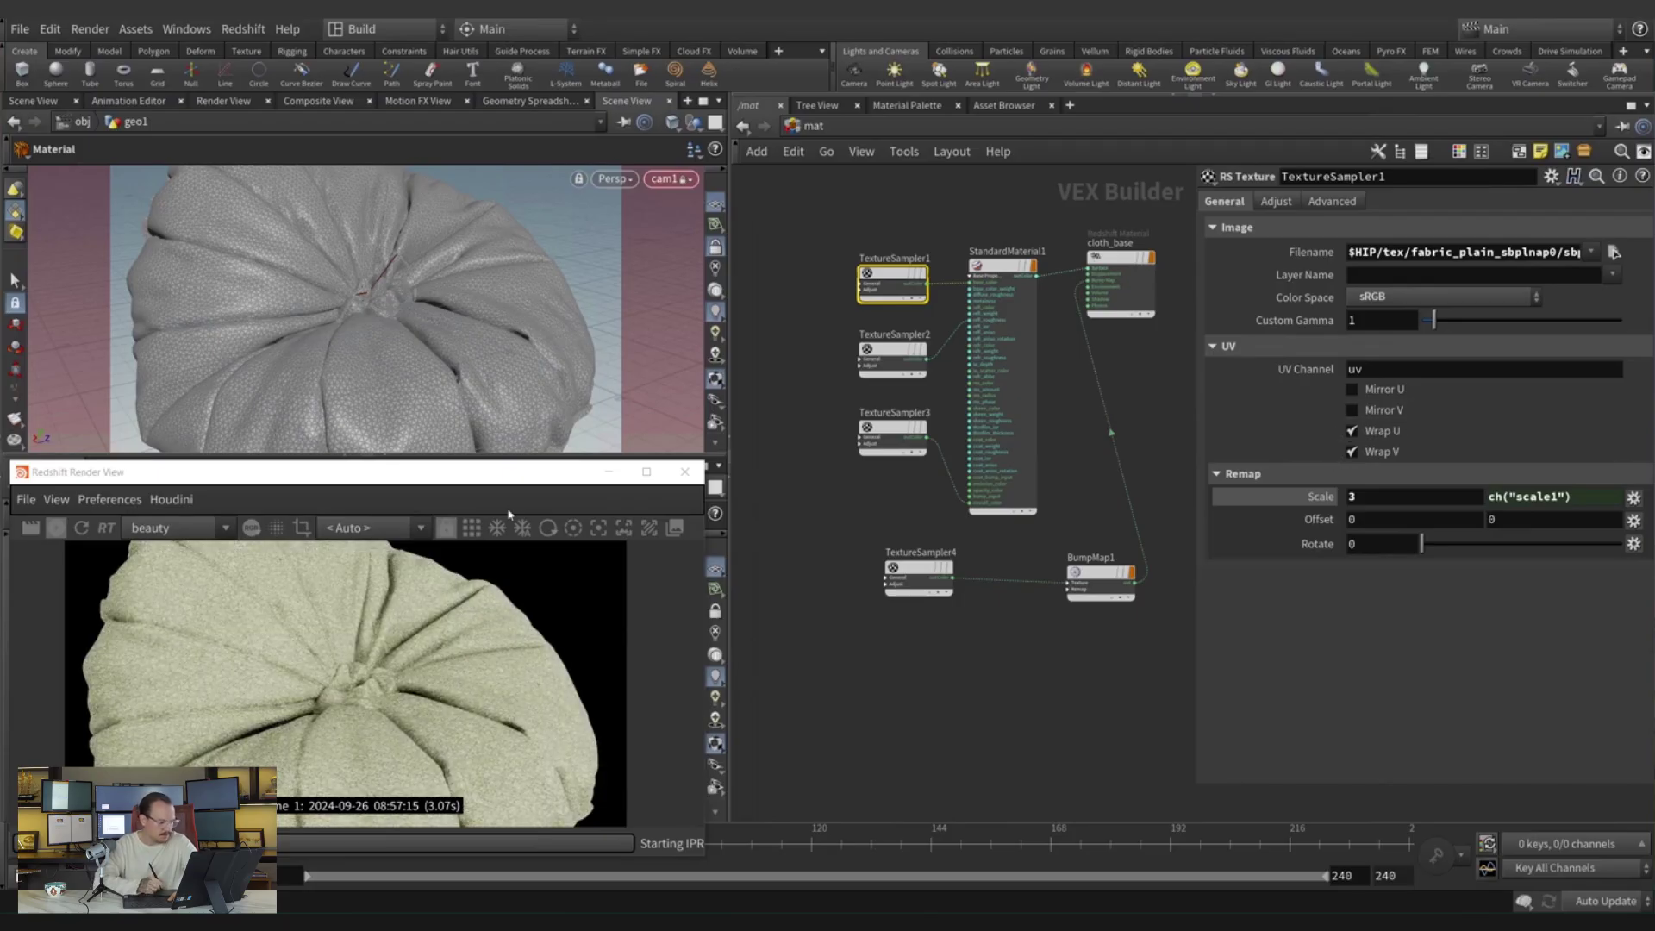
Enlarge the render view on the cushion and bring up StandardMaterial1's shader settings.
left_click_drag(535, 461, 535, 394)
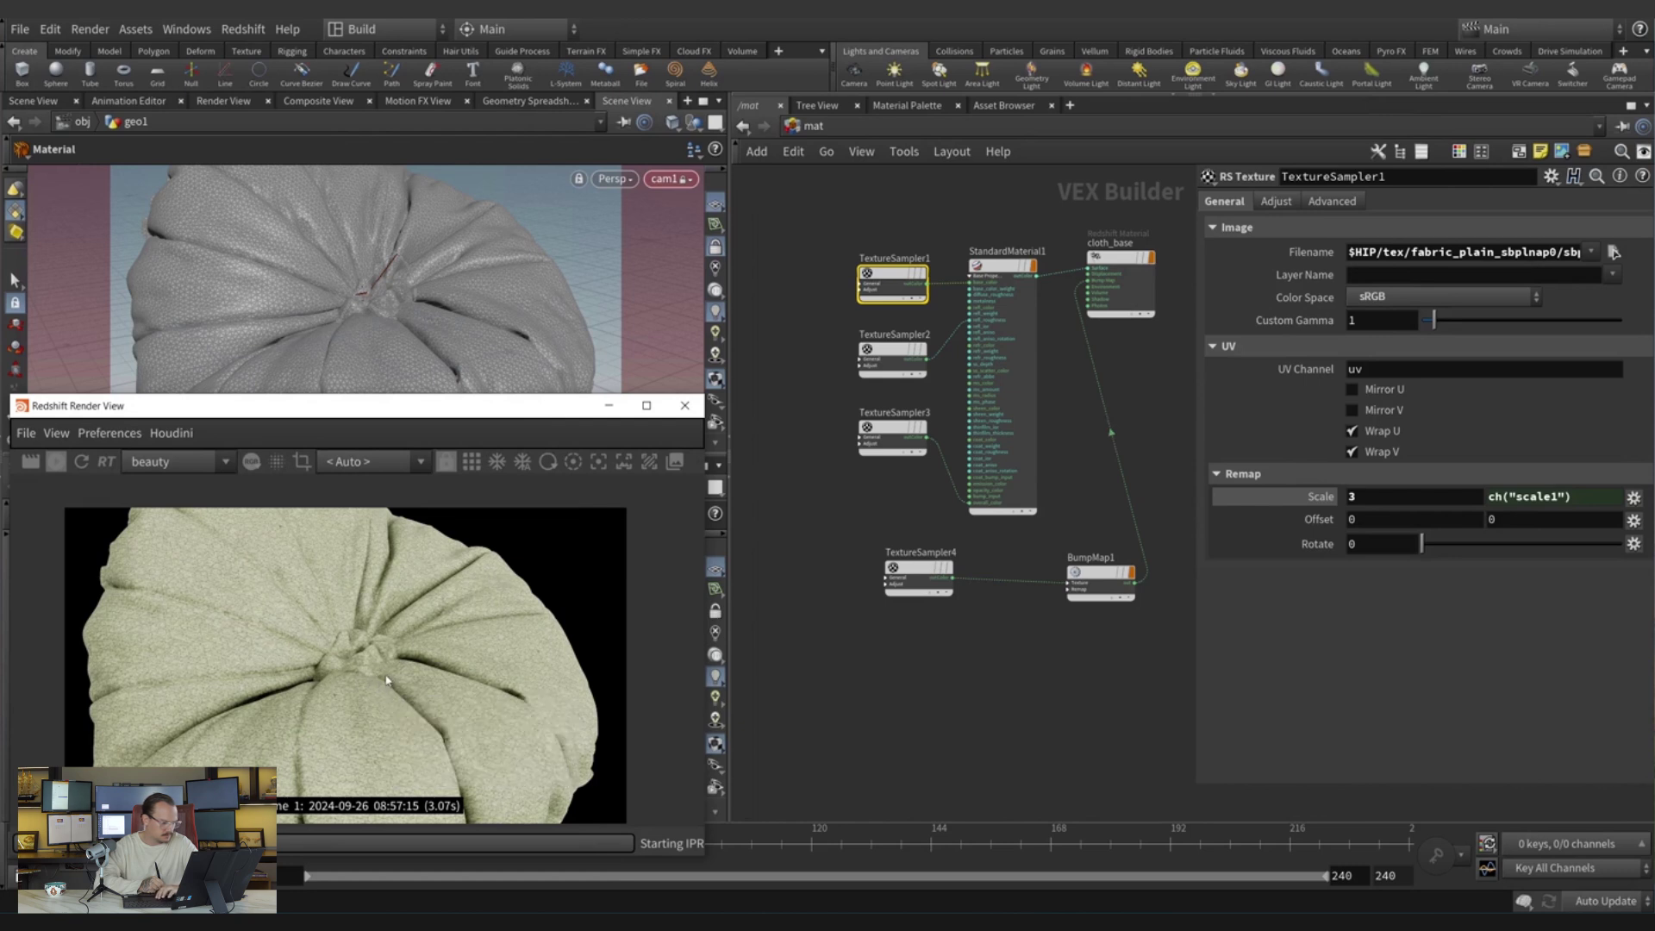
scroll(386, 682, "up", 1)
scroll(386, 683, "up", 1)
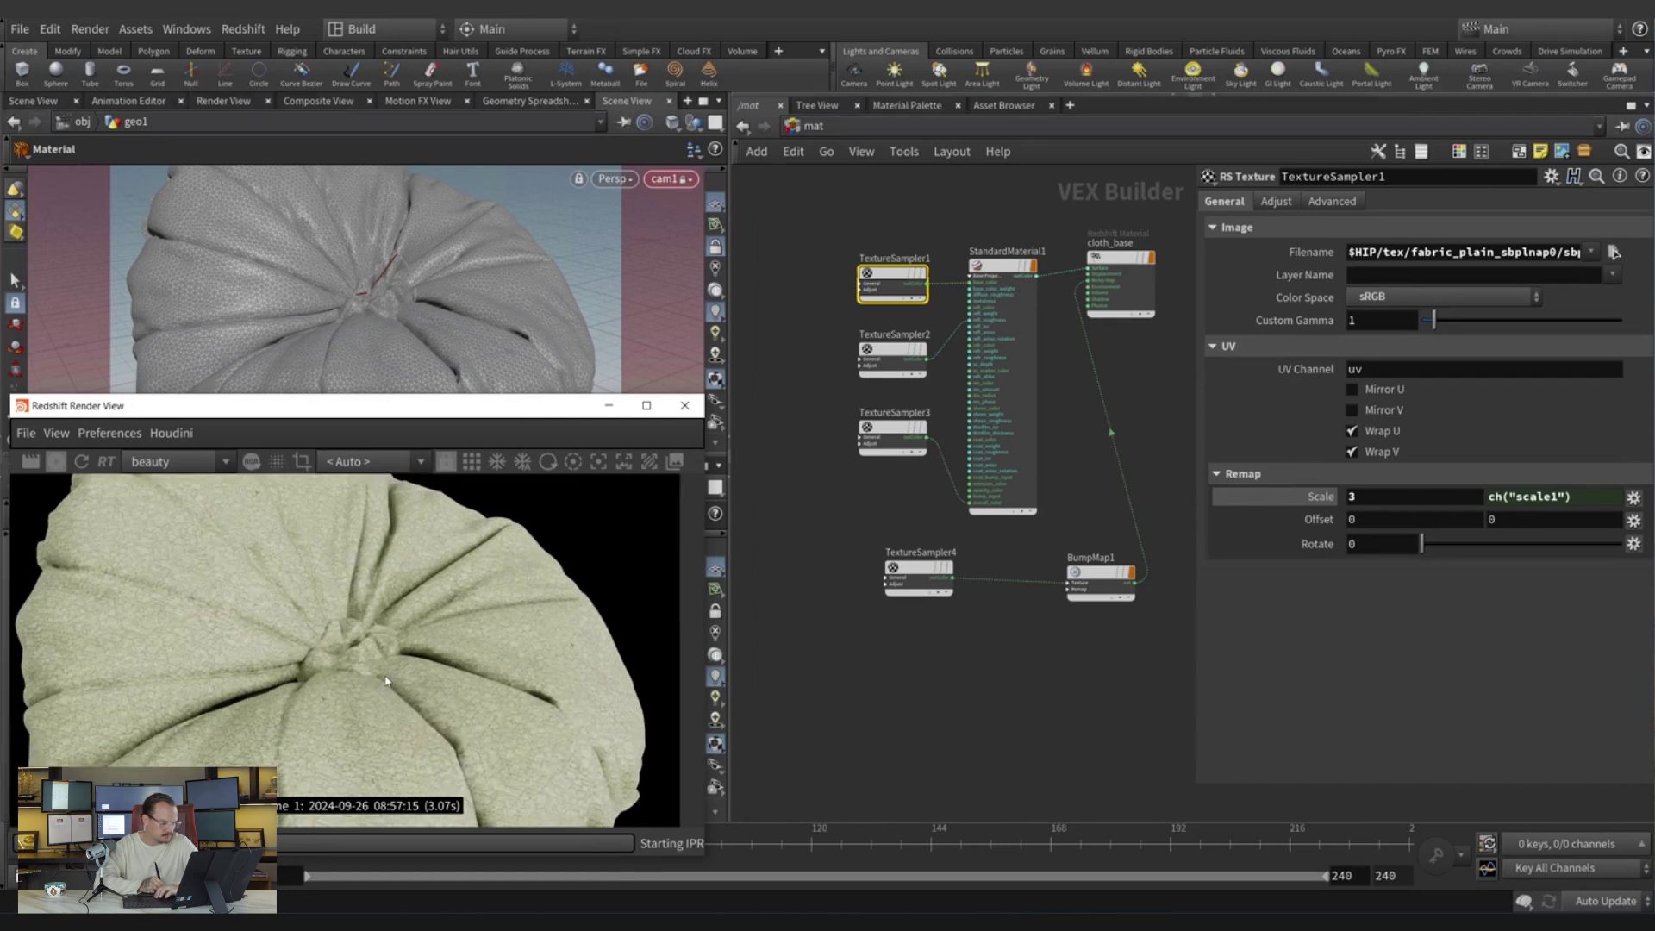
scroll(388, 665, "up", 1)
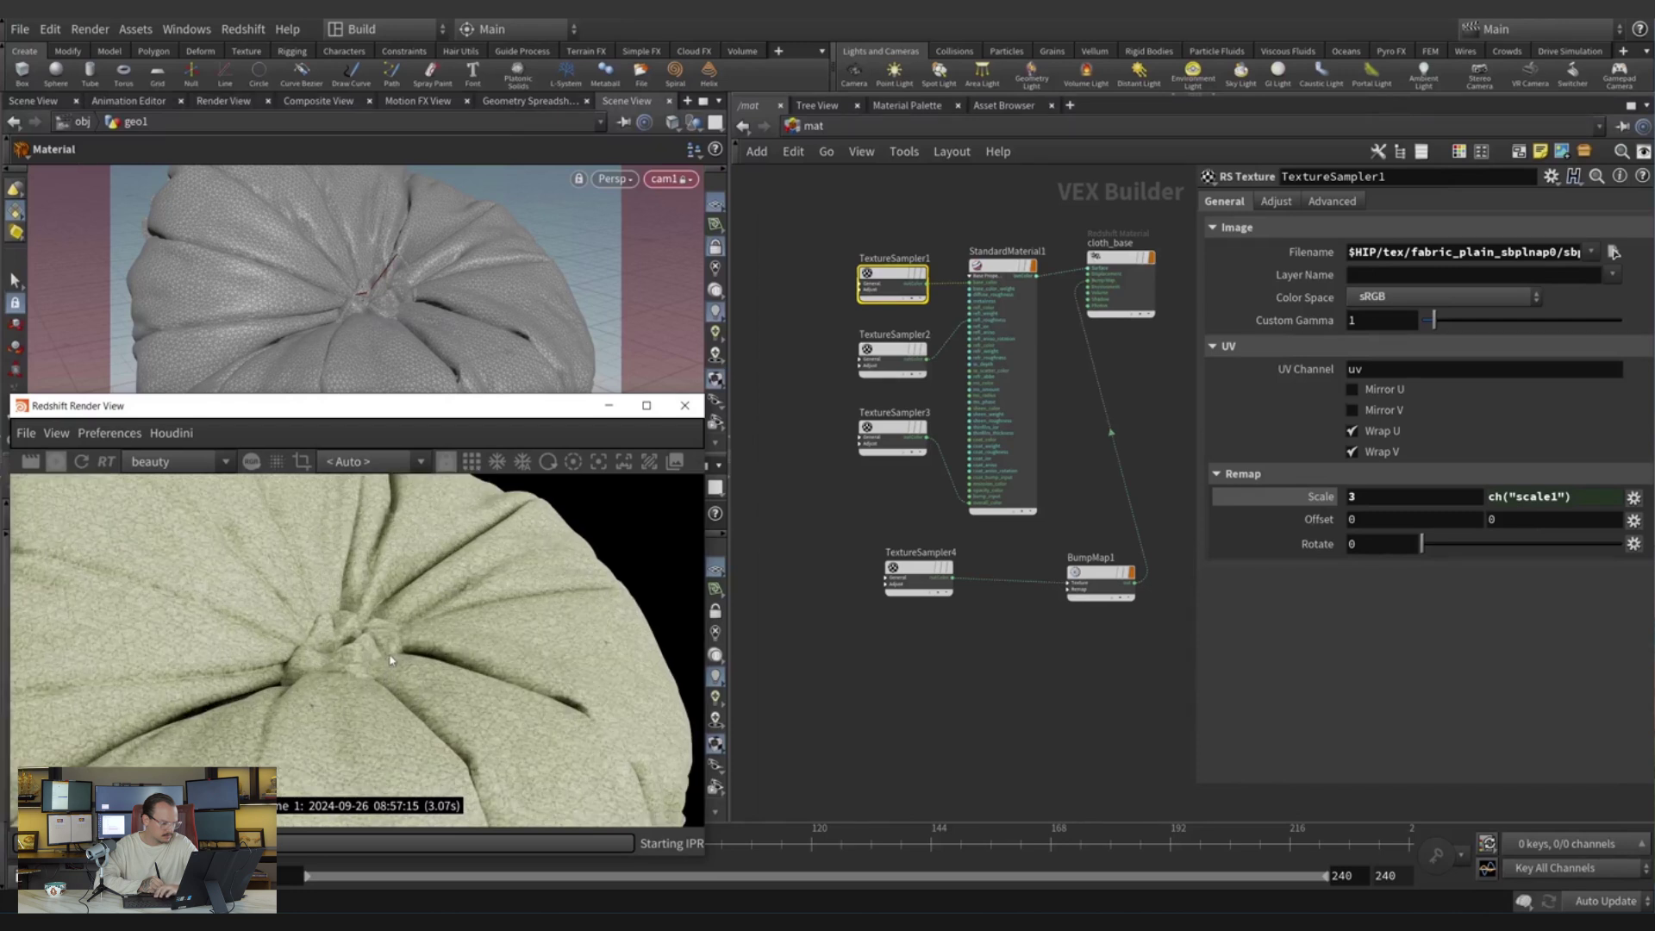
left_click(961, 686)
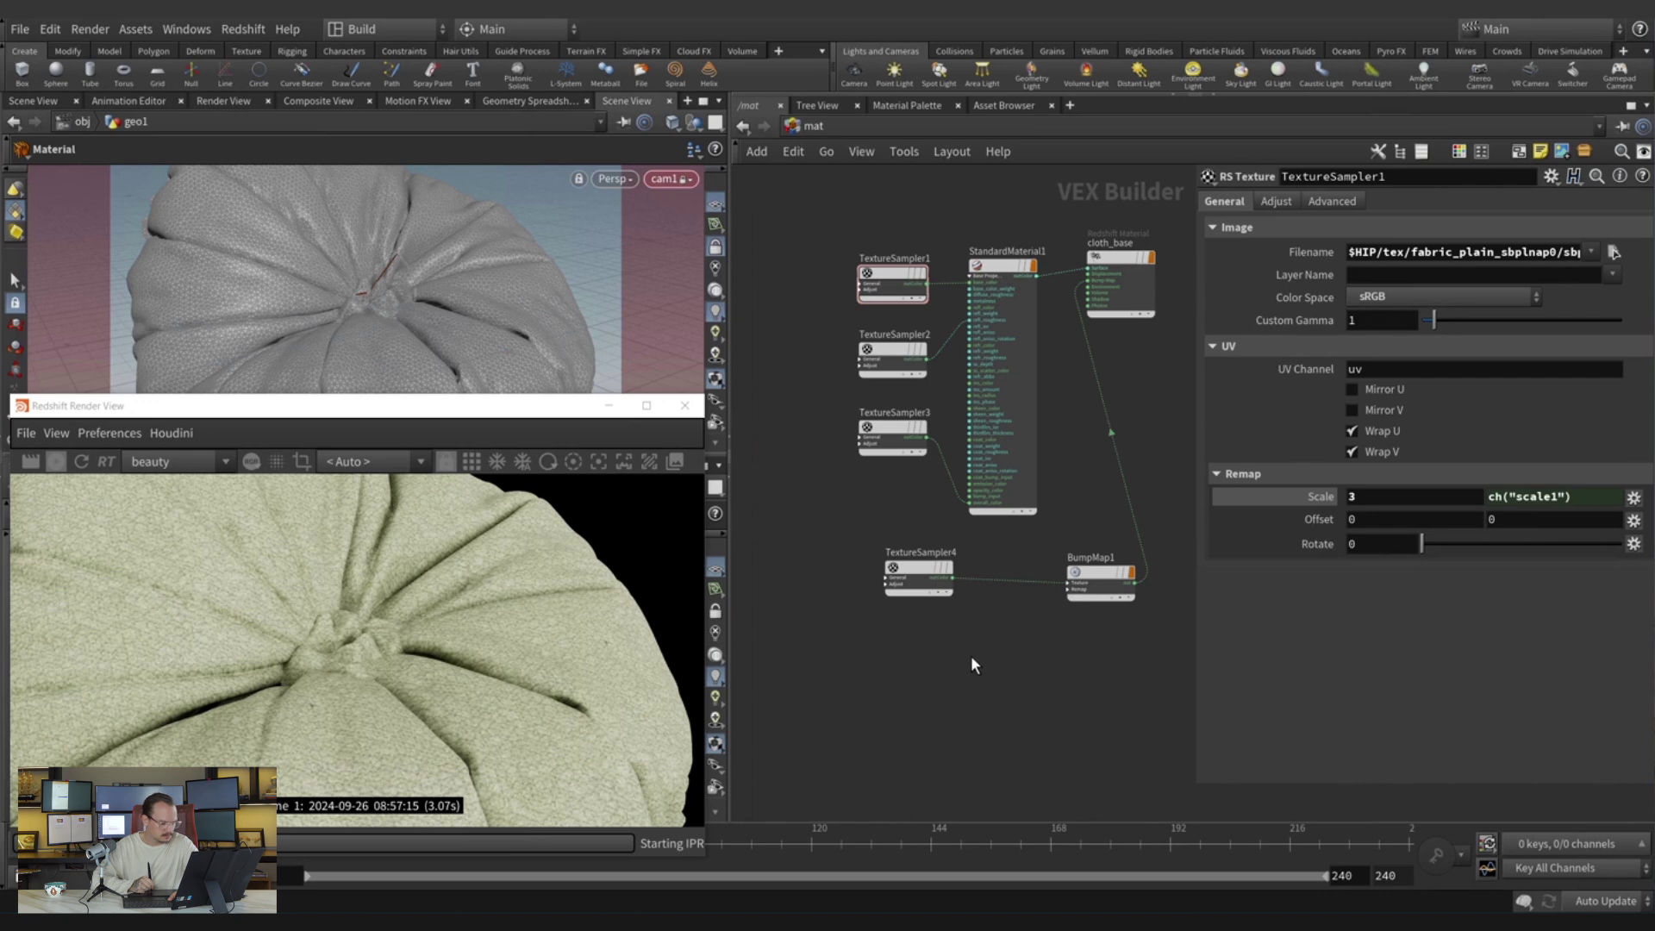
middle_click_drag(957, 649, 950, 650)
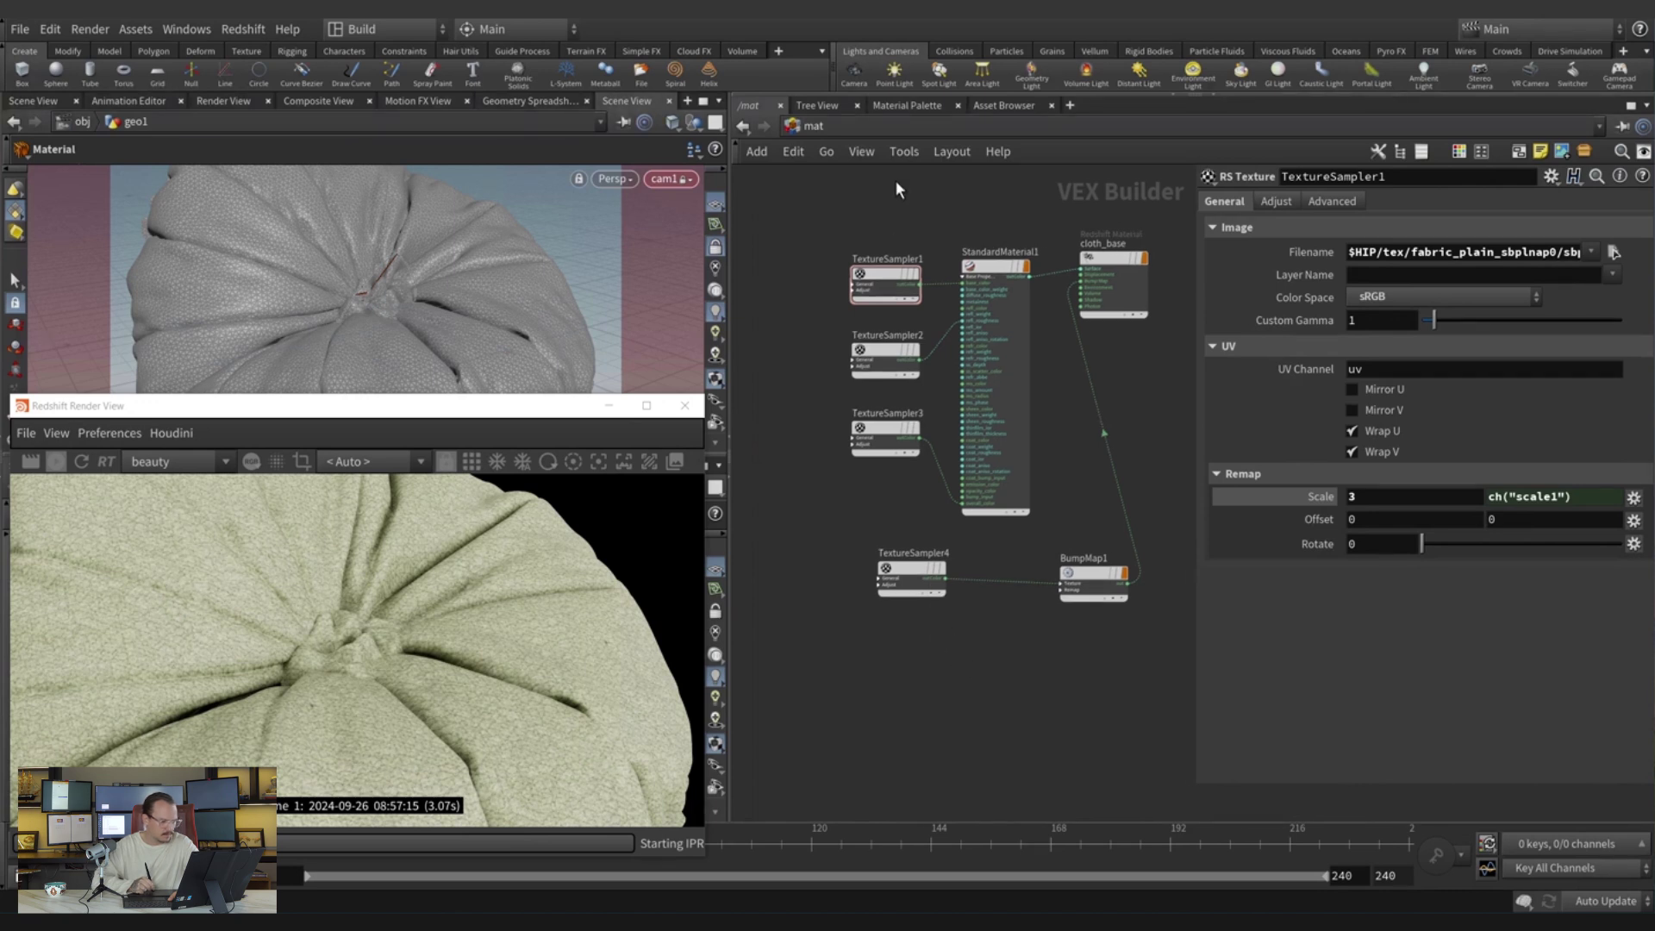
left_click(1023, 275)
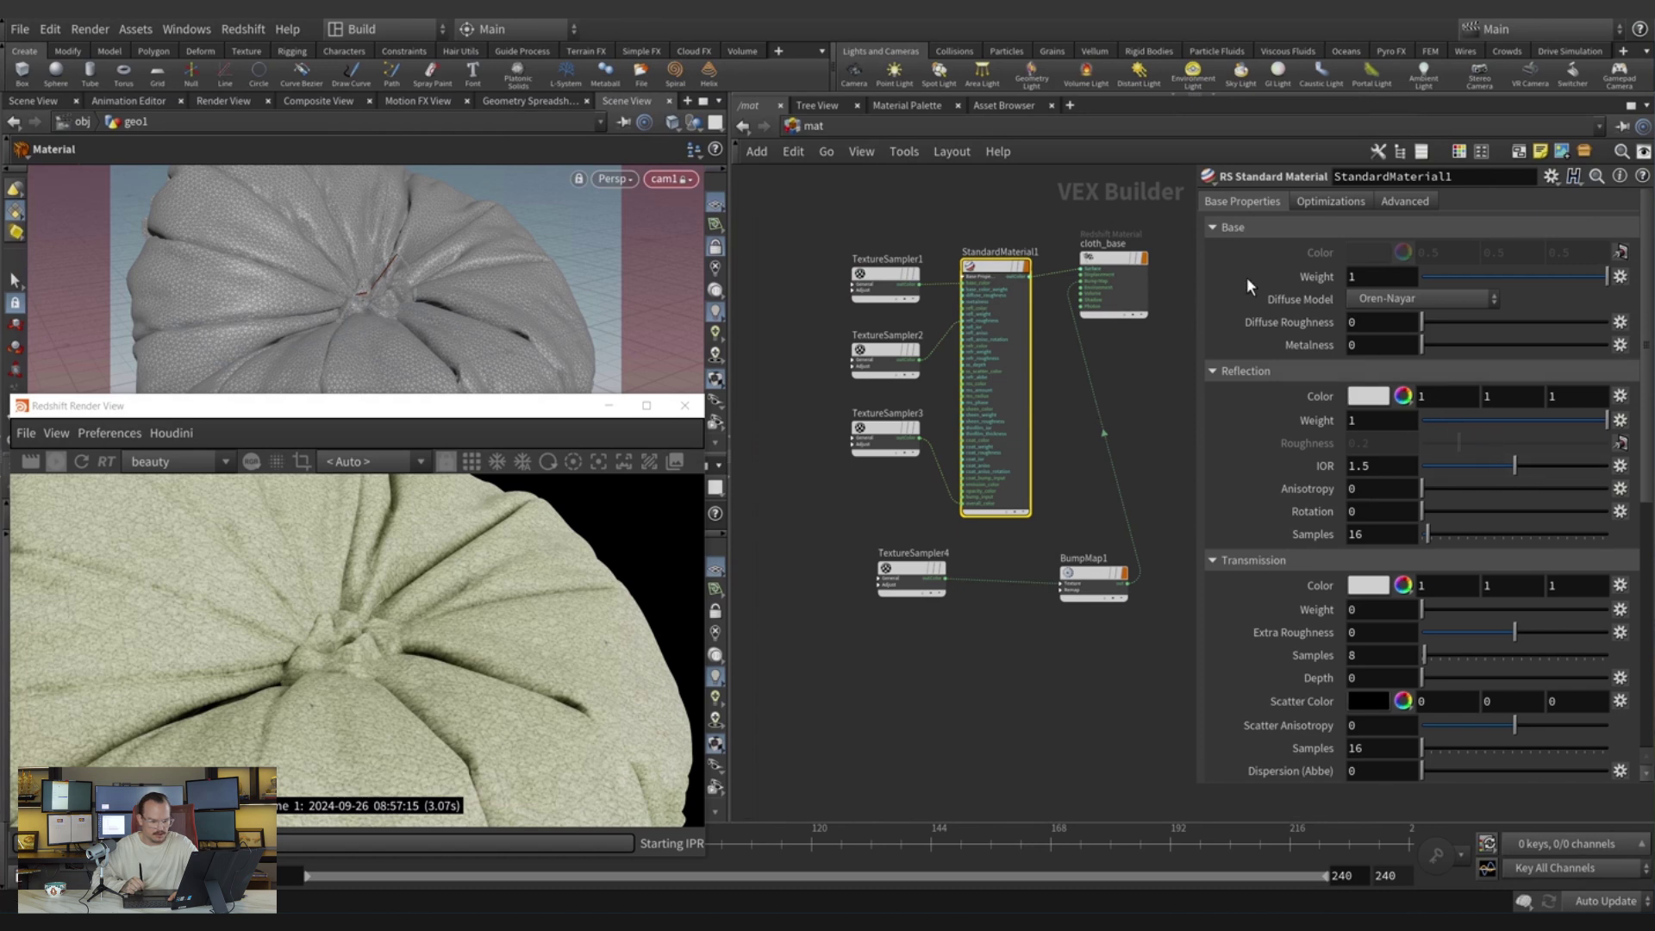
In /obj, set the rslightdome1 dome light's Exposure to 1.5.
left_click(868, 127)
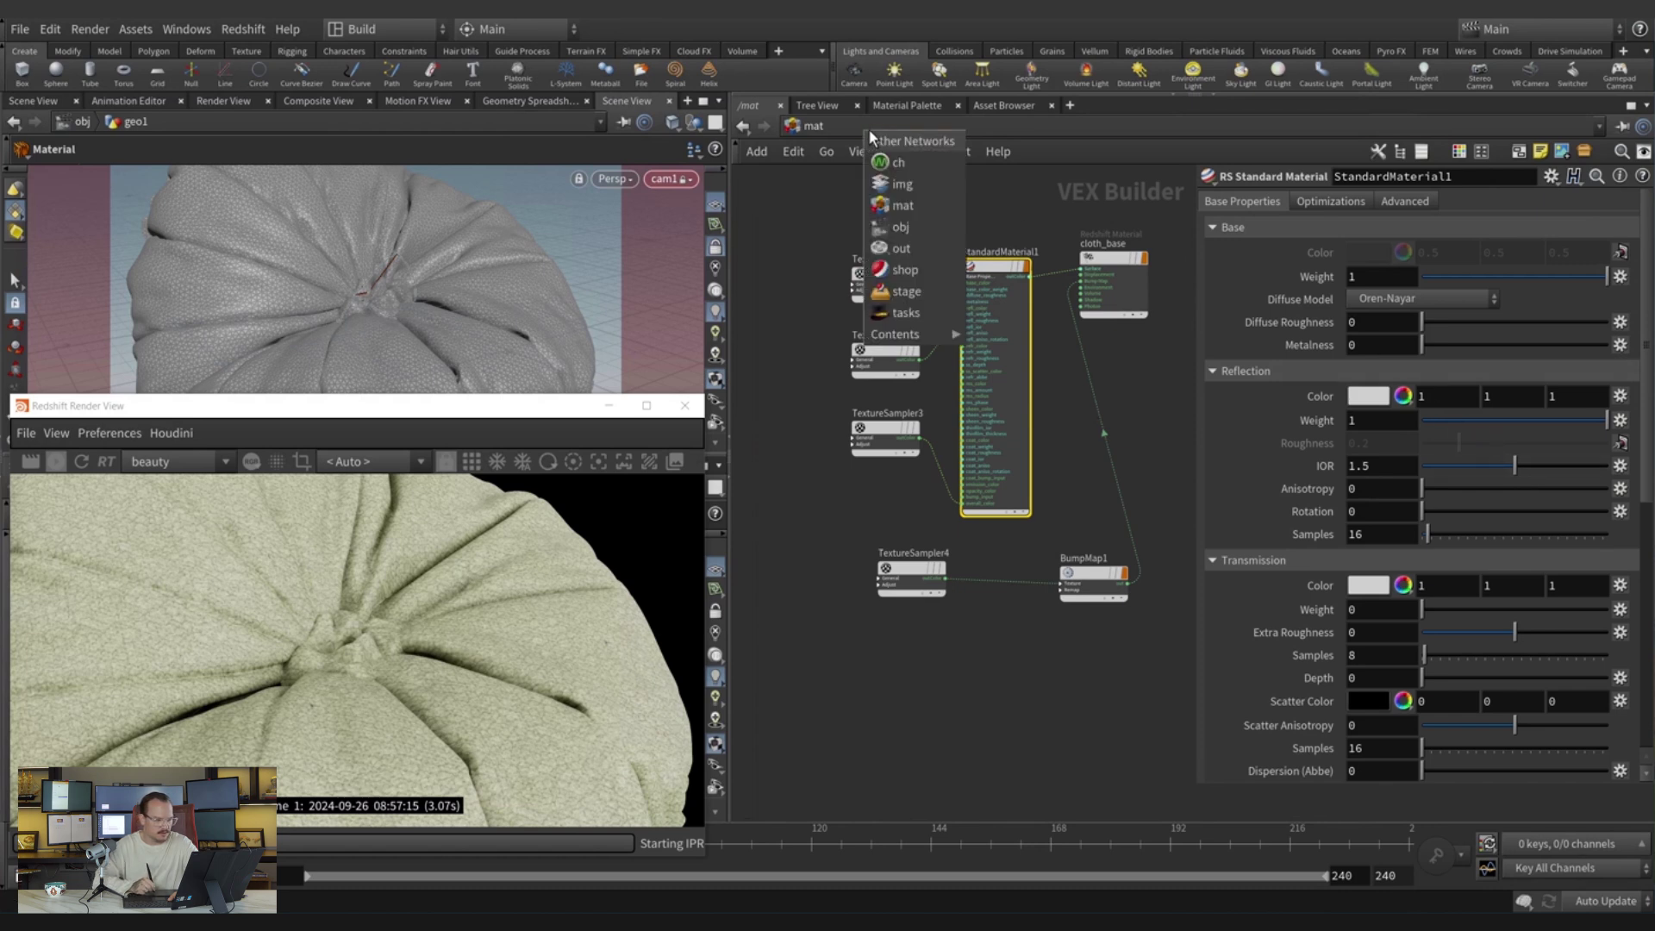
left_click(913, 226)
left_click(958, 265)
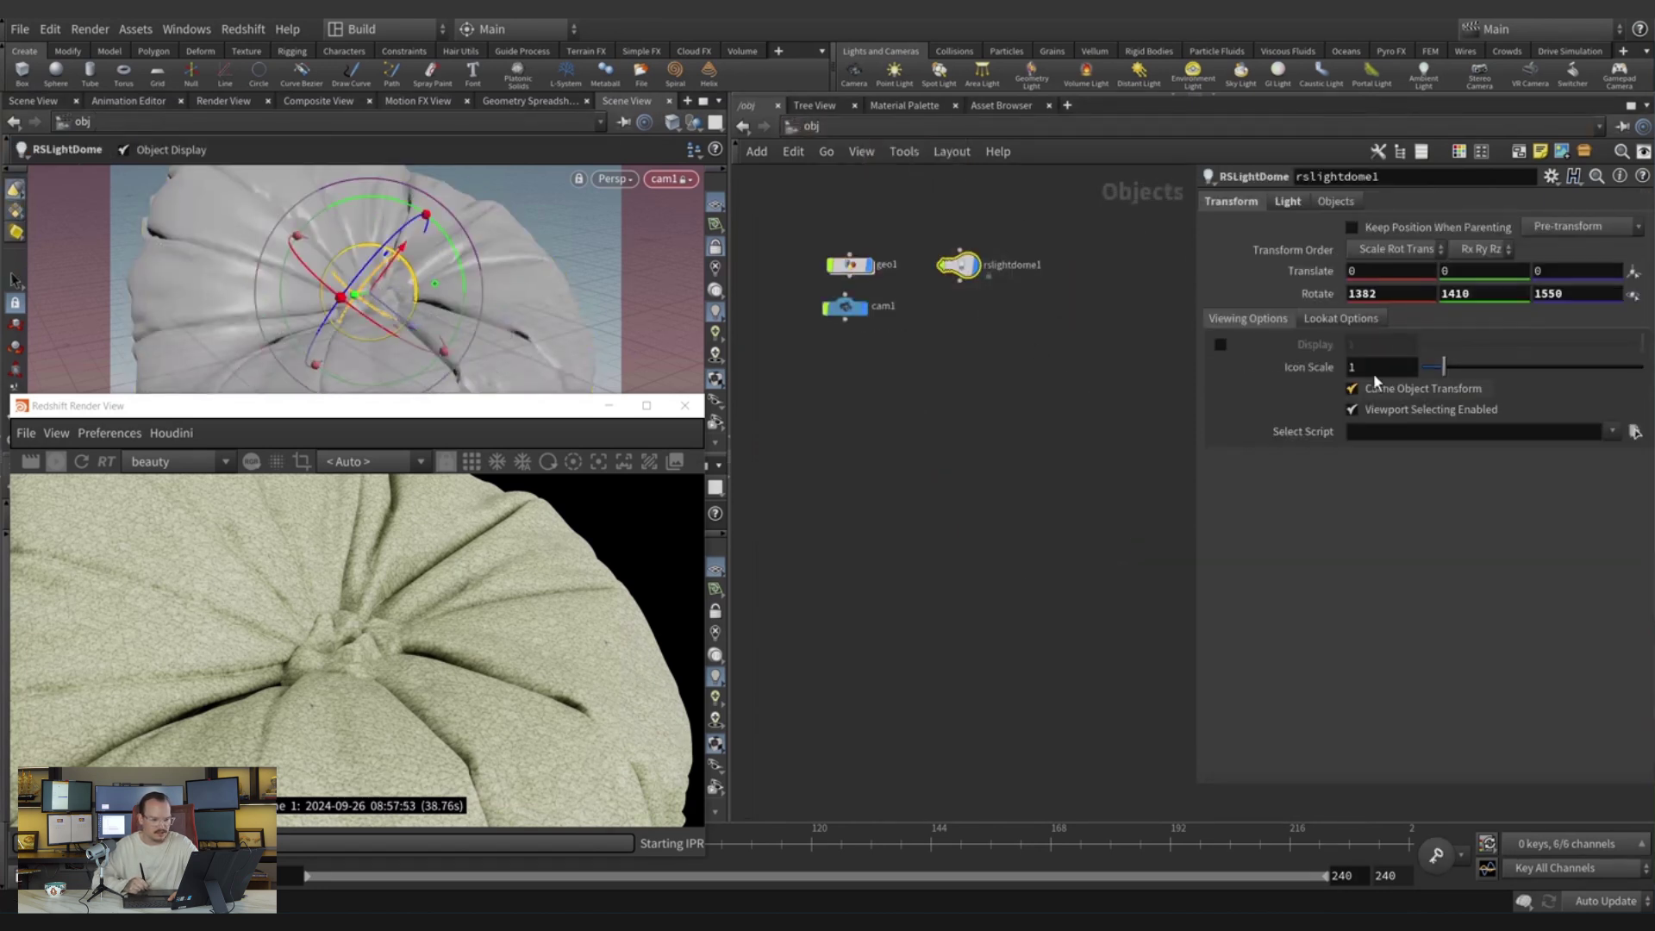
left_click(1291, 202)
double_click(1375, 349)
type("1")
left_click(1054, 483)
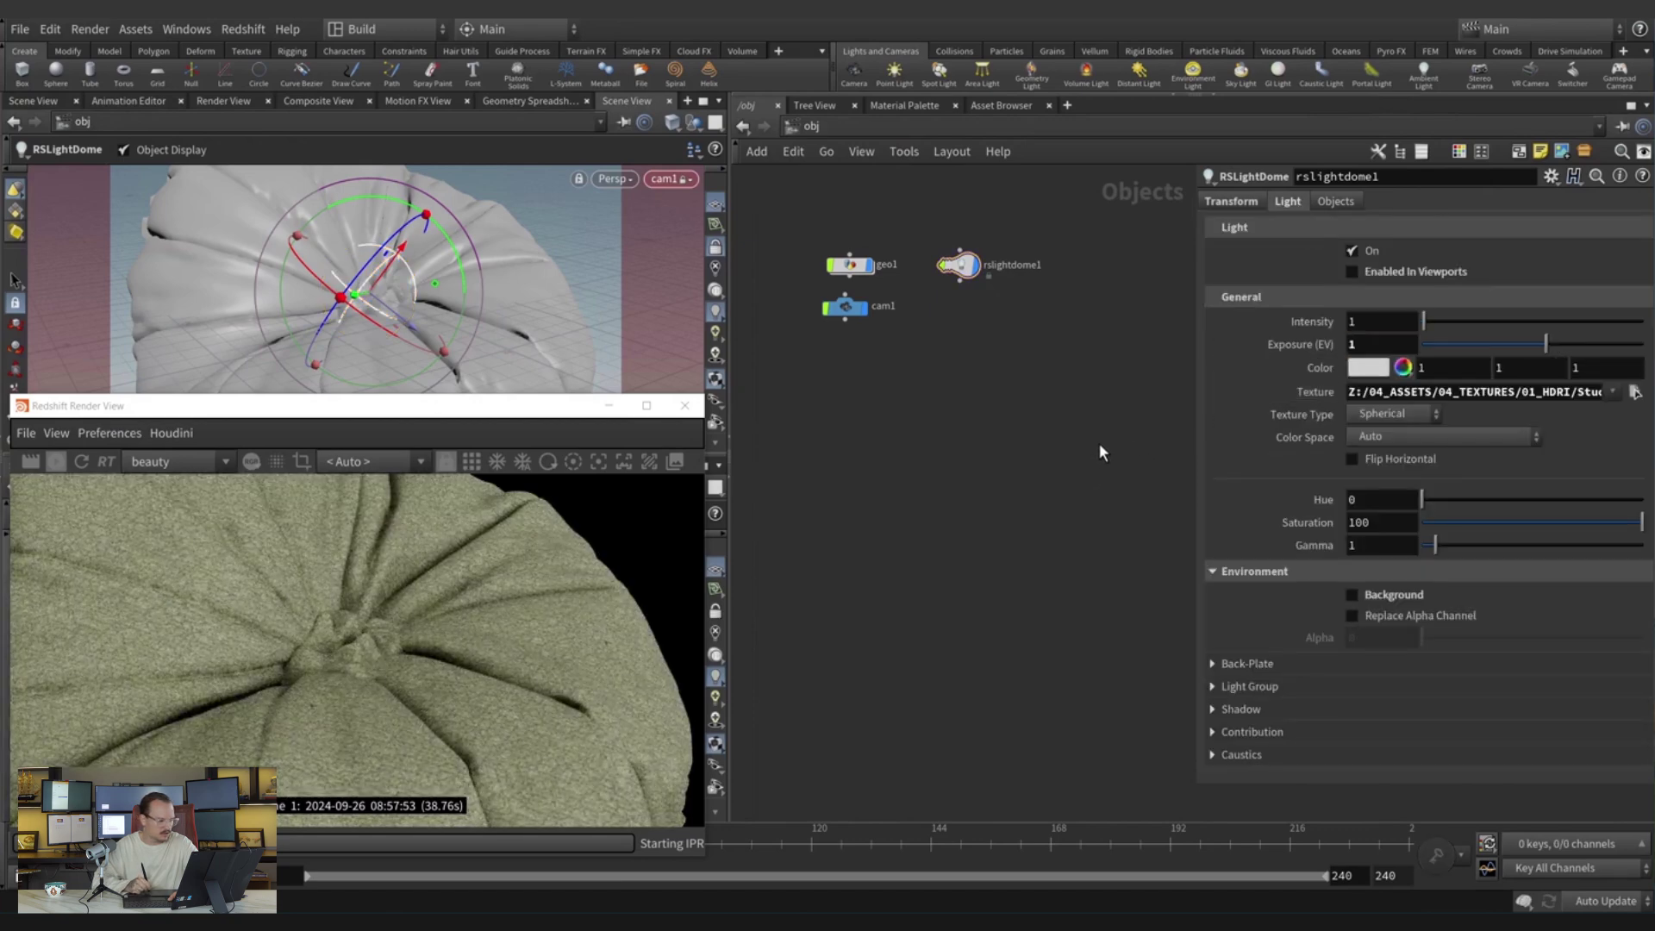
left_click(1389, 345)
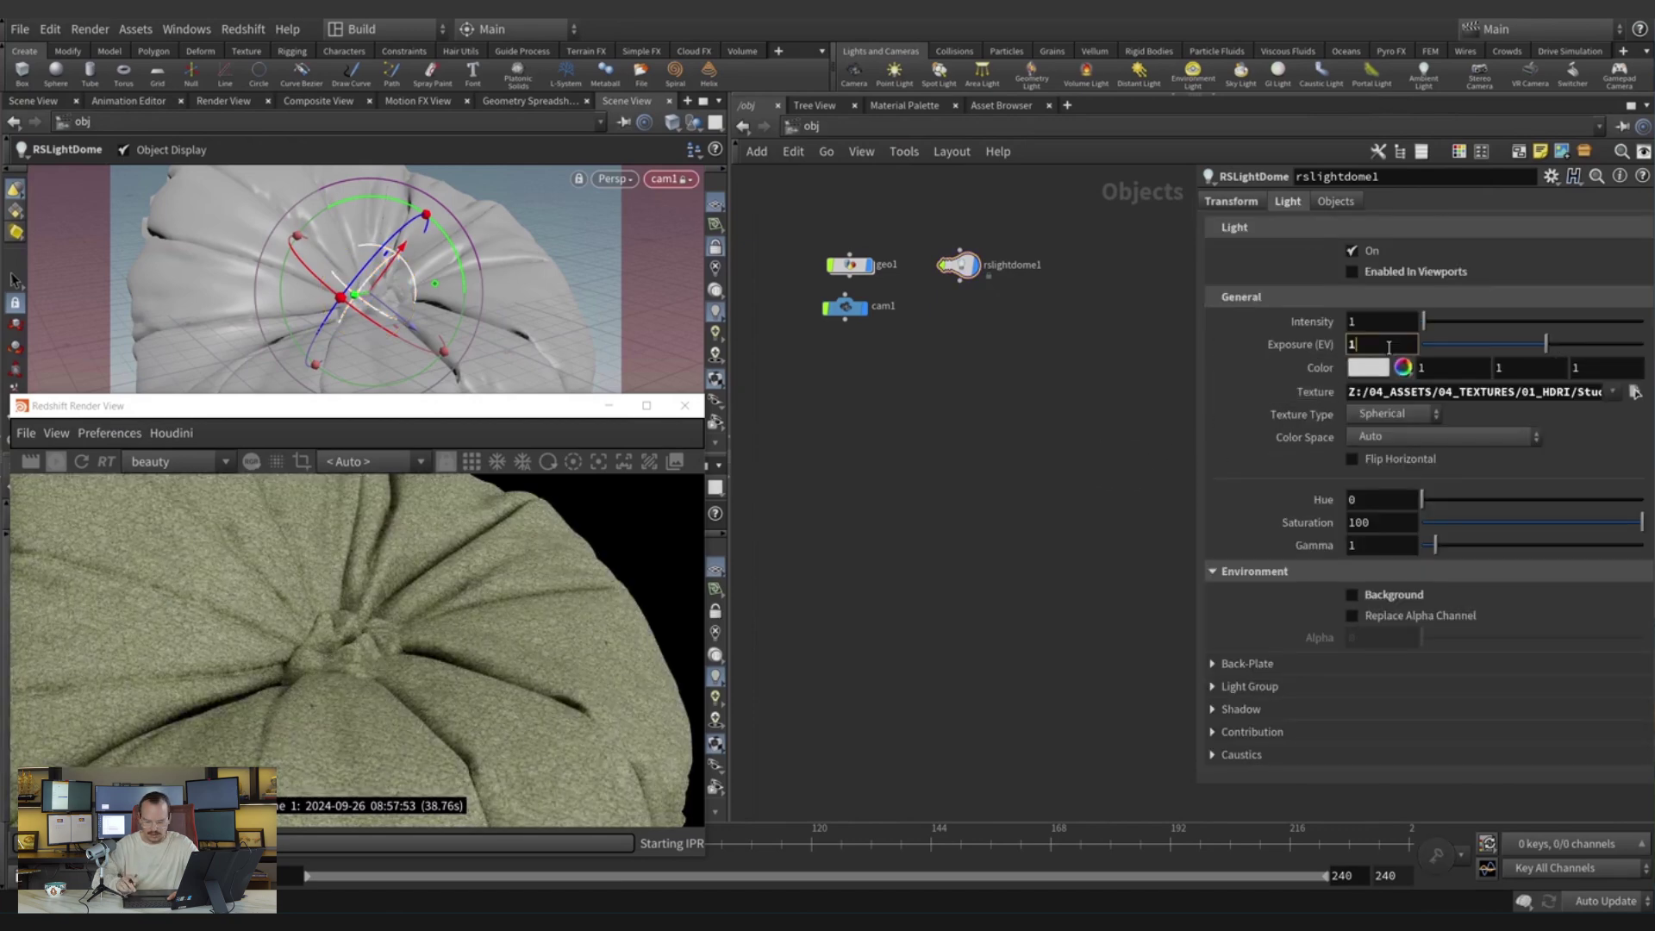
type(".5")
key("Return")
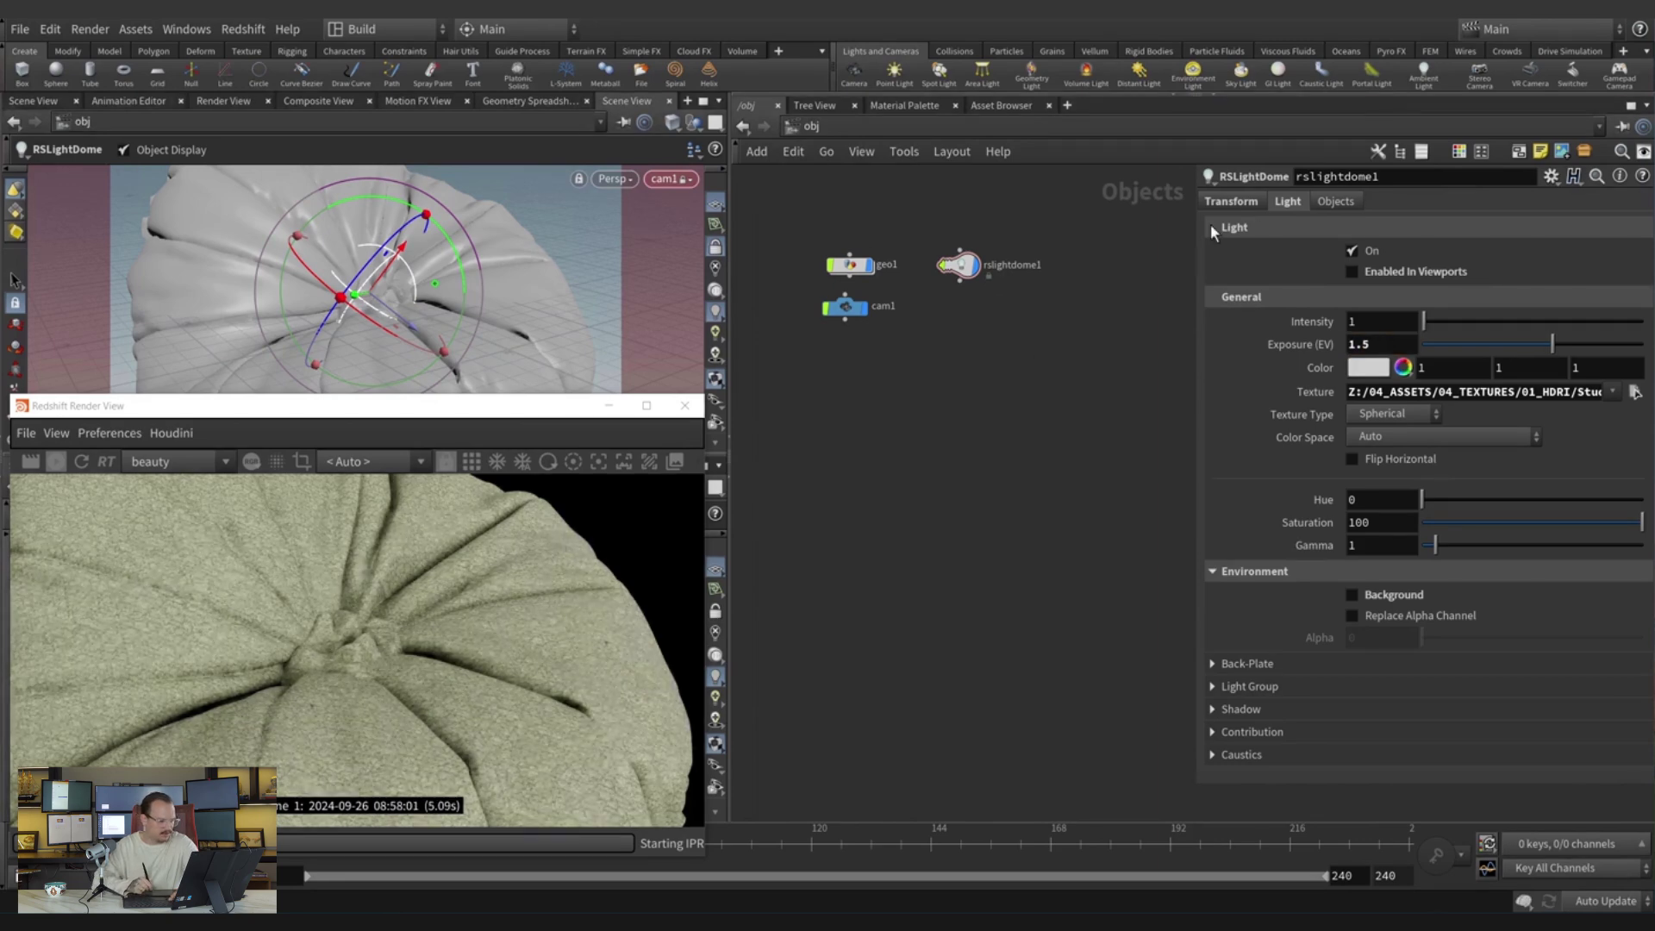
Rotate the dome light to 1152, 1320, 1410 with the value ladder.
left_click(1231, 204)
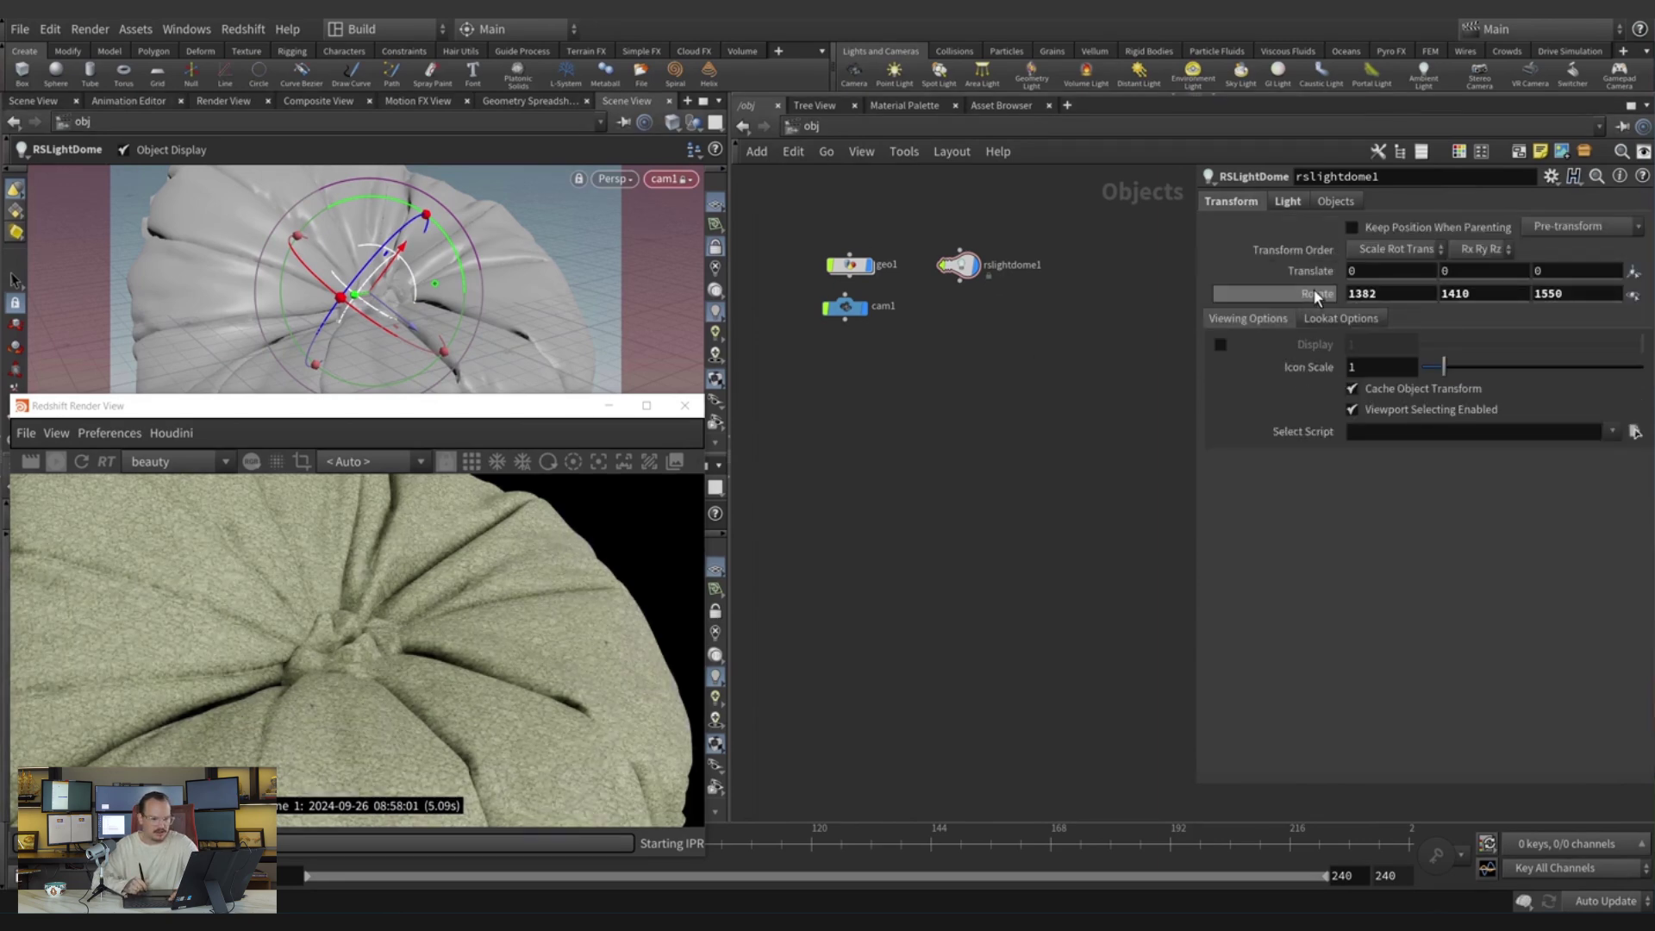
middle_click_drag(1312, 293, 1177, 231)
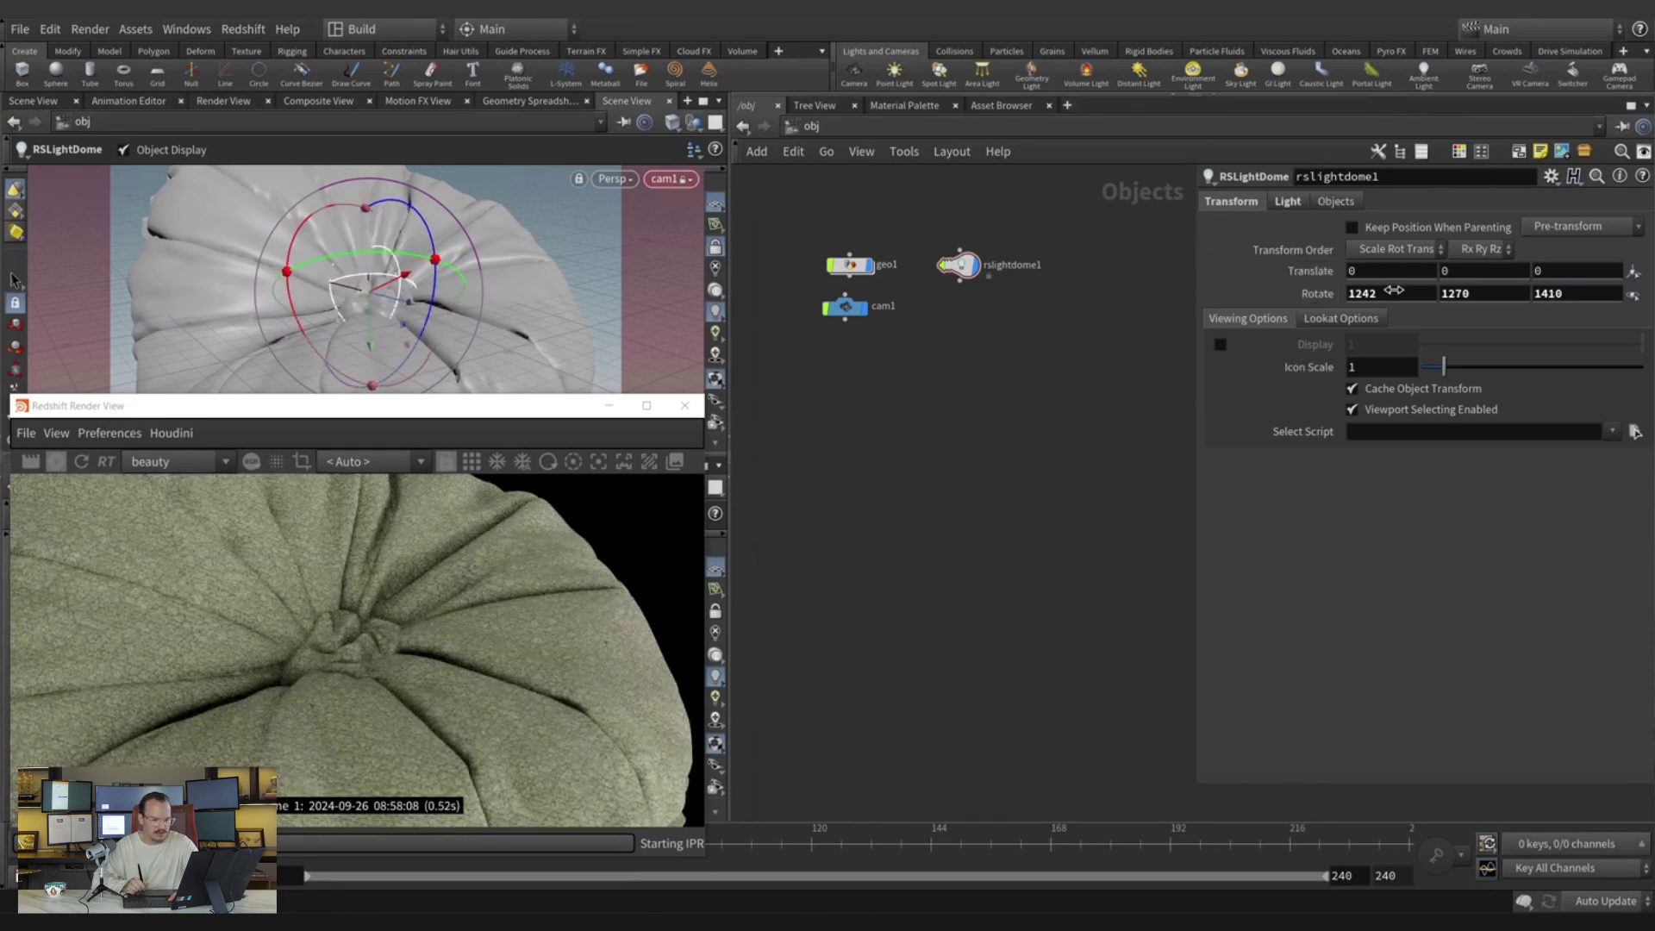
middle_click_drag(1394, 290, 1305, 235)
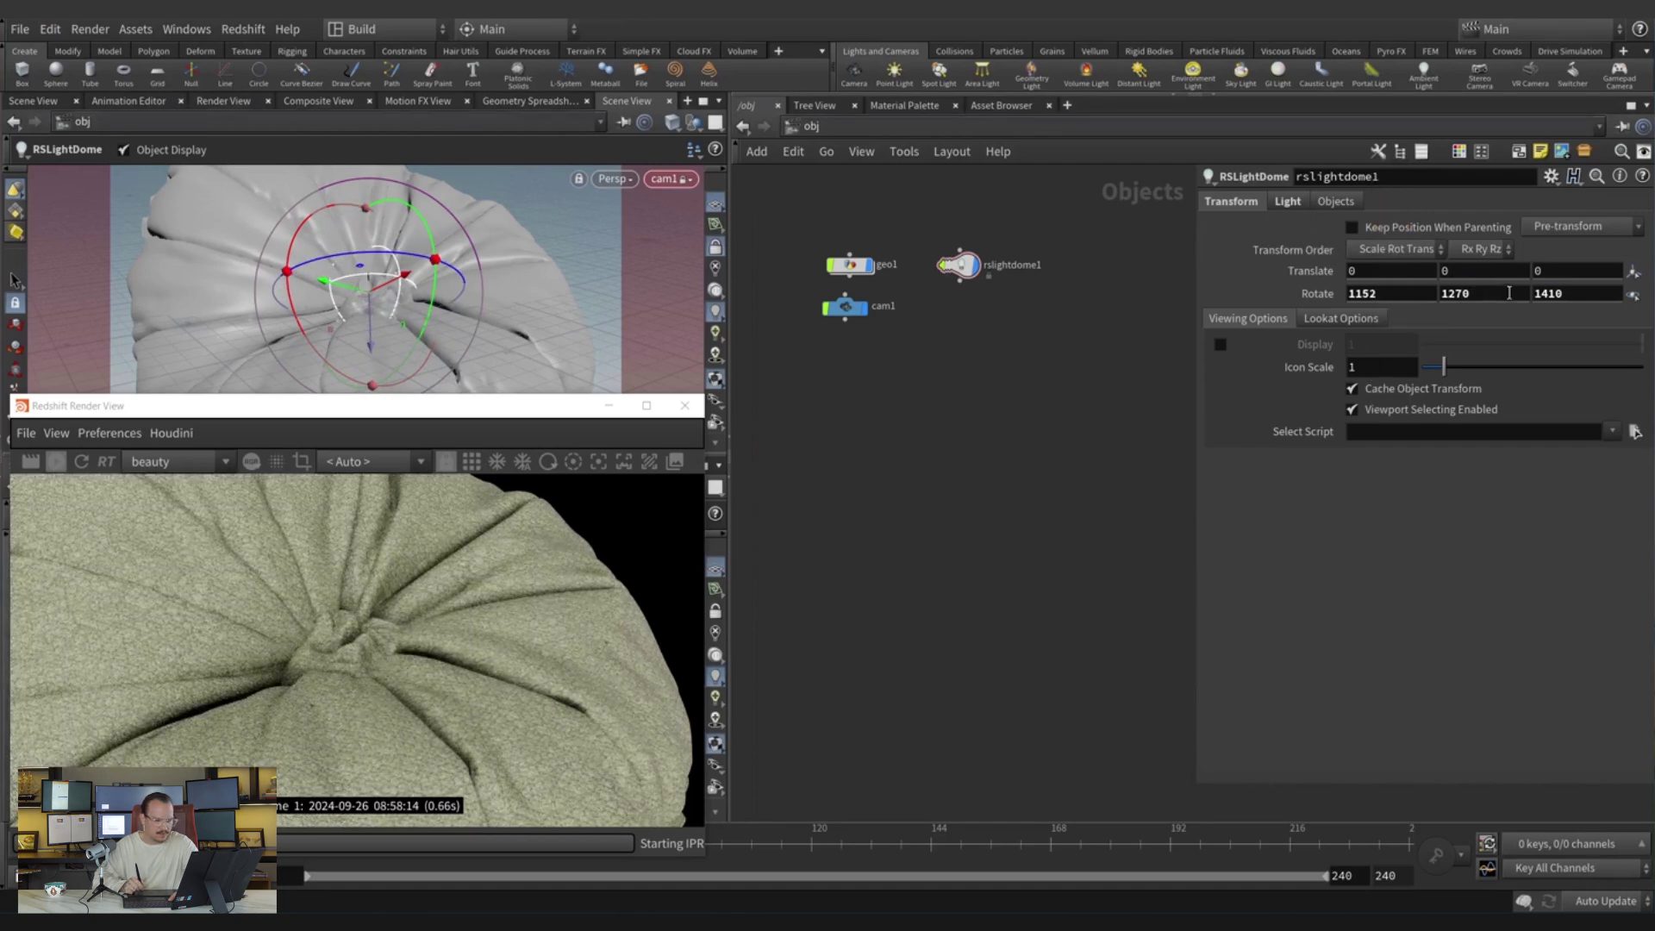
middle_click_drag(1500, 293, 1519, 231)
middle_click_drag(1465, 291, 1528, 212)
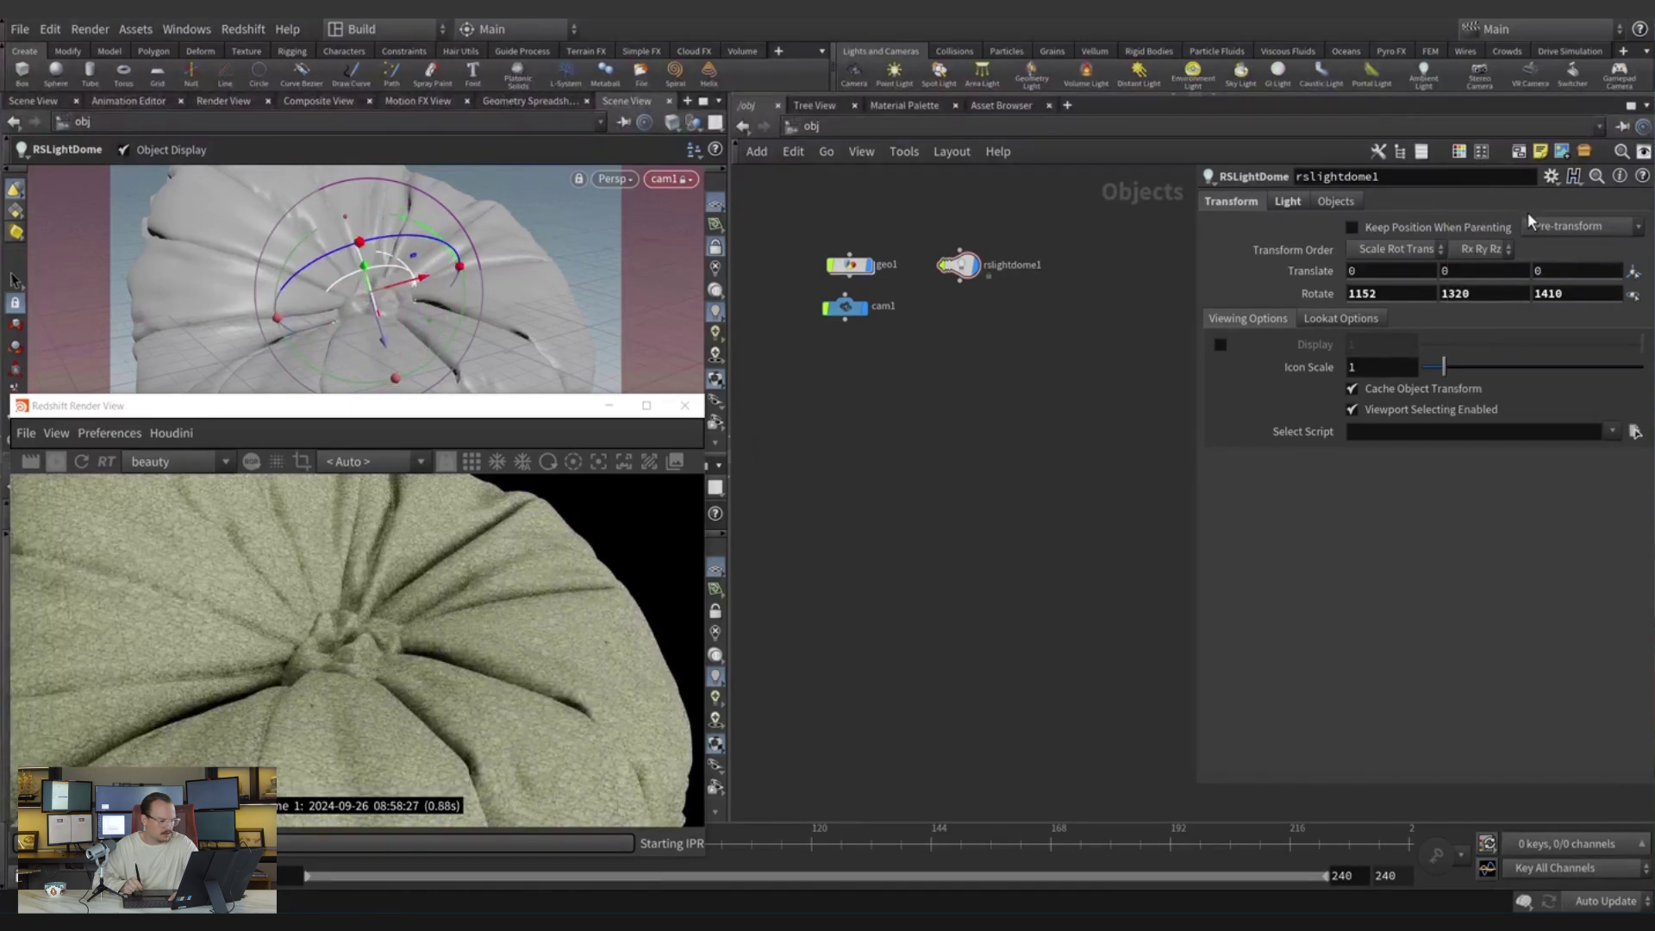
In /mat, change TextureSampler1's Remap Scale from 3 to 5 for a finer weave.
left_click(810, 128)
left_click(843, 203)
left_click(875, 291)
left_click_drag(1370, 499, 1313, 469)
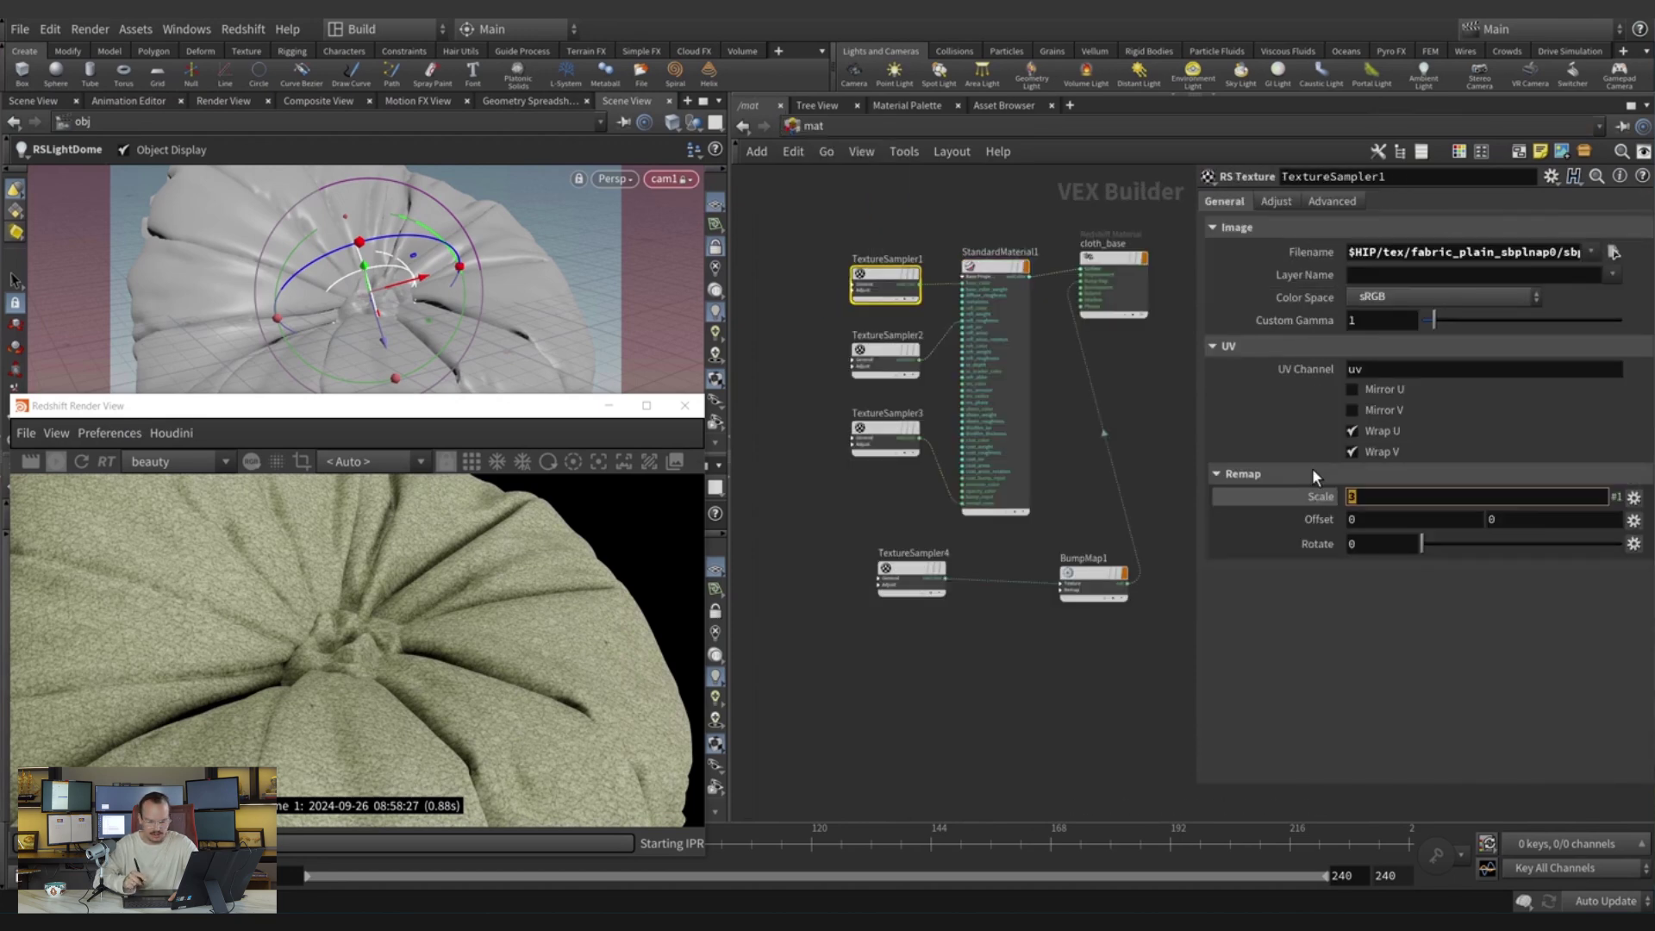
type("5")
key("Return")
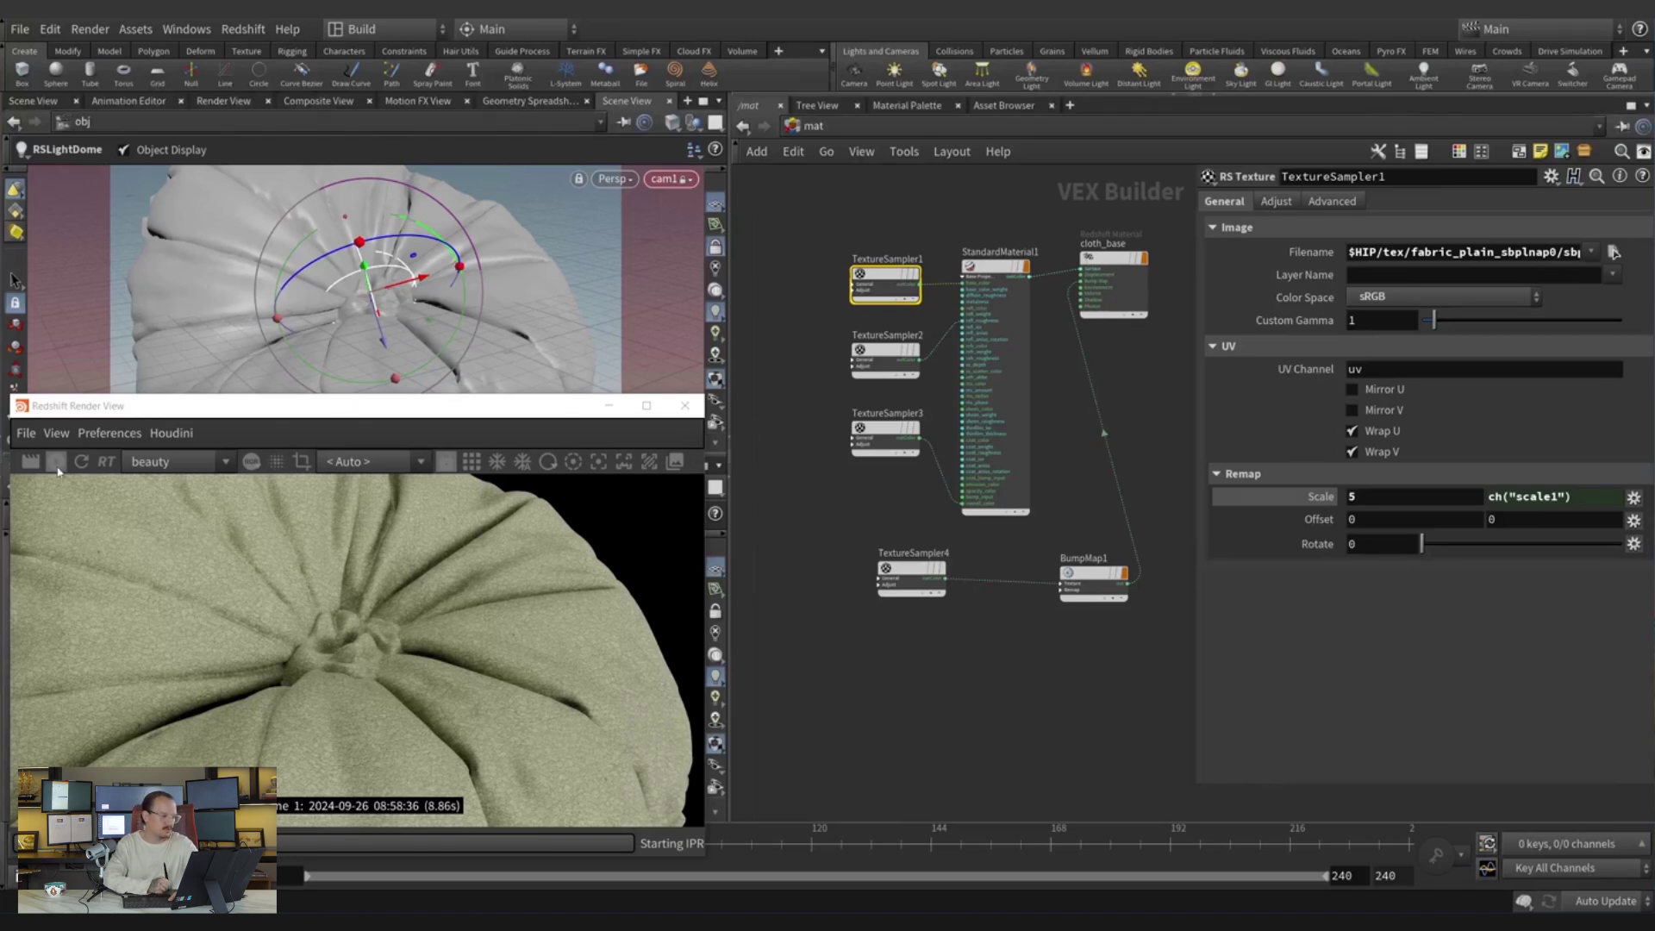
middle_click_drag(950, 674, 943, 641)
scroll(974, 648, "up", 2)
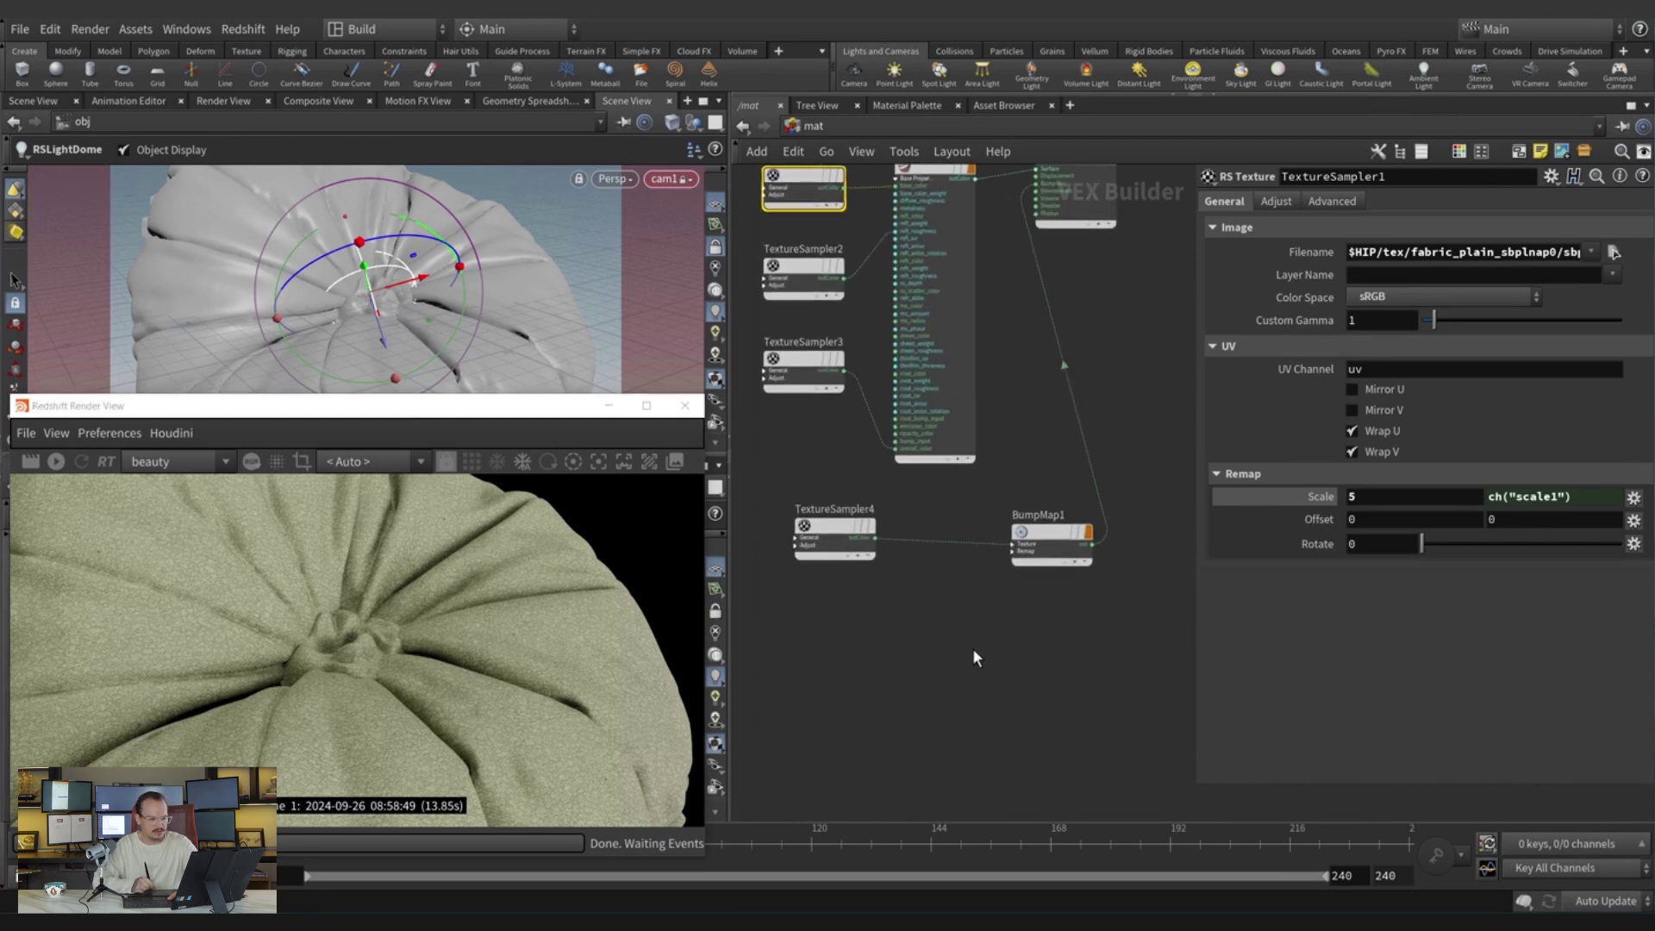
key("Tab")
Add a Displacement node fed by TextureSampler4 and wire it into cloth_base's Displacement input.
mouse_move(1020, 119)
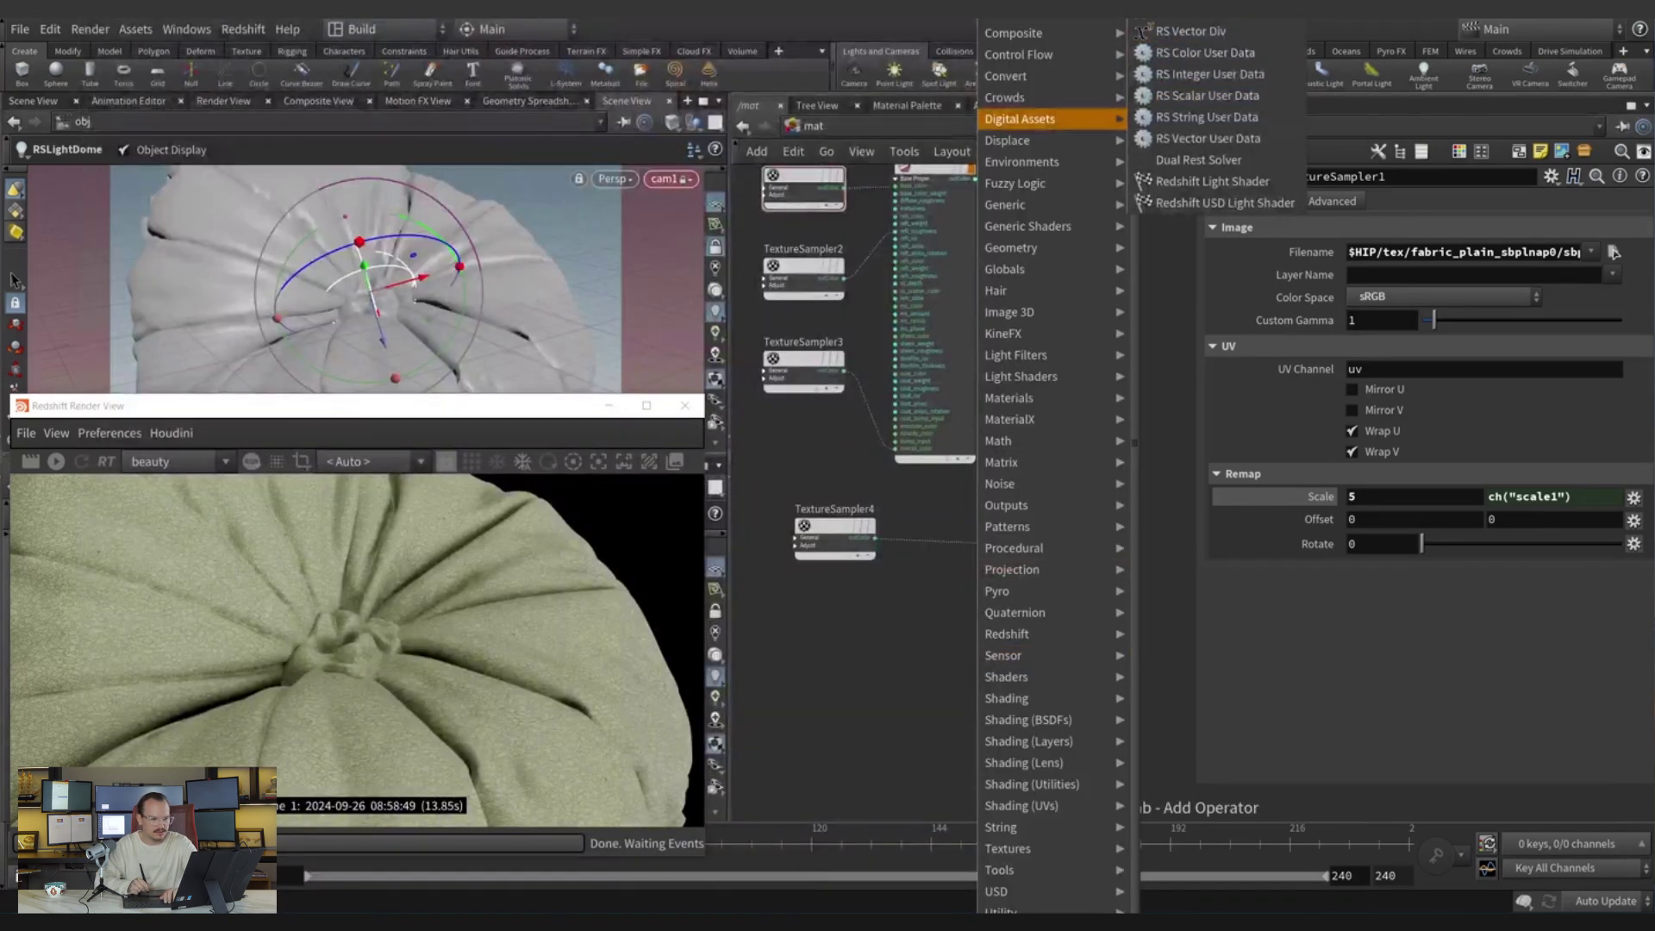
type("disp")
key("Return")
left_click(1017, 631)
scroll(950, 591, "up", 2)
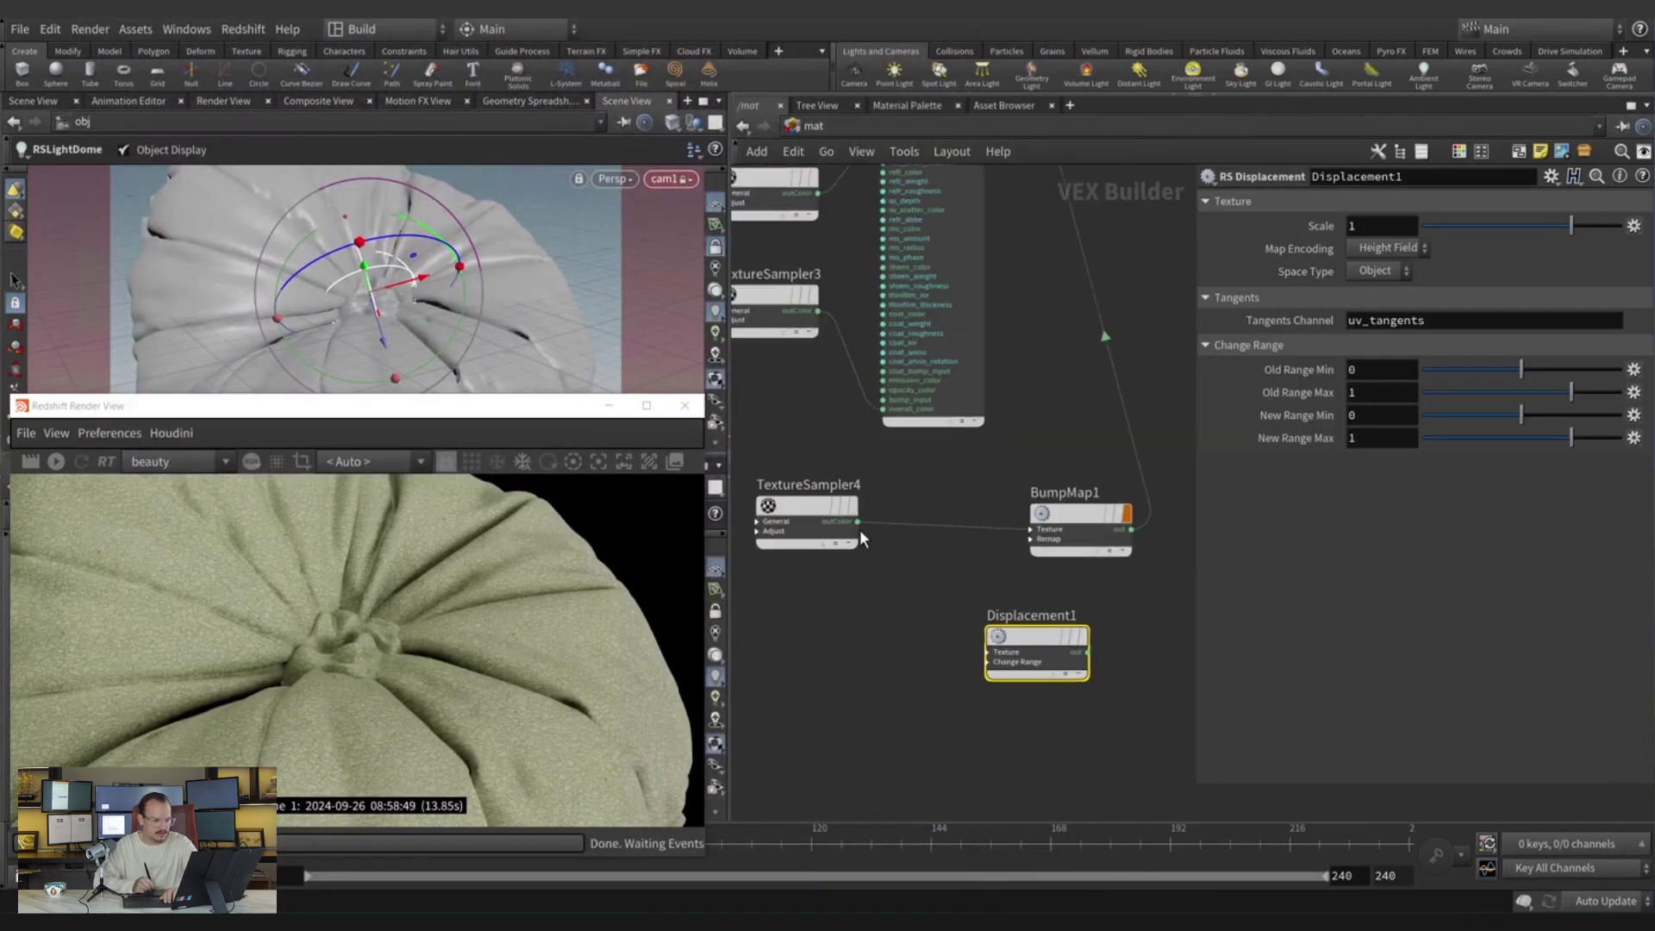
left_click(857, 521)
left_click(987, 636)
left_click(1012, 676)
left_click(1088, 653)
middle_click_drag(1051, 244, 1016, 546)
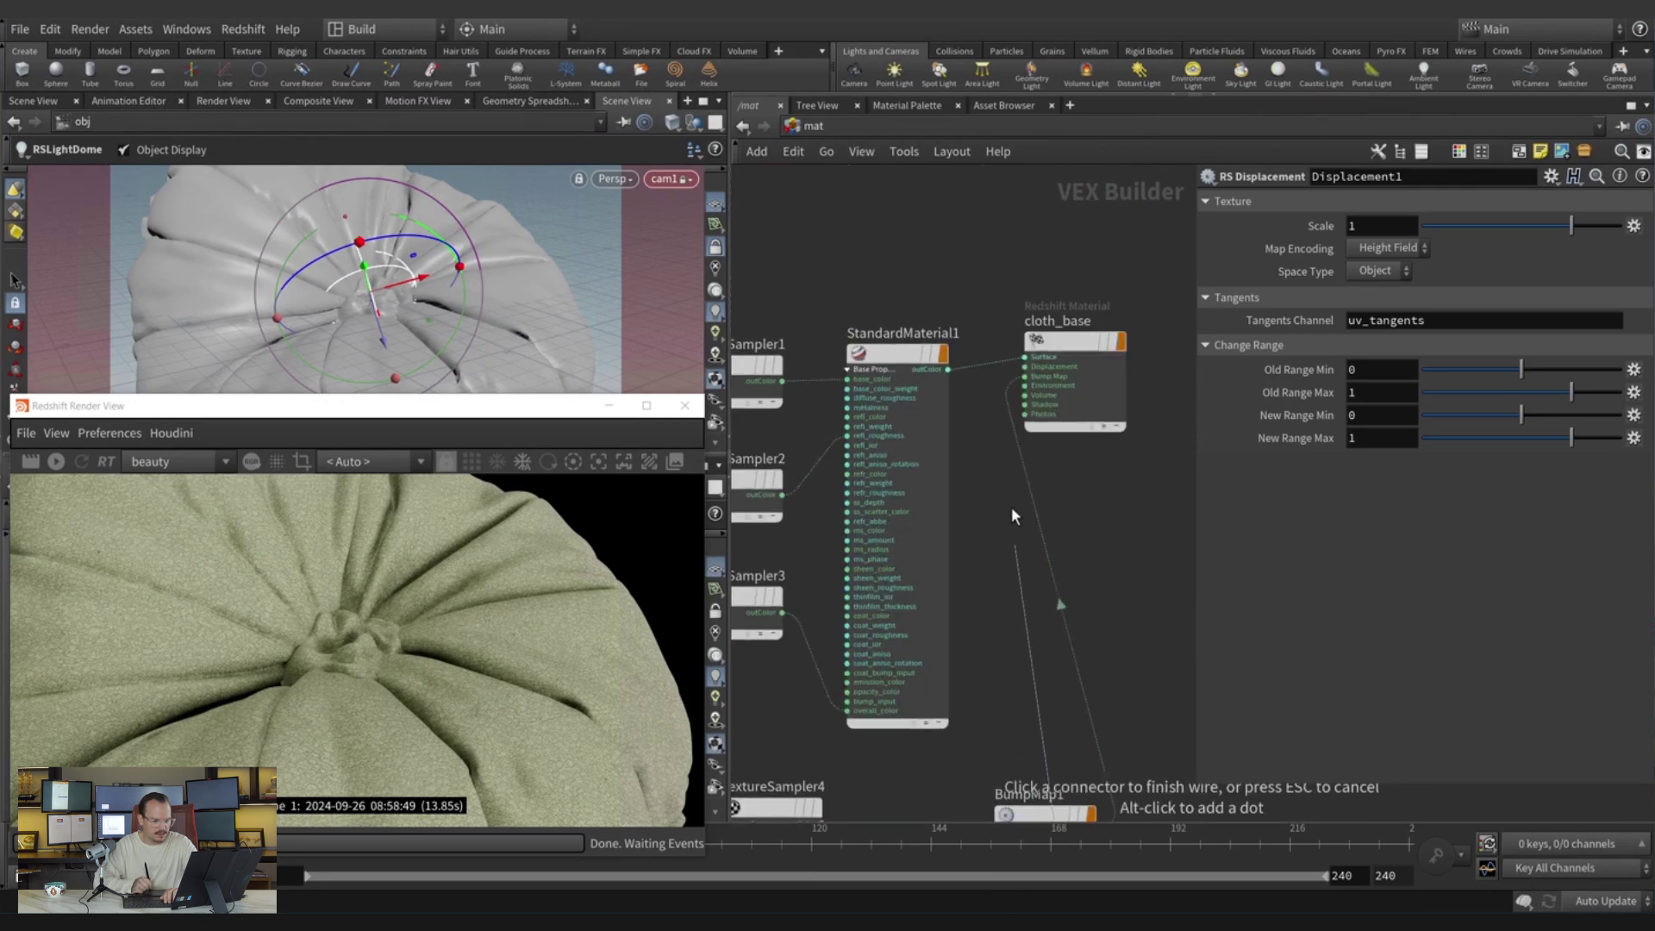
left_click(1025, 366)
middle_click_drag(986, 631, 1018, 427)
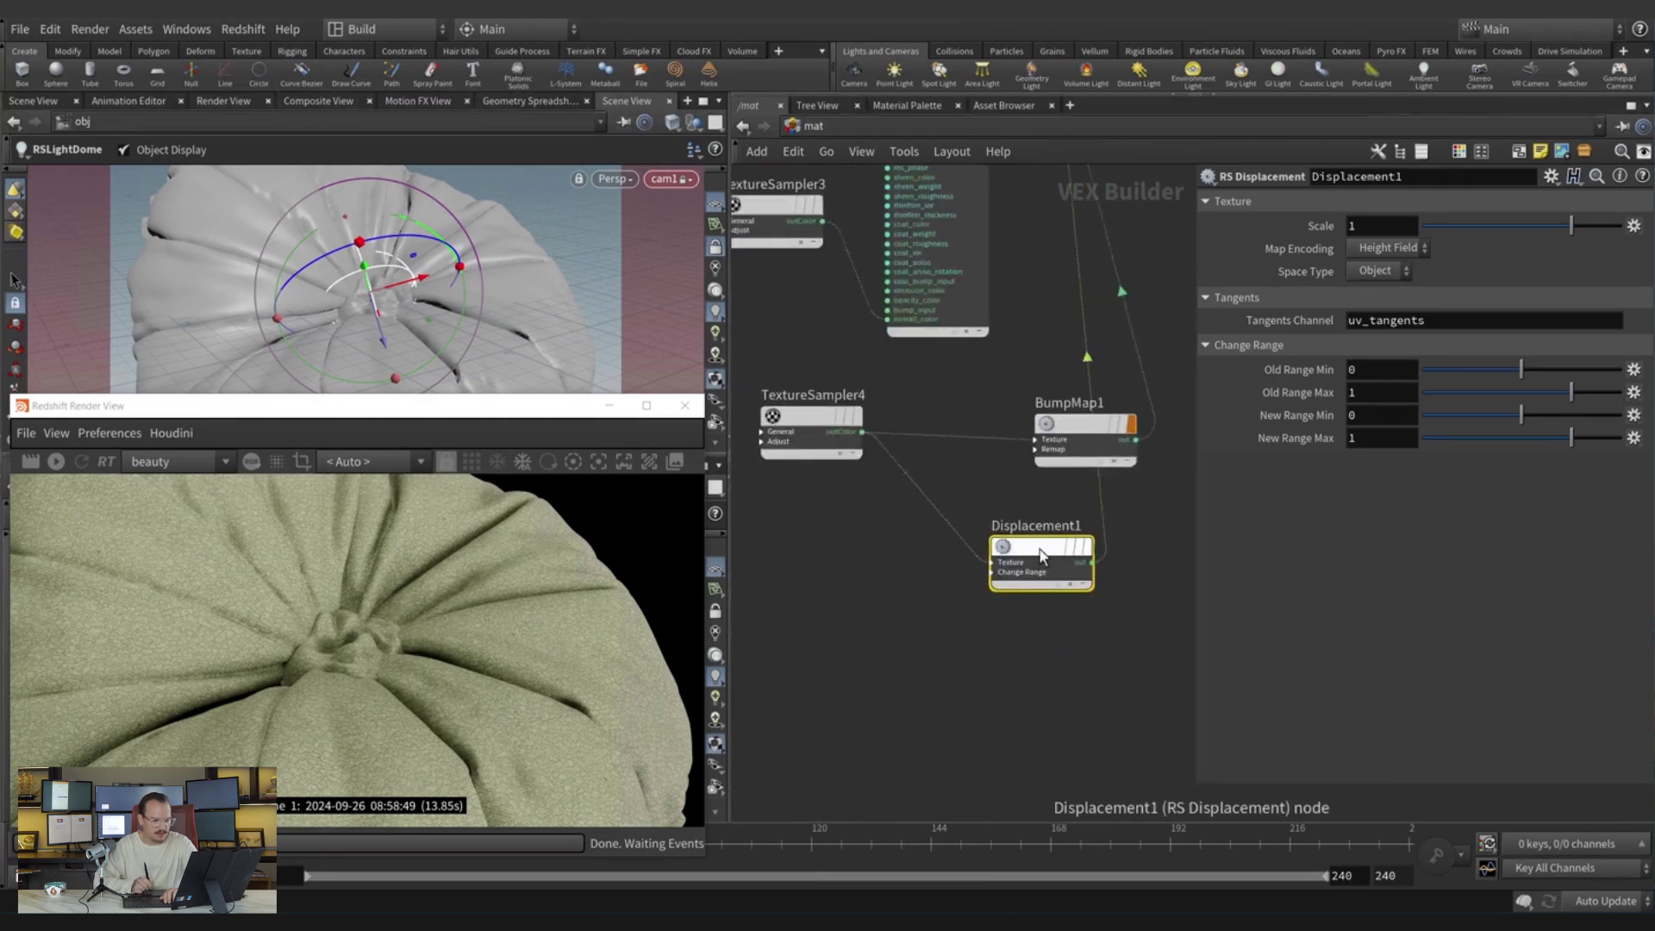
left_click_drag(1035, 548, 1050, 653)
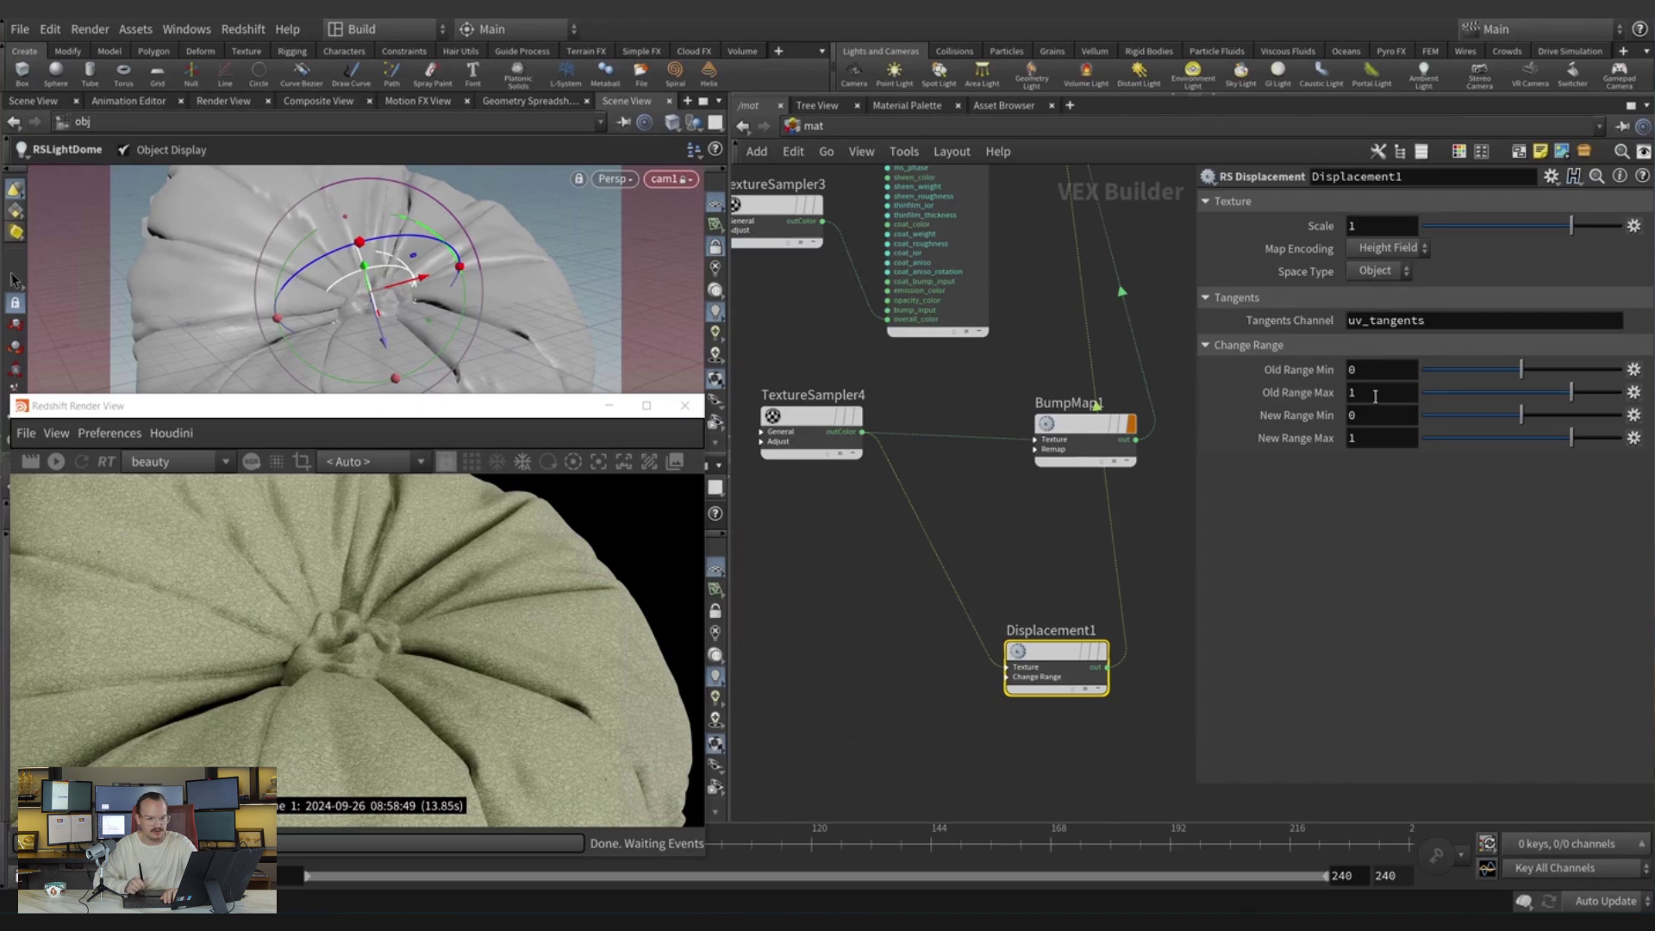
Set Displacement1's New Range Min to -1, keeping the space type as Object.
key("BackSpace")
type("-1")
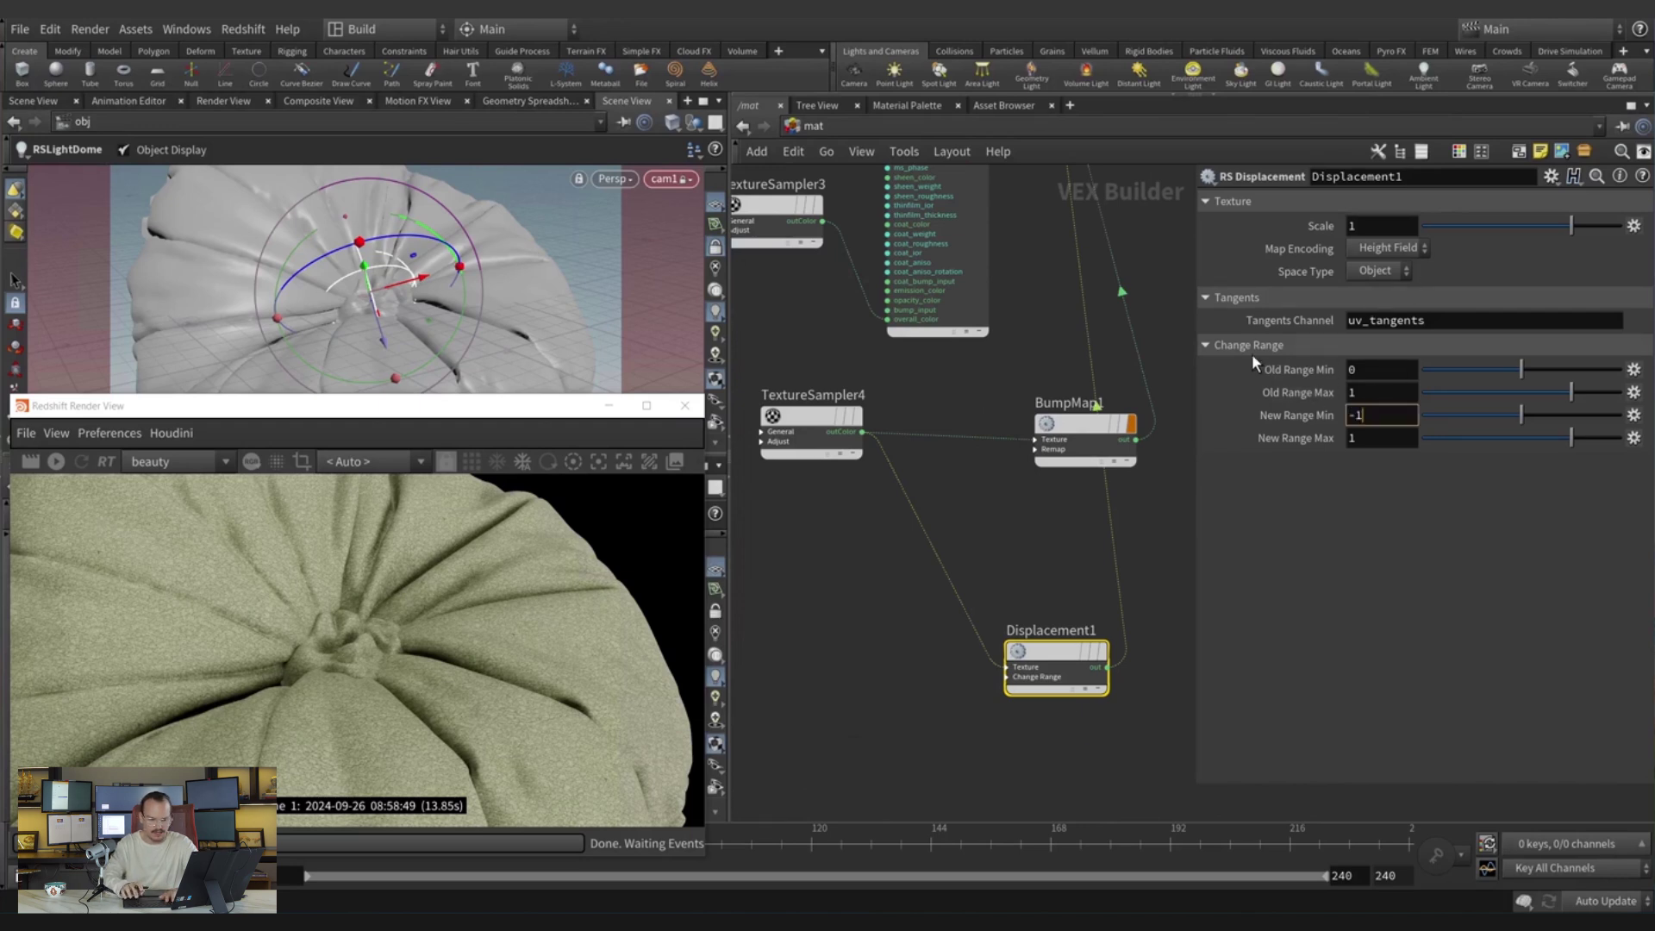
key("Return")
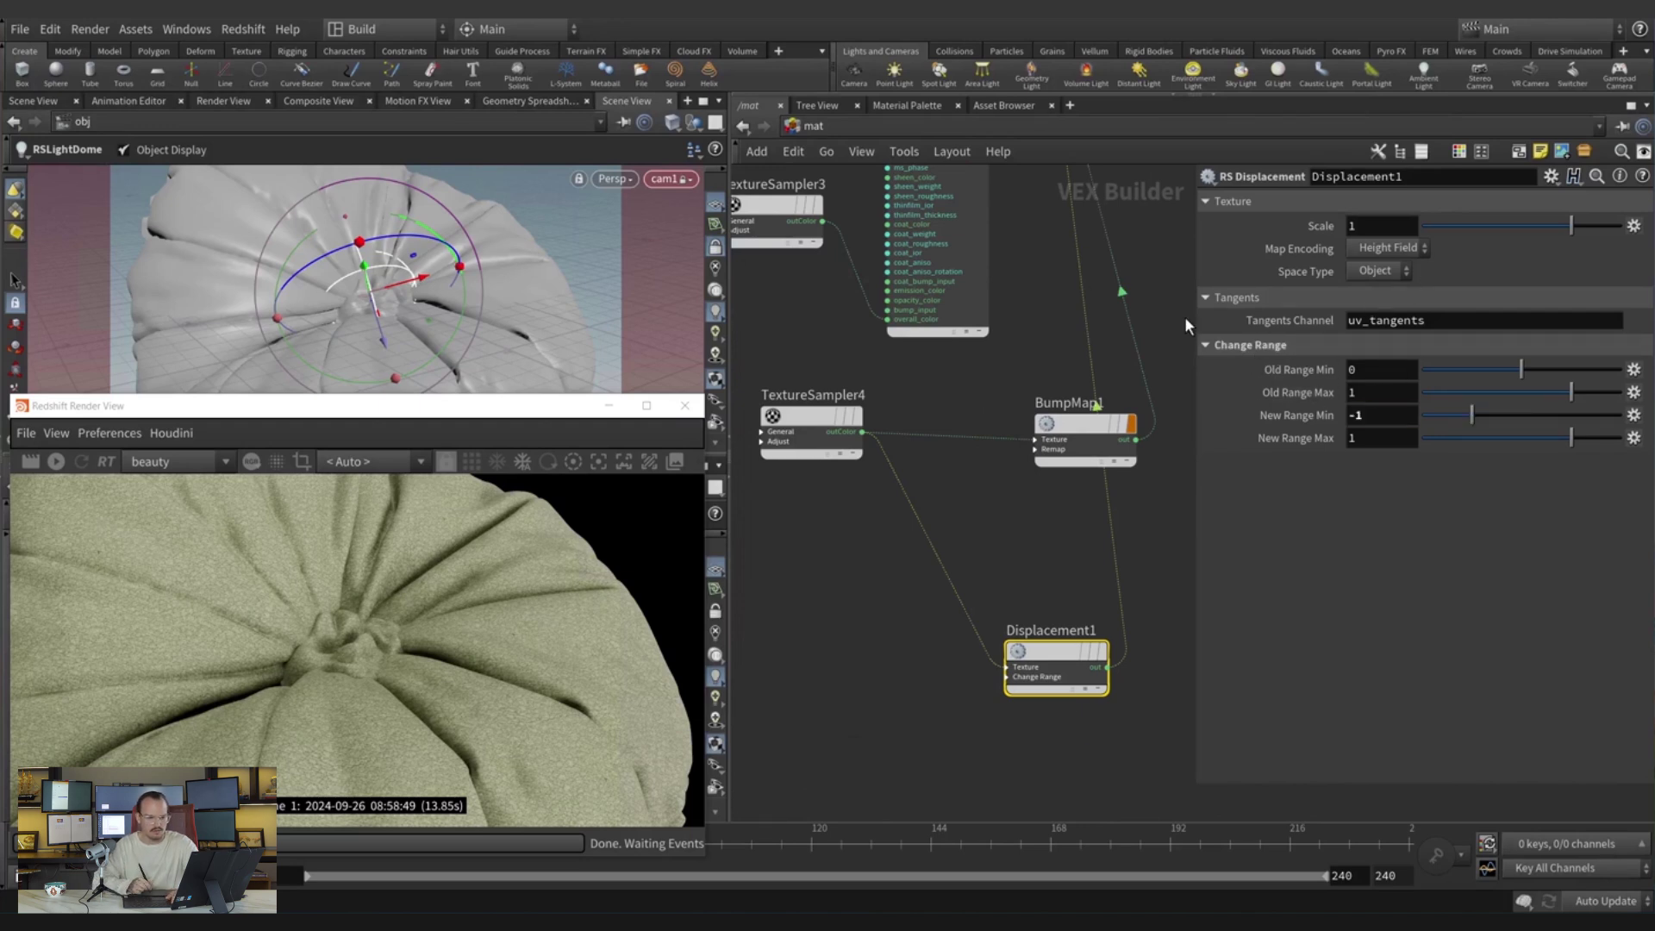
left_click(1406, 271)
left_click(1456, 275)
Give geo1 a Redshift Displacement Scale of .01 and restart the IPR render.
left_click(809, 129)
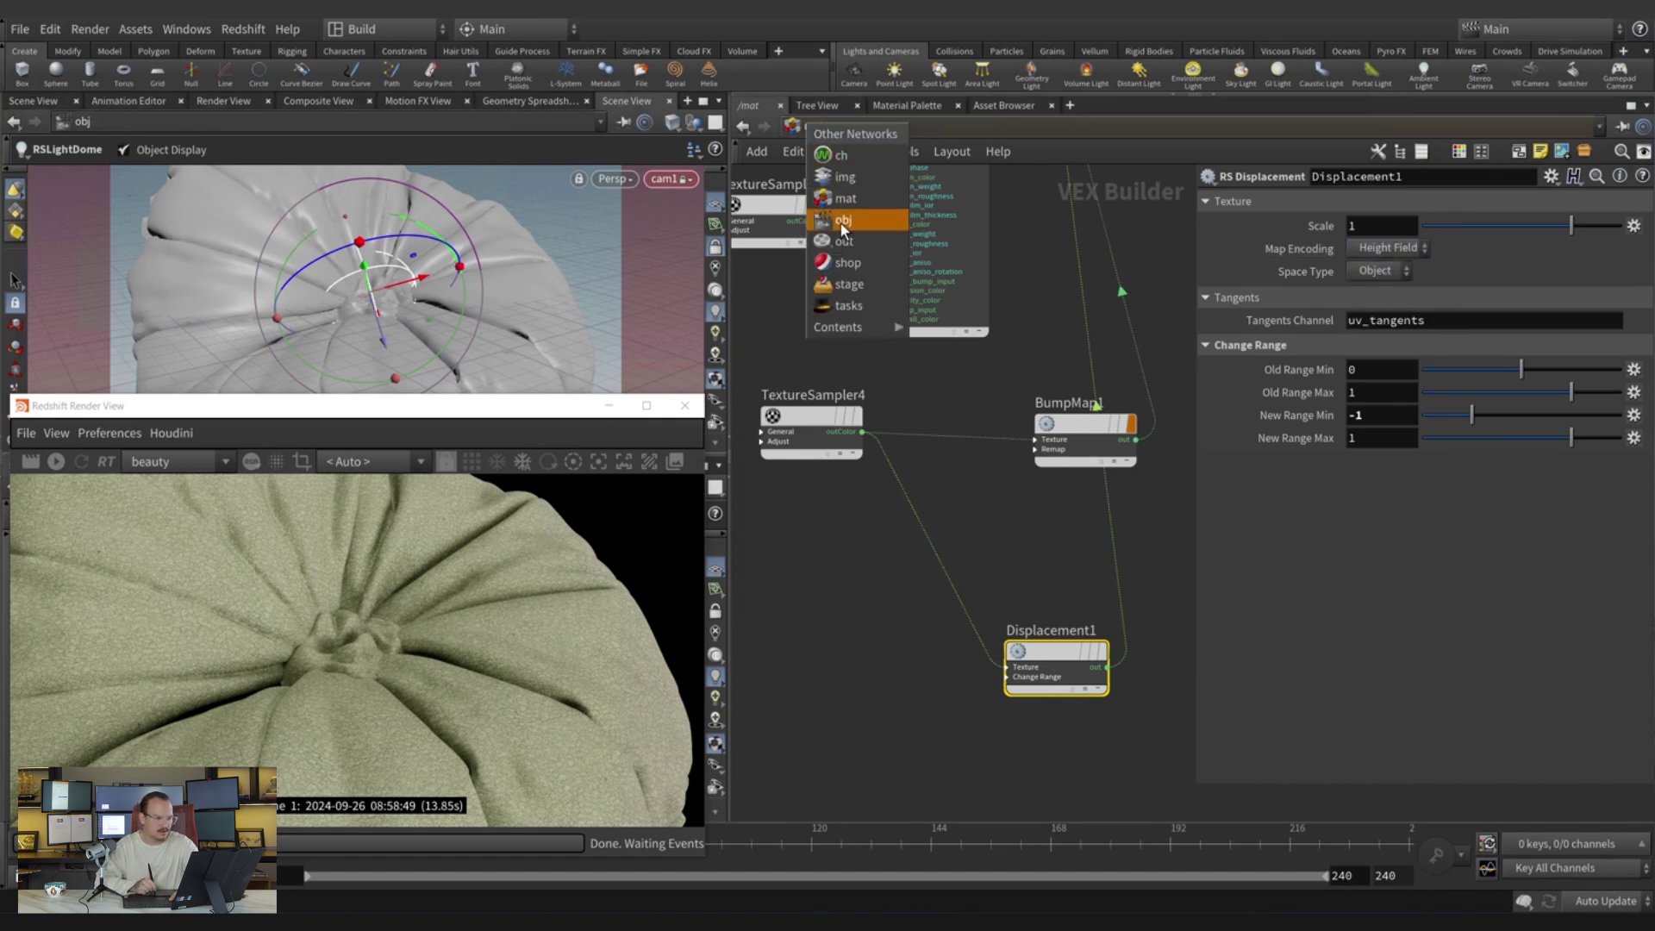
left_click(839, 224)
left_click(861, 269)
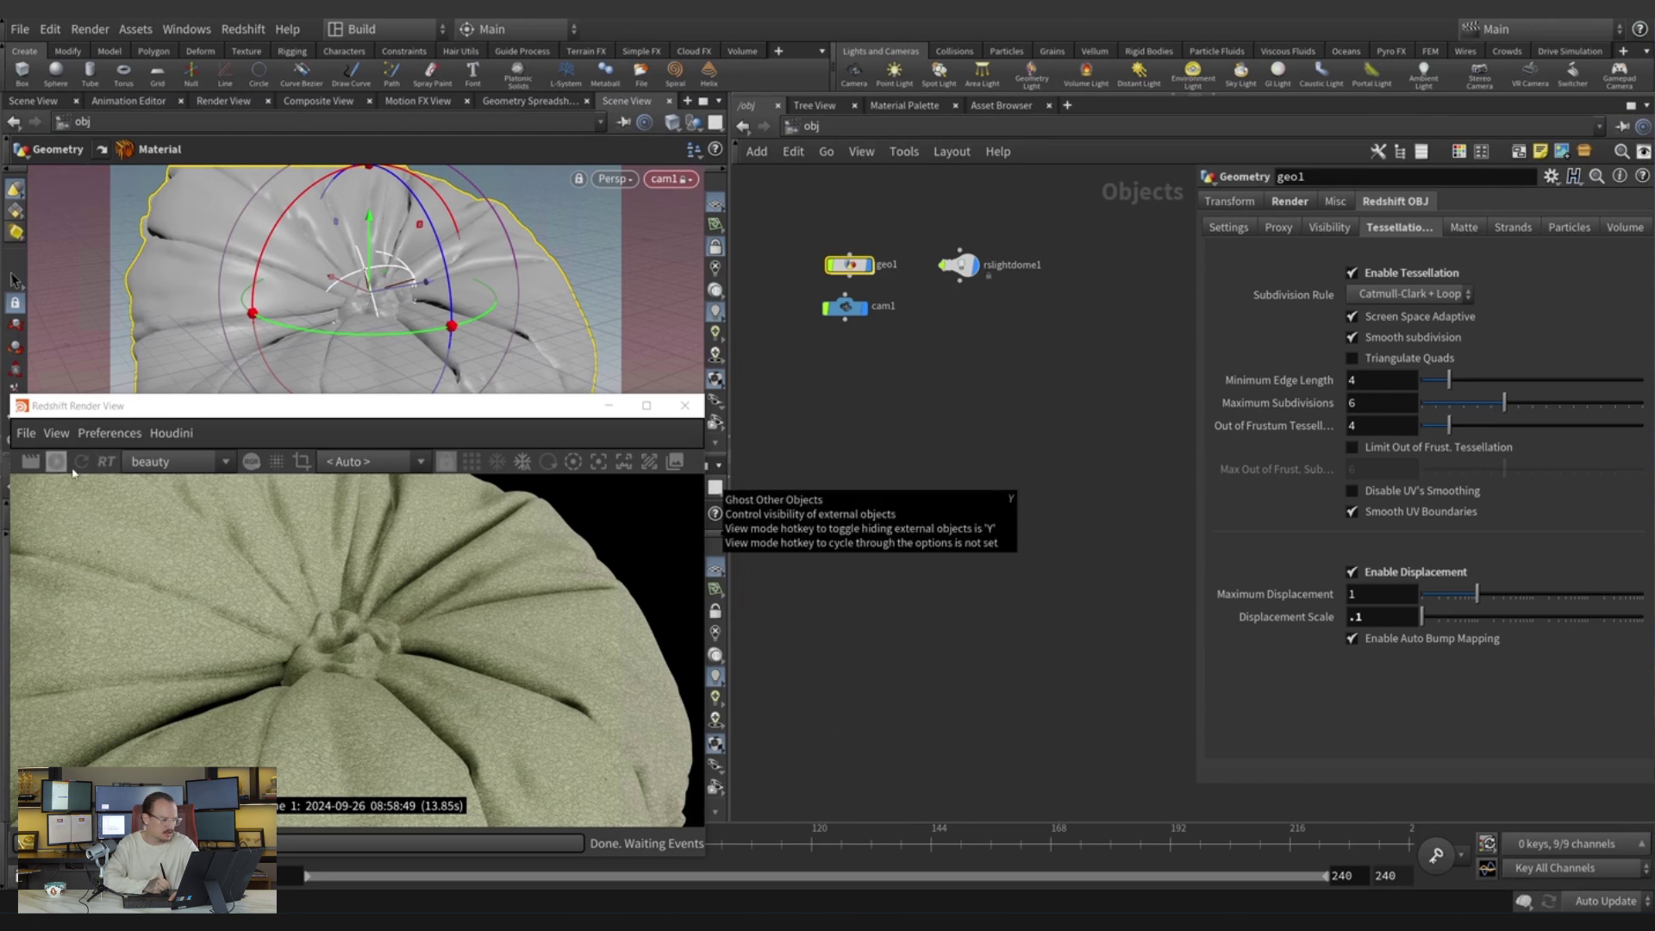
left_click(963, 507)
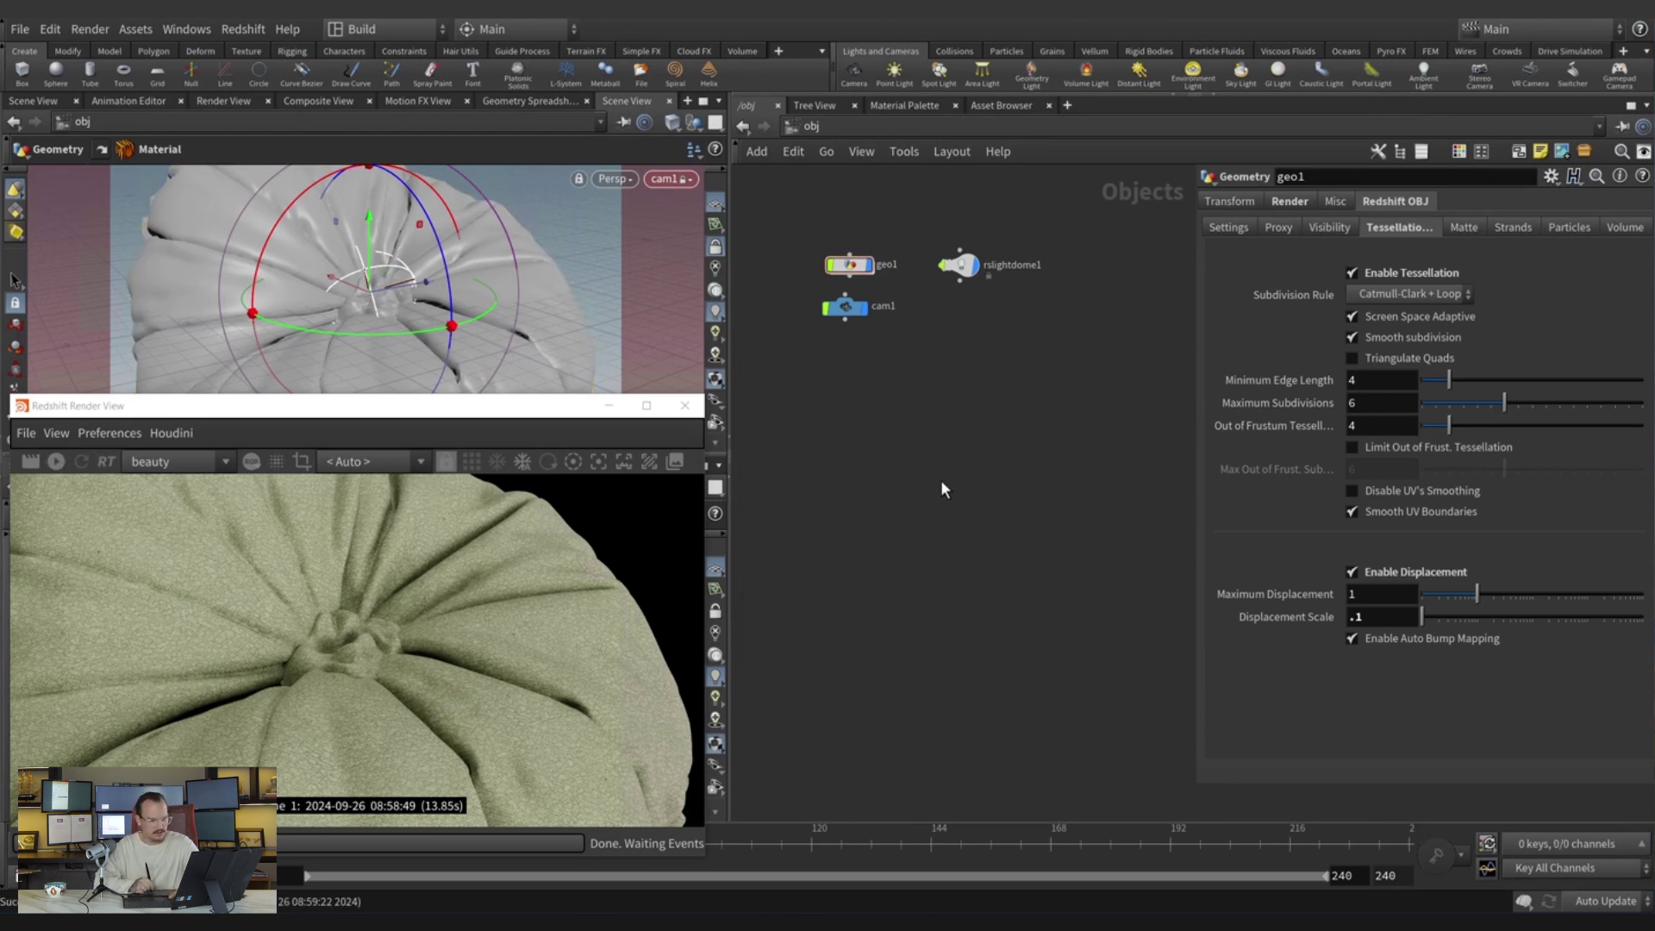
left_click(56, 461)
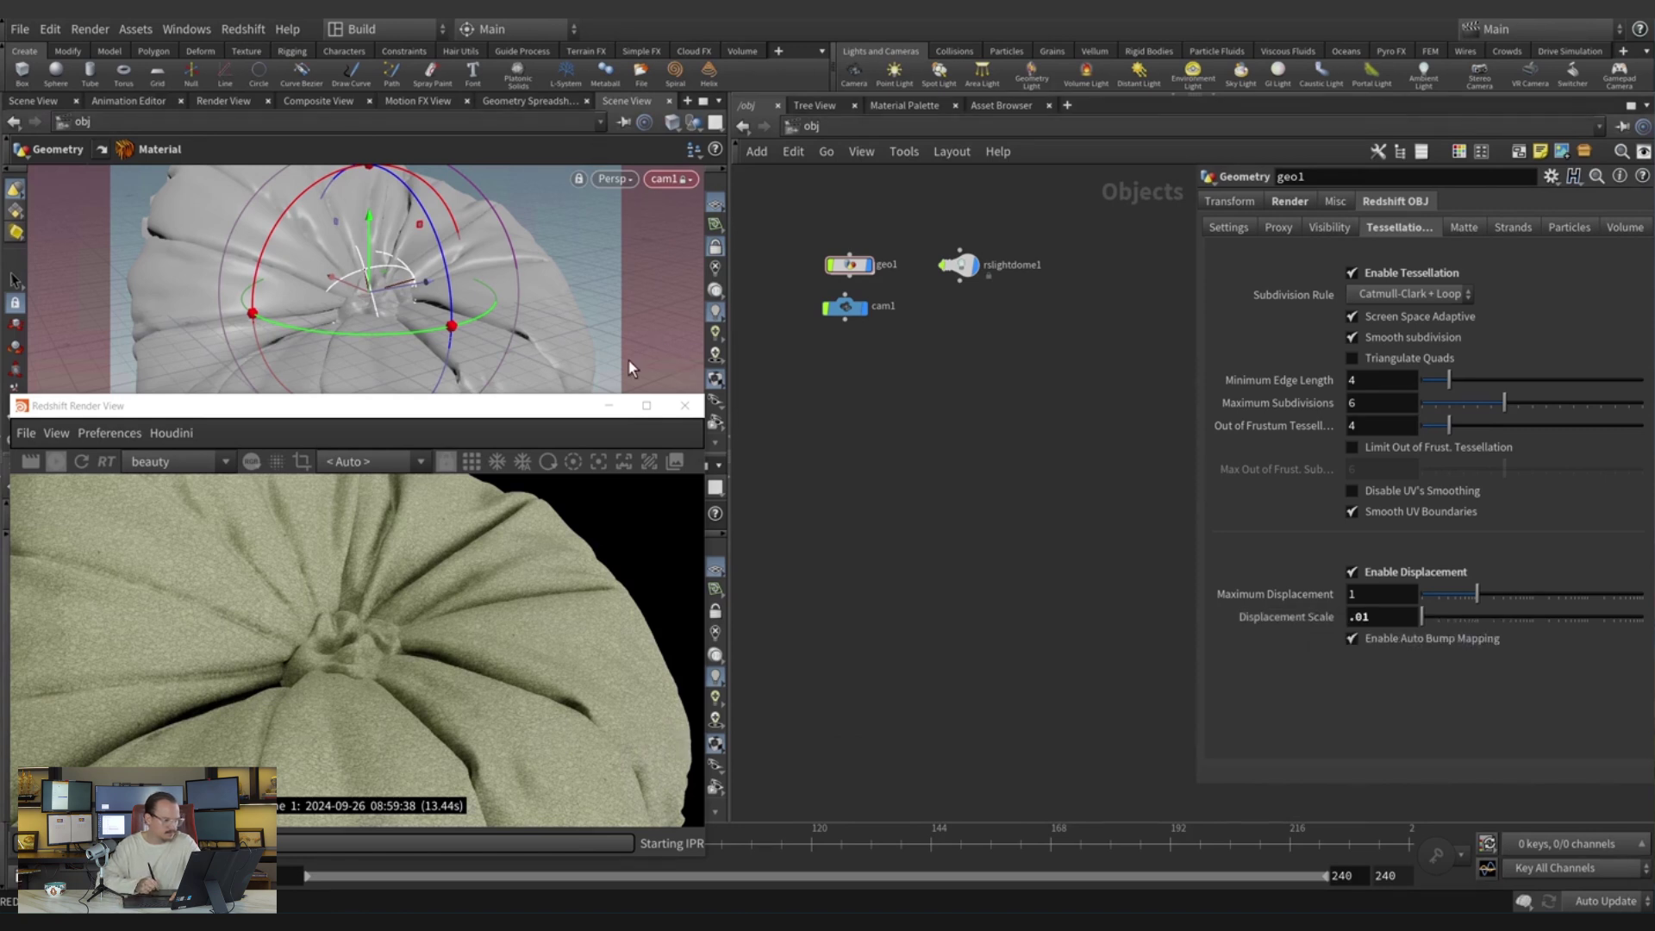
left_click_drag(536, 407, 1408, 392)
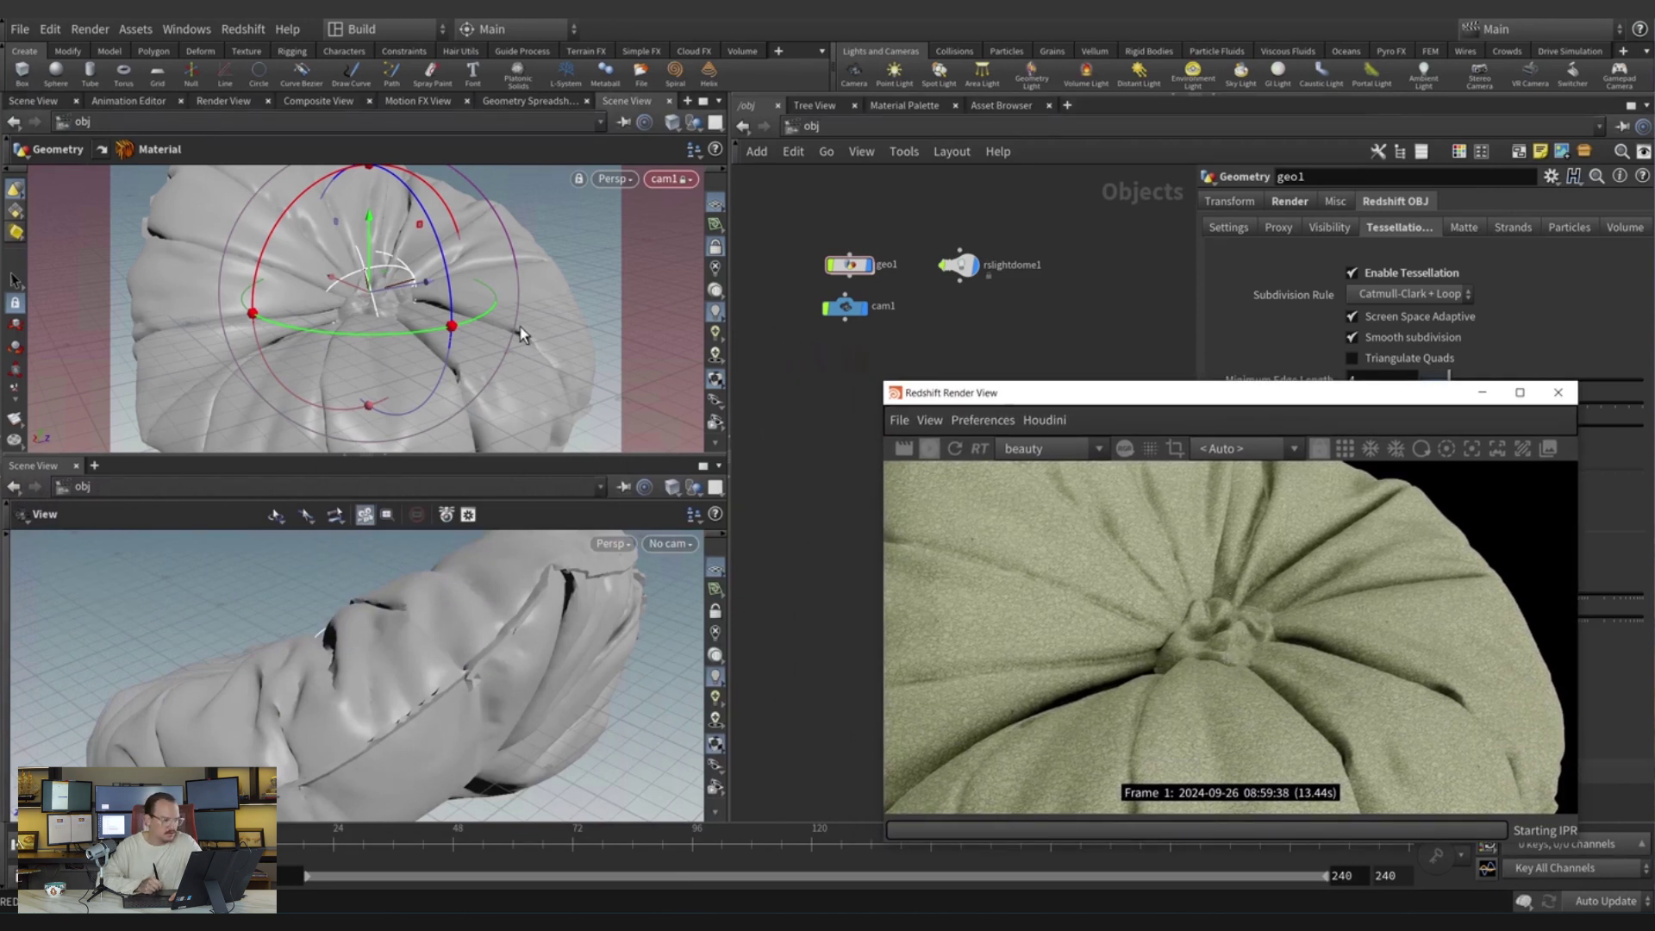
Tumble cam1 around the cushion's knot for a new angle, then select the cam1 node.
left_click_drag(405, 274, 492, 244, "alt")
key("r")
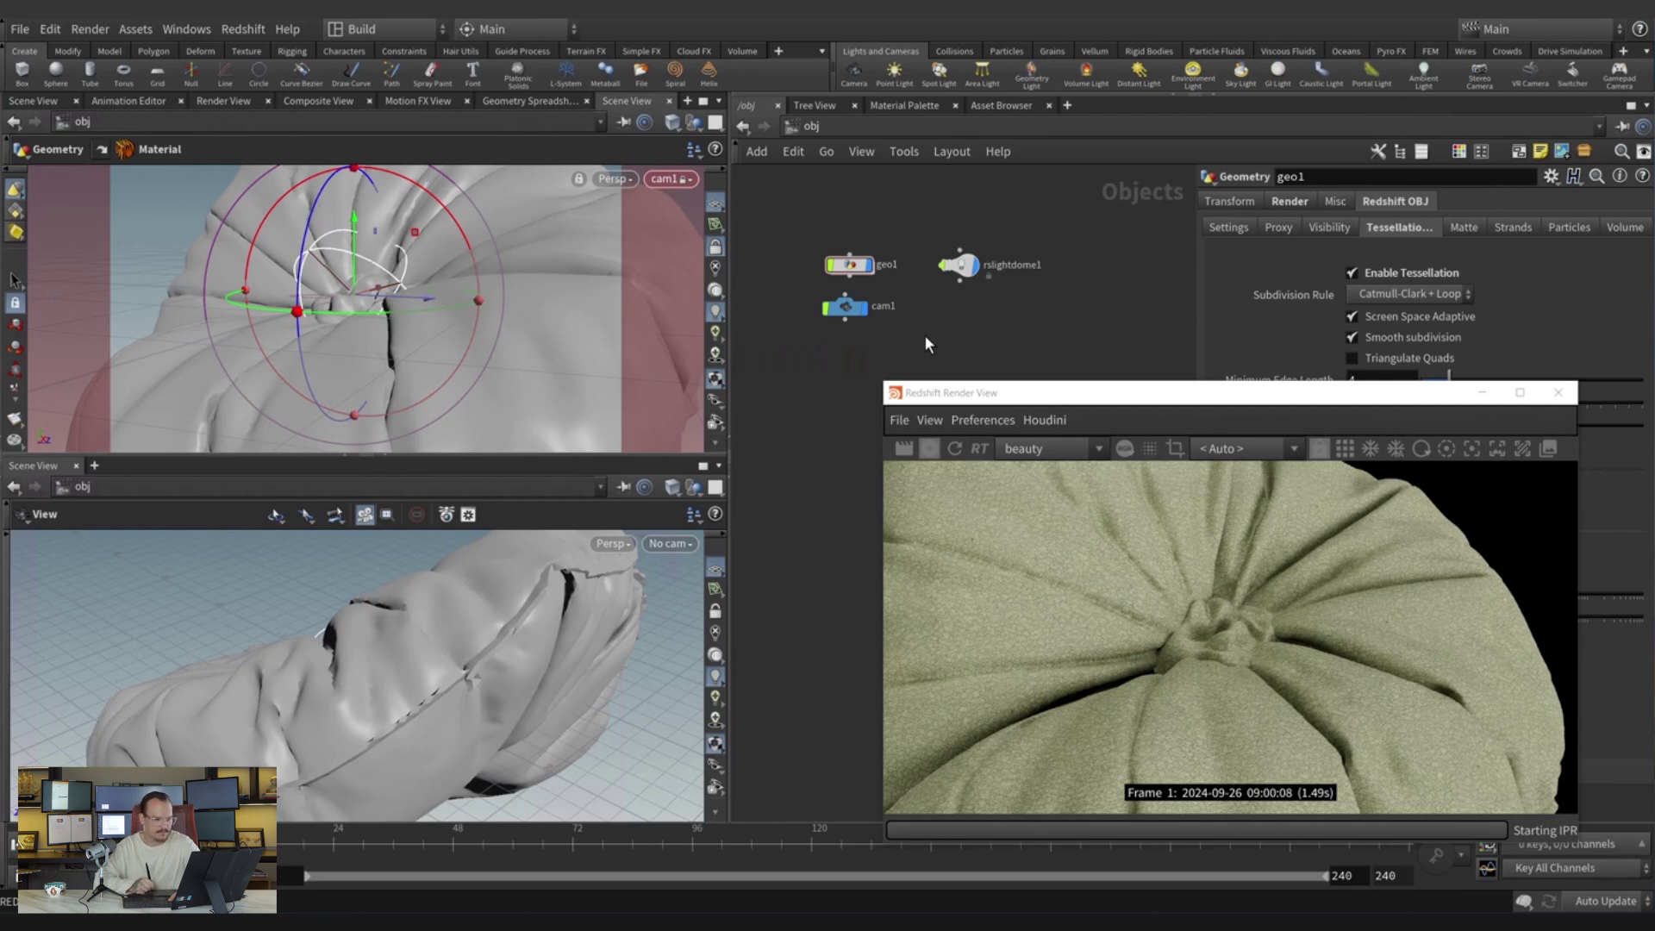
left_click_drag(912, 326, 815, 288)
Pull cam1's focus distance closer to the cushion with its focus handle.
scroll(491, 613, "down", 8)
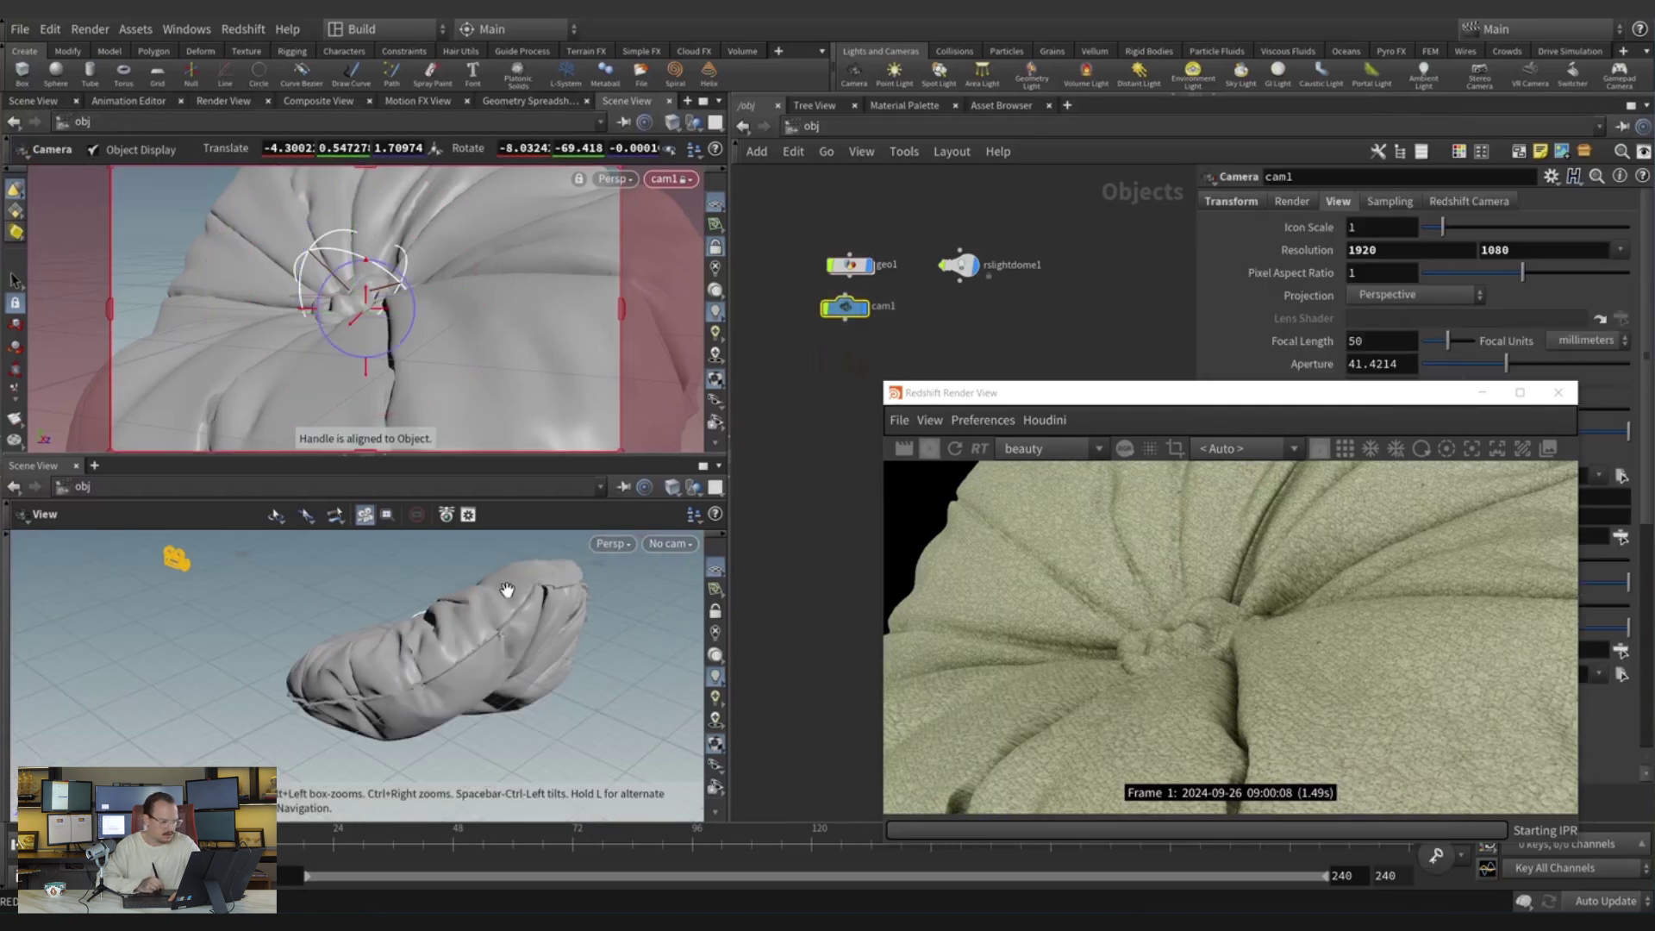
mouse_move(491, 613)
left_mouse_down()
mouse_move(384, 692)
mouse_move(448, 698)
mouse_move(480, 629)
left_mouse_up()
key("Return")
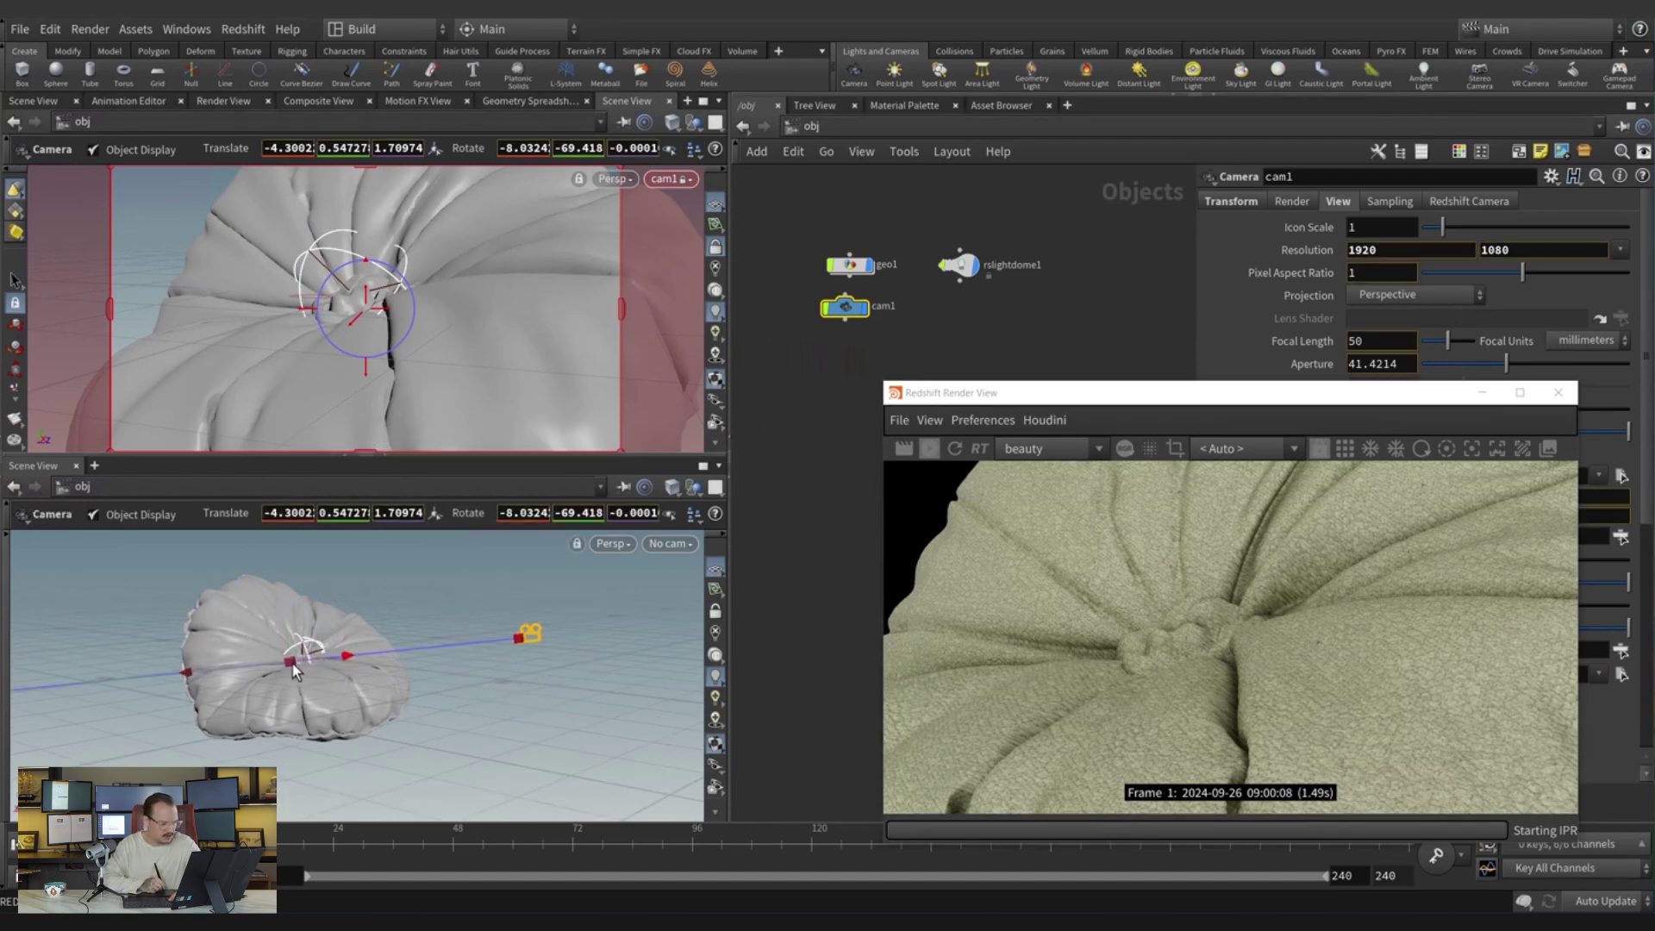
left_click_drag(298, 664, 357, 656)
Check Enable DOF on cam1's Redshift Camera DOF tab.
left_click(1445, 201)
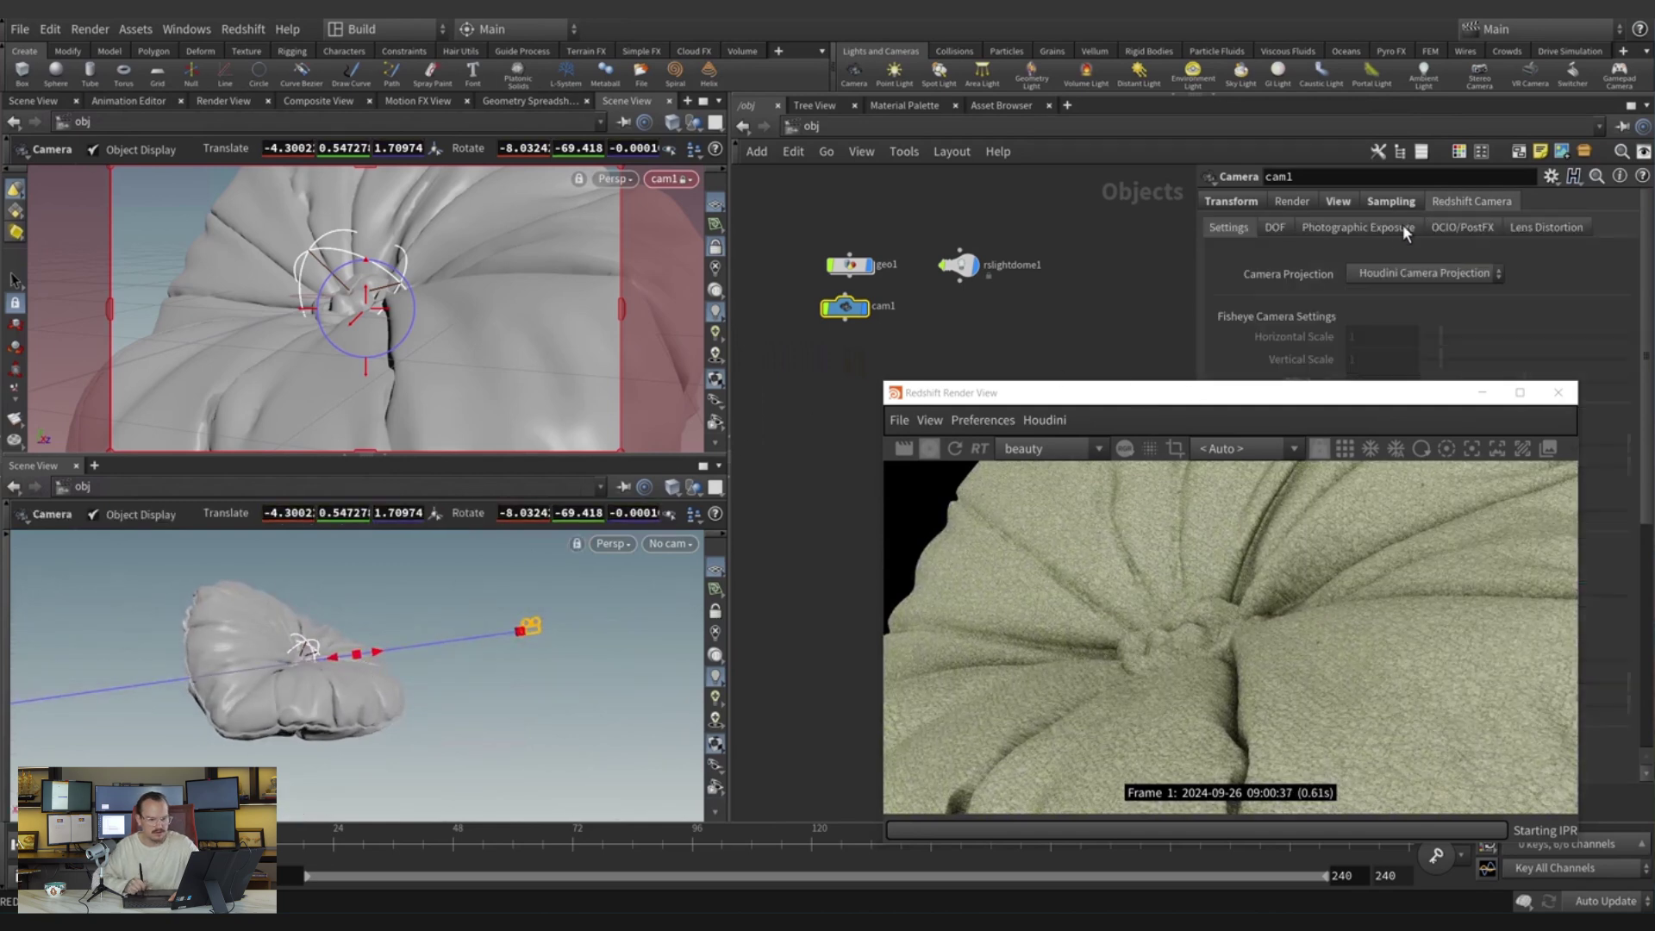
left_click(1279, 225)
left_click(1352, 272)
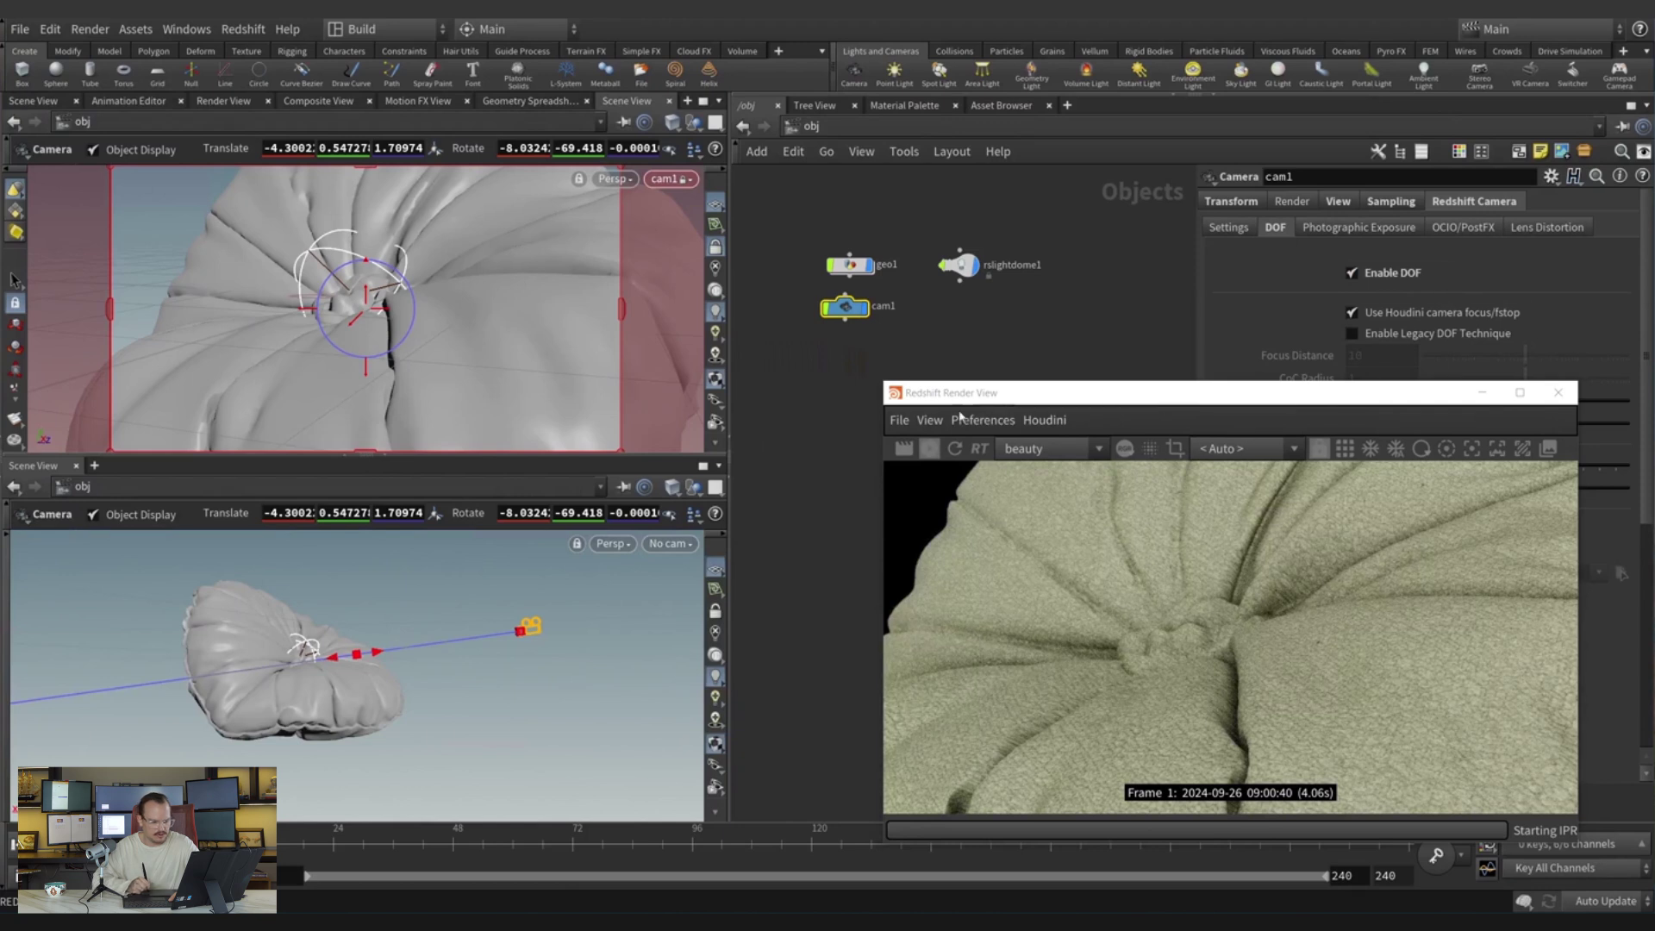
Enlarge the Redshift Render View window and adjust cam1's framing of the cushion.
left_click(883, 383)
left_click_drag(879, 377, 750, 306)
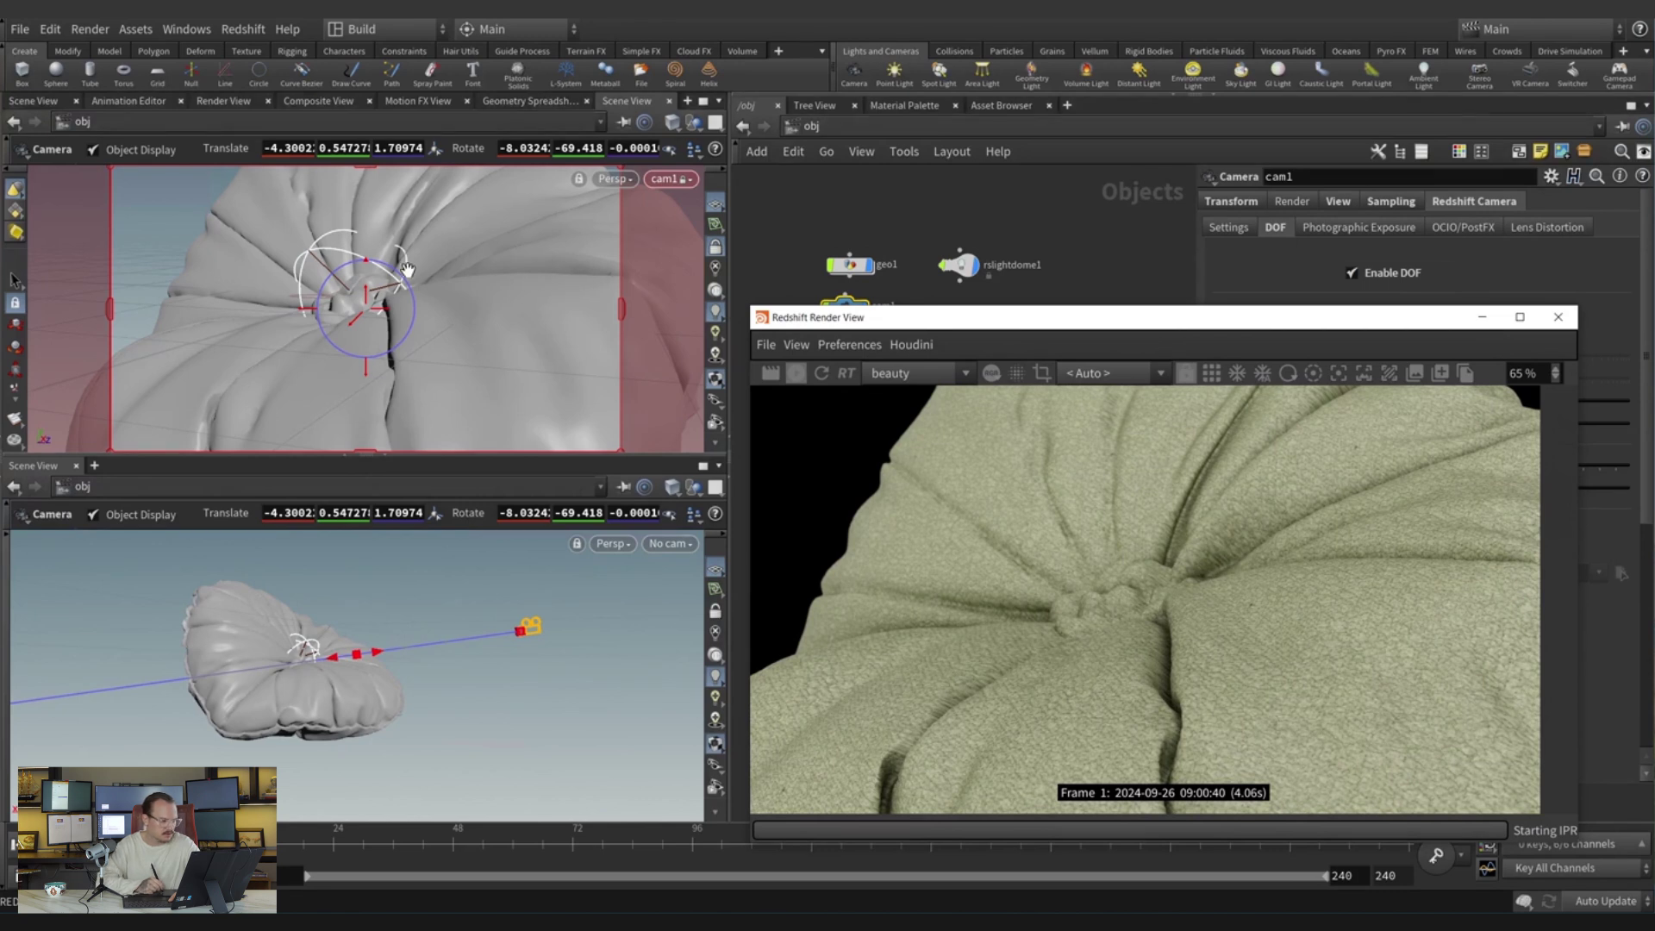
mouse_move(408, 271)
left_mouse_down("alt")
mouse_move(410, 293)
mouse_move(427, 289)
left_mouse_up("alt")
key("Escape")
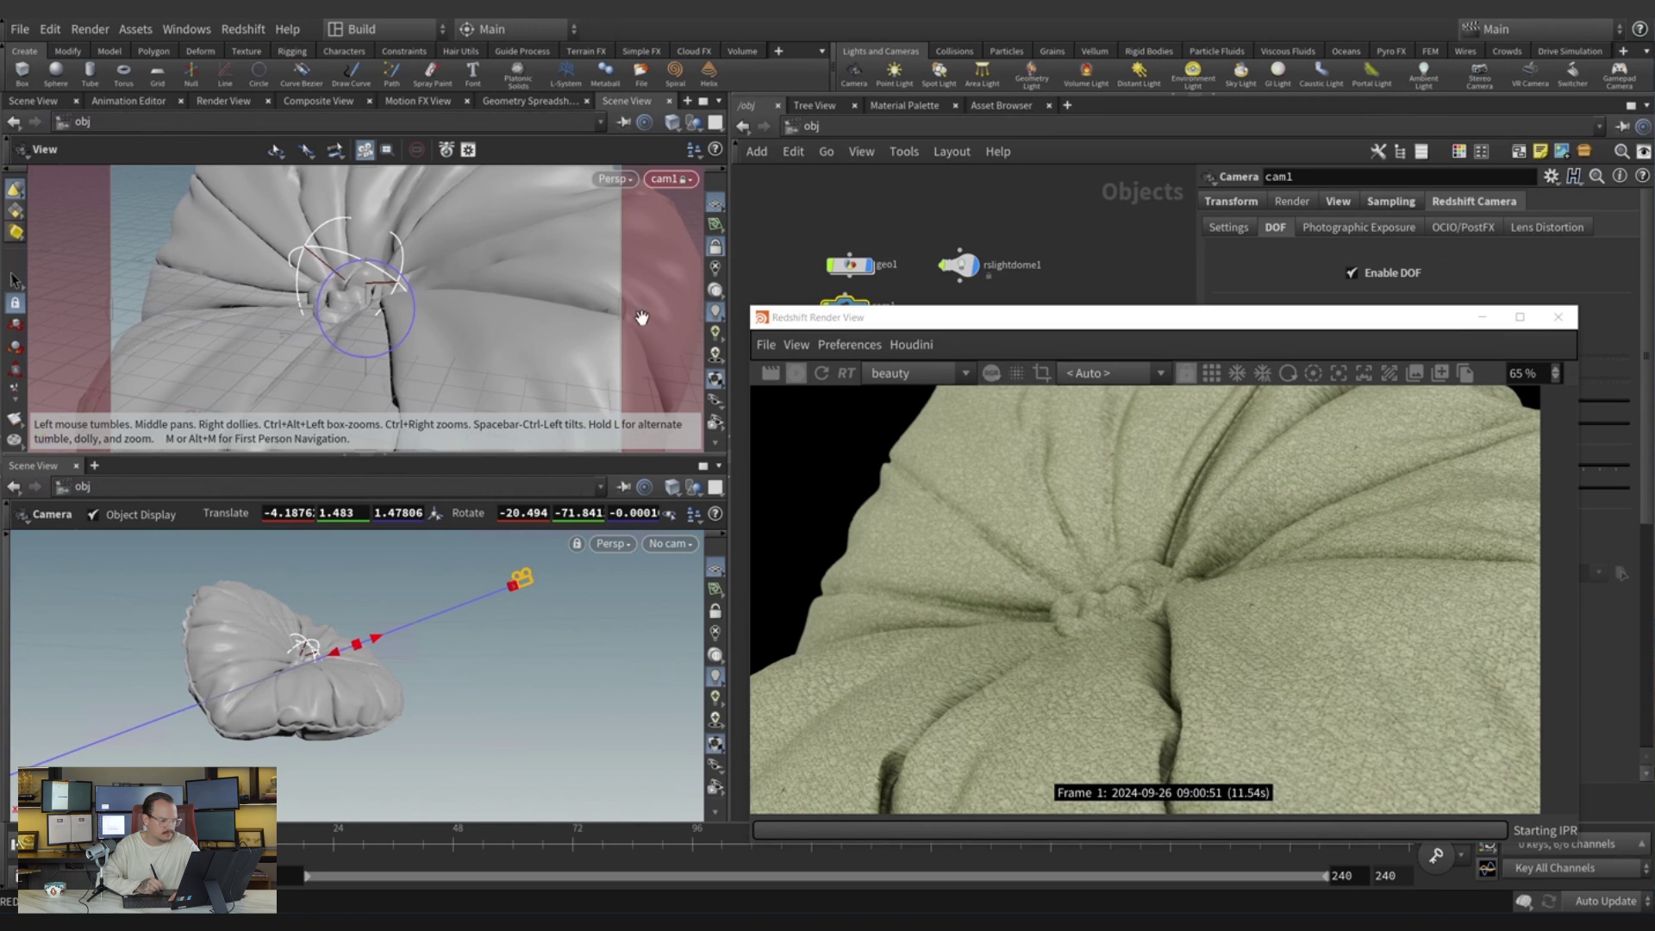
key("space")
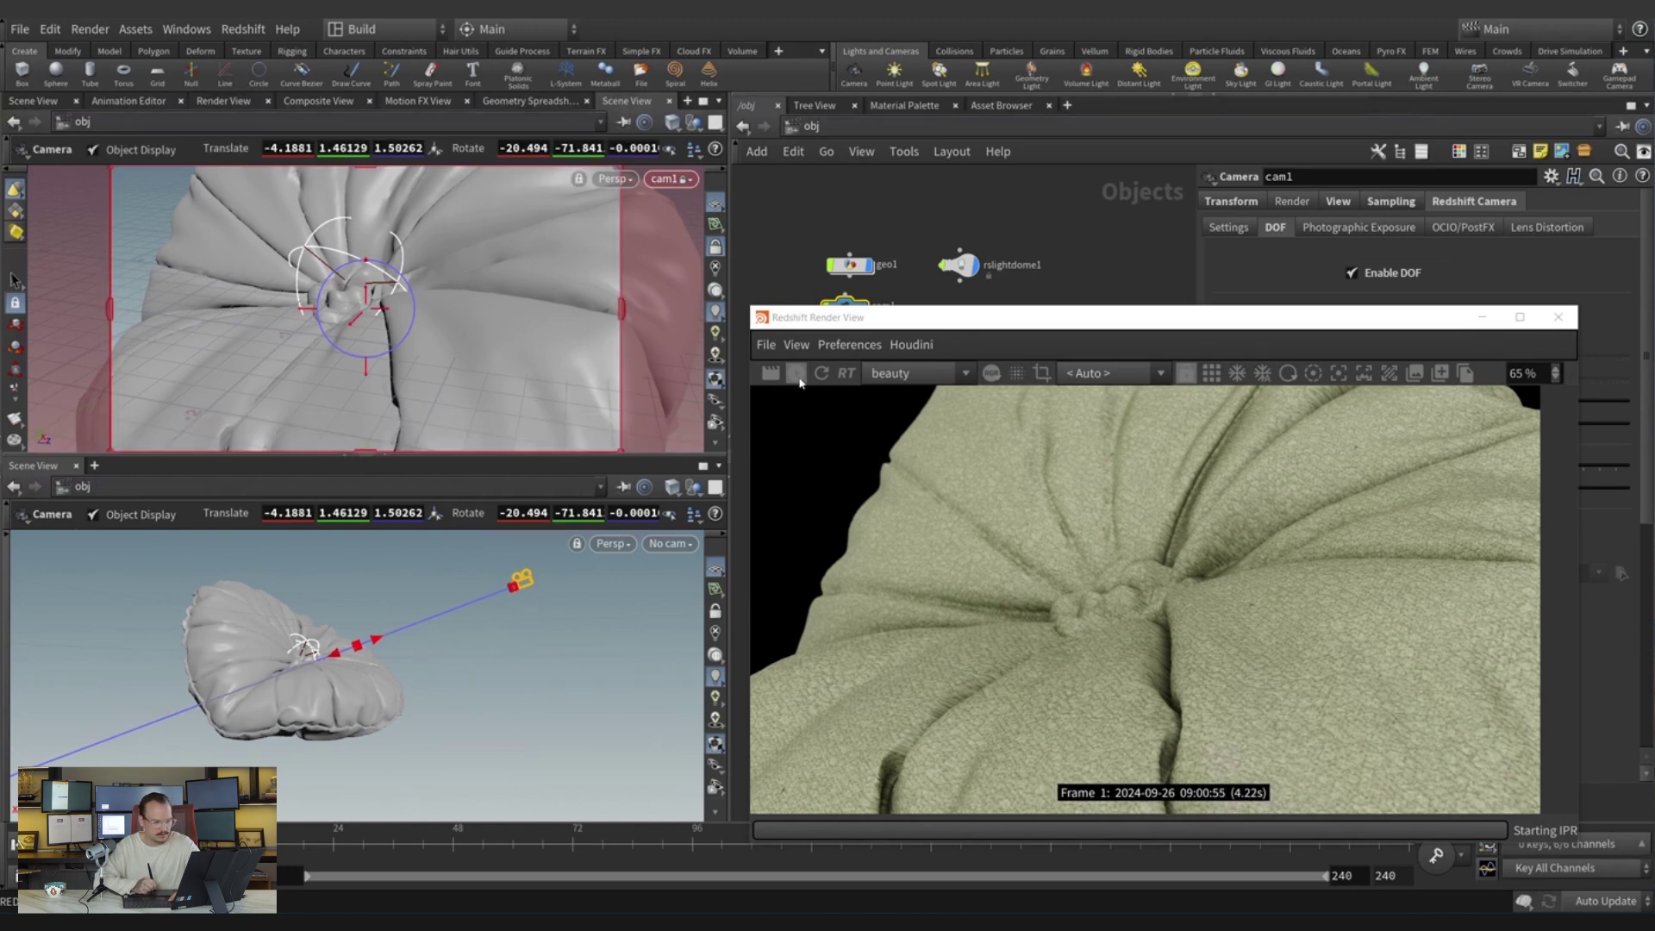
Restart the interactive Redshift render and move the Render View off the DOF settings.
left_click(818, 426)
left_click(800, 378)
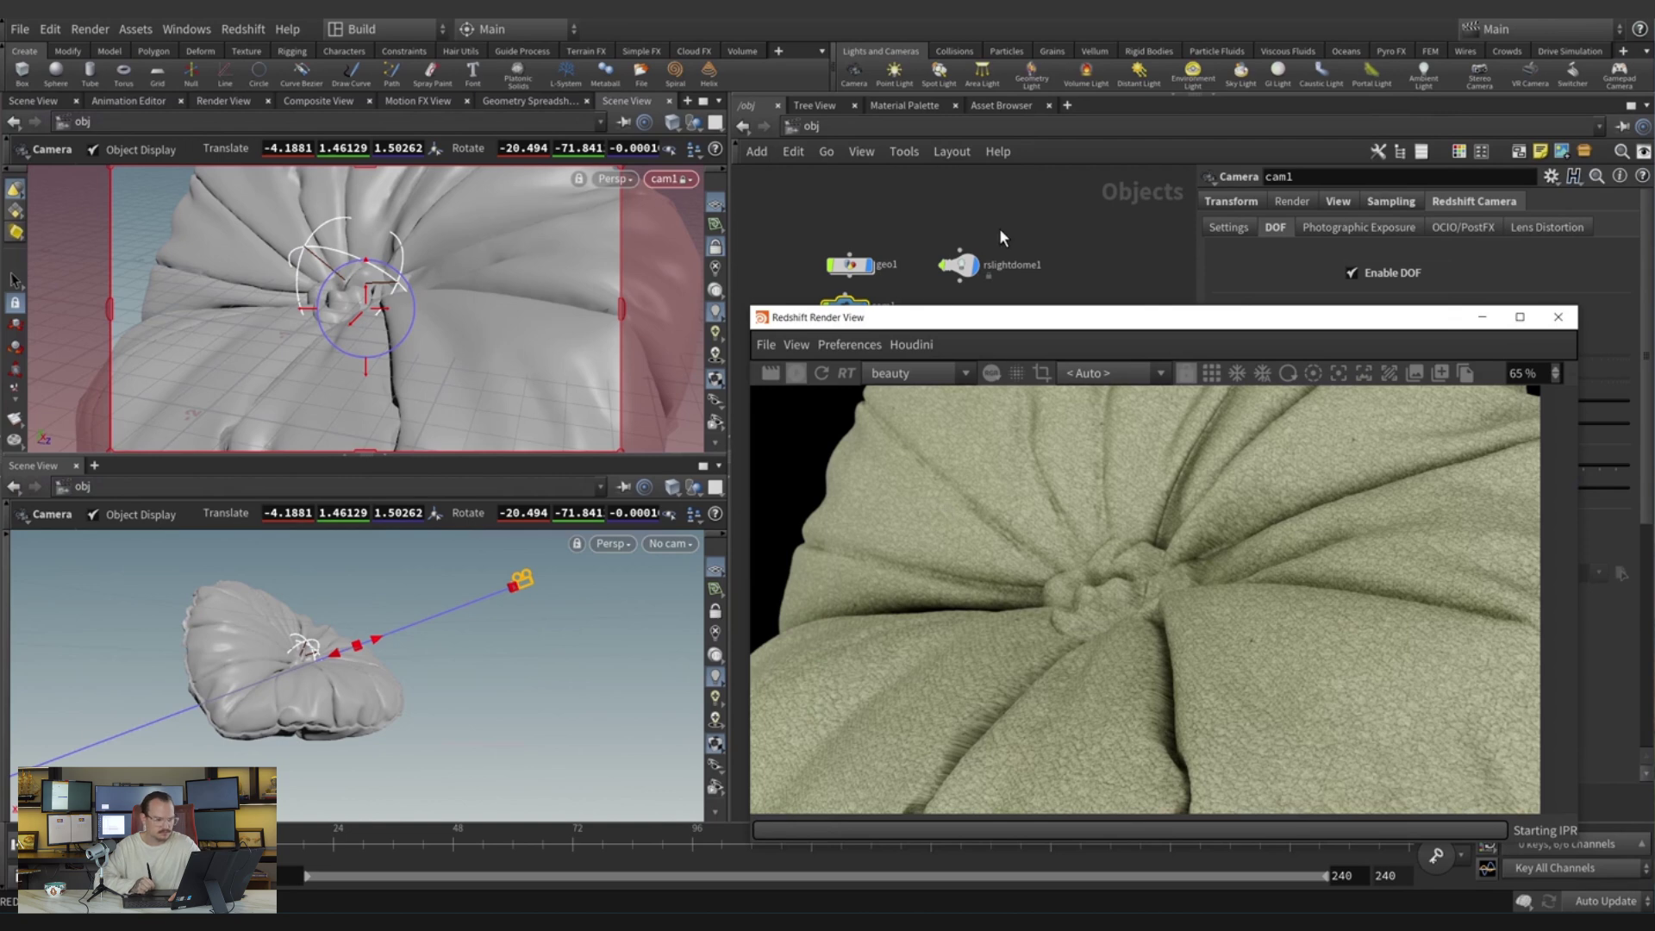
middle_click_drag(1003, 234, 1001, 212)
left_click_drag(1248, 321, 607, 471)
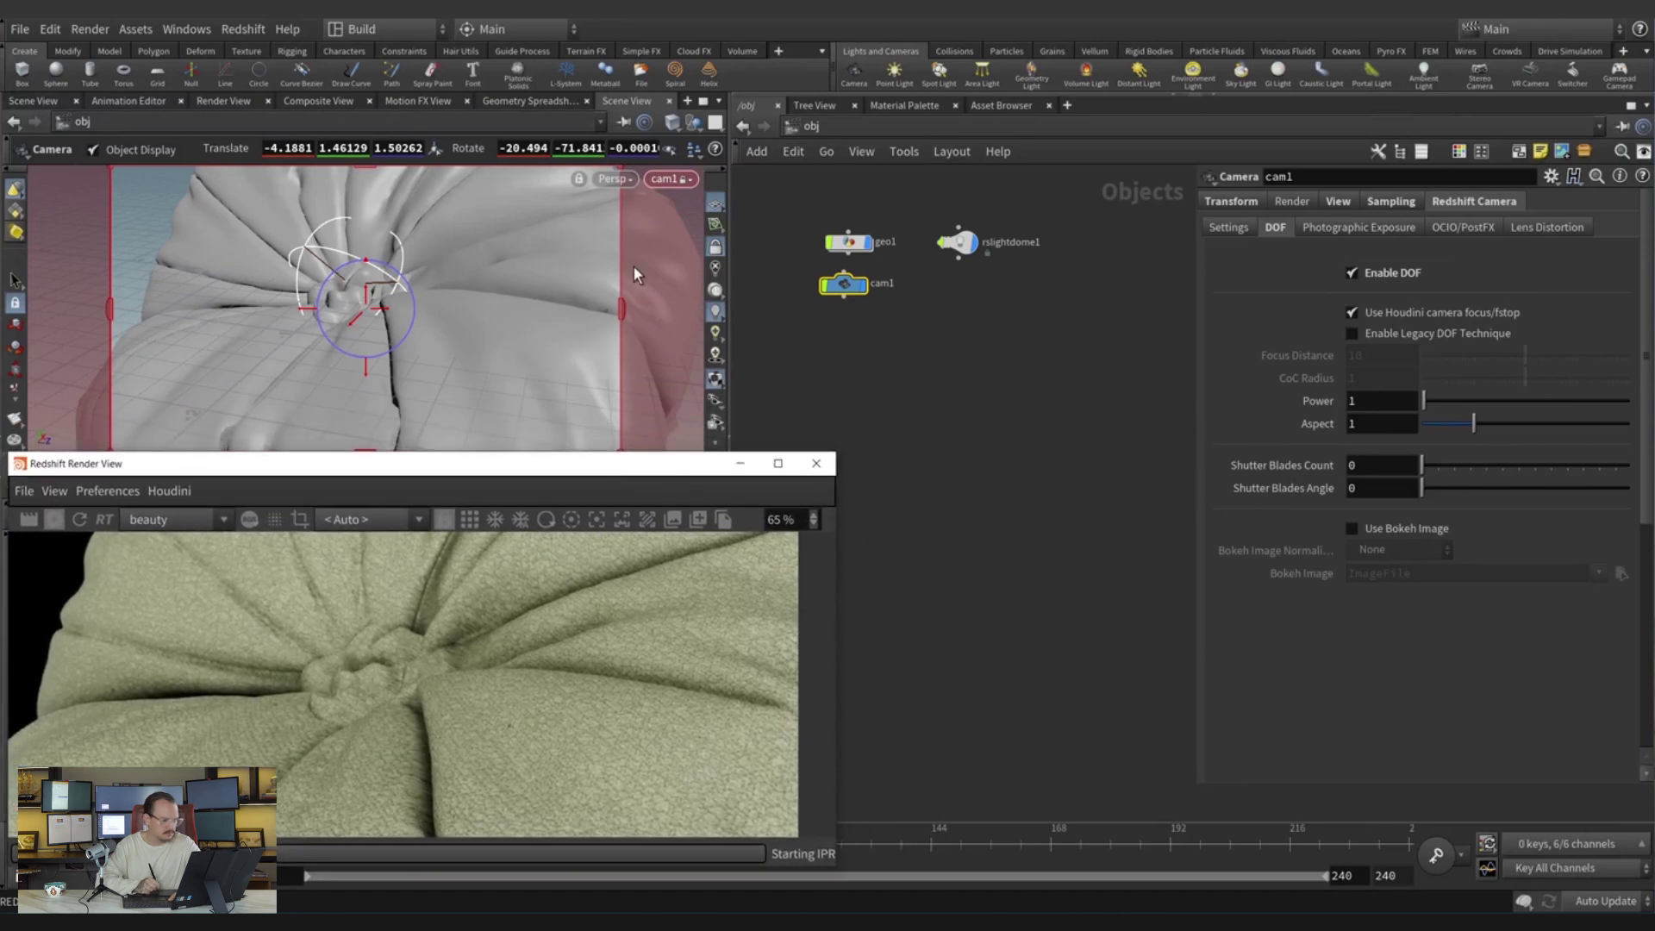
Set rslightdome1's rotation to 992, 1110, 1080 with the value ladder, then deselect it.
left_click(957, 242)
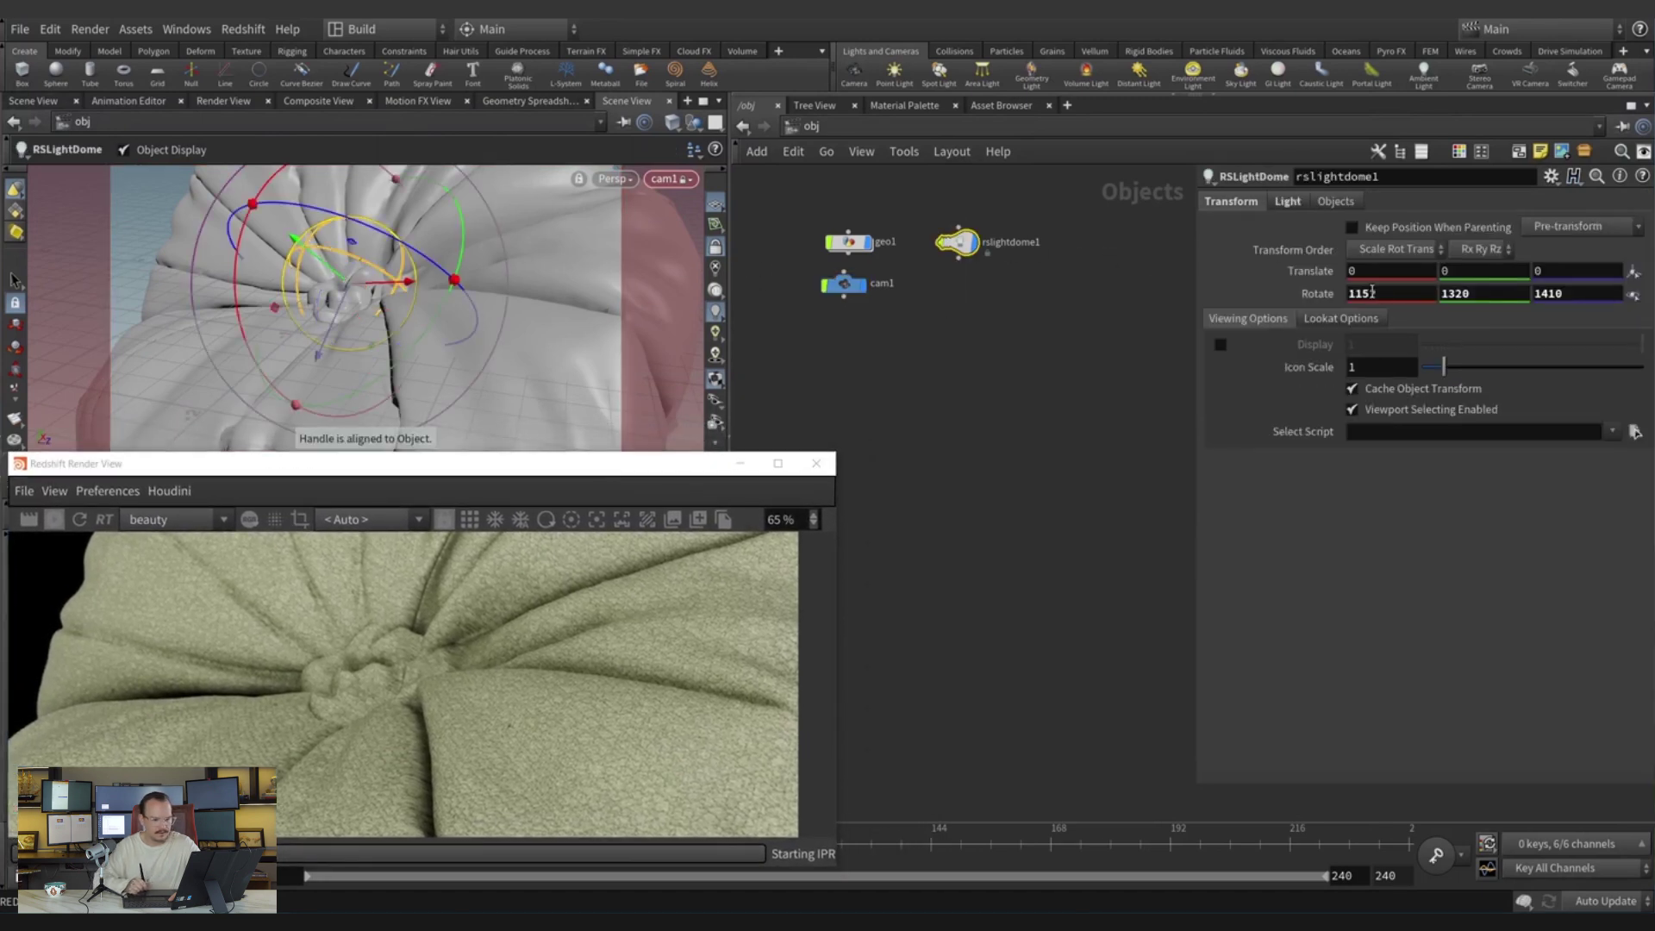
middle_click_drag(1376, 276, 1234, 235)
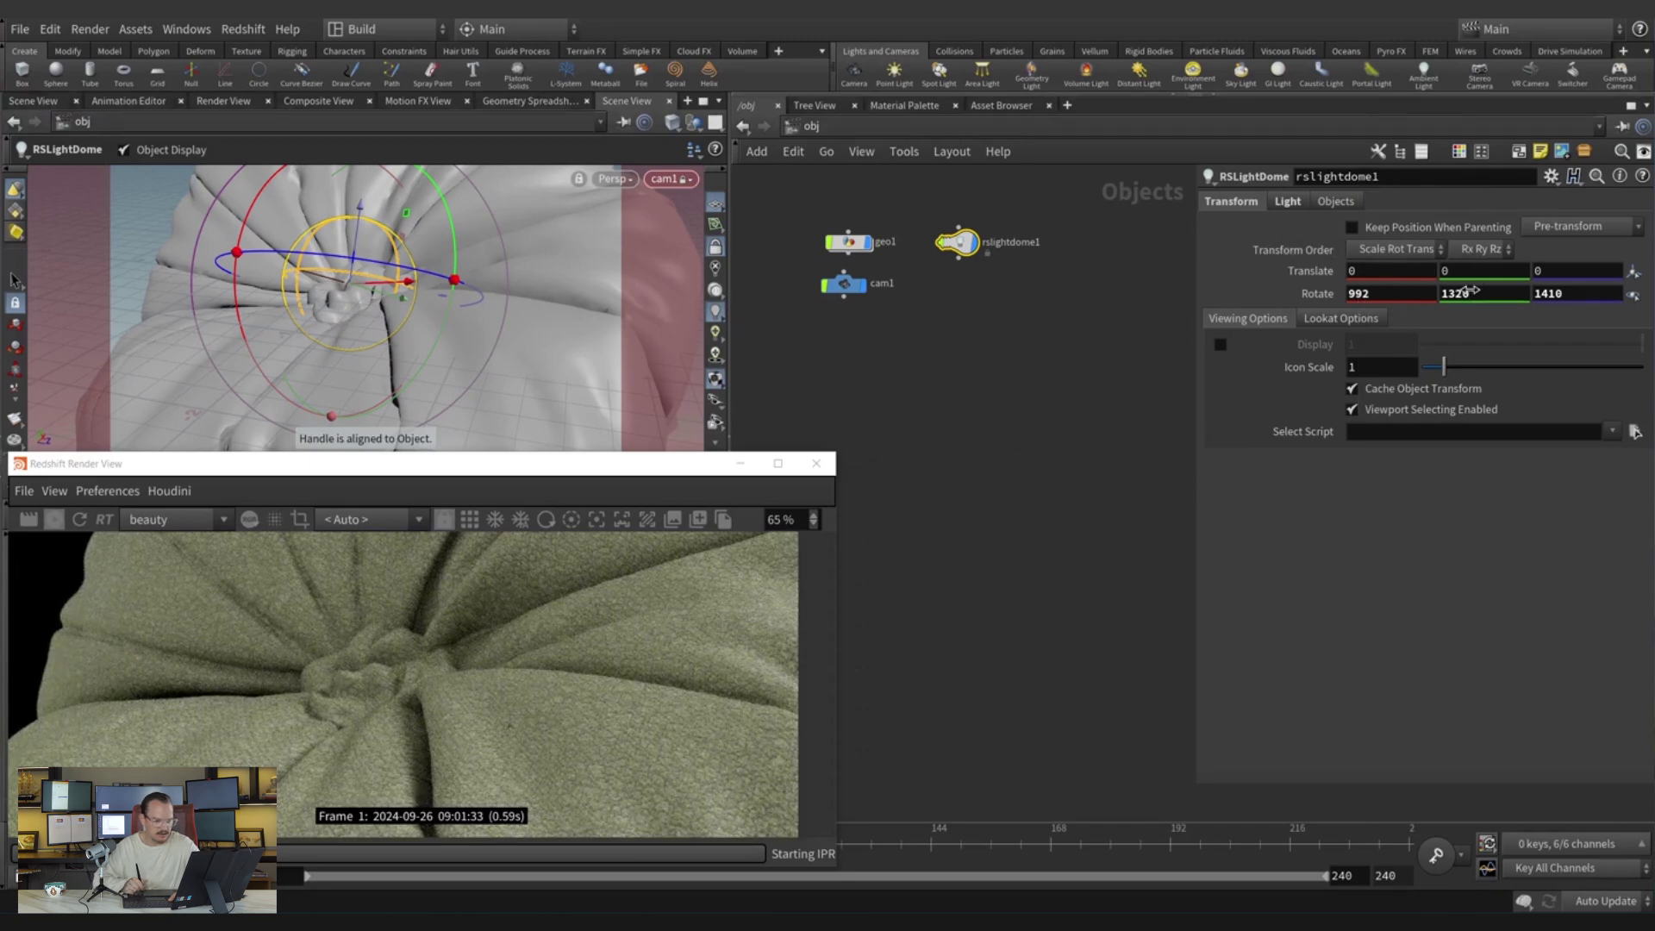
middle_click_drag(1470, 291, 1274, 221)
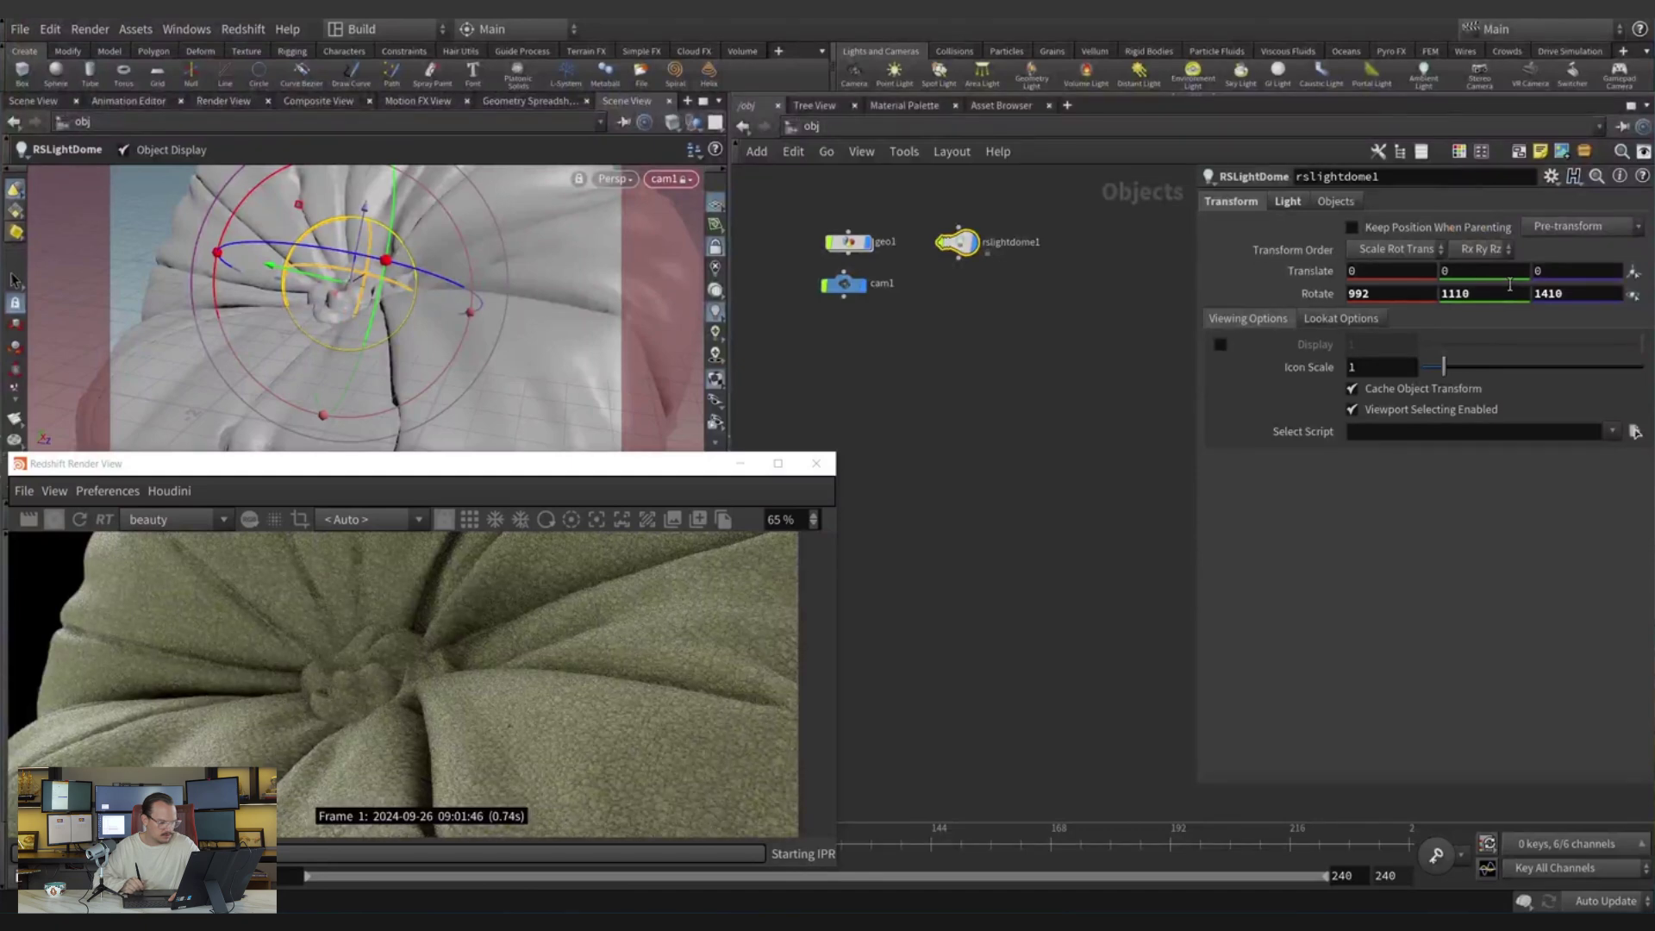
middle_click_drag(1549, 292, 1257, 258)
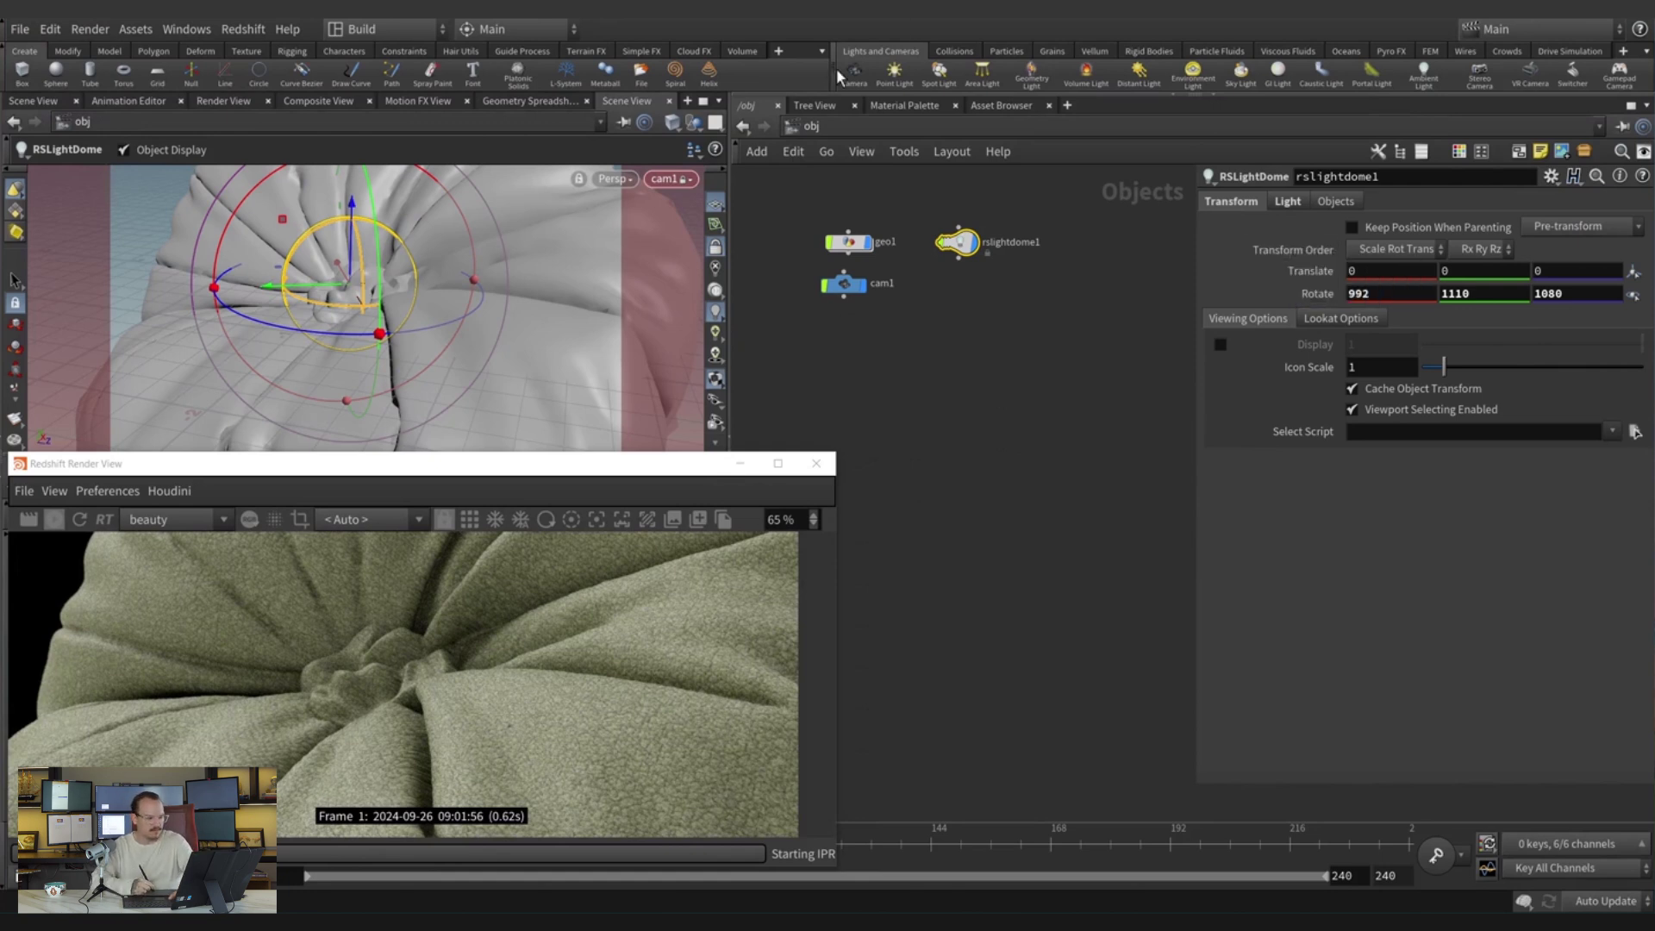
left_click(975, 354)
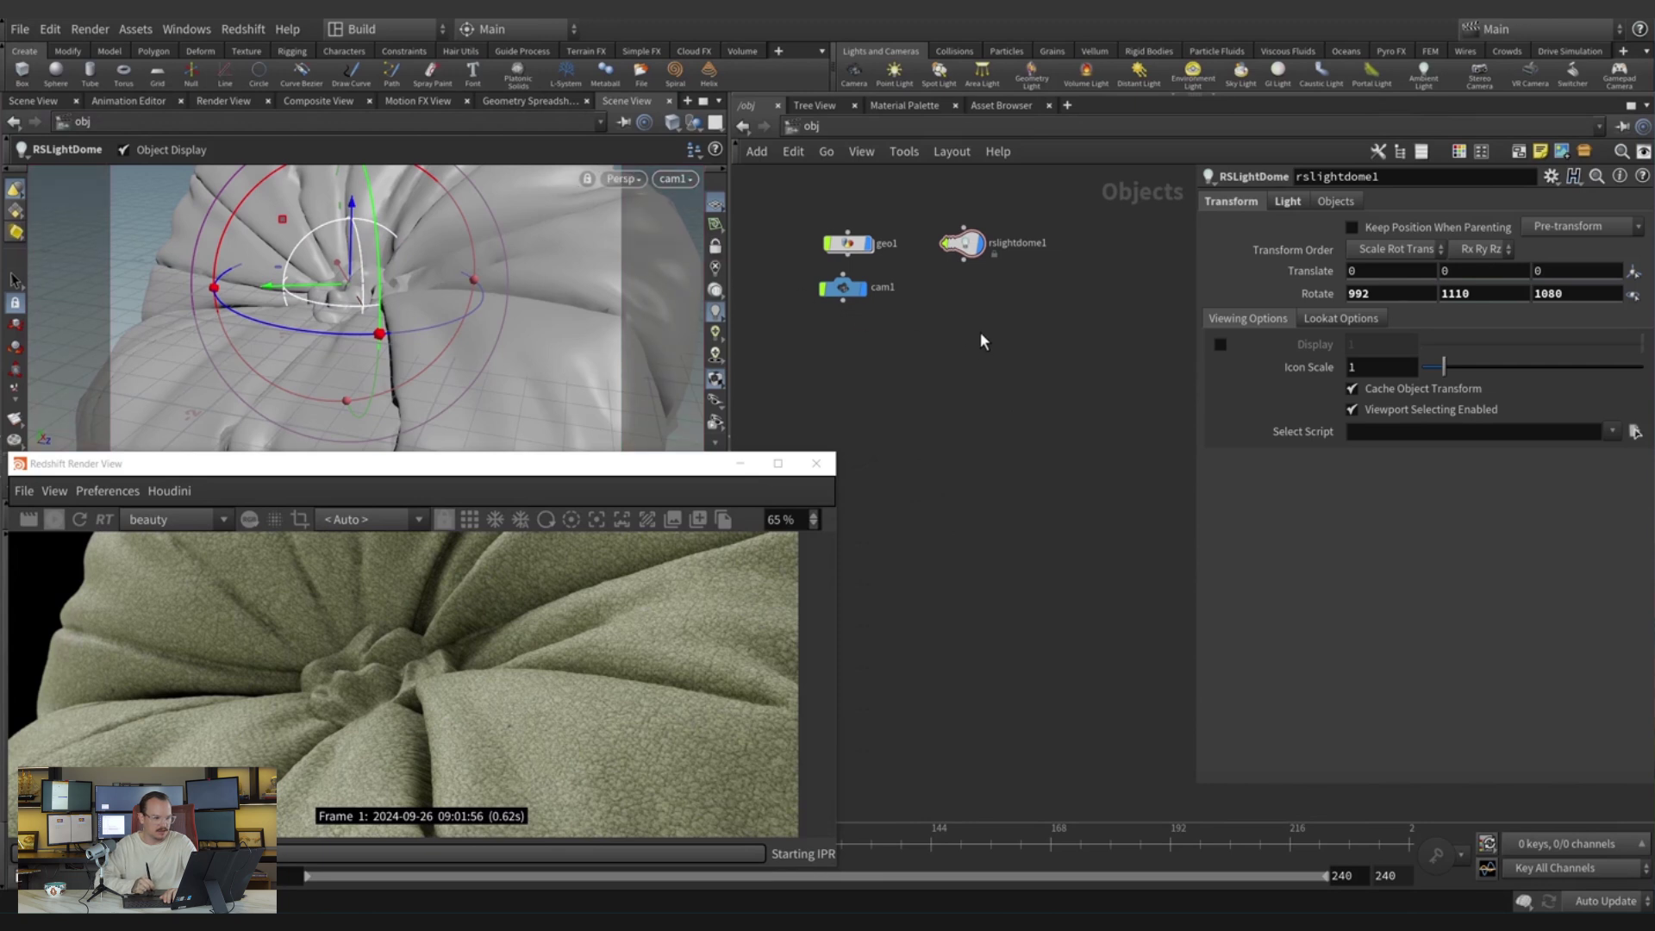
Add a Redshift RS Light node, rslight1, to the /obj network.
key("Tab")
type("sl")
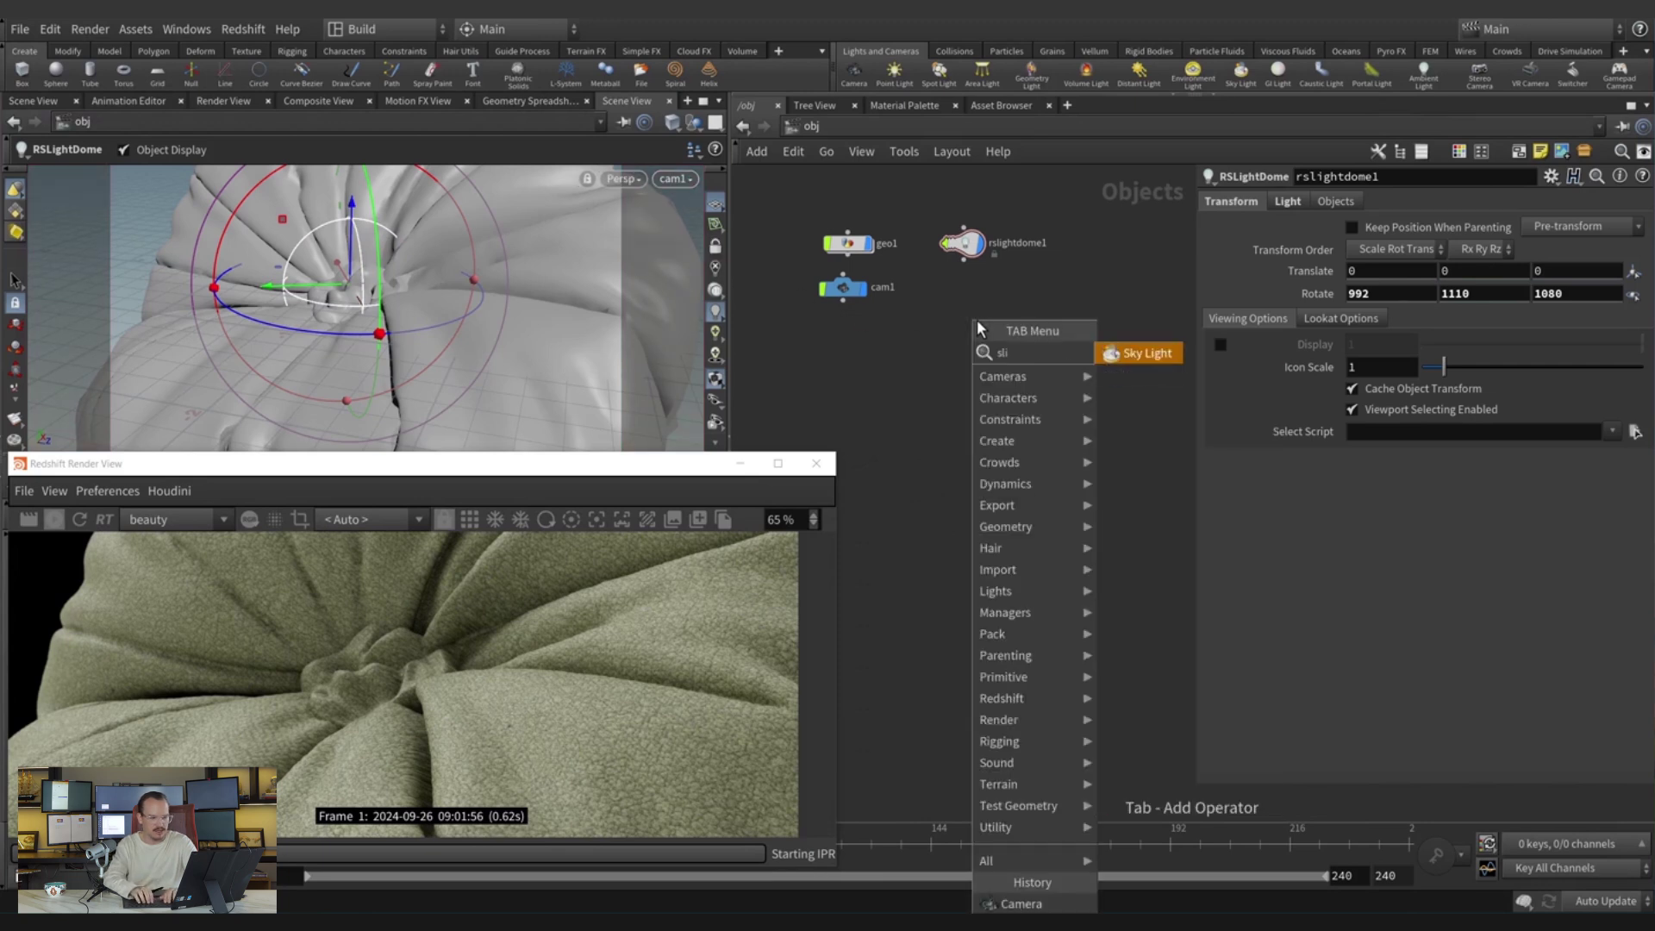
key("Return")
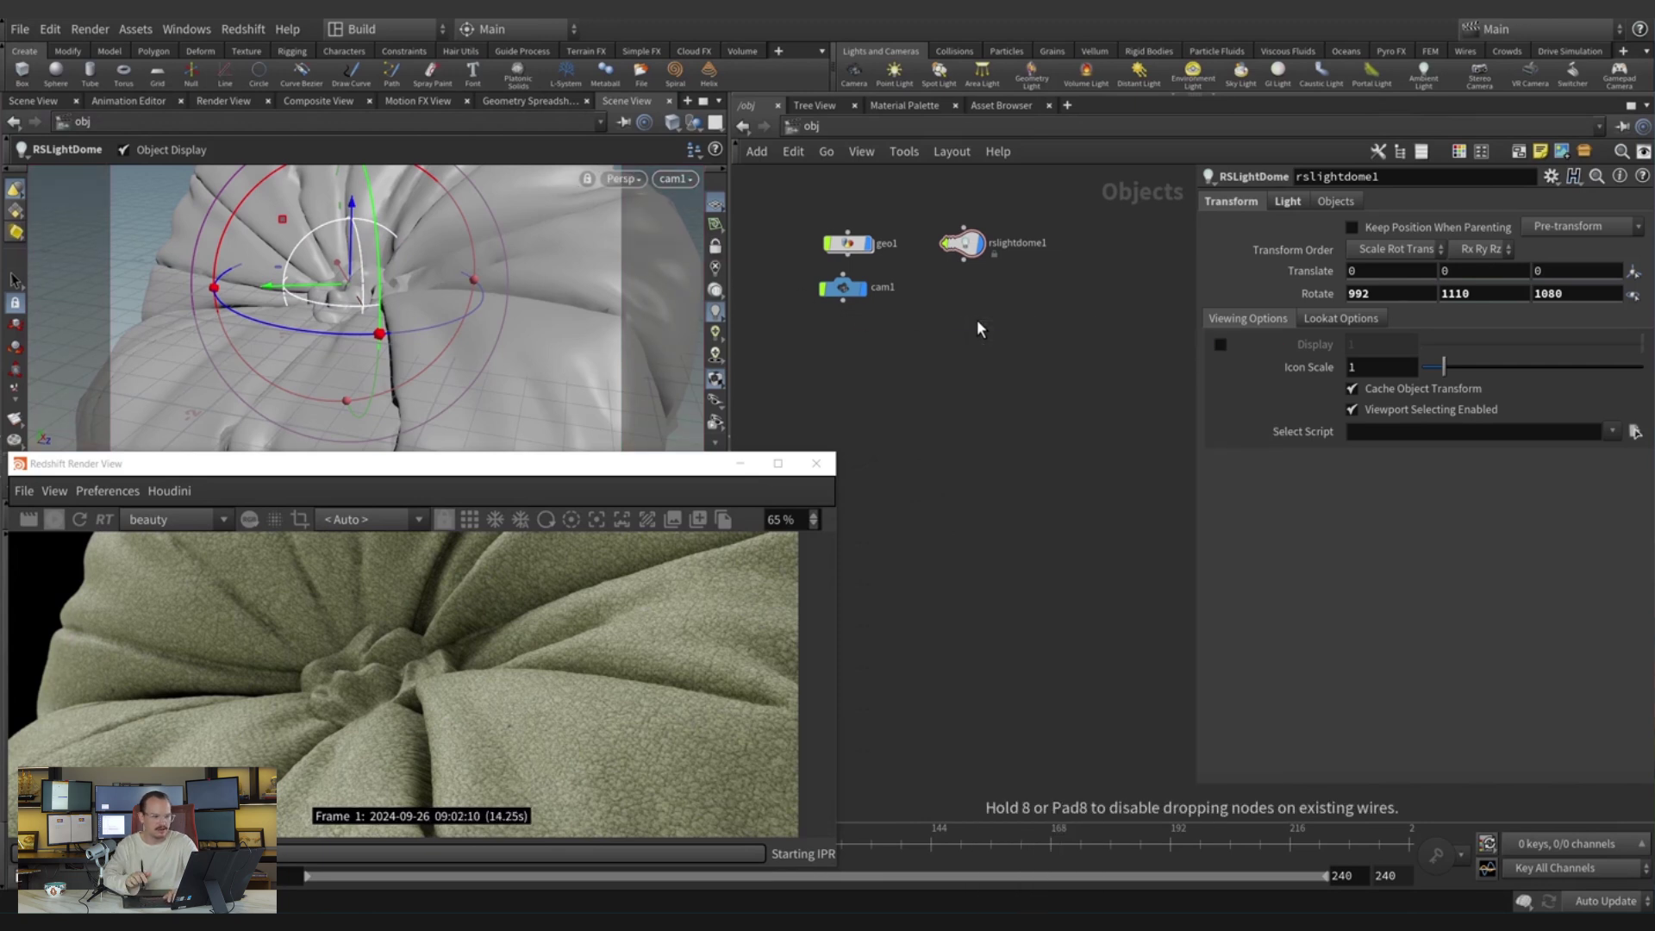
left_click(976, 319)
right_click_drag(553, 262, 519, 290, "alt")
middle_click_drag(519, 290, 527, 274, "alt")
Rotate rslight1 about -194 degrees in Y so it faces roughly backward.
left_click_drag(516, 253, 406, 289, "alt")
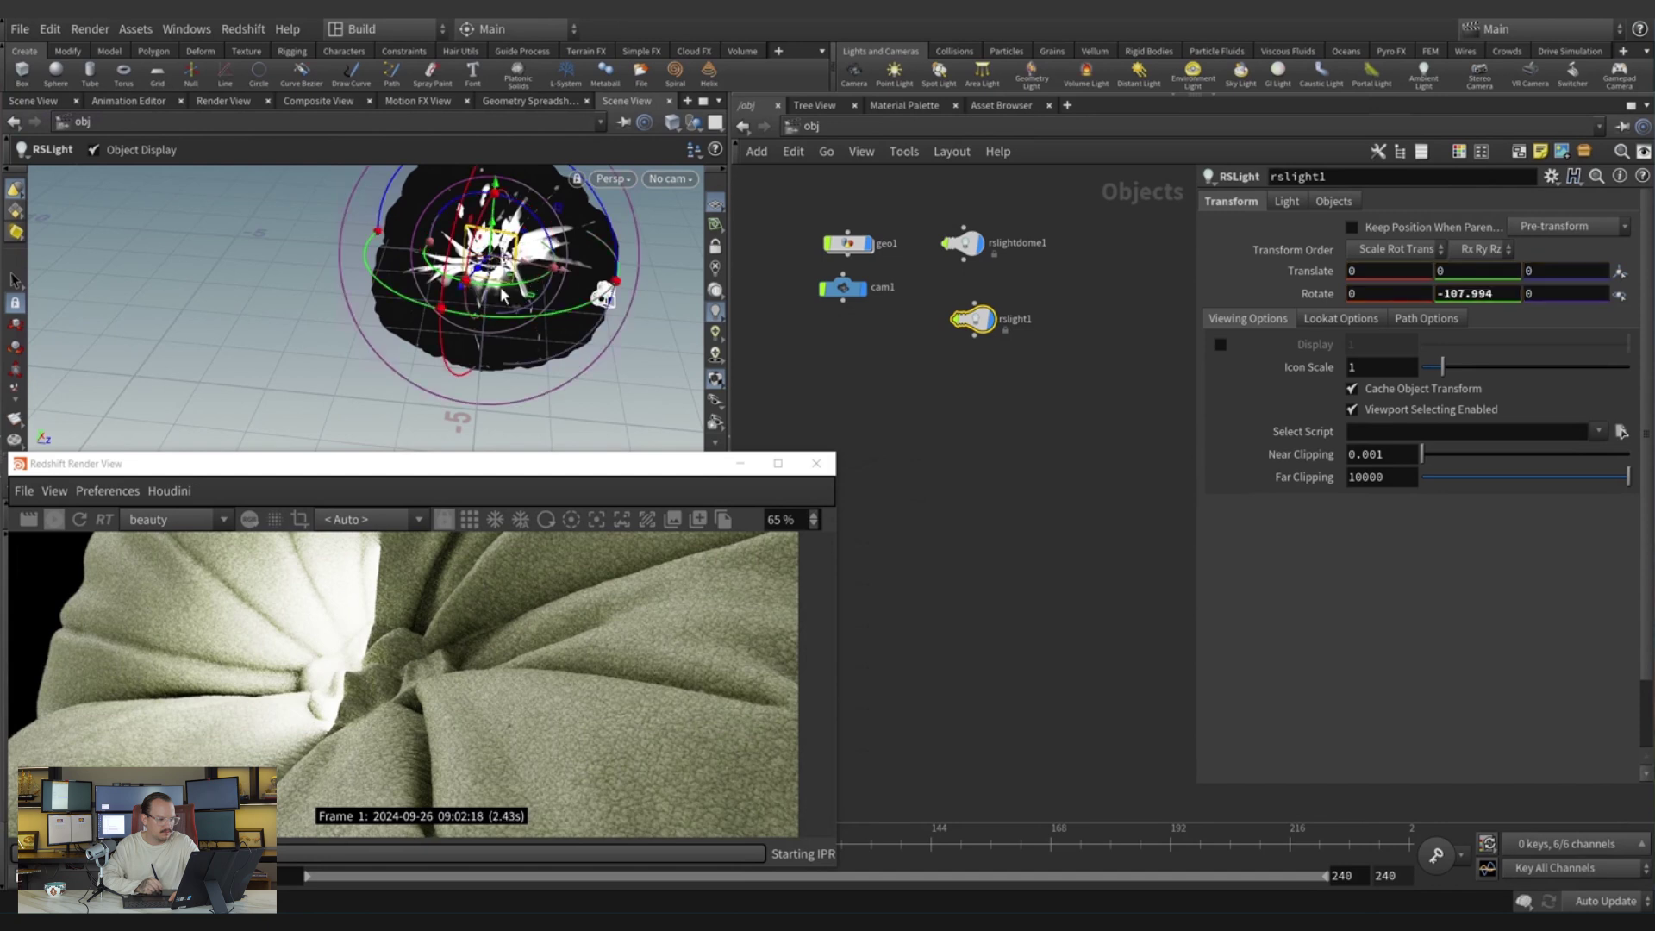
left_click_drag(531, 315, 502, 267)
left_click_drag(502, 268, 562, 233, "alt")
middle_click_drag(621, 292, 543, 261)
left_click_drag(587, 247, 565, 244, "alt")
right_click_drag(565, 244, 491, 278, "alt")
left_click_drag(491, 277, 541, 340, "alt")
Move rslight1 behind the cushion to 1.15361, -0.259161, -4.61635 and aim it at the cushion.
middle_click_drag(632, 377, 519, 390)
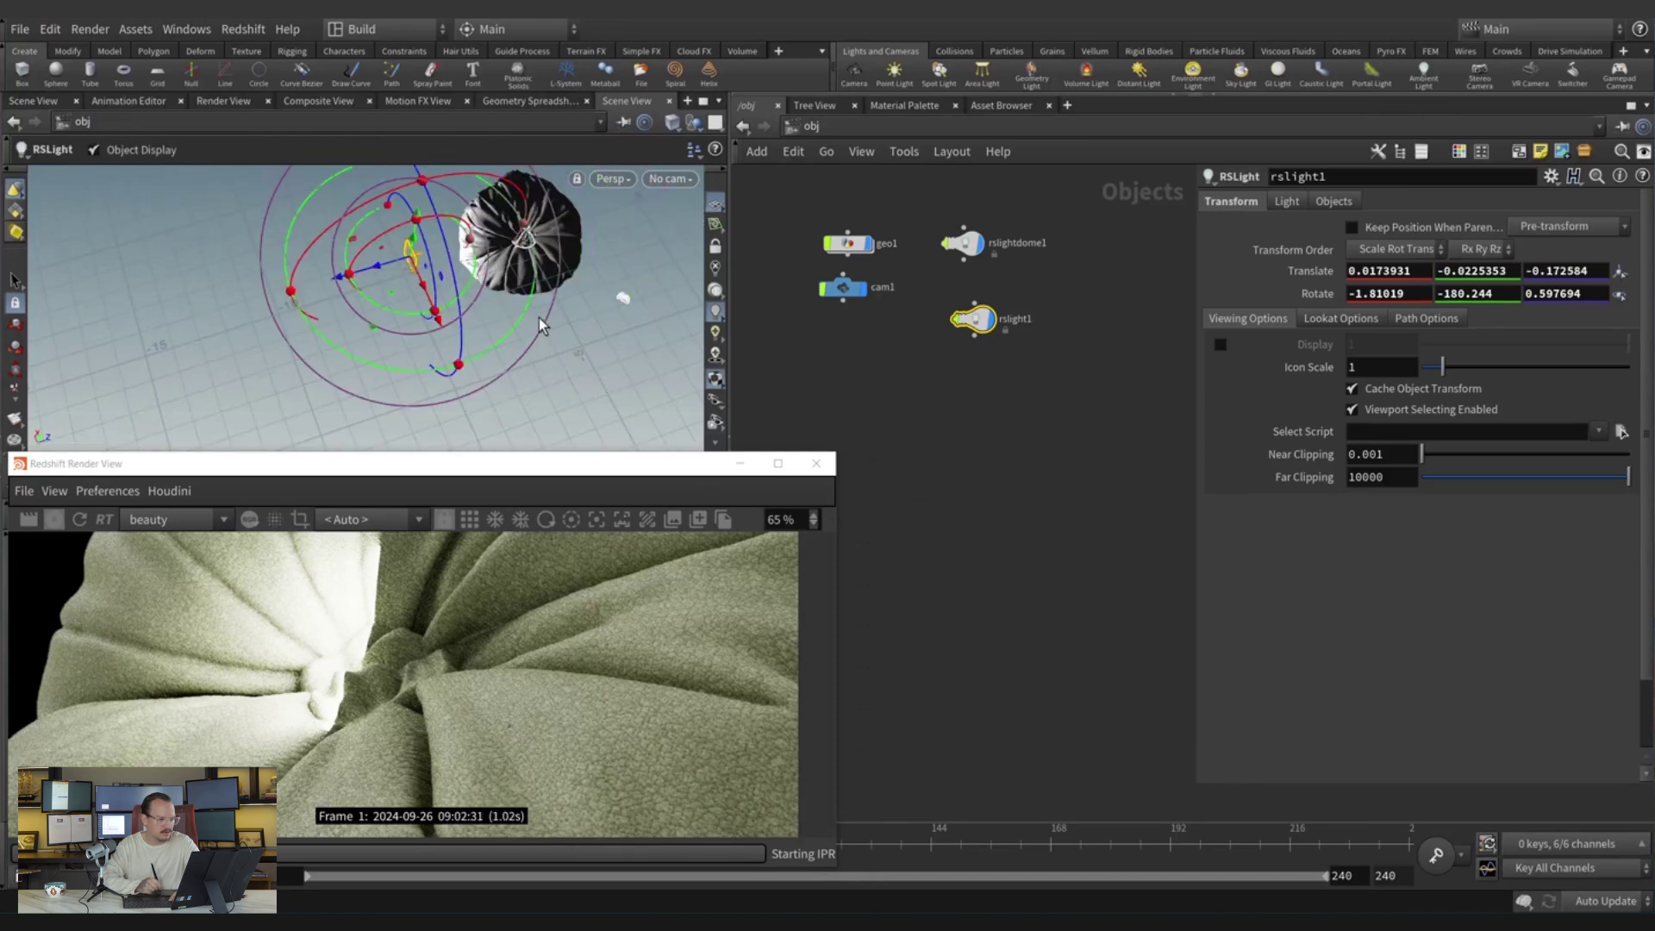
left_click_drag(501, 272, 587, 231, "alt")
key("Escape")
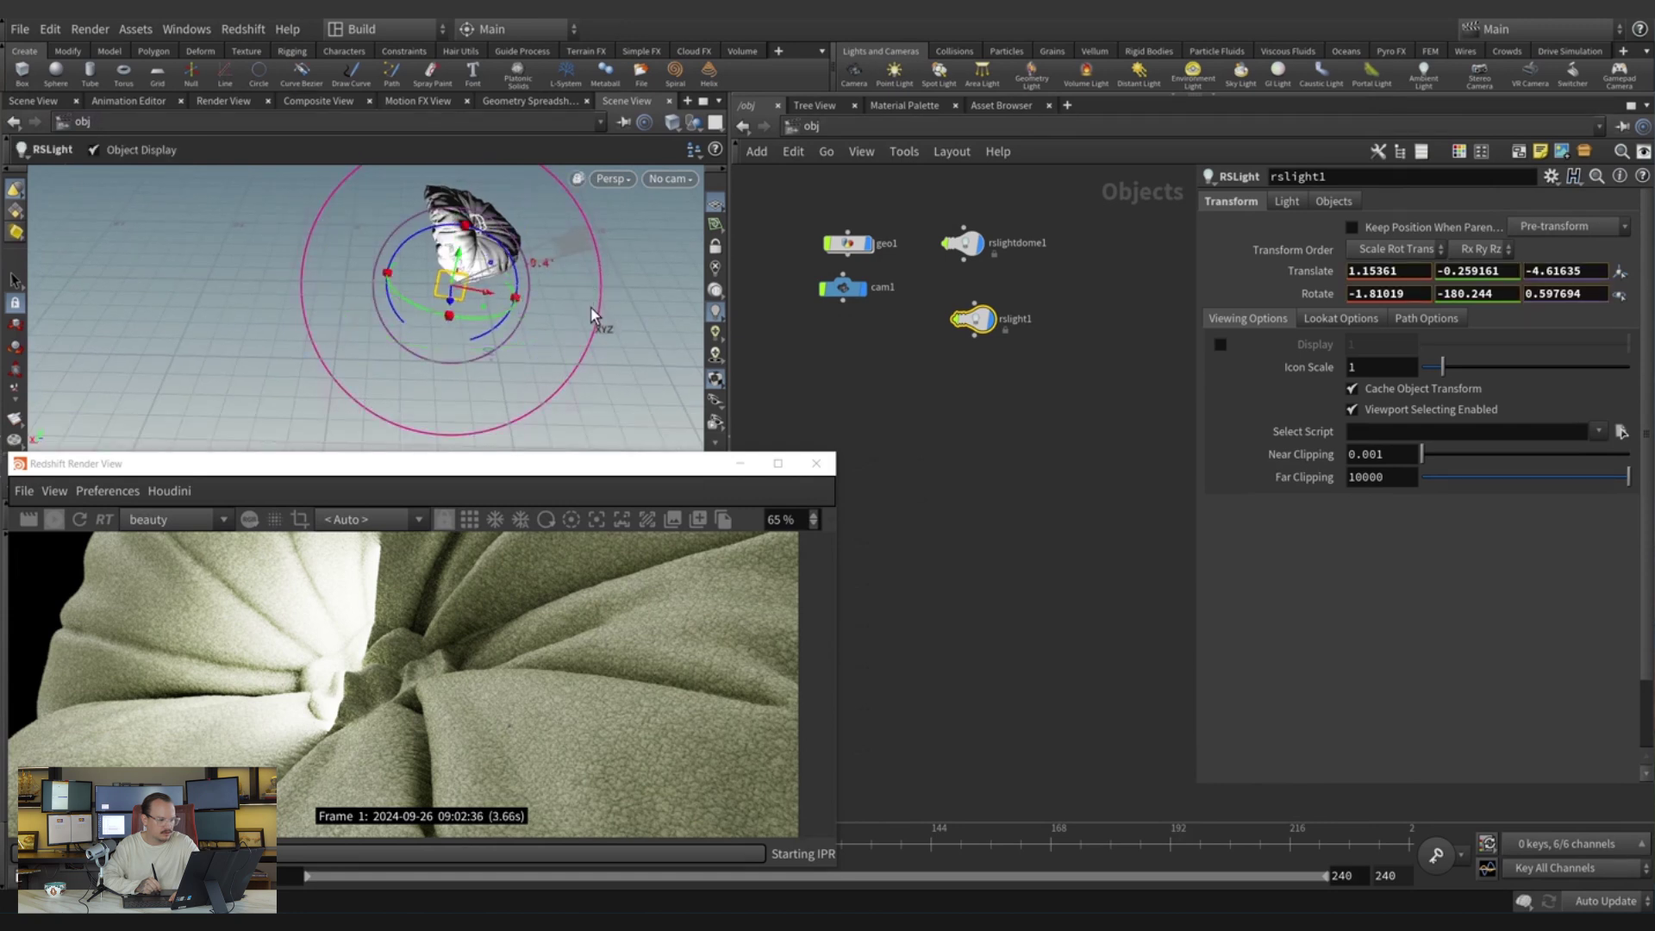
left_click_drag(591, 307, 591, 308)
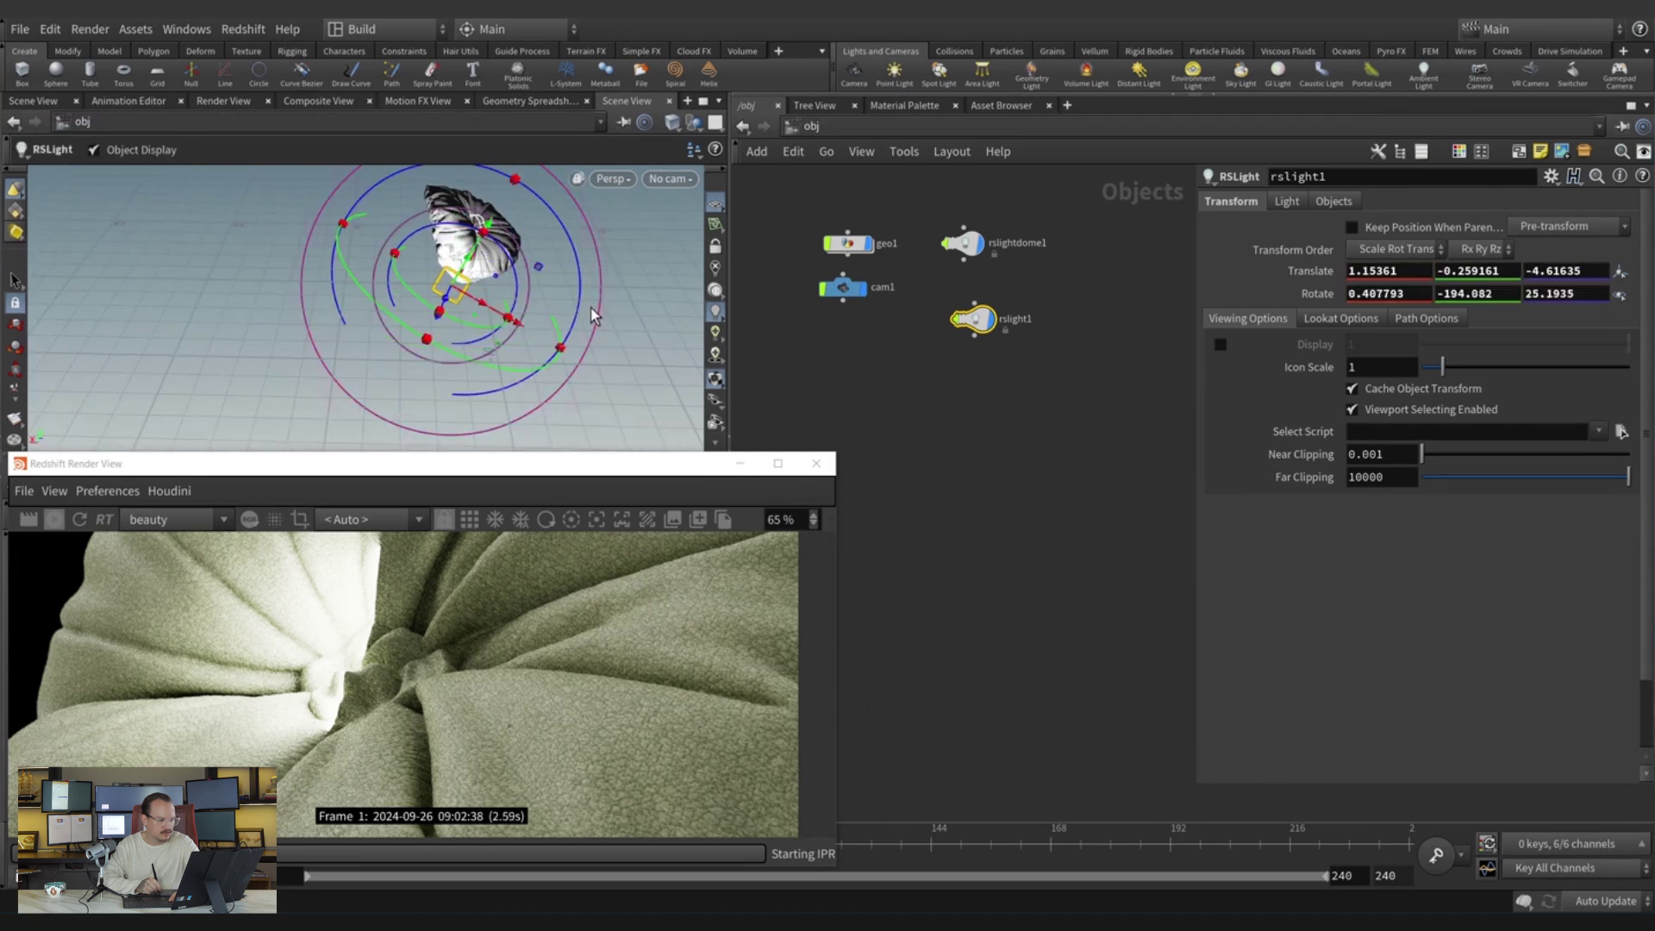
Set rslight1's area light Size to 2, 2, 2 on the Light tab.
left_click(1283, 204)
left_click(1351, 604)
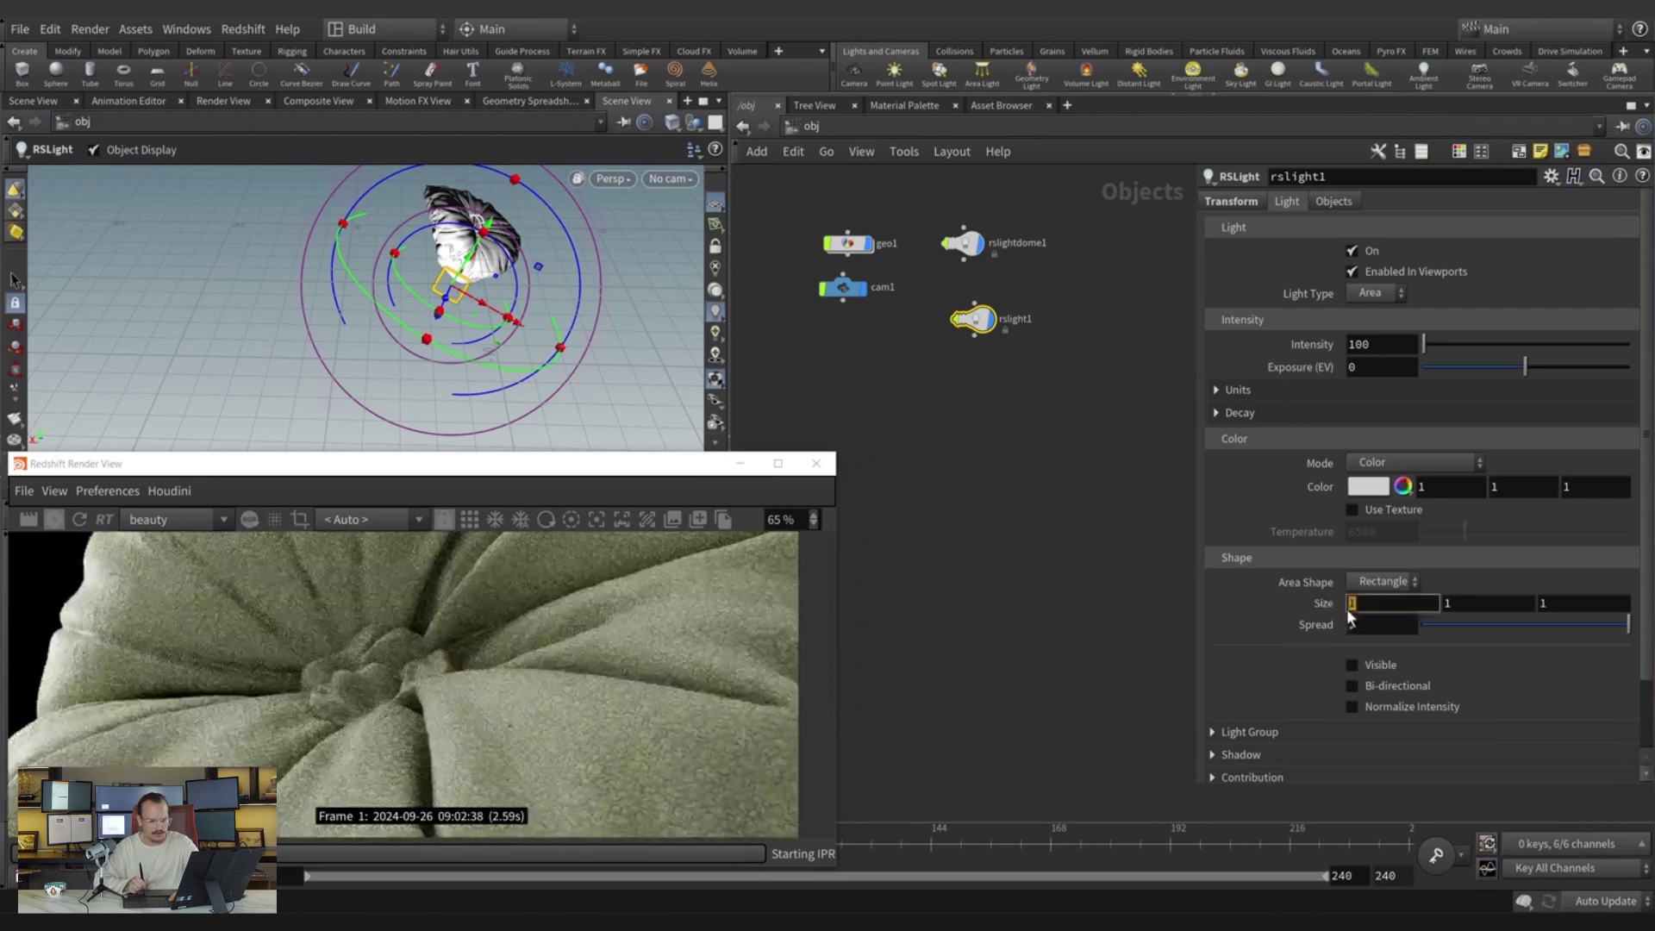
type("2")
key("Tab")
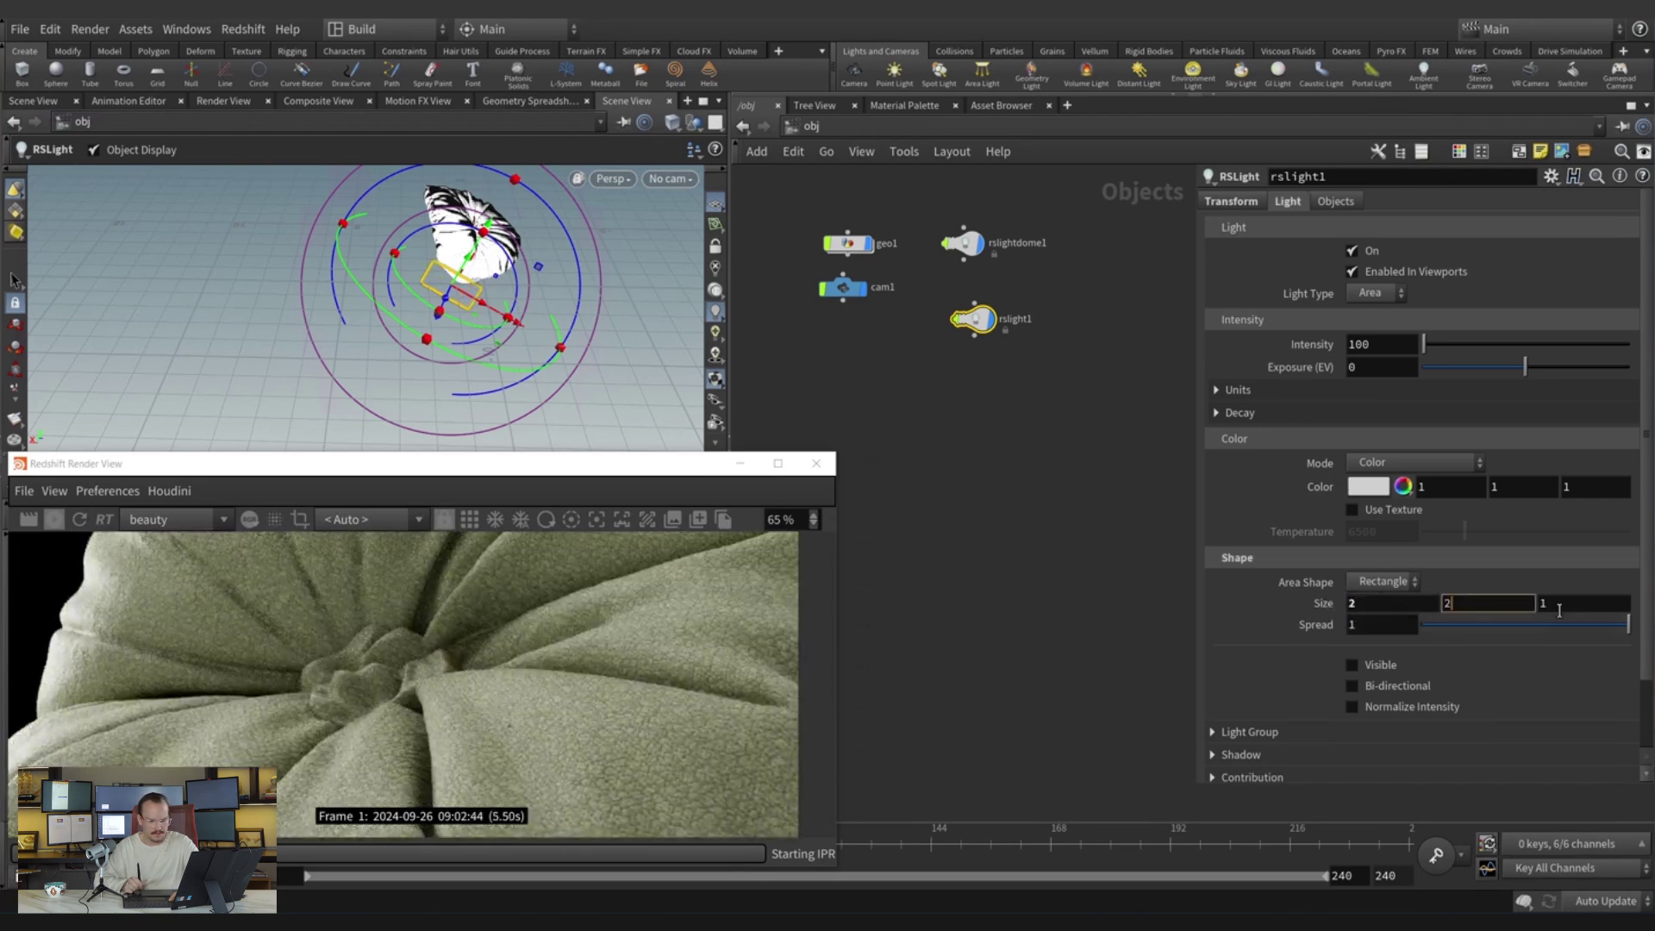
type("2")
key("Tab")
type("2")
left_click(1047, 538)
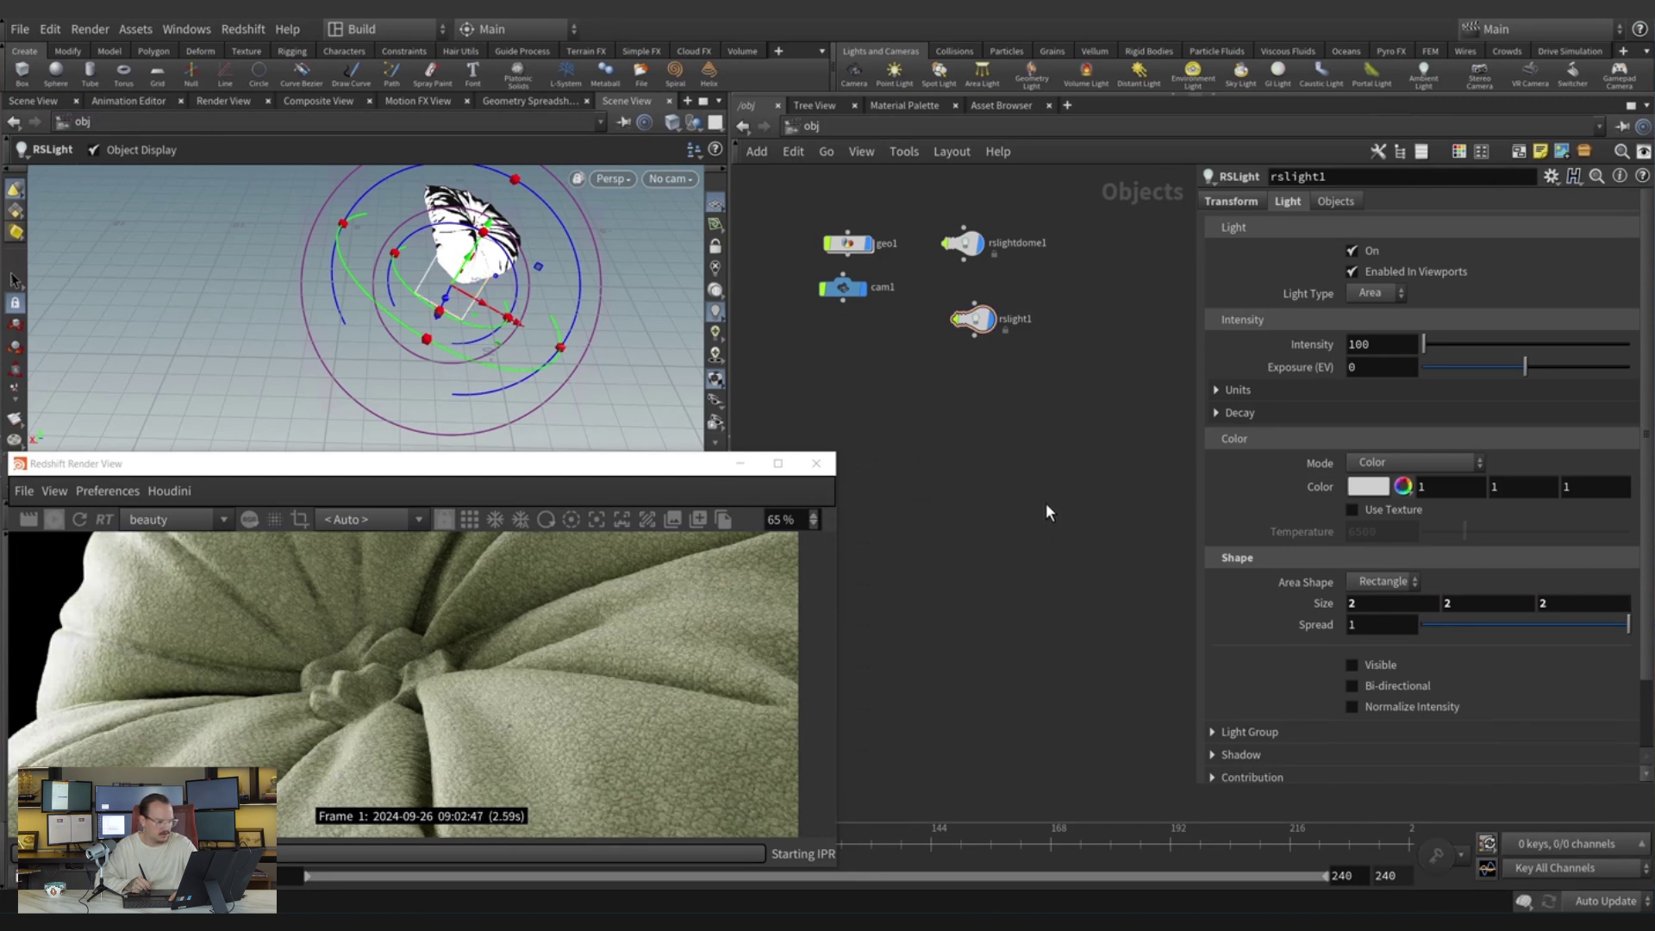
Give rslight1 a warm peach colour of 1.1975, 0.811, 0.6135.
left_click(1378, 488)
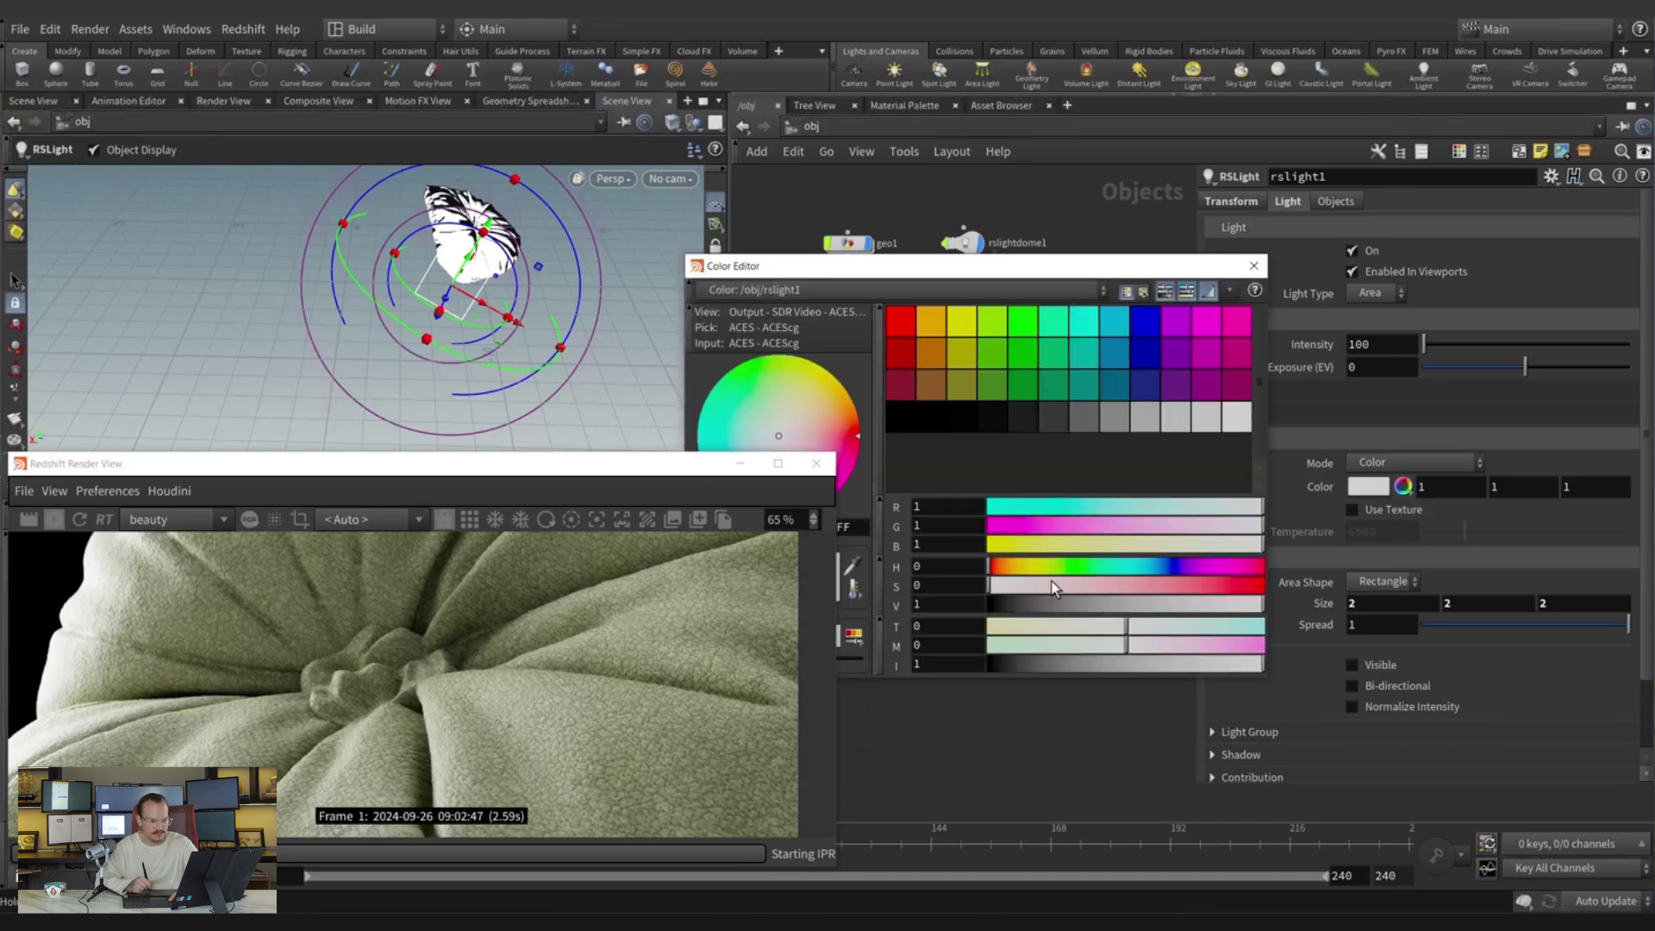
left_click_drag(1050, 583, 1041, 584)
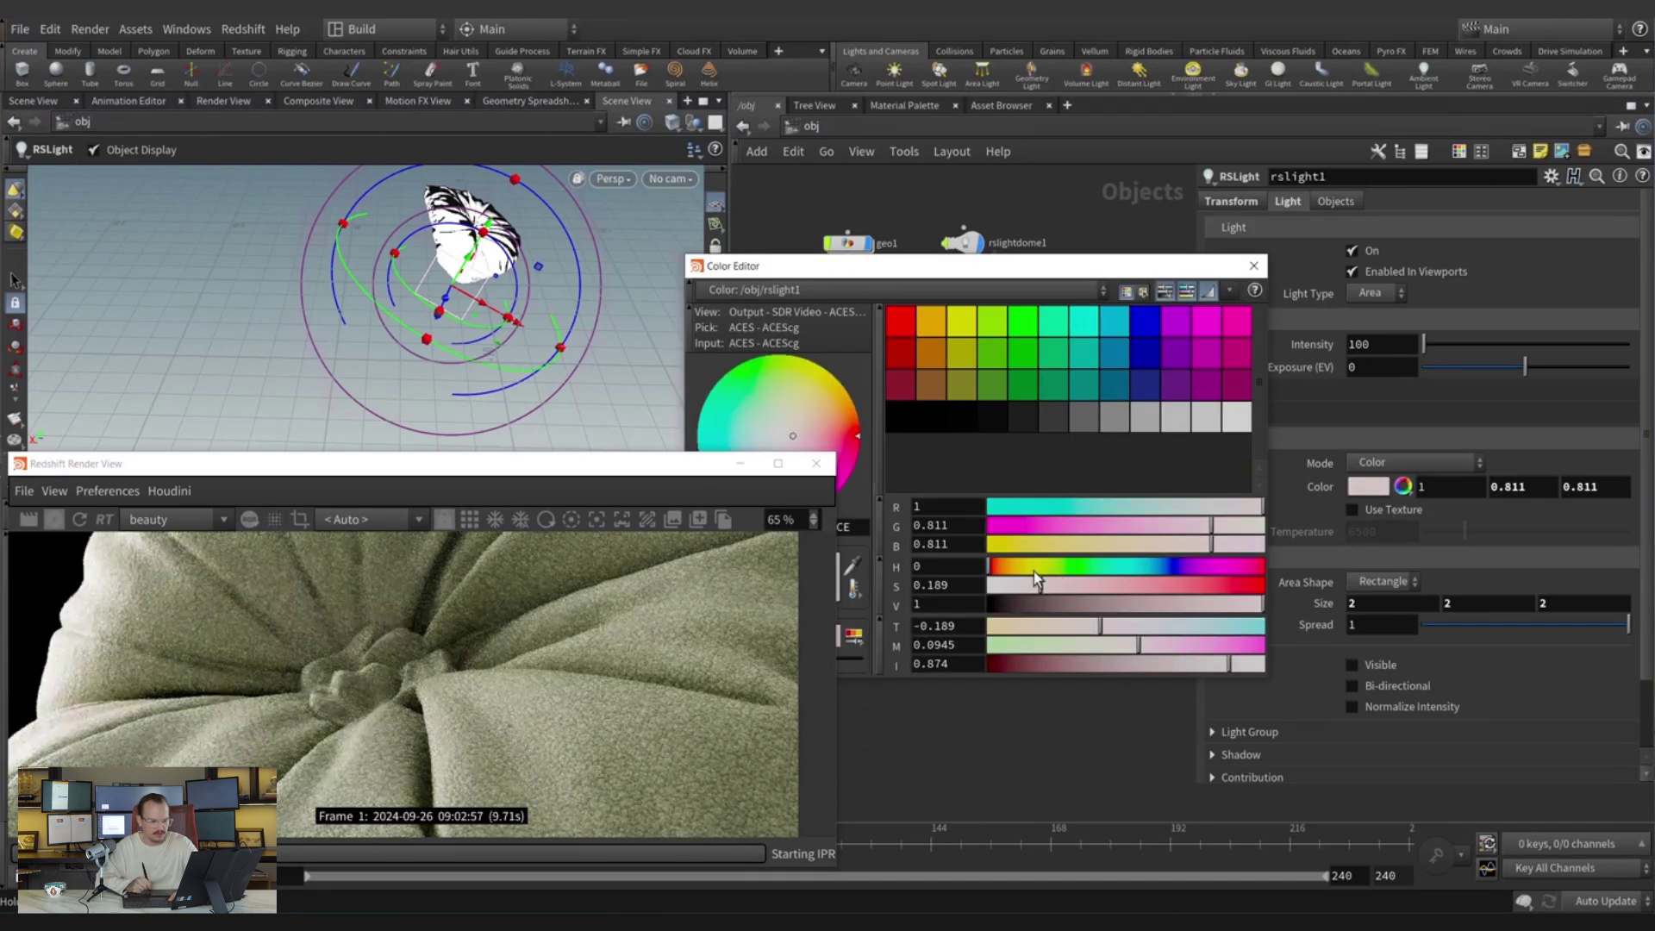
left_click(1047, 627)
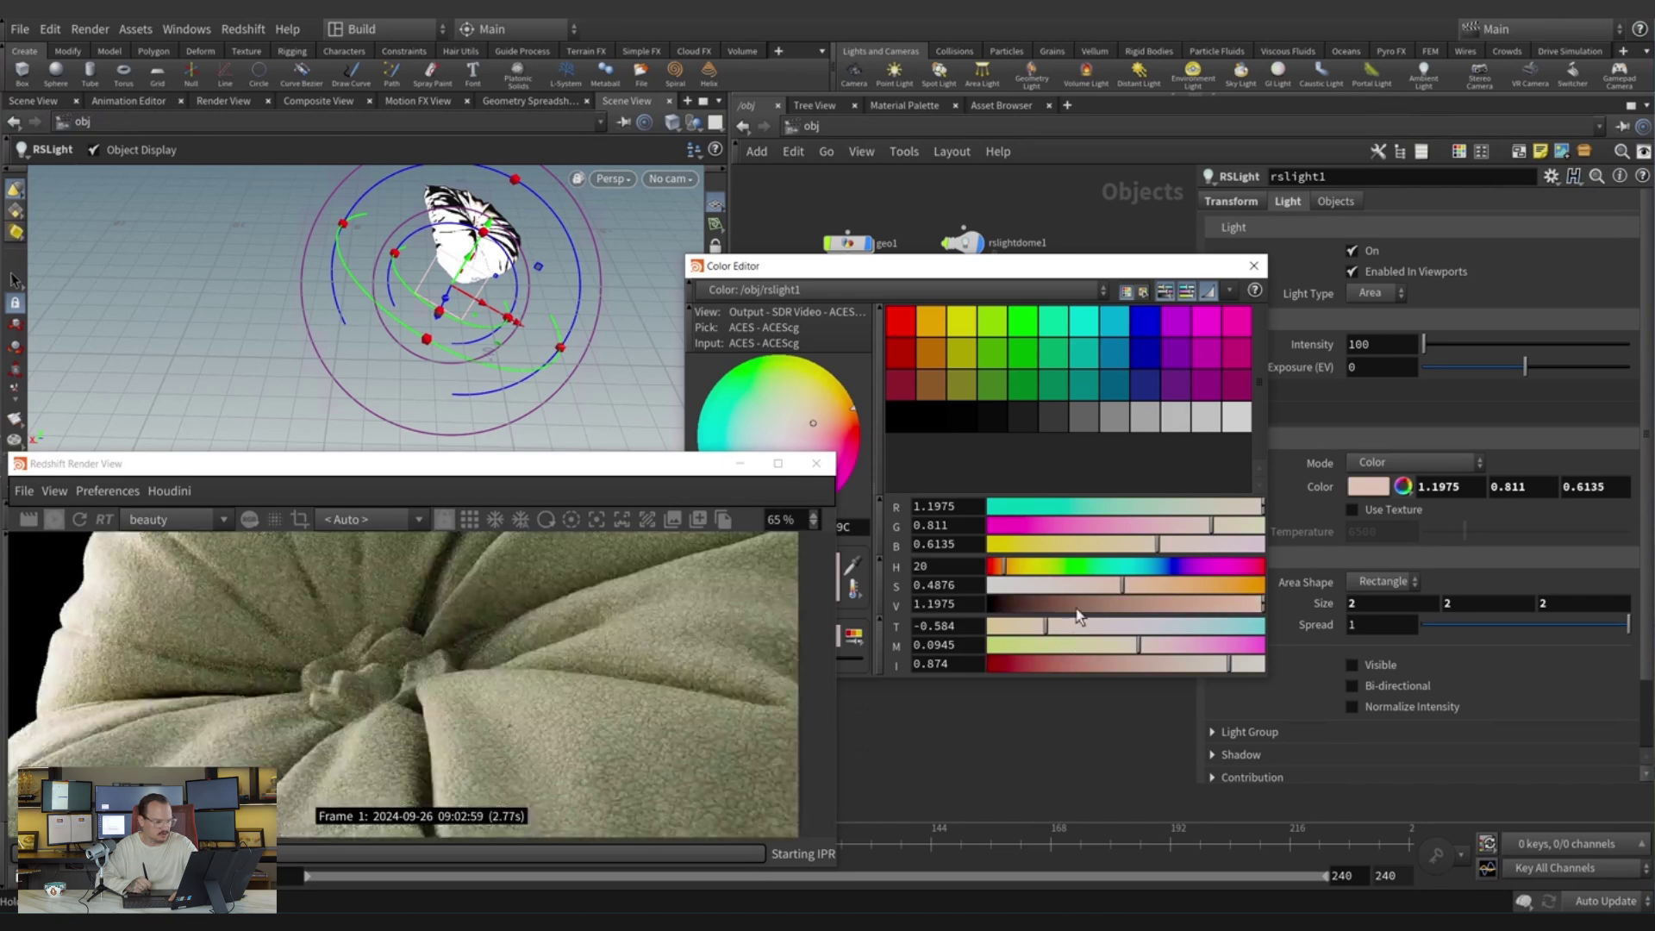
left_click(1254, 266)
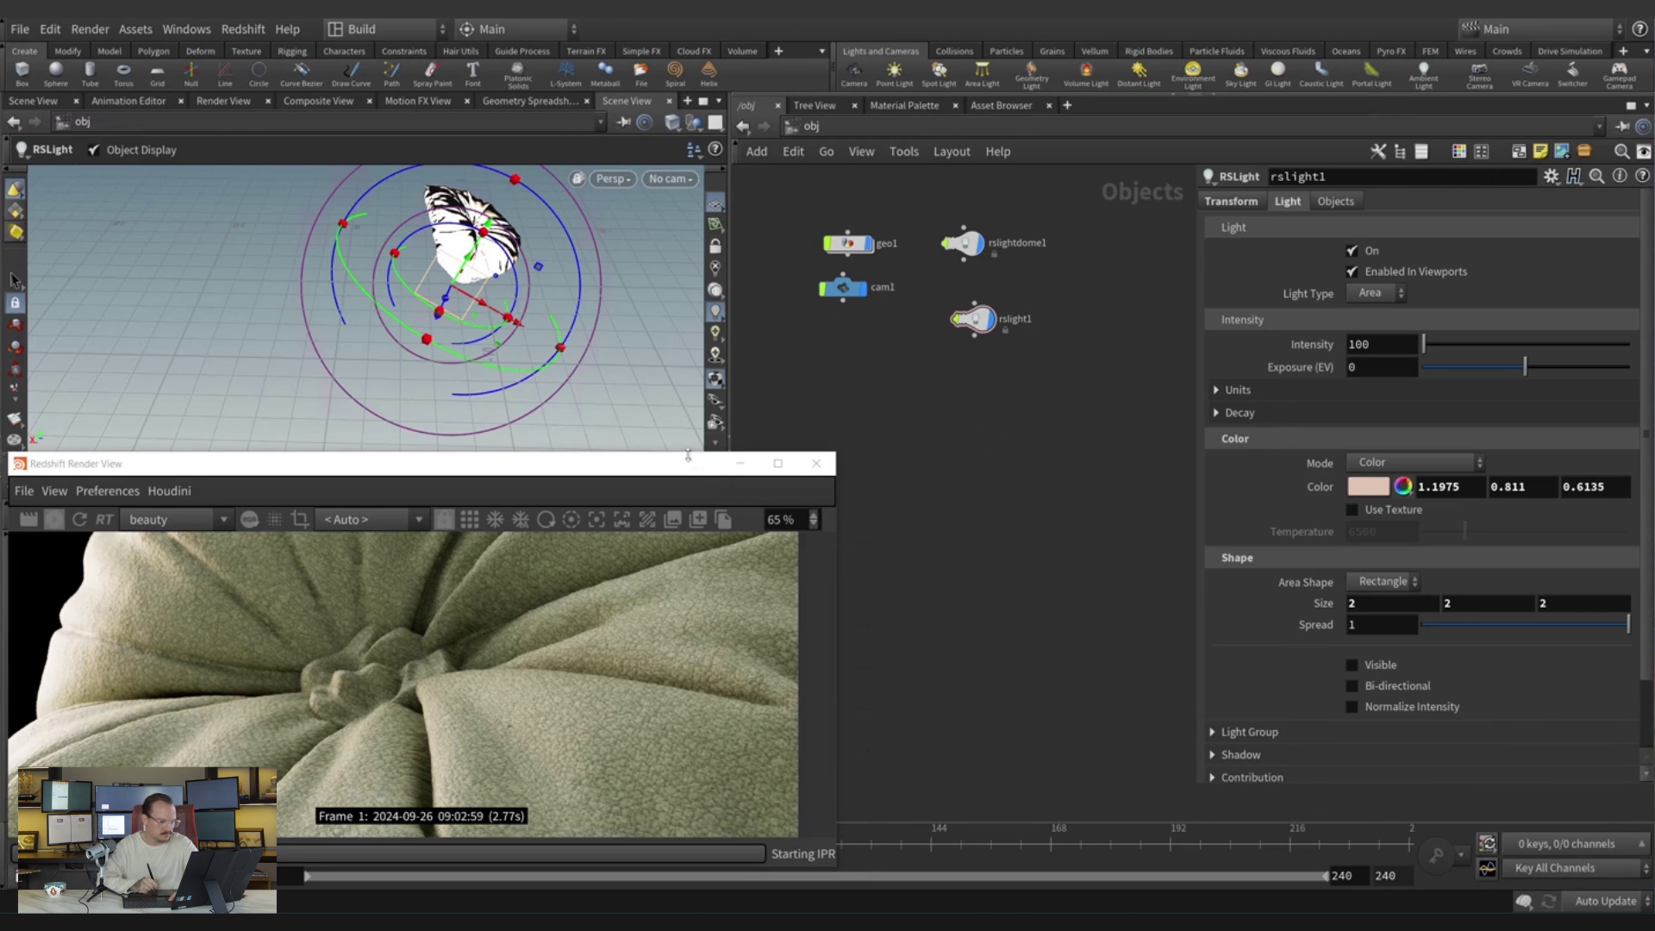
Drag the Redshift Render View's top edge upward to show the warmly rim-lit cushion larger.
left_click_drag(689, 454, 692, 350)
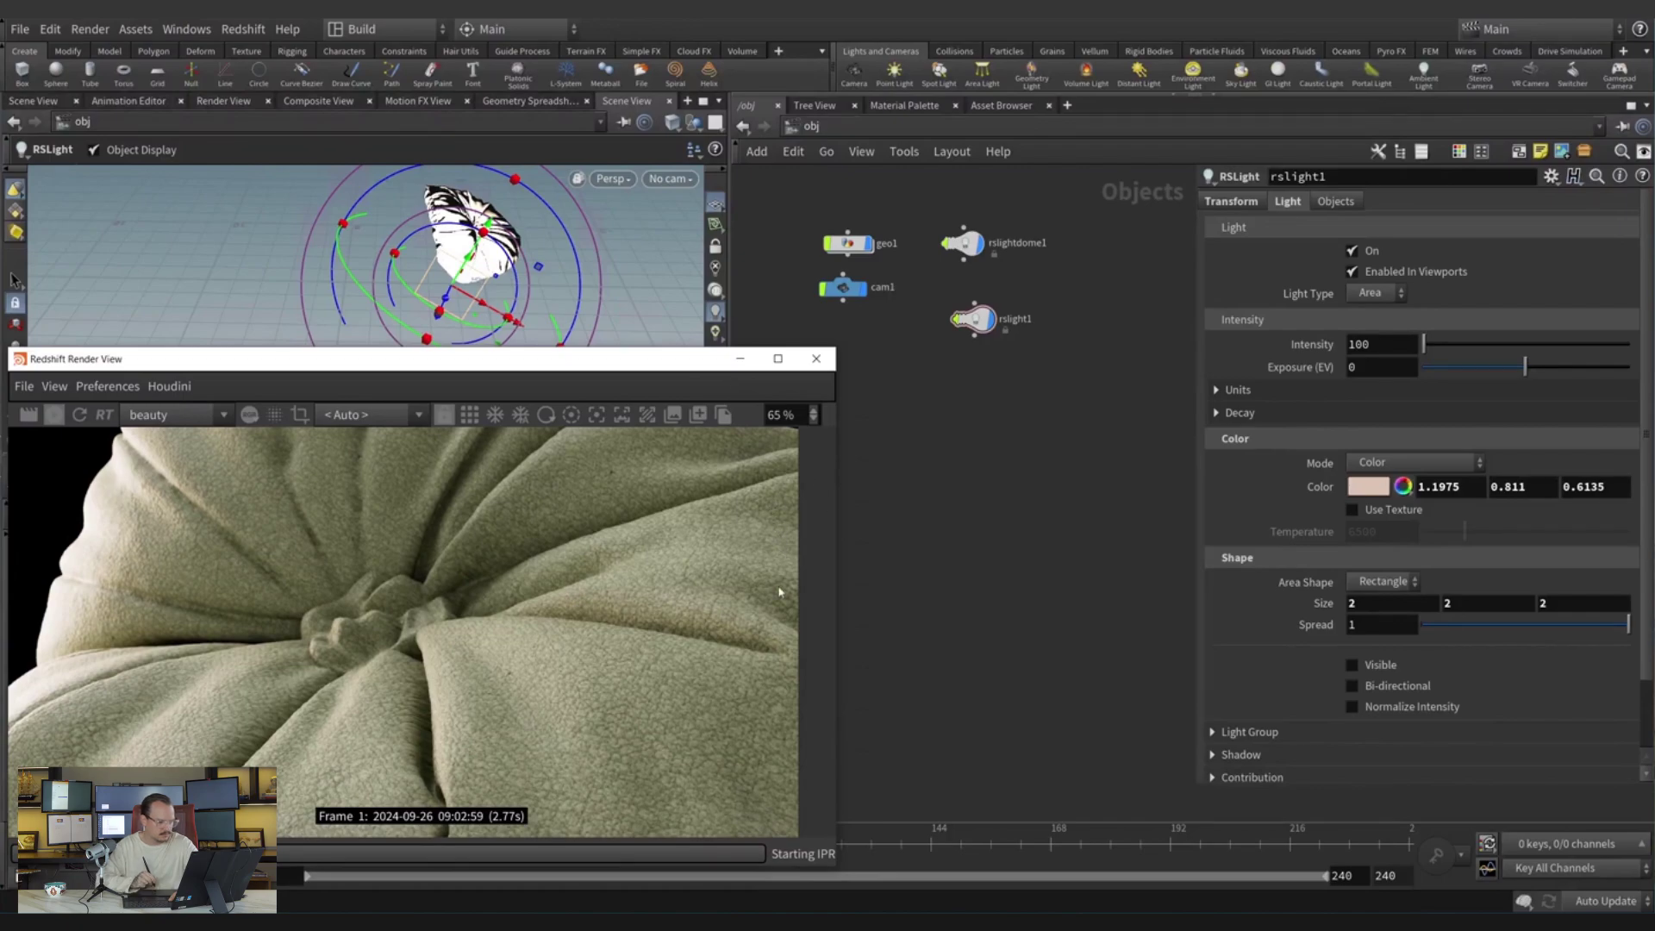